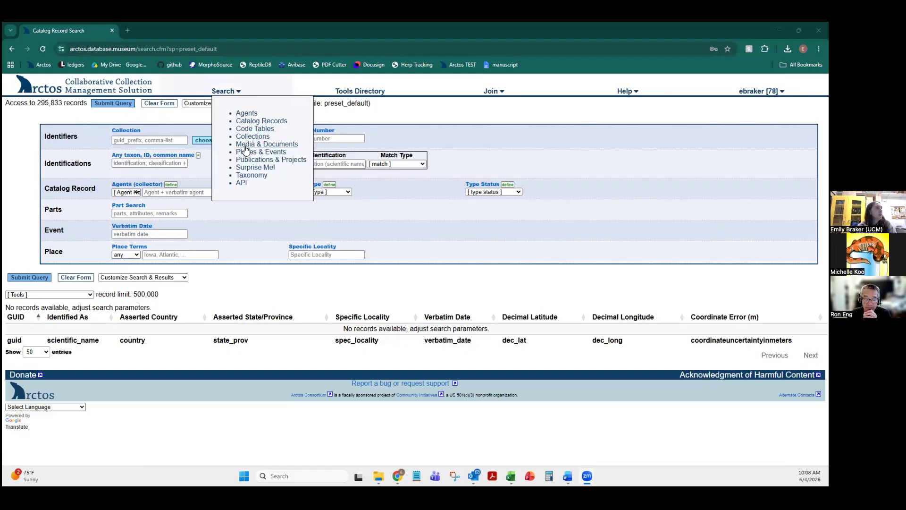
Step: Review the license and relationship options in the Media & Documents search form, and return to the catalog record search
click(261, 144)
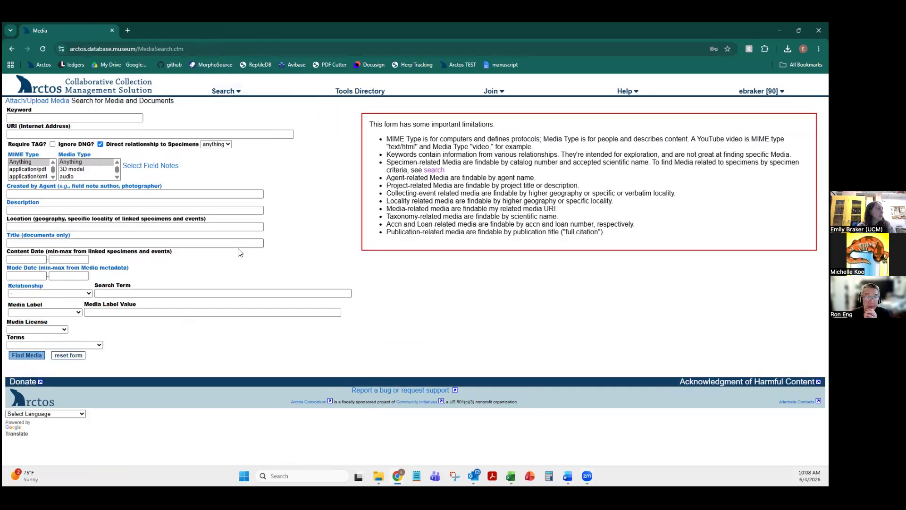
click(30, 329)
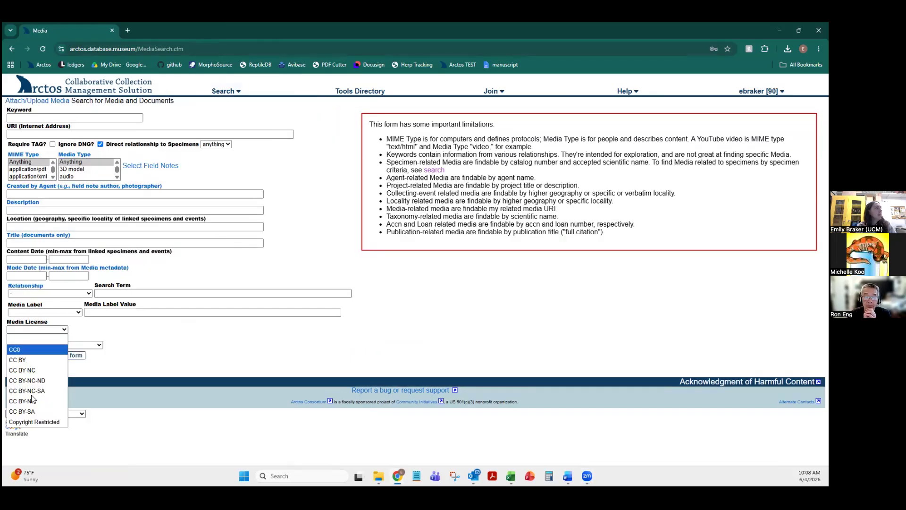
click(54, 293)
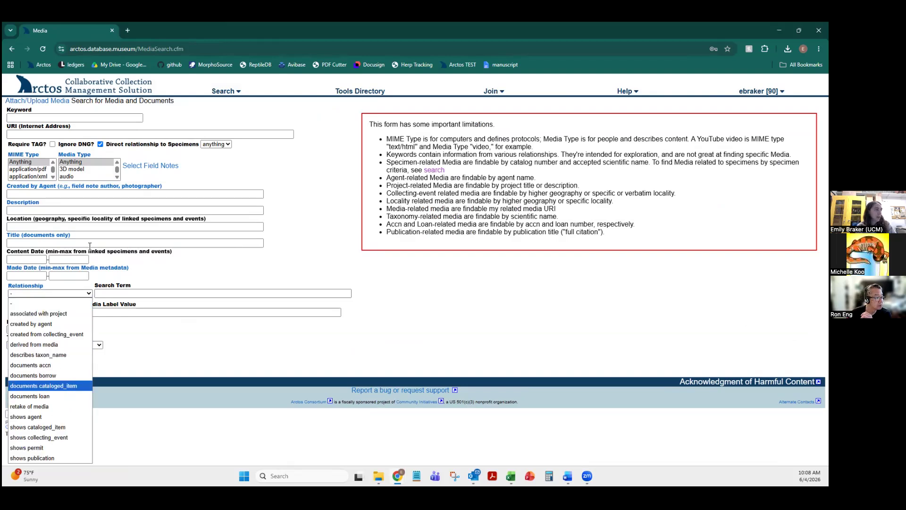
click(15, 50)
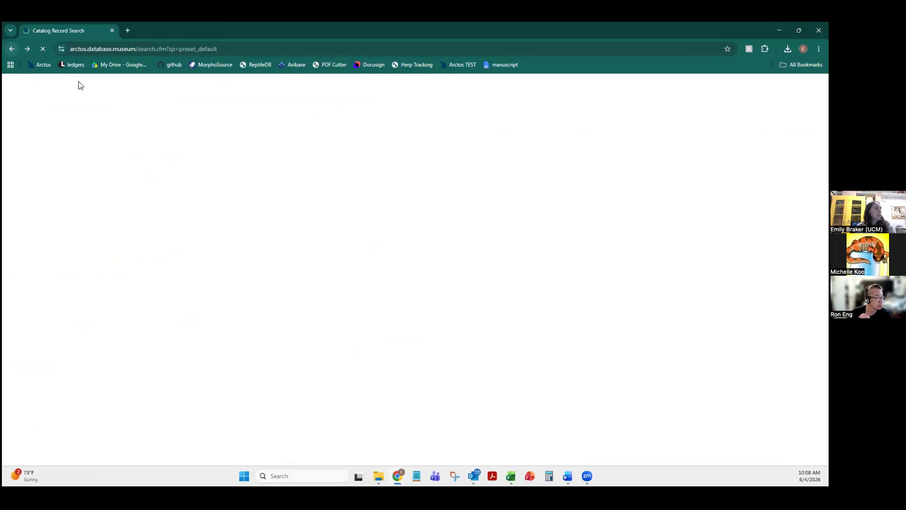
Step: Review the Media Type choices in the catalog record search and the options of the signed-in account
click(324, 195)
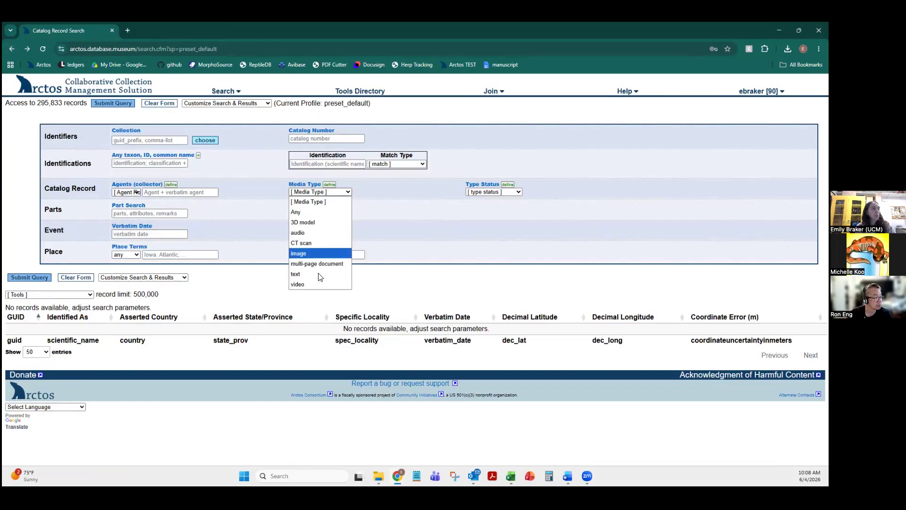
click(405, 288)
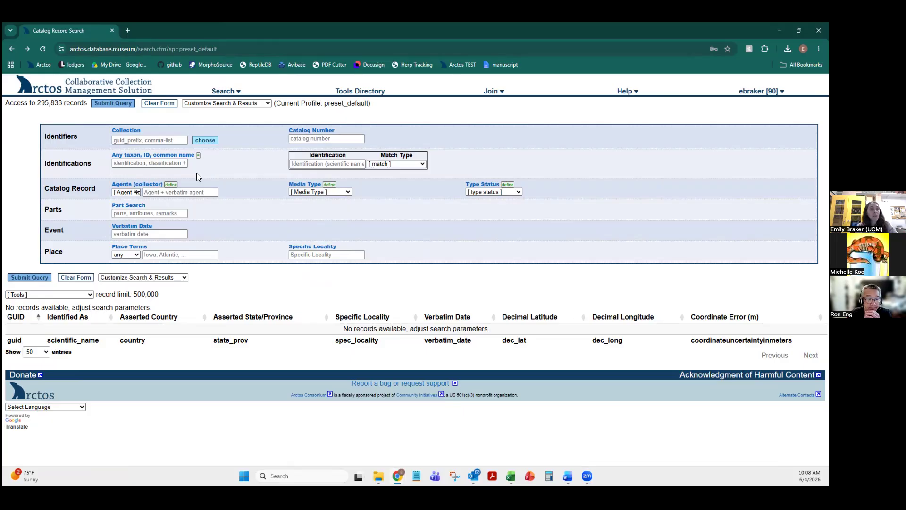
mouse_move(762, 91)
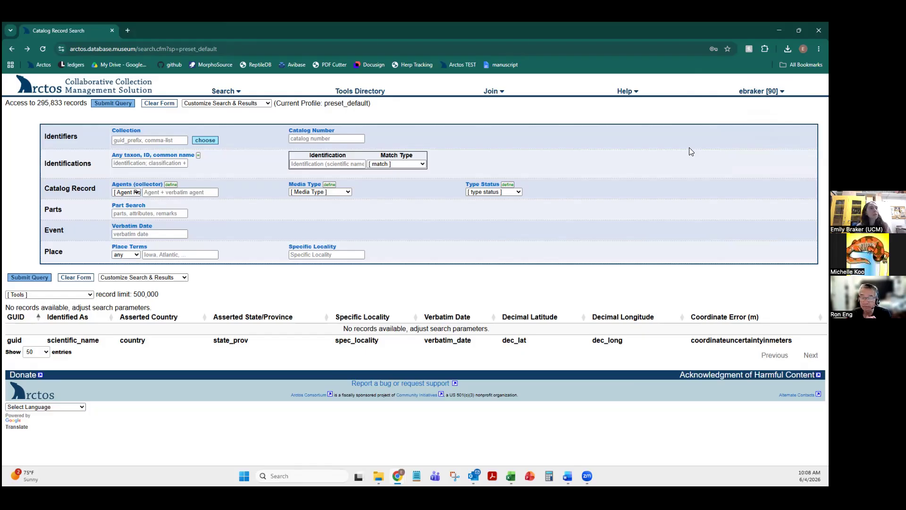
click(742, 97)
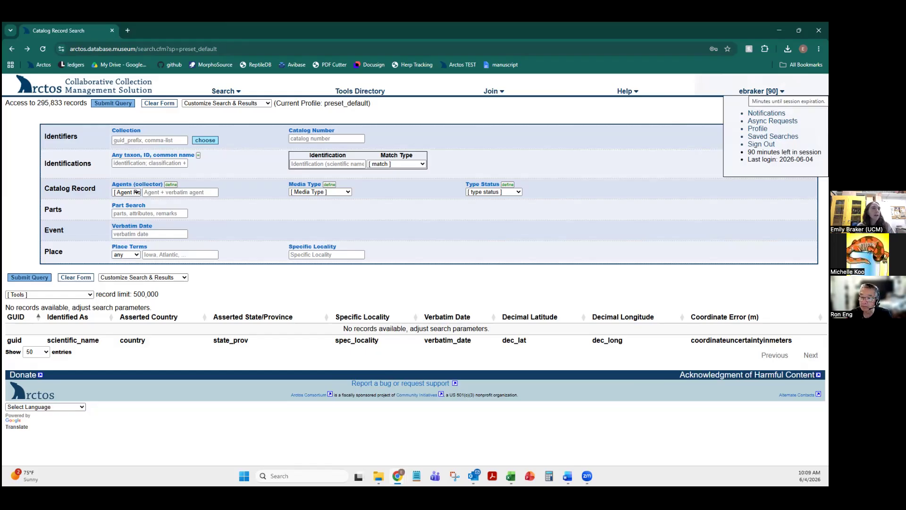
click(641, 135)
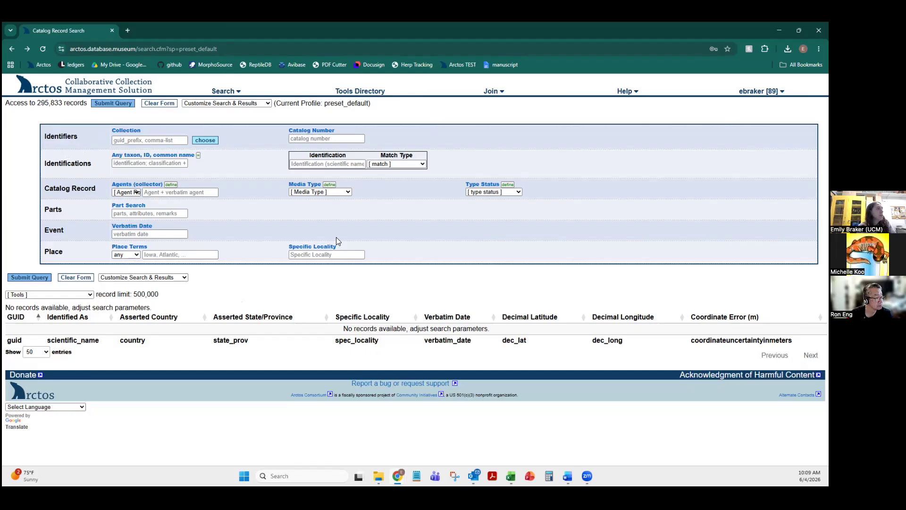
Step: Read the Catalog Number search hint and its handbook page, and return to the search form with the documentation closed
click(304, 131)
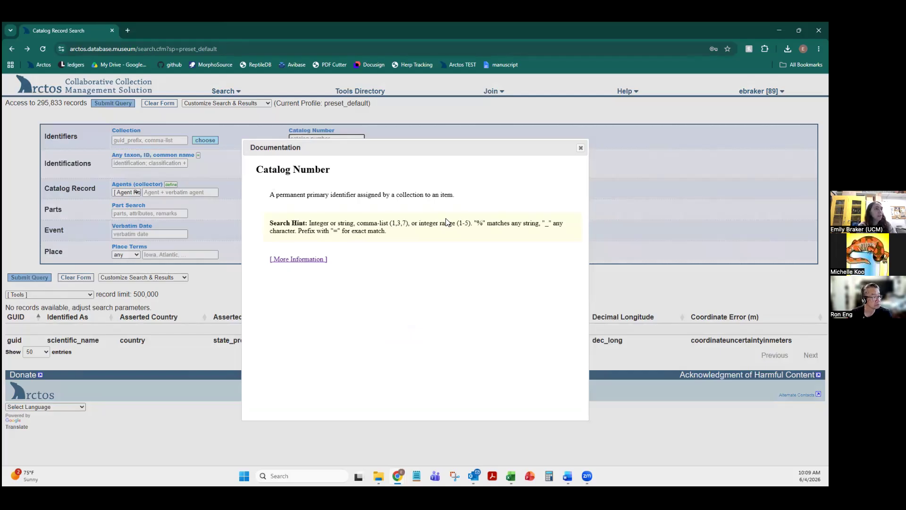
click(295, 261)
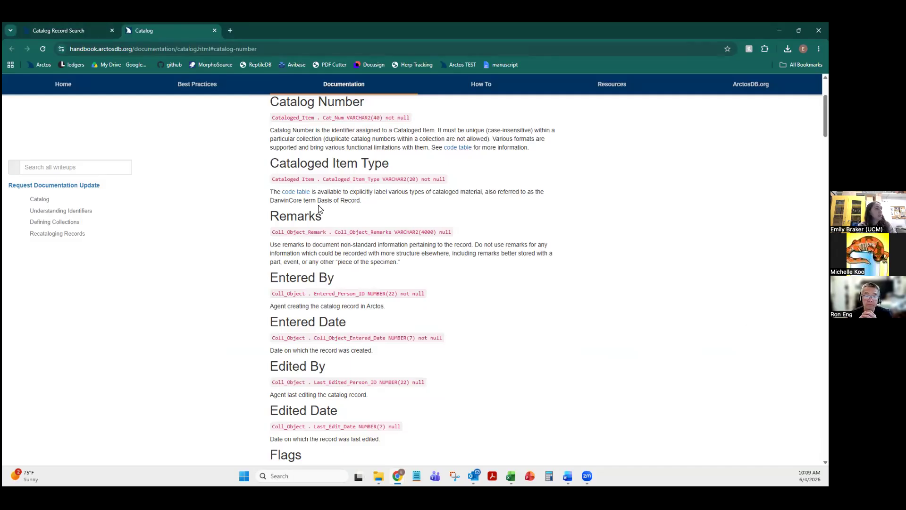
click(70, 32)
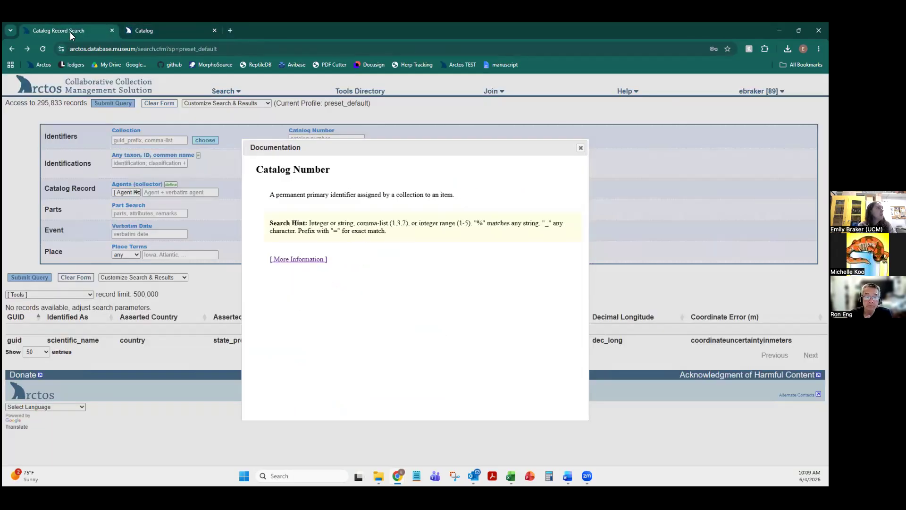
click(581, 150)
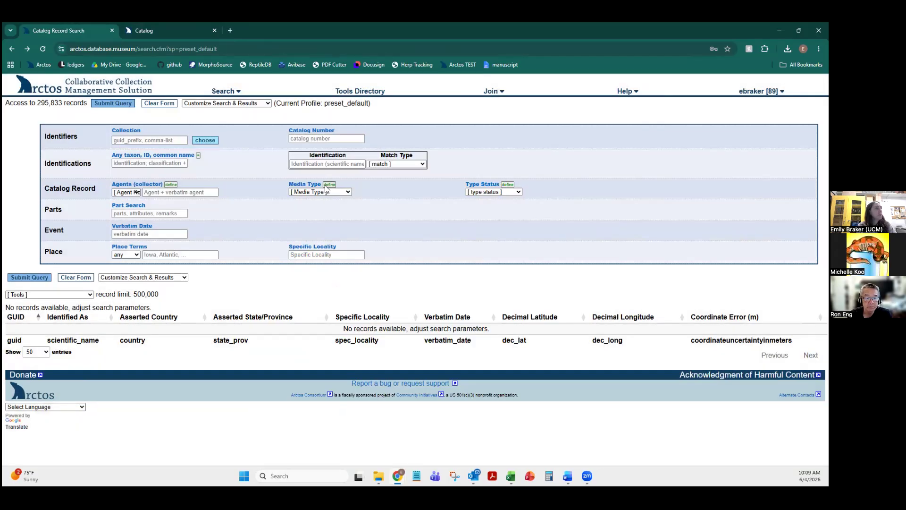
Step: Examine the Media Type code table through its definition link and through the field's documentation, and close the windows
click(329, 184)
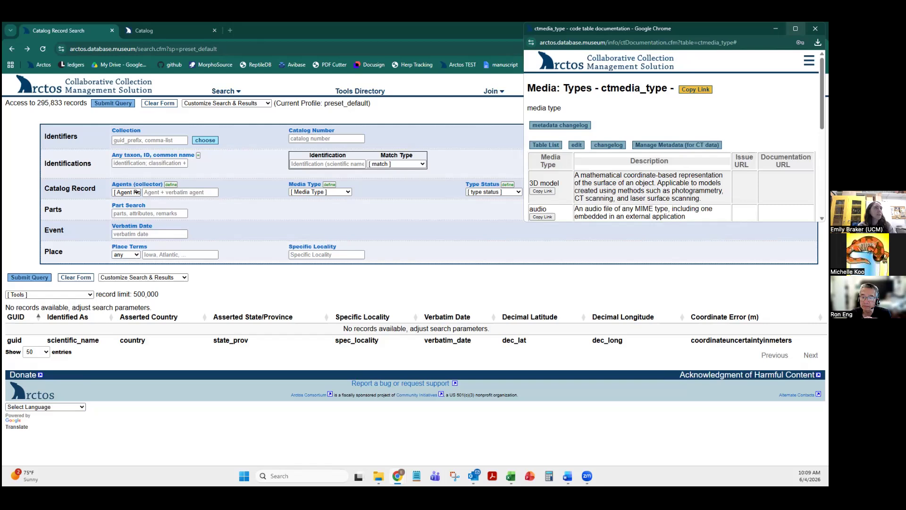
click(795, 28)
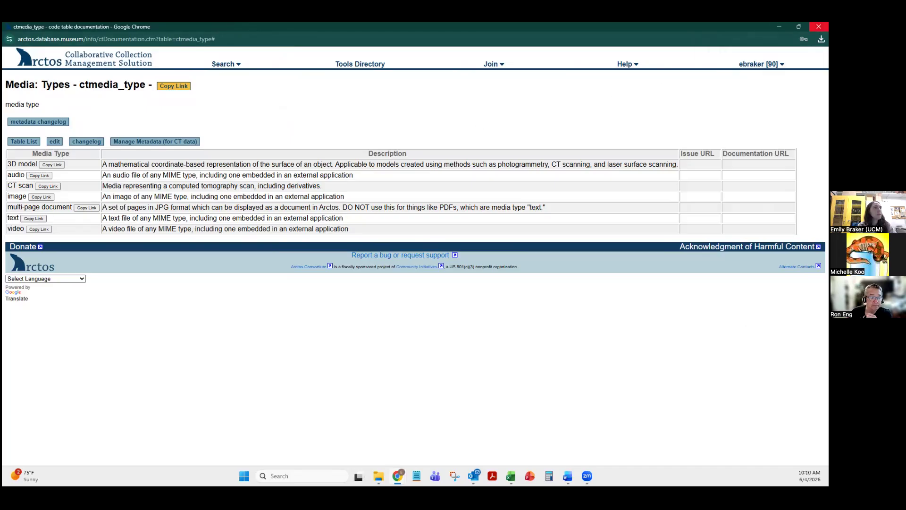
click(819, 27)
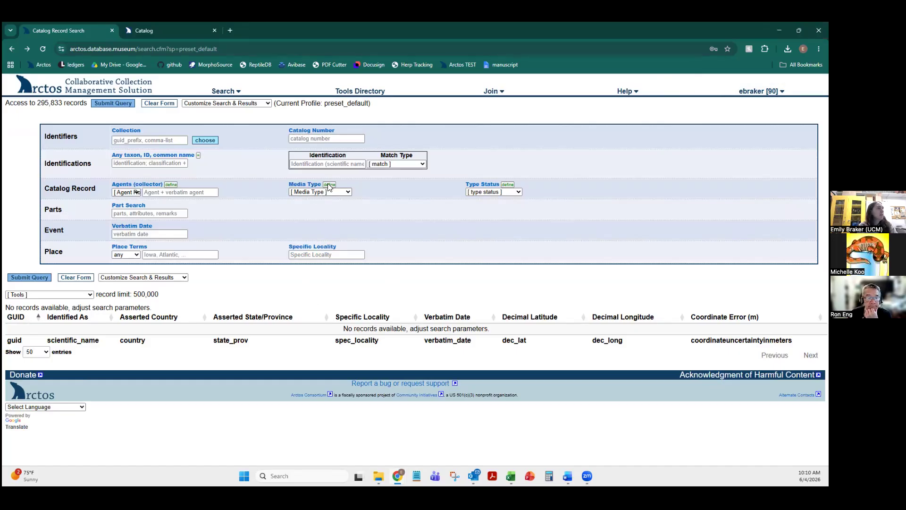
click(303, 184)
click(294, 281)
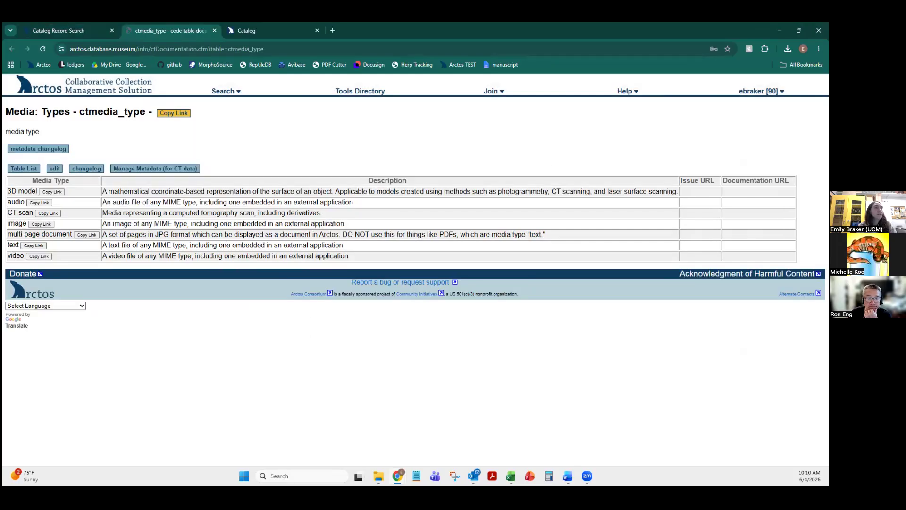
click(819, 30)
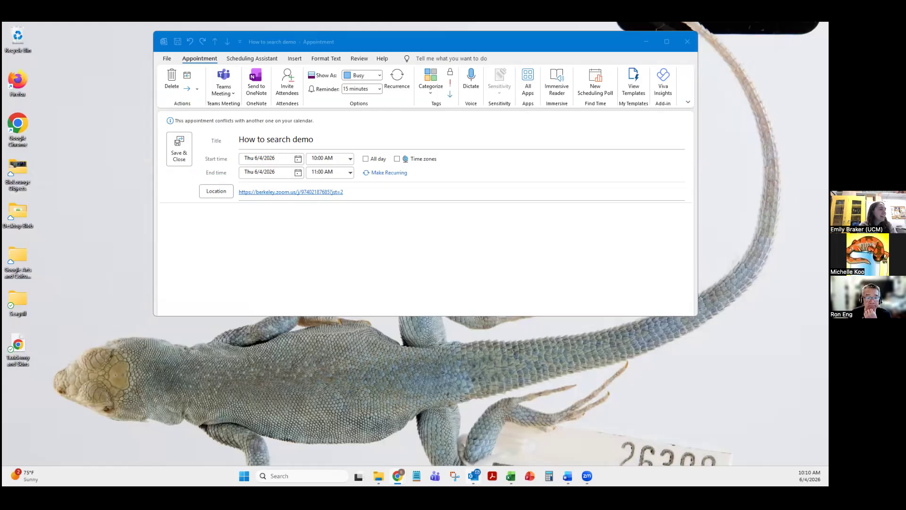
Step: Reopen the browser on the catalog record search and maximize its window
mouse_move(398, 476)
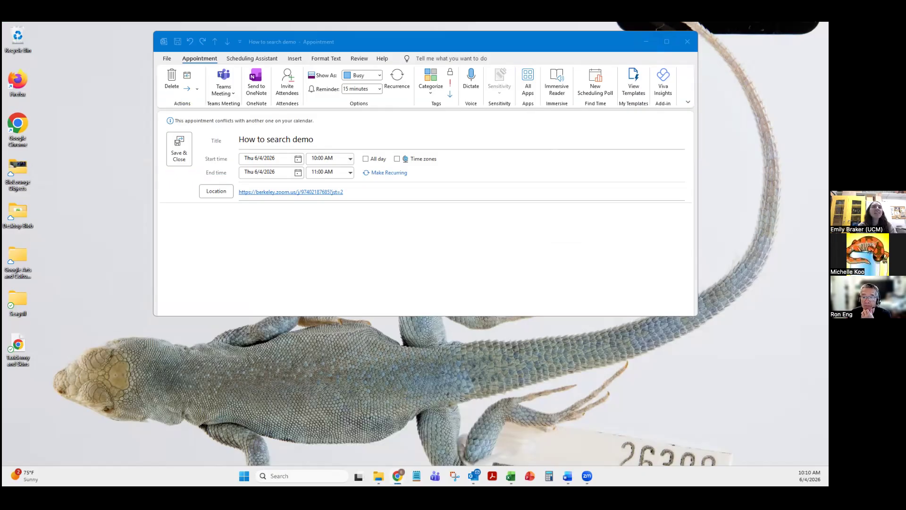
click(693, 44)
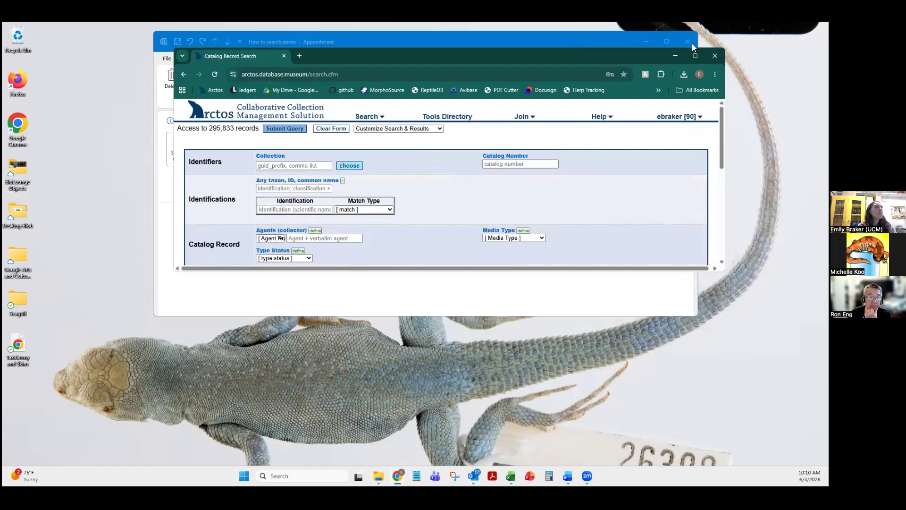
click(696, 55)
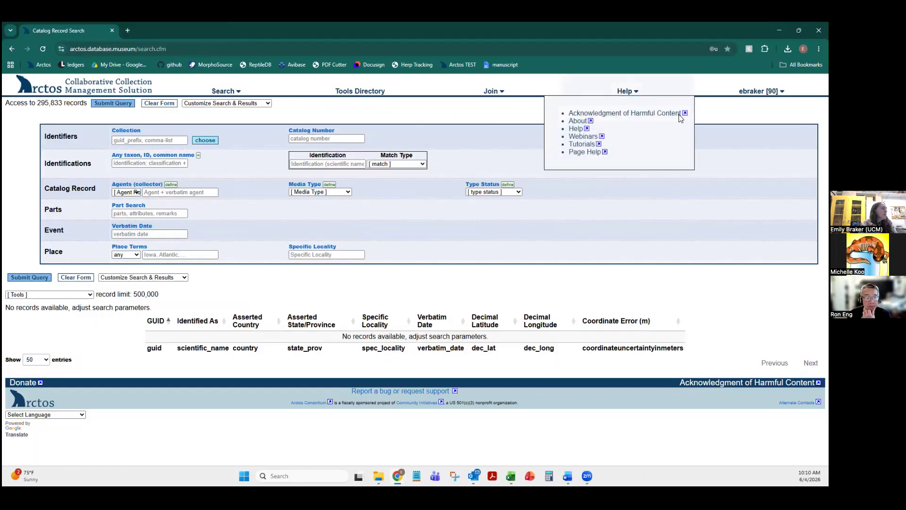
Step: Set the collection to UCM:Mamm and bring up the full list of collections to choose from
click(165, 144)
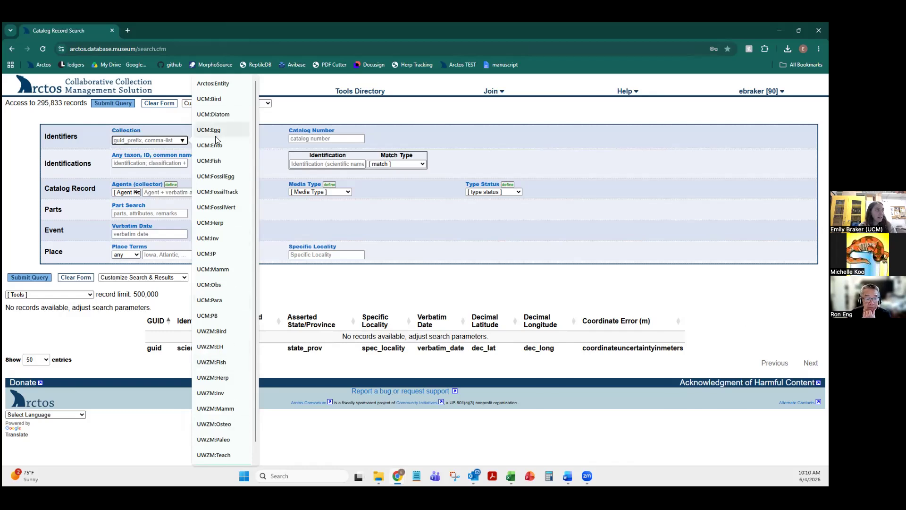
click(217, 225)
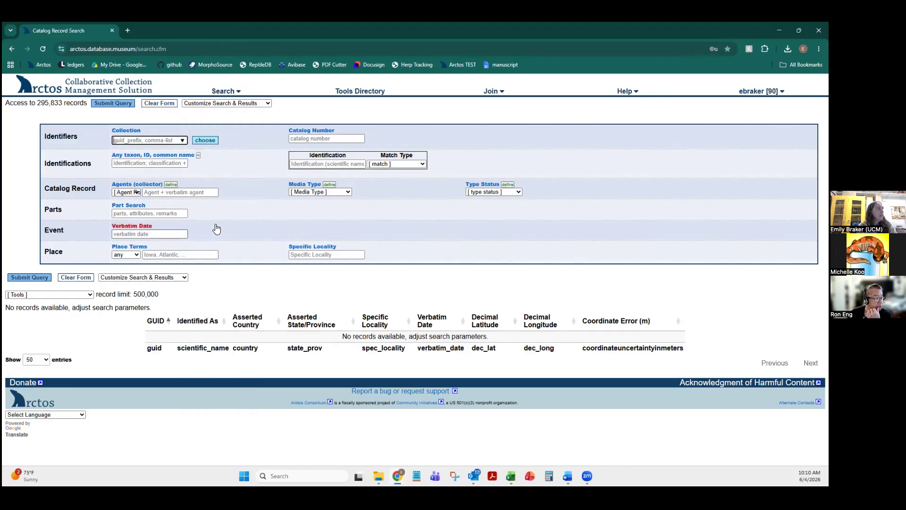
click(184, 143)
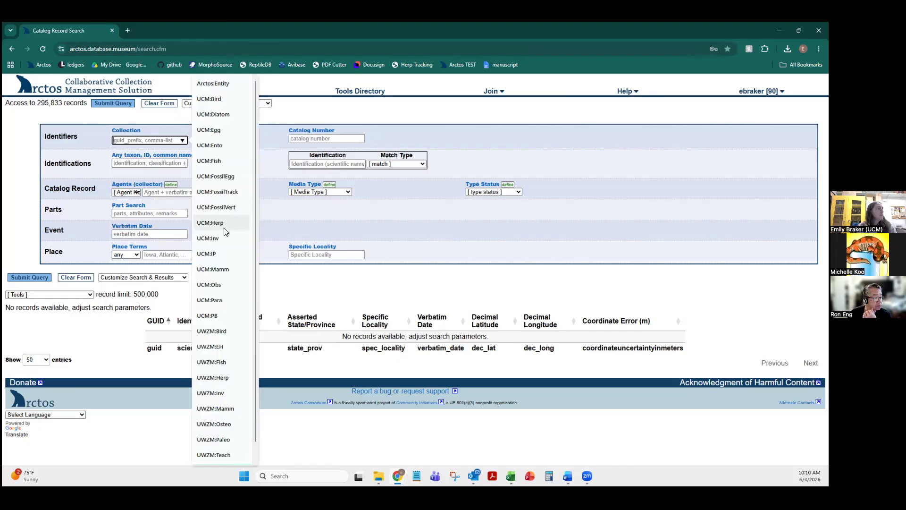
click(212, 269)
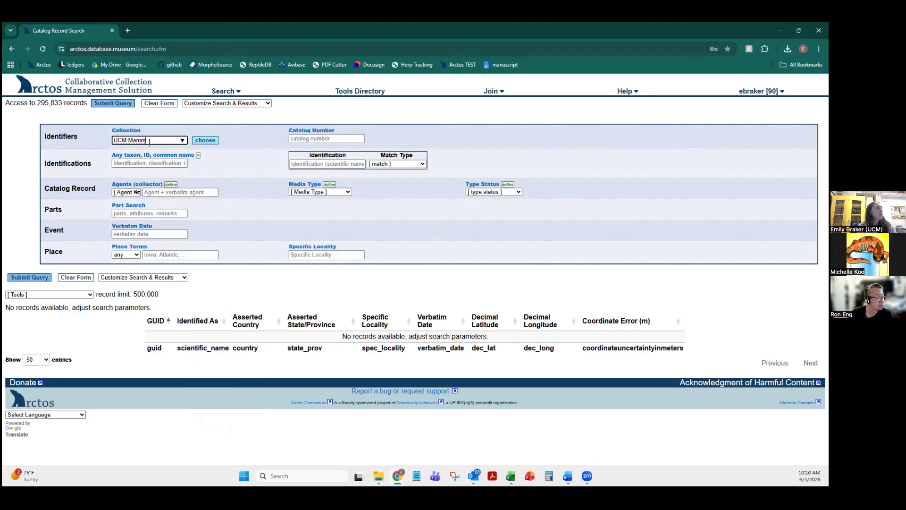
click(205, 141)
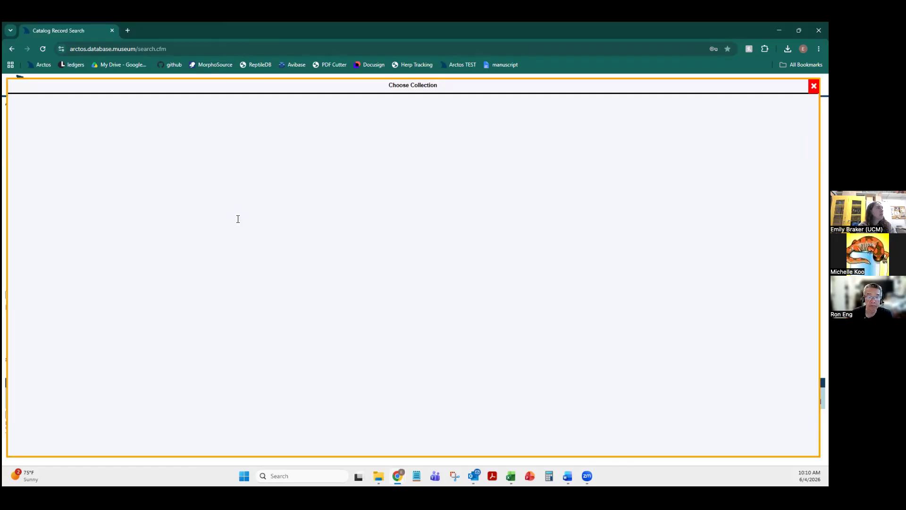
scroll(245, 166, down, 1)
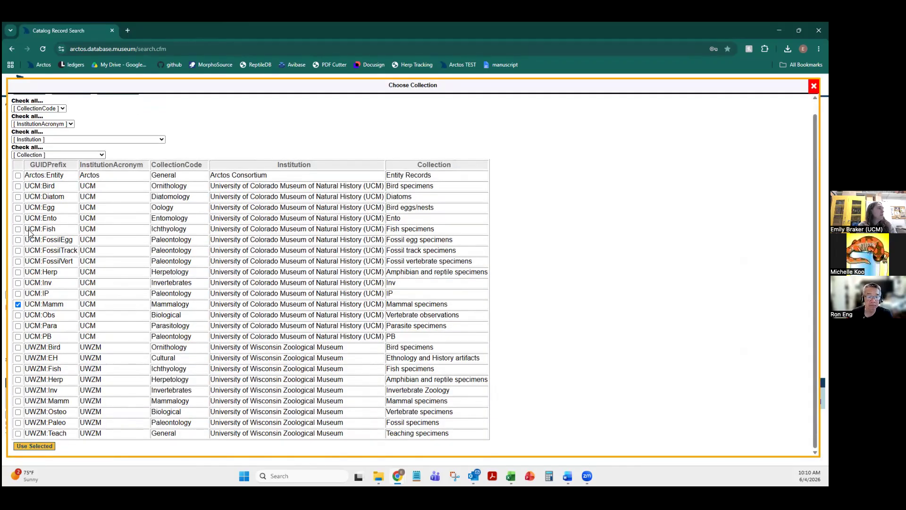
Step: Add UCM:Herp, UCM:Fish, UCM:Egg, UCM:Bird, UCM:Obs and UCM:Para to the selected collections, and clear the whole selection
click(18, 272)
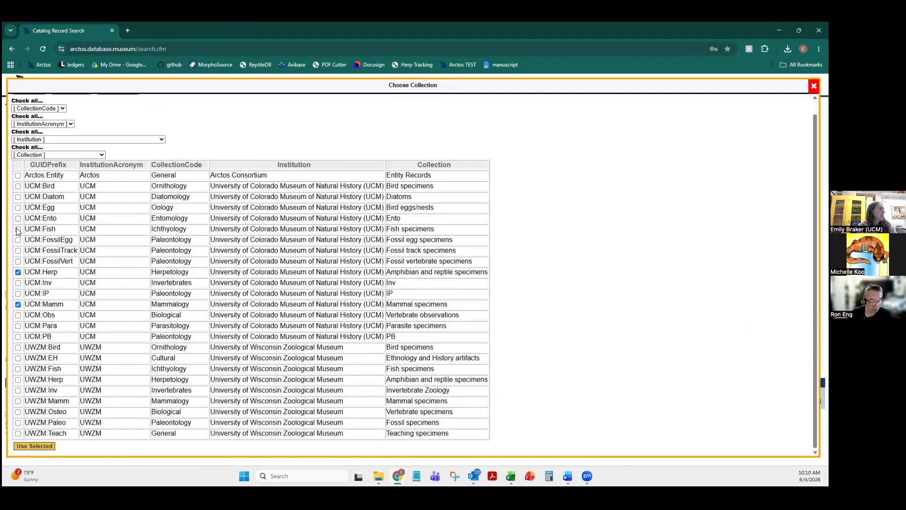
click(17, 229)
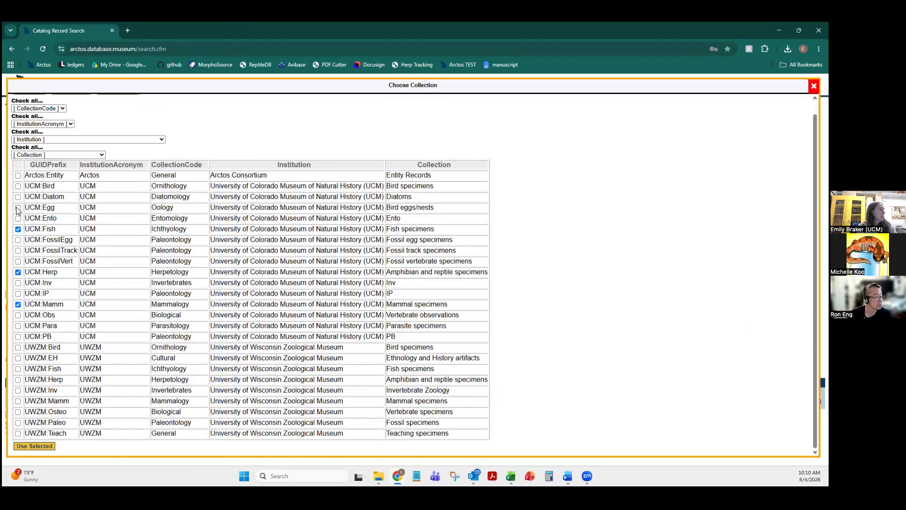
click(18, 208)
click(18, 186)
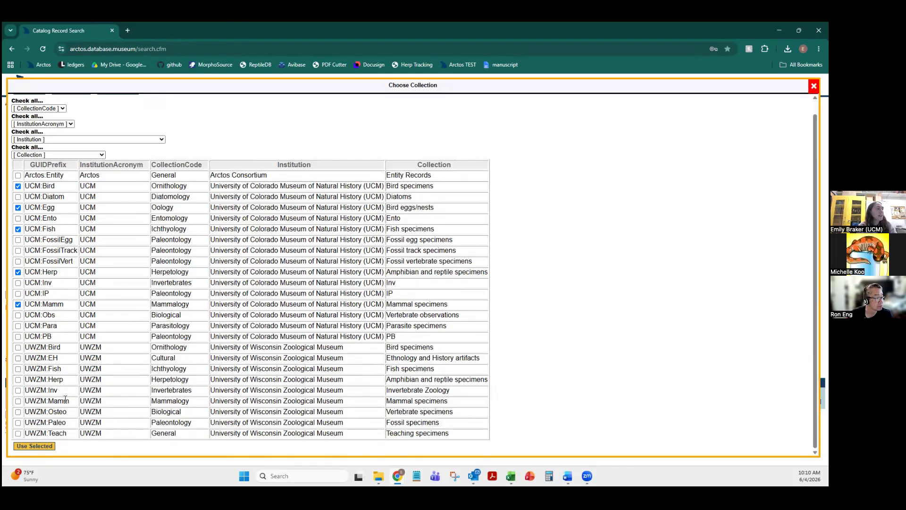
click(18, 315)
click(18, 326)
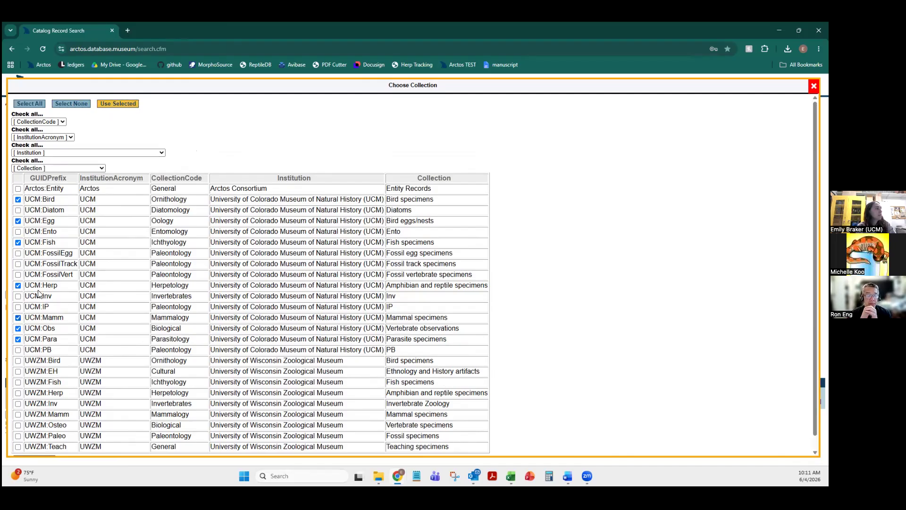
click(71, 105)
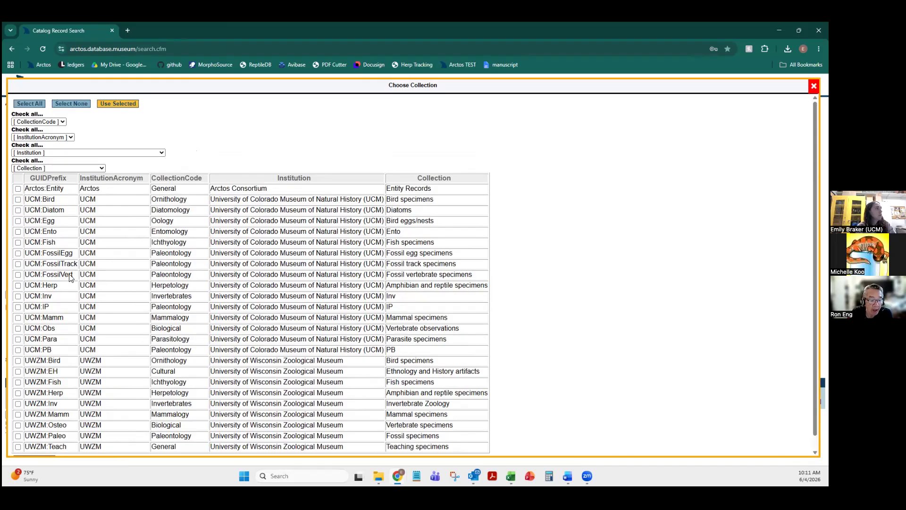
Step: Look through the collection code and collection filters, and check all collections with the Mammalogy collection code
click(51, 122)
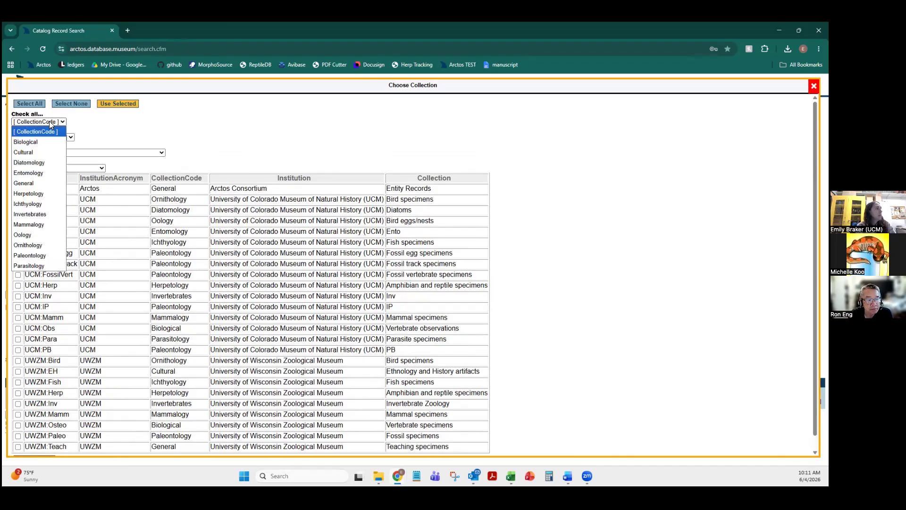
click(54, 122)
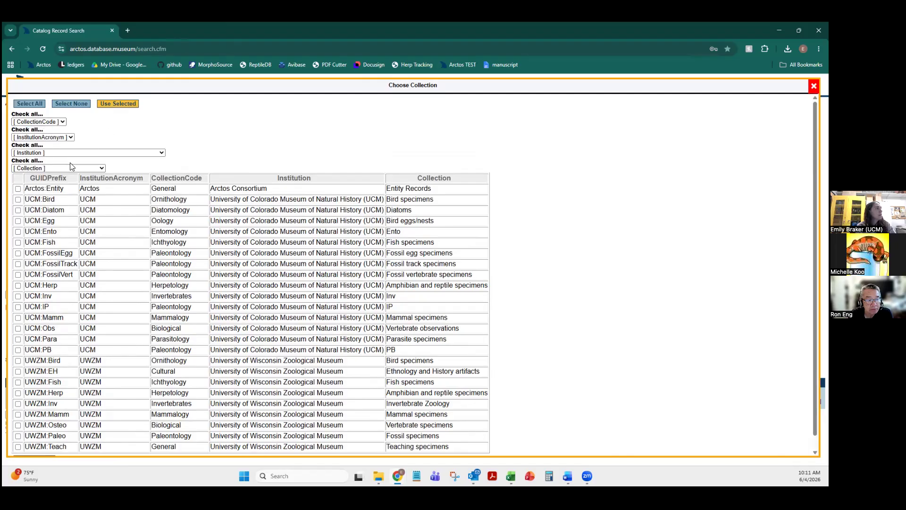
click(60, 168)
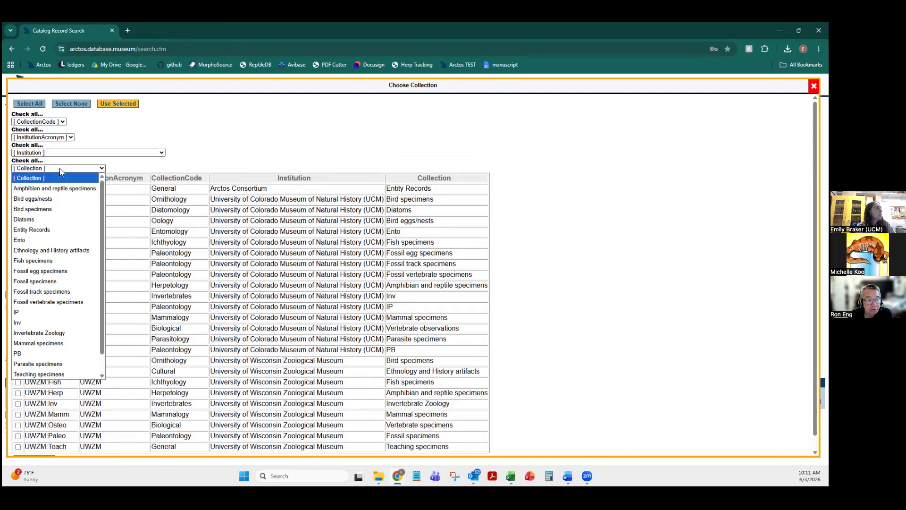
click(52, 122)
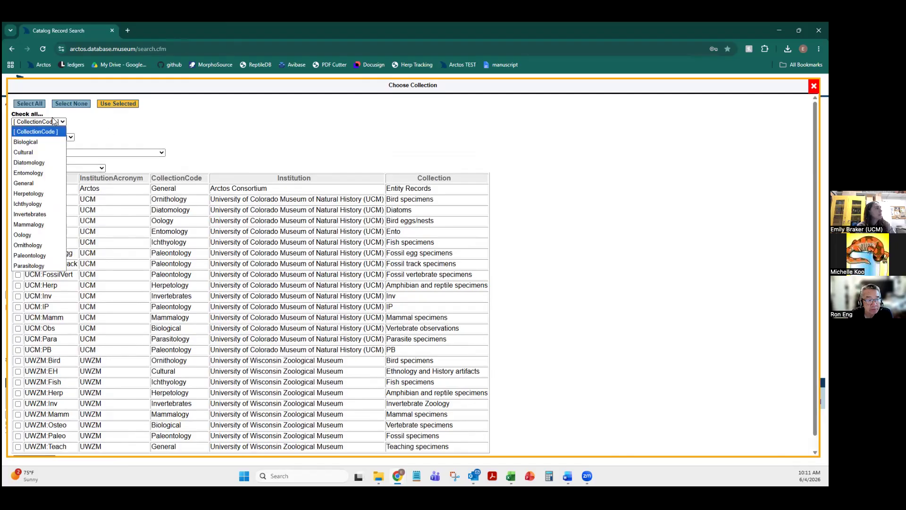
click(39, 225)
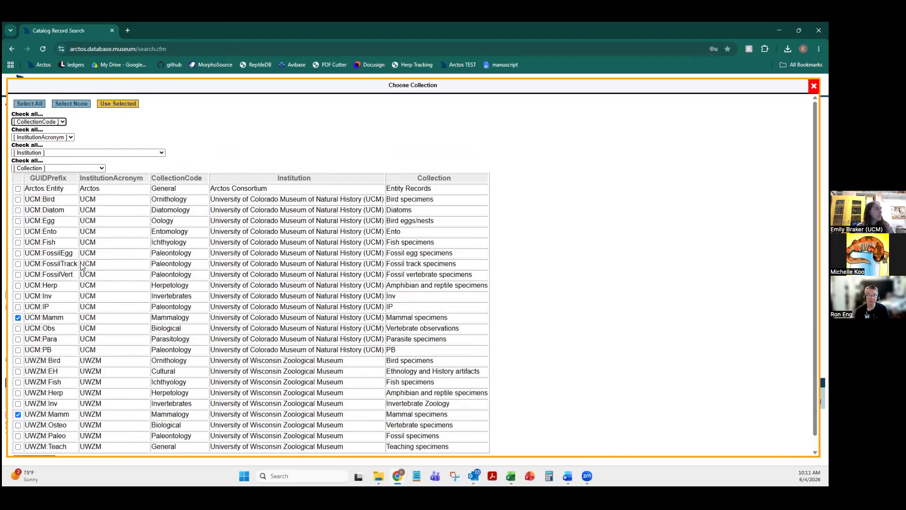
Step: Look through the institution acronym choices, uncheck all collections and return to the search form
click(48, 123)
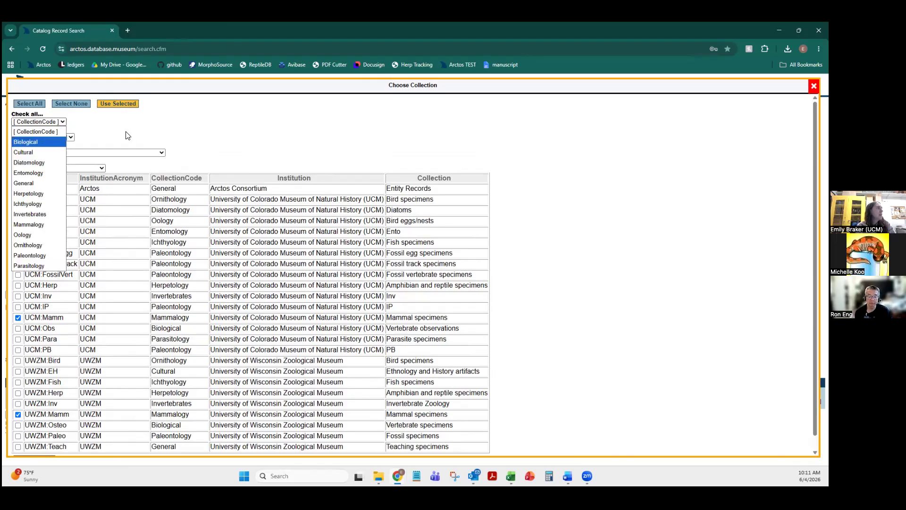
click(71, 137)
click(57, 137)
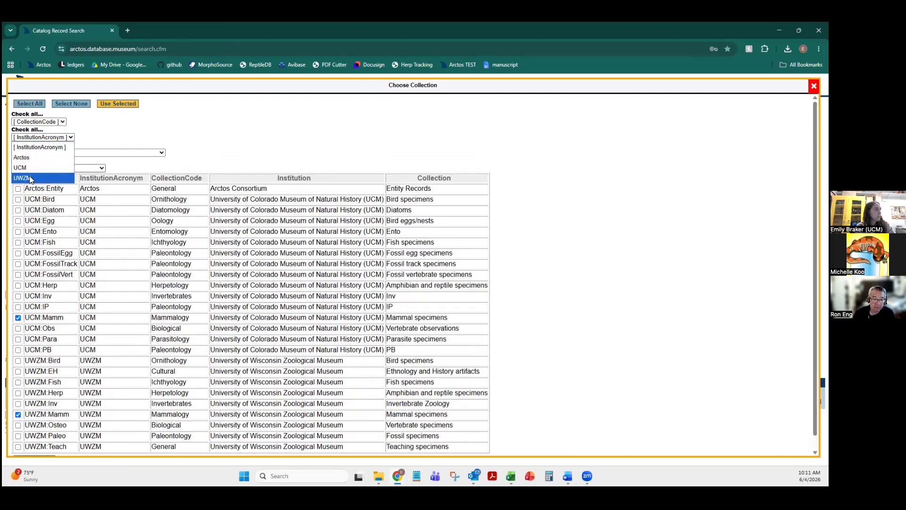
click(81, 107)
click(81, 108)
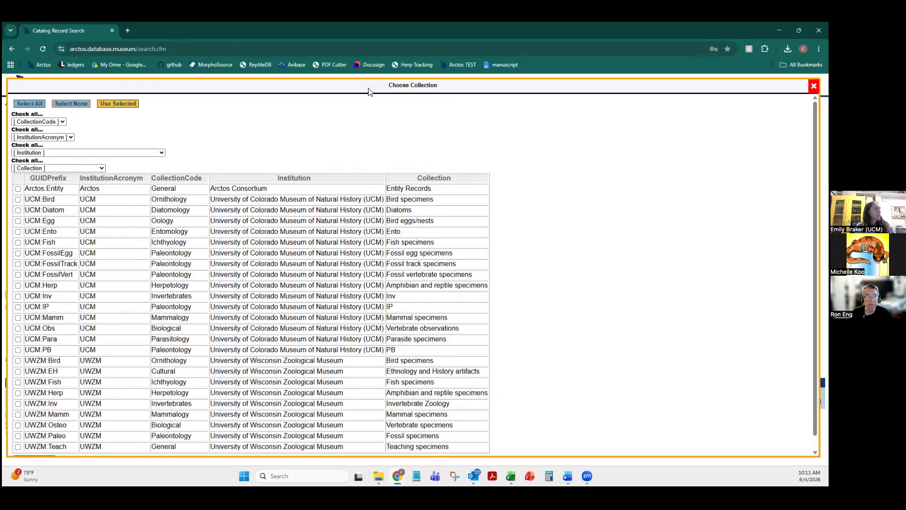
click(118, 103)
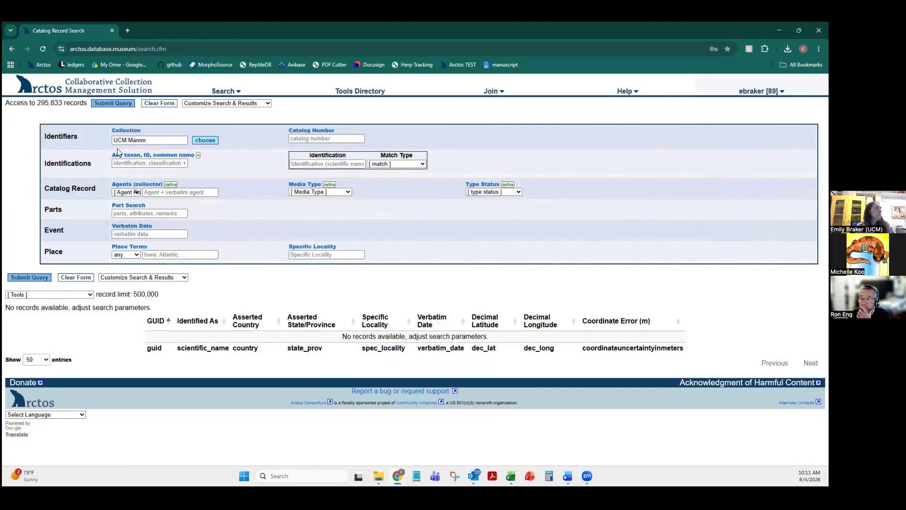
Step: Clear the collection field of the search form and set it to UCM:Herp
click(181, 141)
key(ctrl+a)
key(BackSpace)
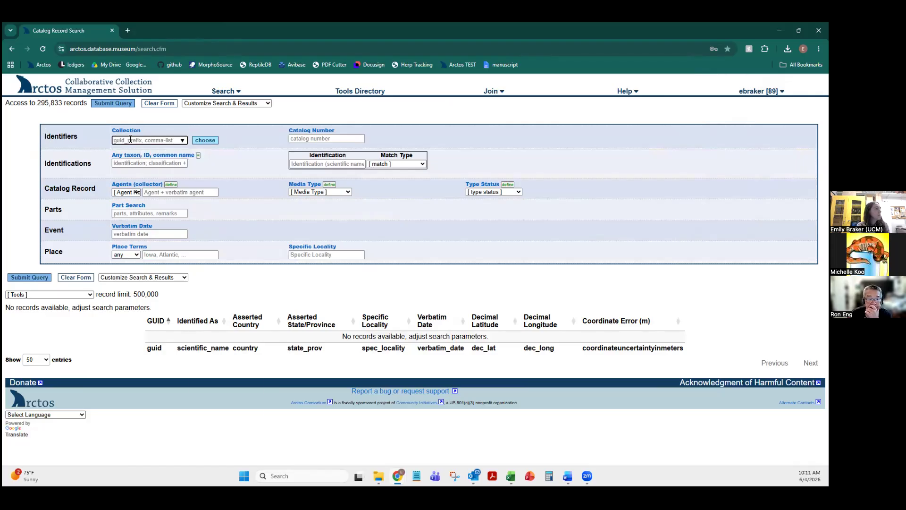
click(124, 139)
click(210, 222)
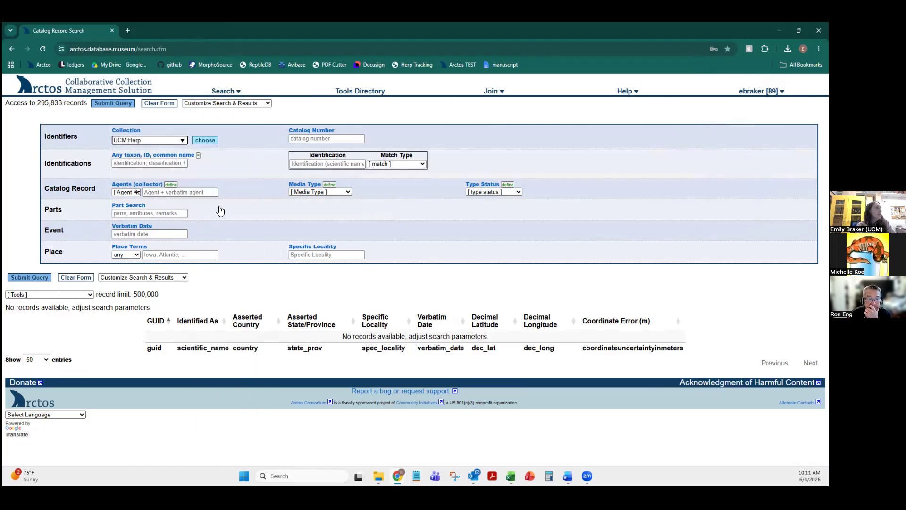
Step: Search the UCM:Herp collection for catalog number 12345
click(321, 138)
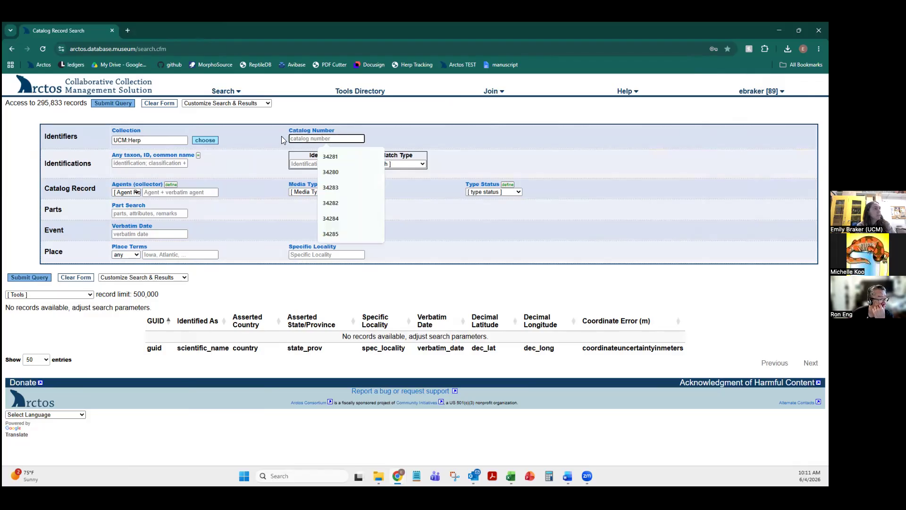
text(12345)
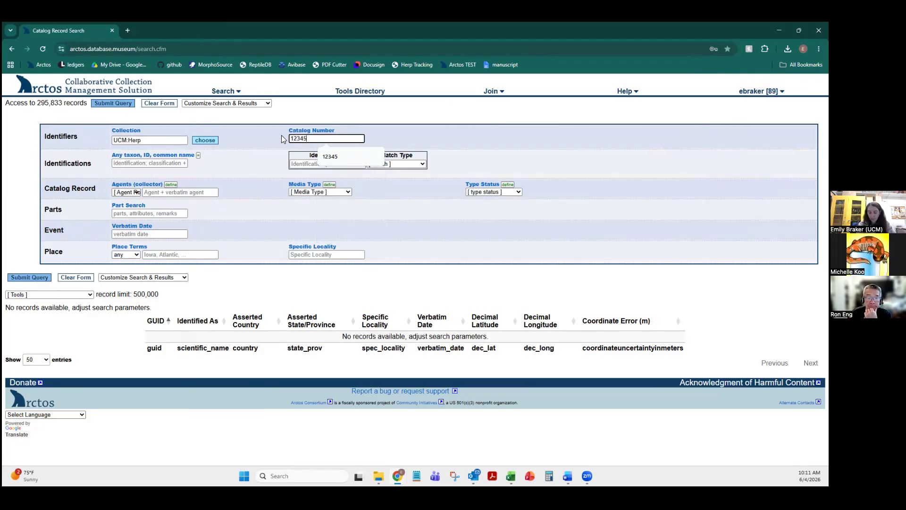
key(Return)
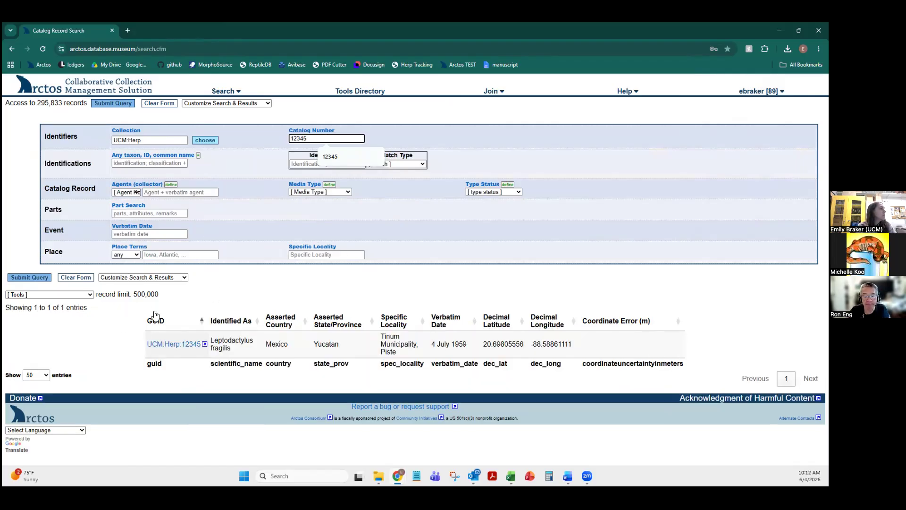
click(192, 295)
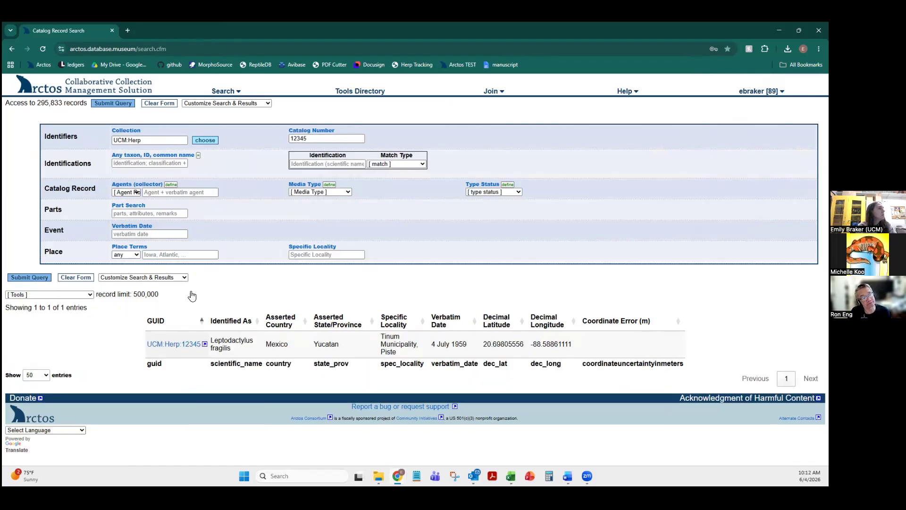
Step: Reload the search form, search all collections for catalog number 1245 and look over the matching records
click(43, 49)
click(311, 139)
text(1245)
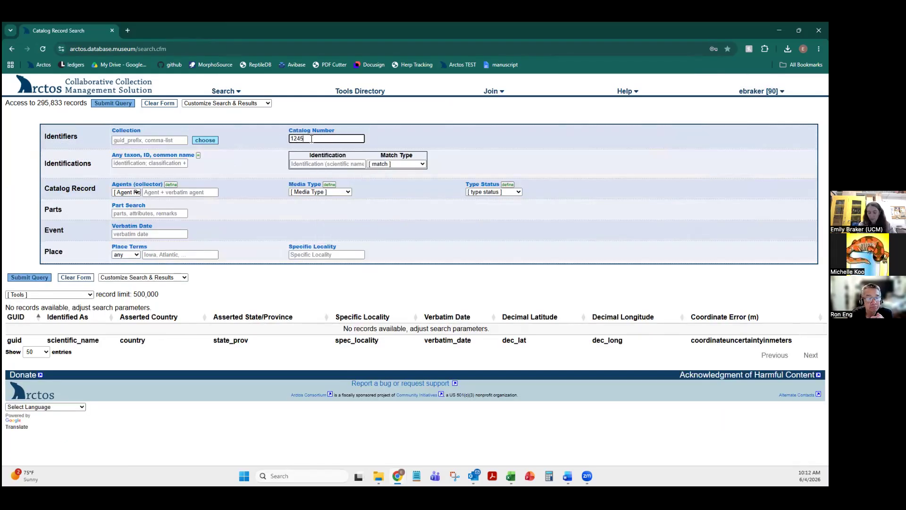
key(Return)
scroll(12, 273, down, 1)
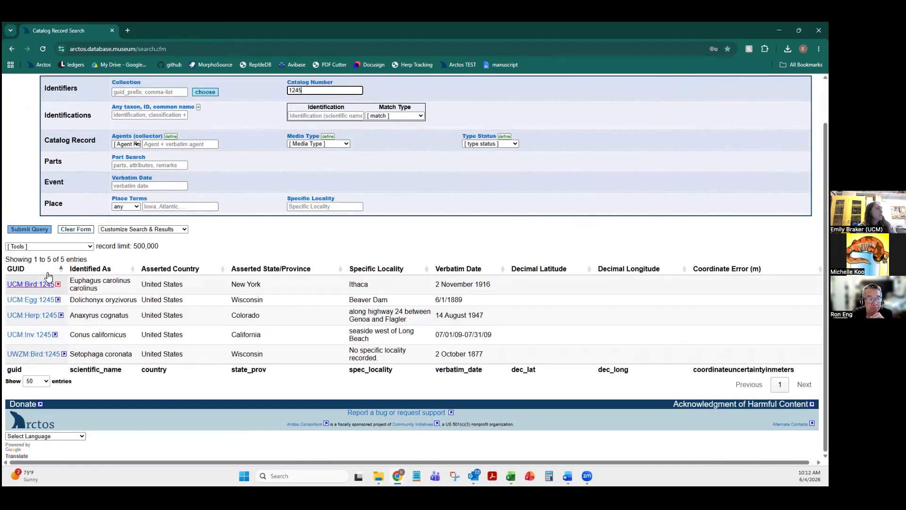
scroll(47, 292, up, 1)
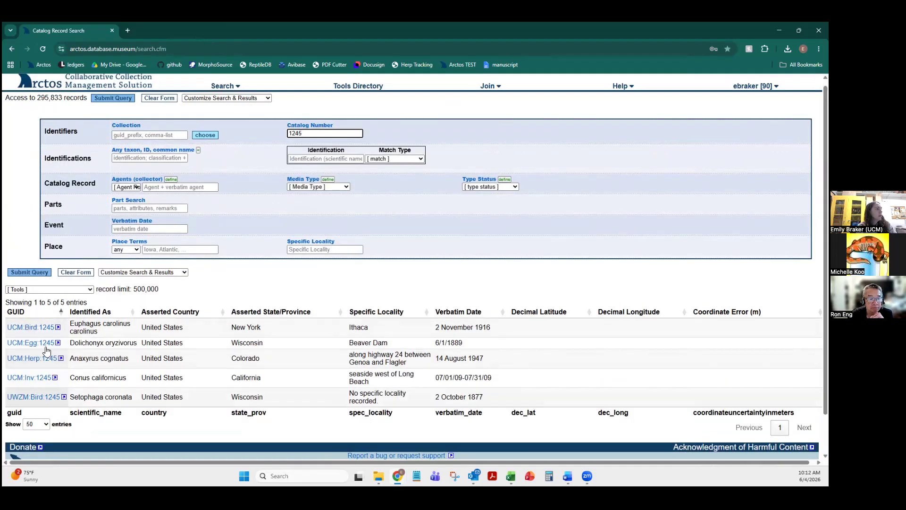
click(31, 327)
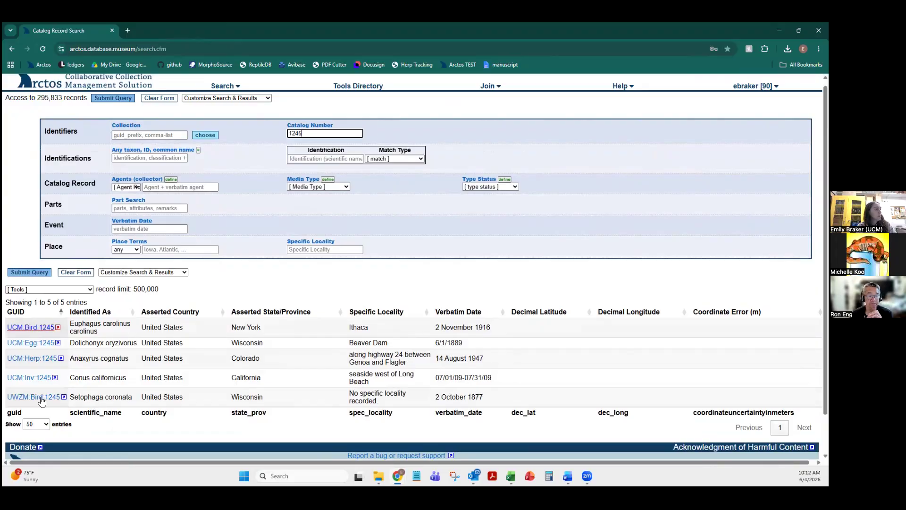
Step: Restrict the search to UCM:Herp and search for the catalog numbers 1245, 12356, 8963
click(149, 134)
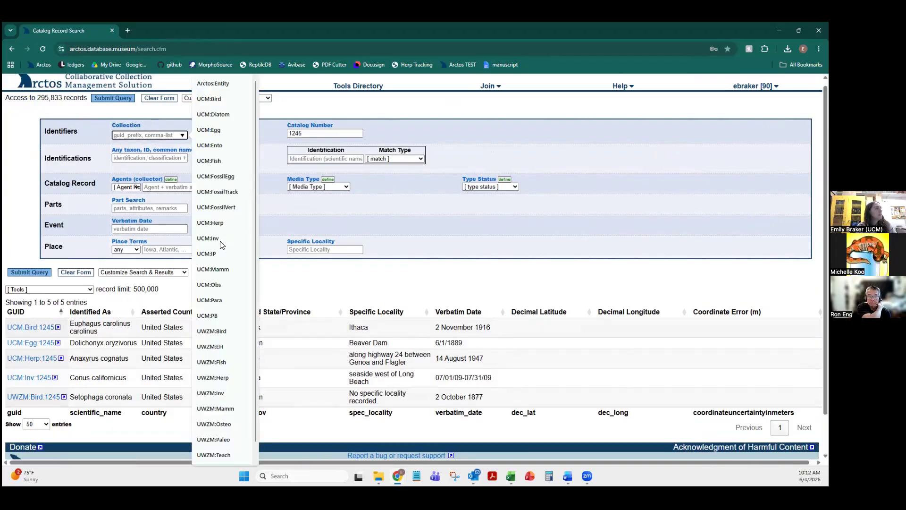
click(217, 223)
click(303, 134)
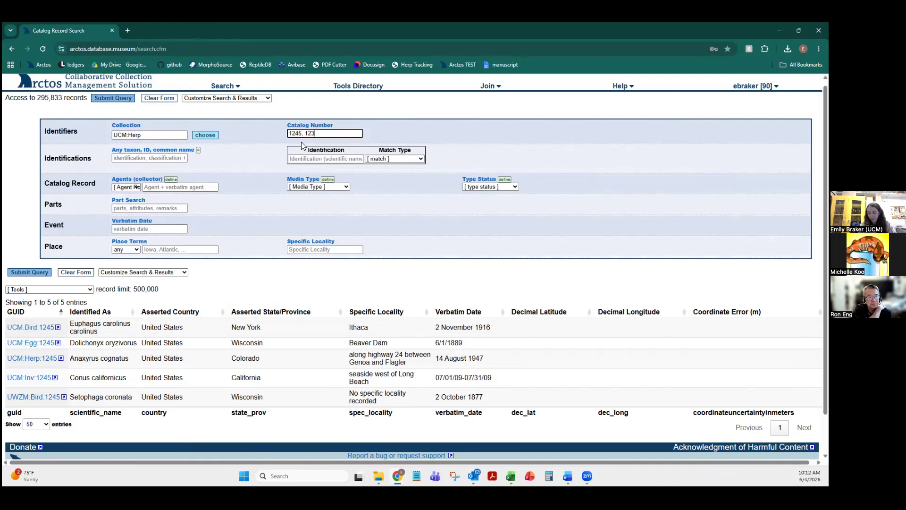
text(8963)
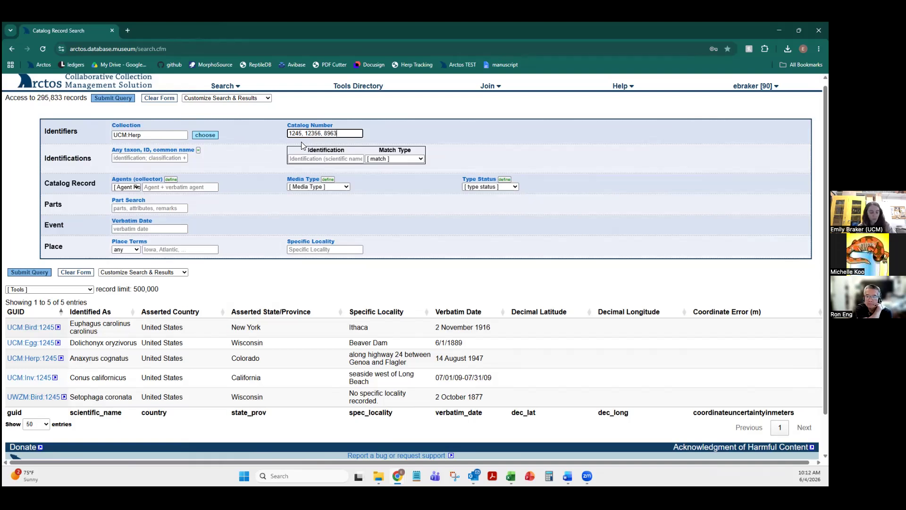
key(Return)
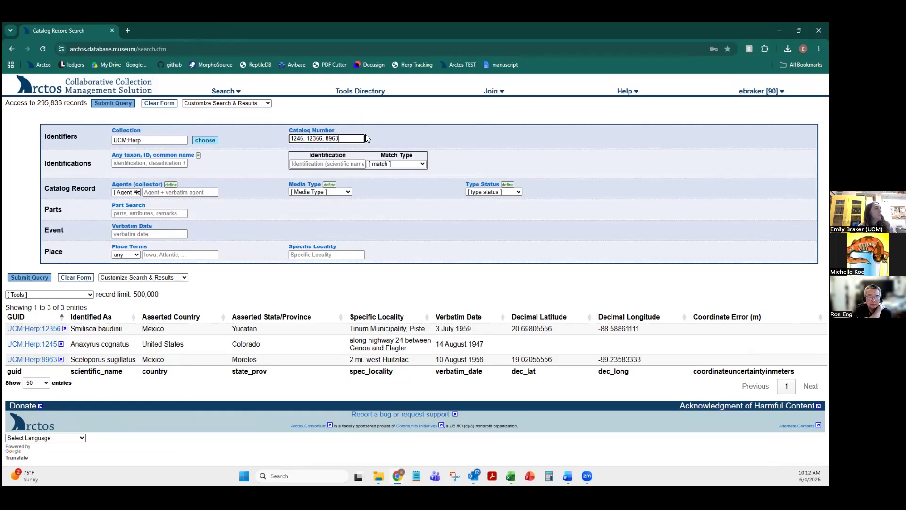
Step: Replace the catalog numbers with the range 5245-5277, run the search and look over the results
key(ctrl+a)
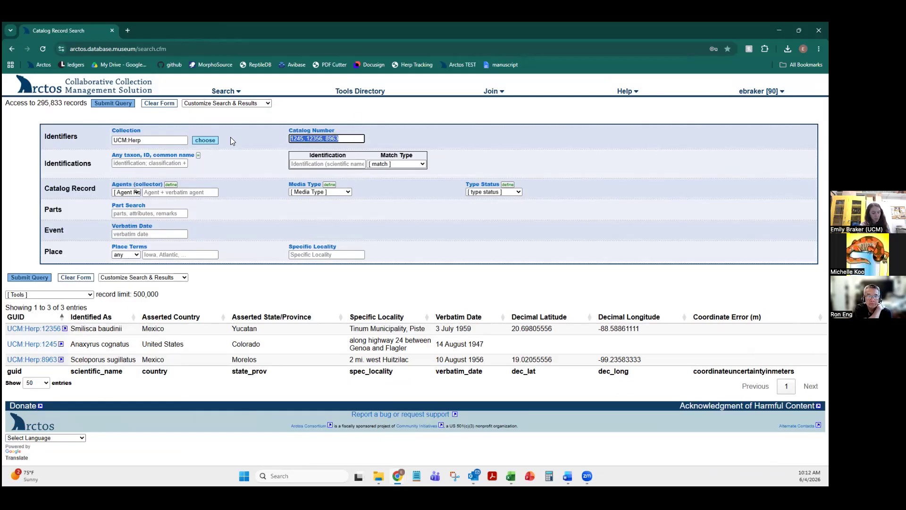
text(5)
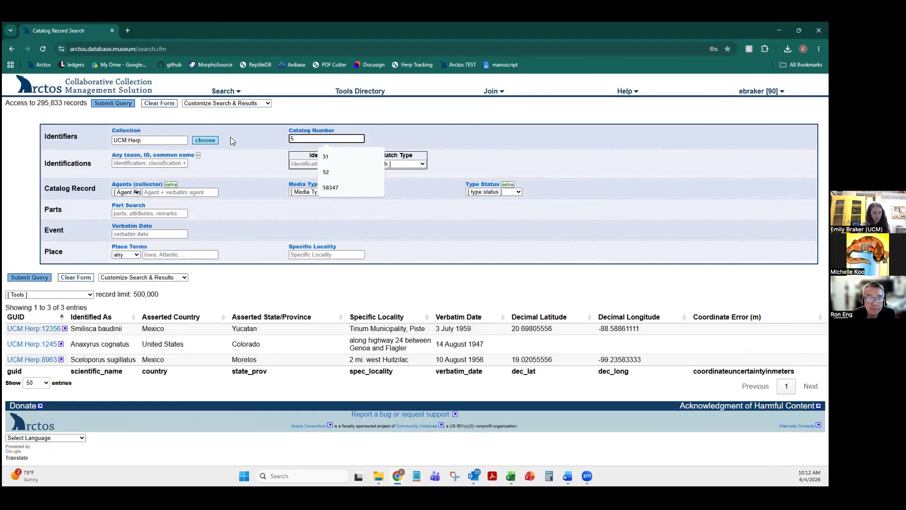
text(245-5277)
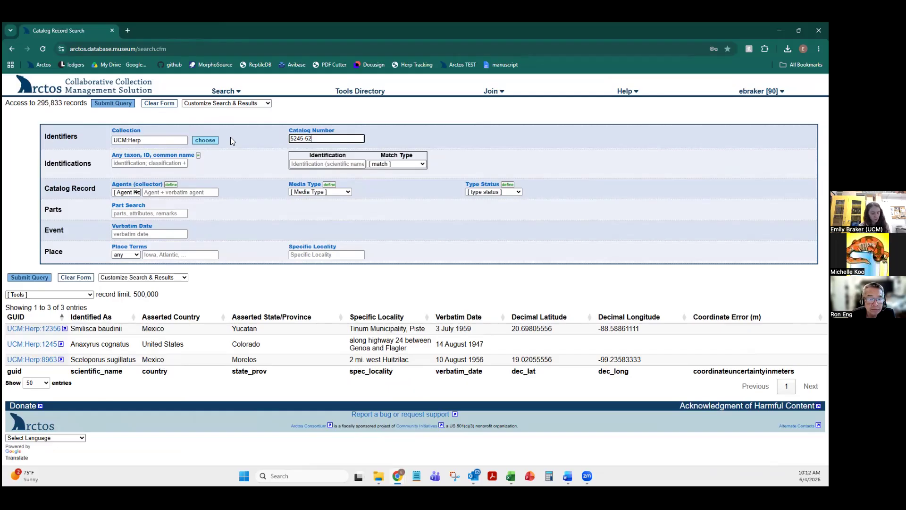
key(Return)
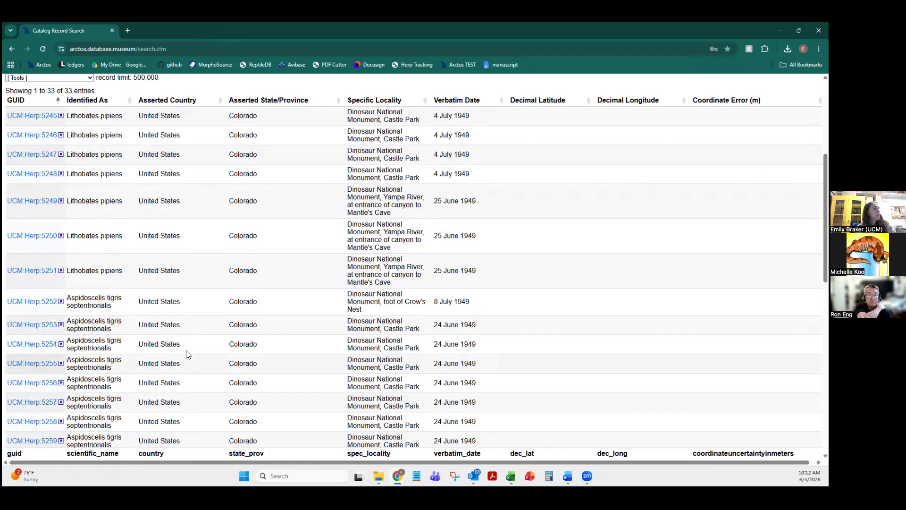
scroll(186, 355, up, 5)
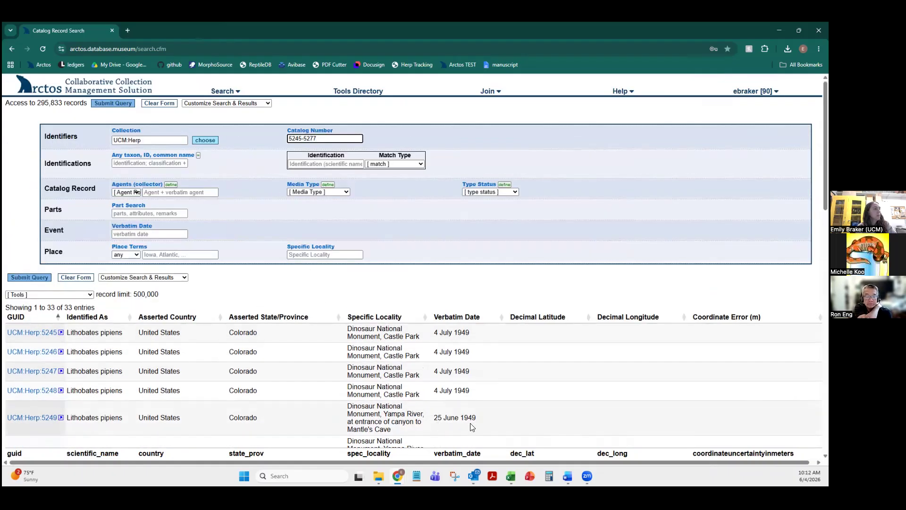
Step: Empty the catalog number field, switch to the HLT Sierra County workbook in Excel and copy the catalog numbers in A2:A30
drag(321, 137, 276, 143)
key(BackSpace)
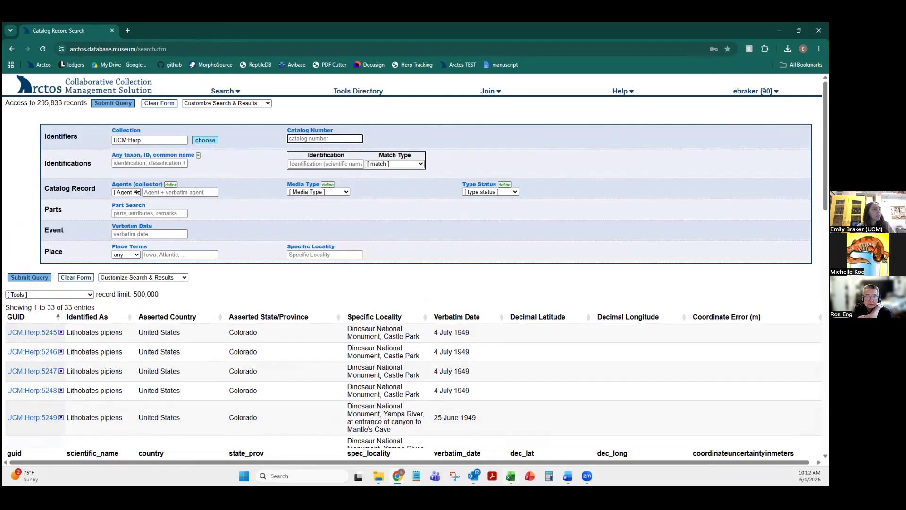
mouse_move(510, 475)
click(507, 437)
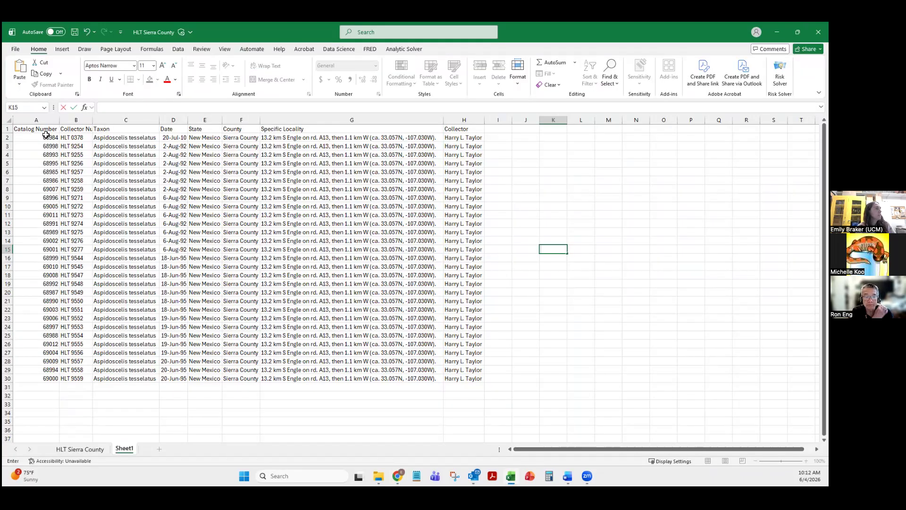
drag(46, 137, 45, 374)
key(ctrl+c)
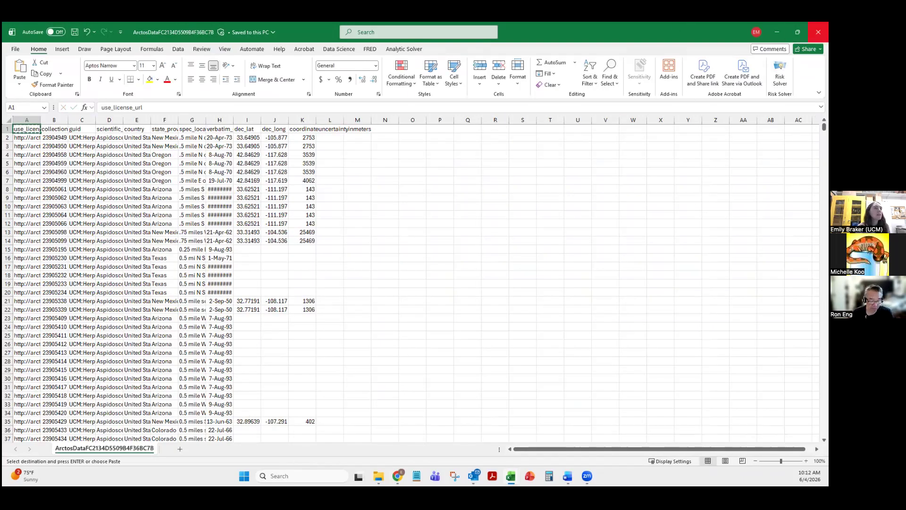
Step: Return to the catalog record search in the browser, paste the copied list as catalog numbers and run the search
key(alt+Tab)
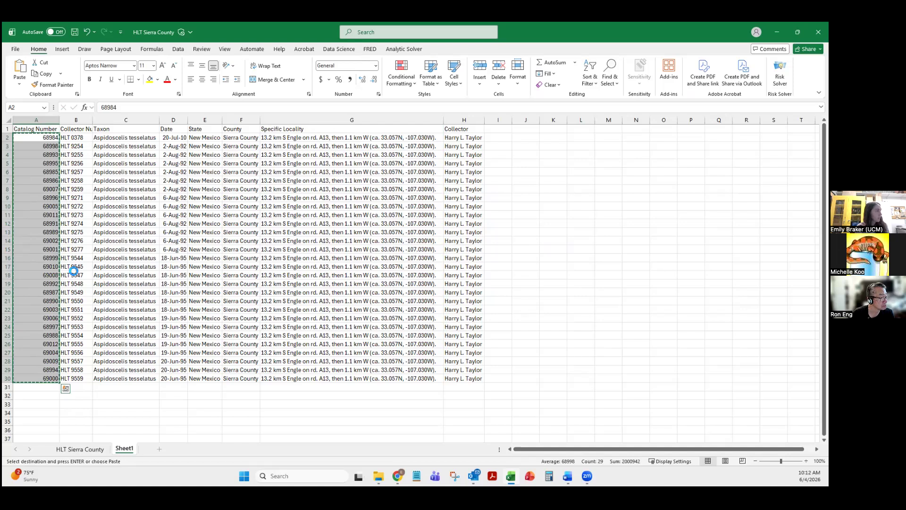
key(alt+Tab)
click(318, 138)
key(ctrl+v)
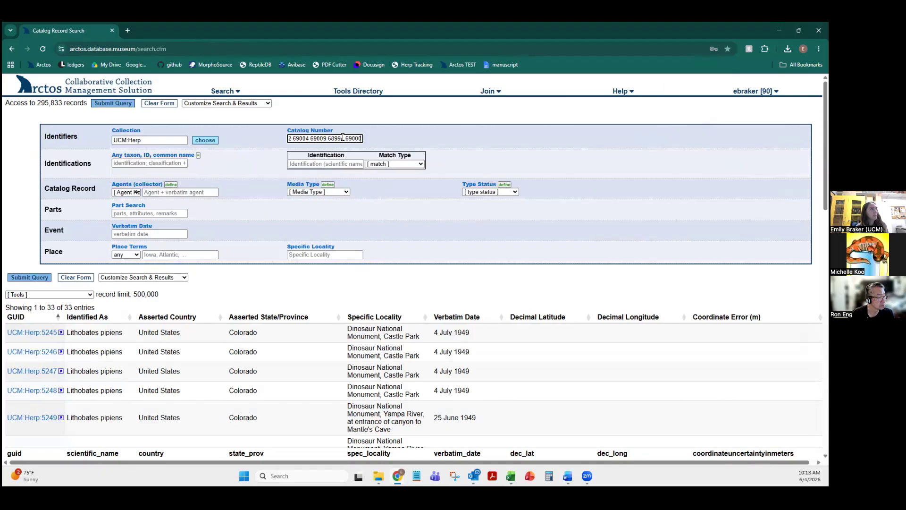
key(Return)
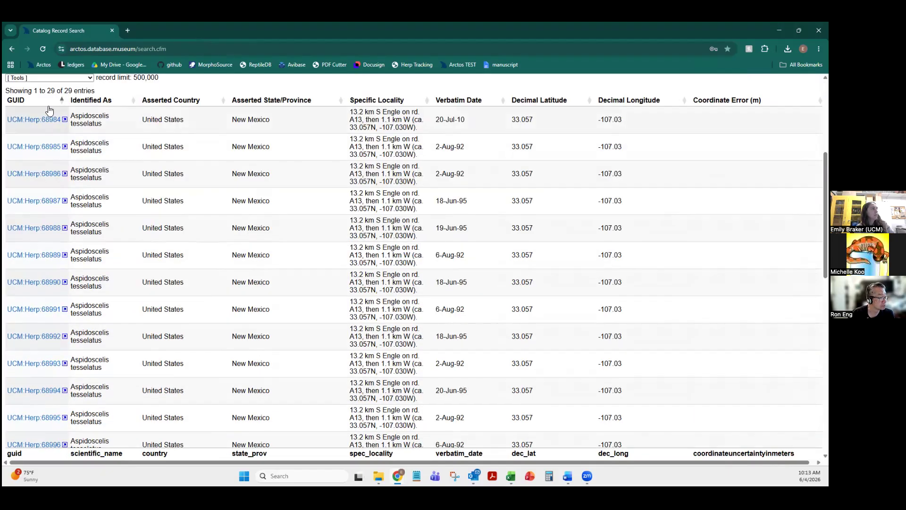
scroll(115, 344, up, 1)
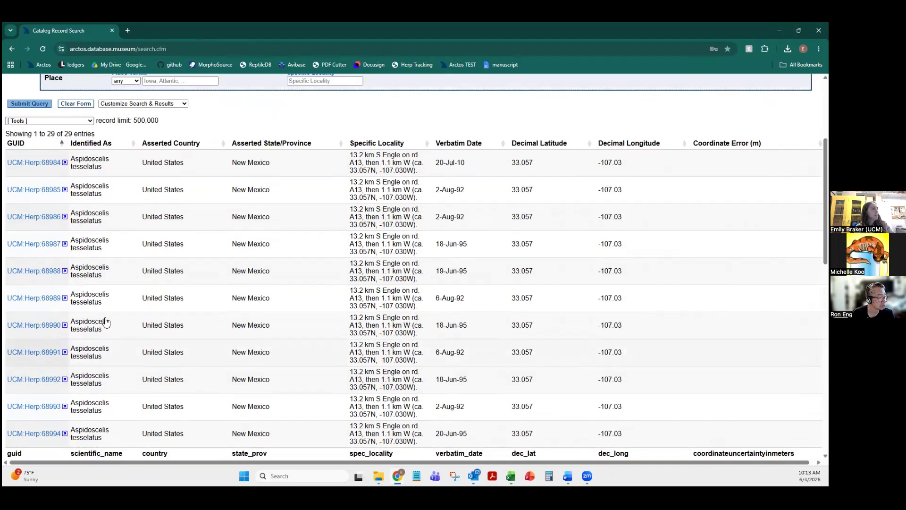
Step: Clear the pasted list of catalog numbers from the catalog number search field
scroll(106, 322, up, 4)
key(ctrl+a)
key(ctrl+v)
key(Left)
key(Left)
key(Left)
key(Left)
key(Left)
key(Left)
key(Left)
key(Left)
key(Left)
key(Left)
key(Left)
key(Left)
key(Left)
key(Left)
key(Left)
key(Left)
key(Left)
key(Left)
key(Left)
key(Left)
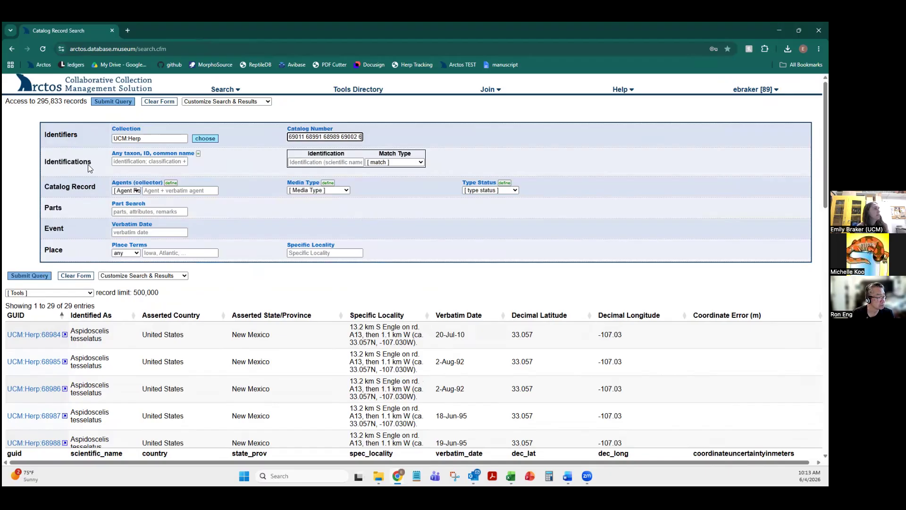
key(ctrl+a)
key(ctrl+v)
key(Left)
key(Left)
key(Left)
key(Left)
key(Left)
key(Left)
key(Left)
key(Left)
key(Left)
key(Left)
key(Left)
key(Left)
key(Left)
key(Left)
key(Left)
key(ctrl+a)
key(BackSpace)
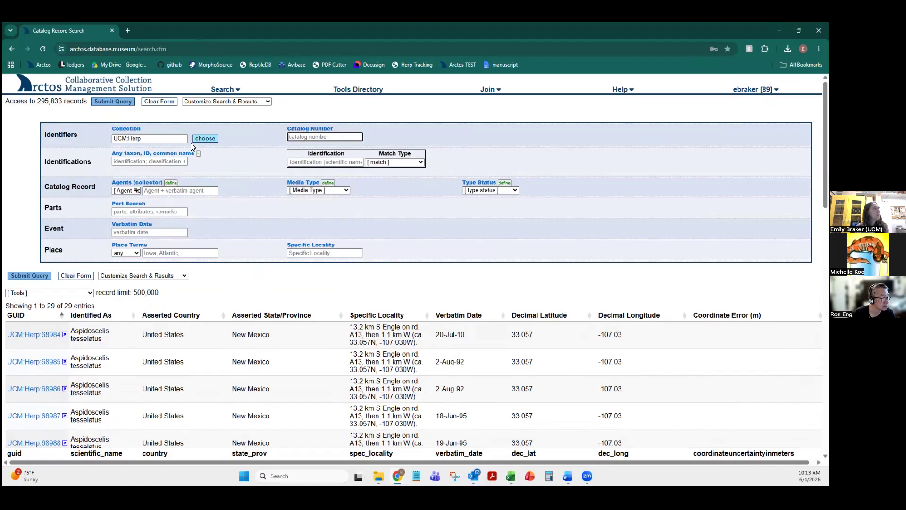
Step: Look over the identification fields and match type options, and enter Aspidoscelis as the identification to search for
click(133, 162)
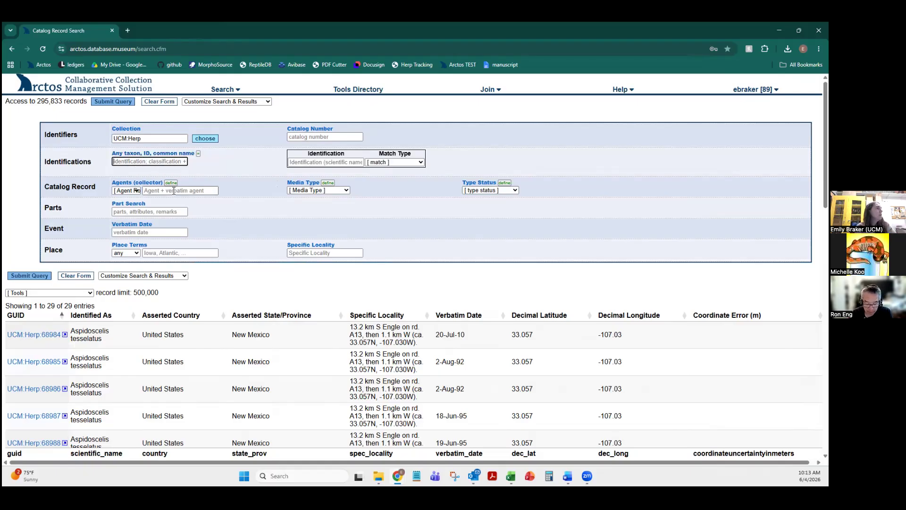
click(322, 159)
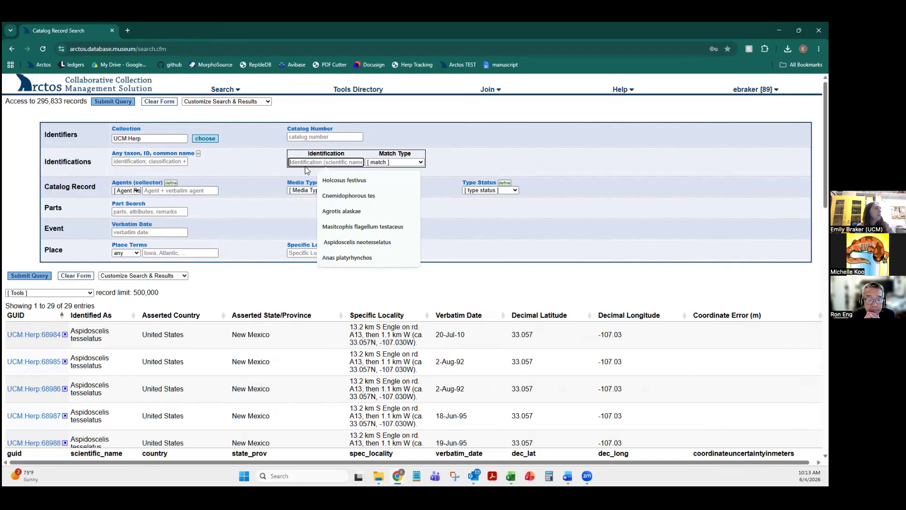
click(393, 163)
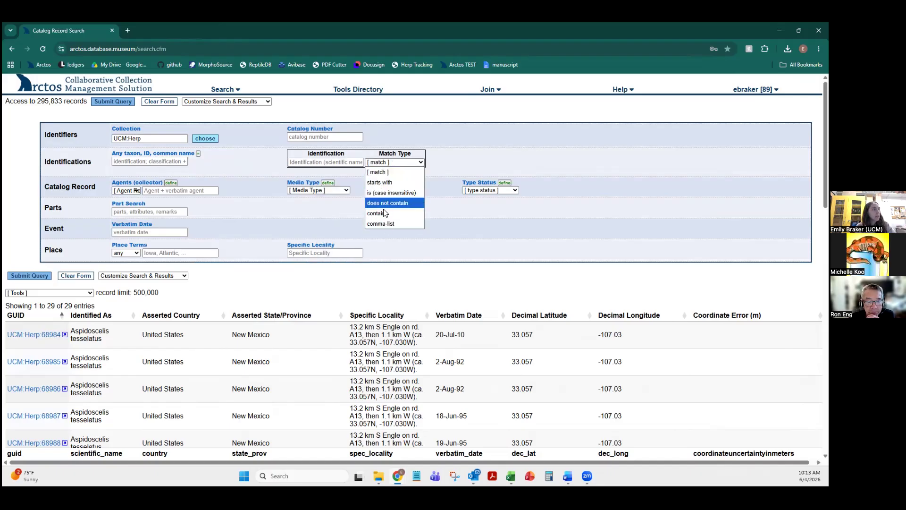
click(165, 161)
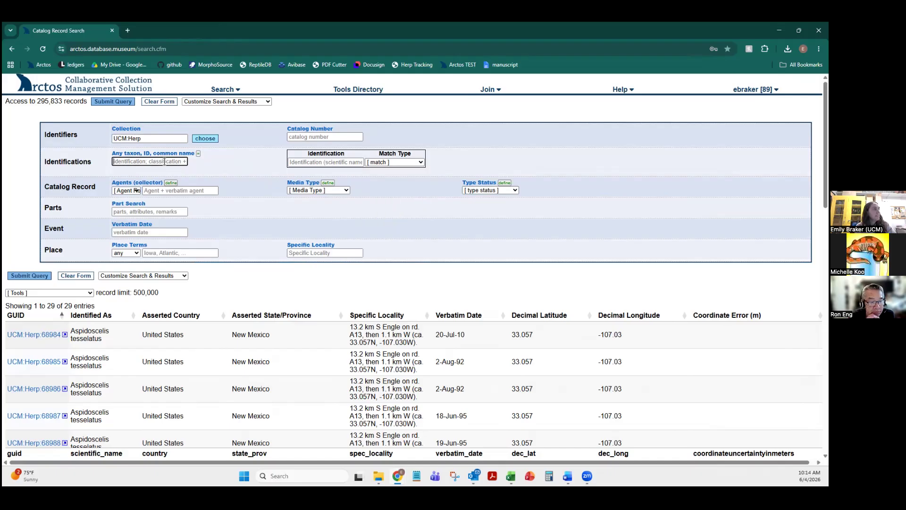
click(316, 162)
click(315, 162)
text(A)
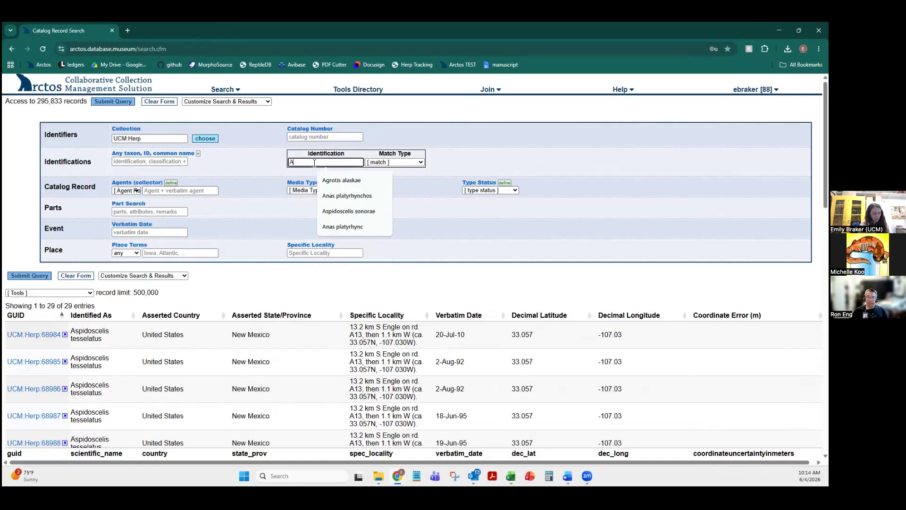
text(spid)
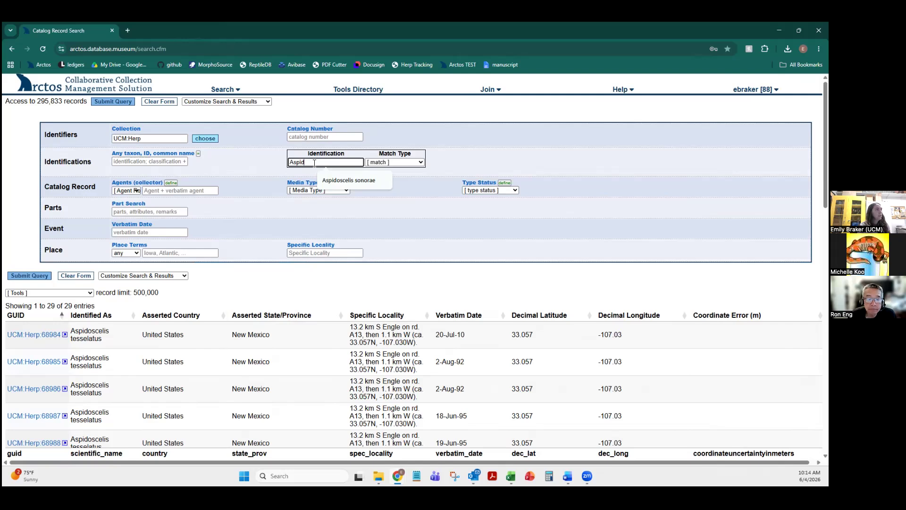
text(oscelis)
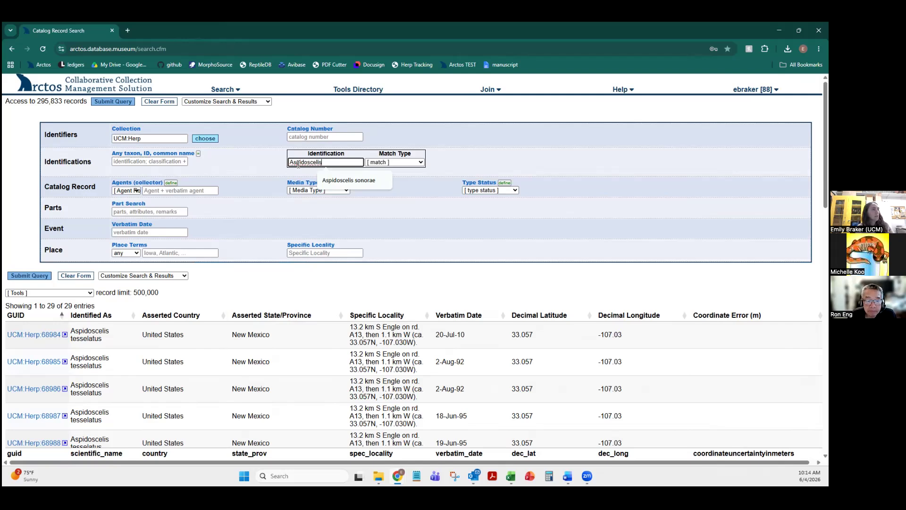
click(467, 152)
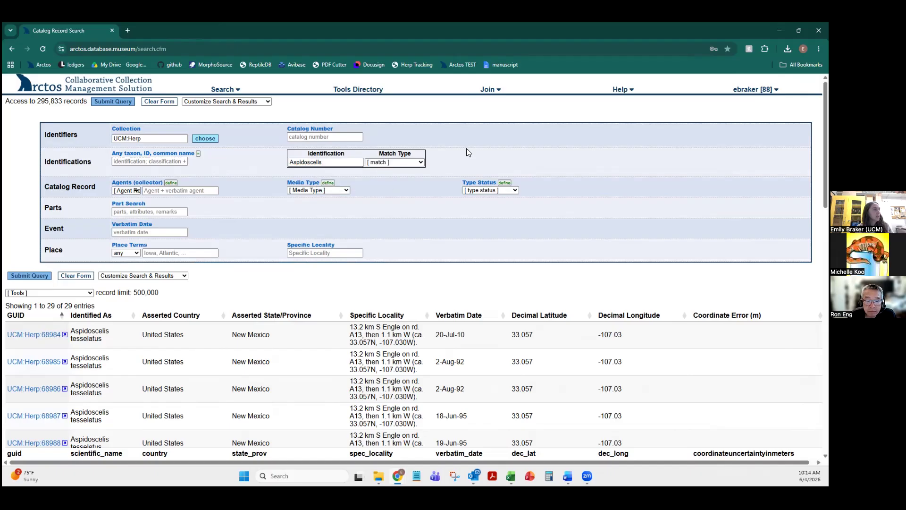
click(300, 165)
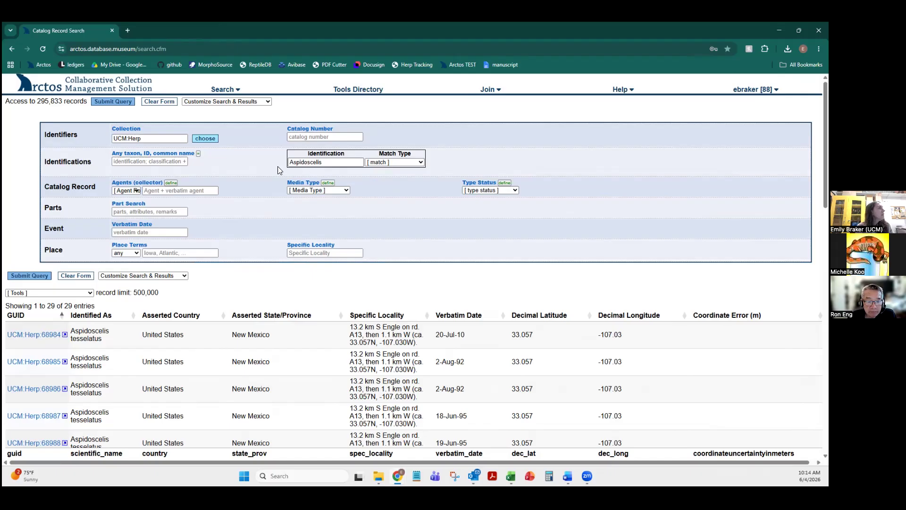
Step: Look through the agent role, media type and type status options in the catalog record criteria
drag(50, 187, 101, 191)
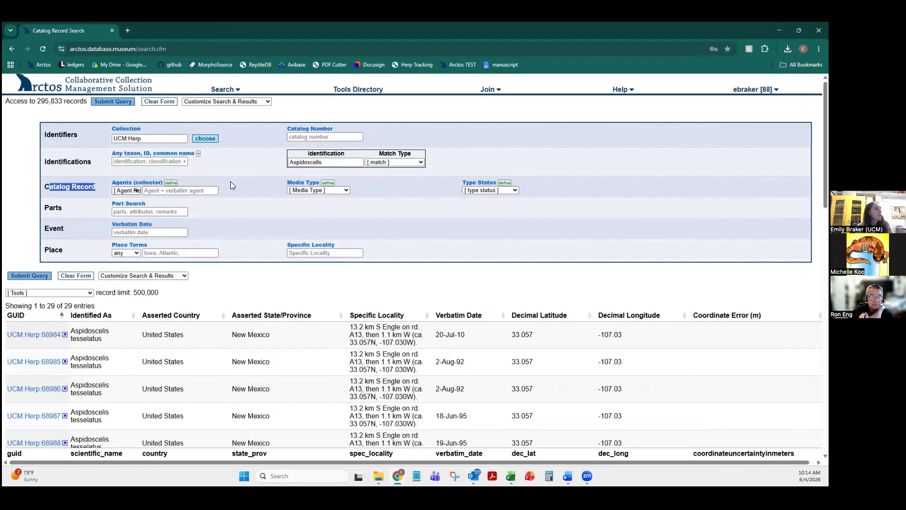
click(189, 190)
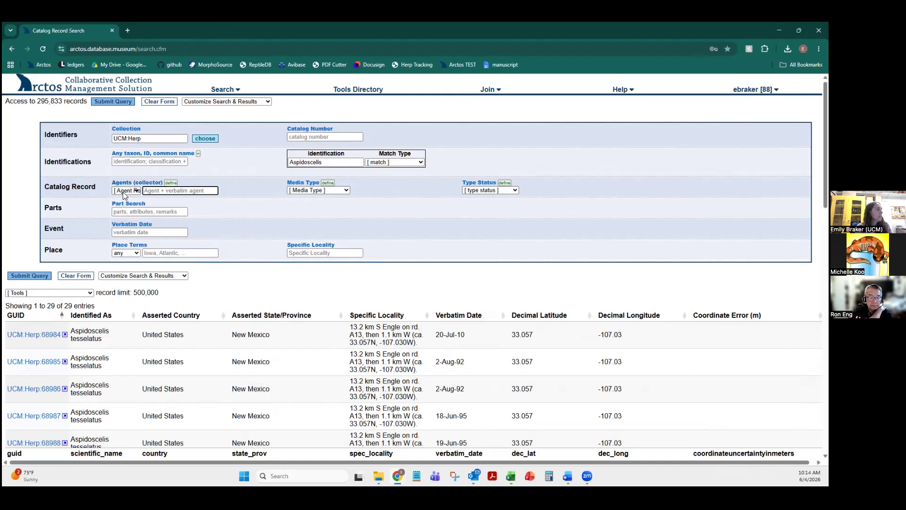
click(123, 189)
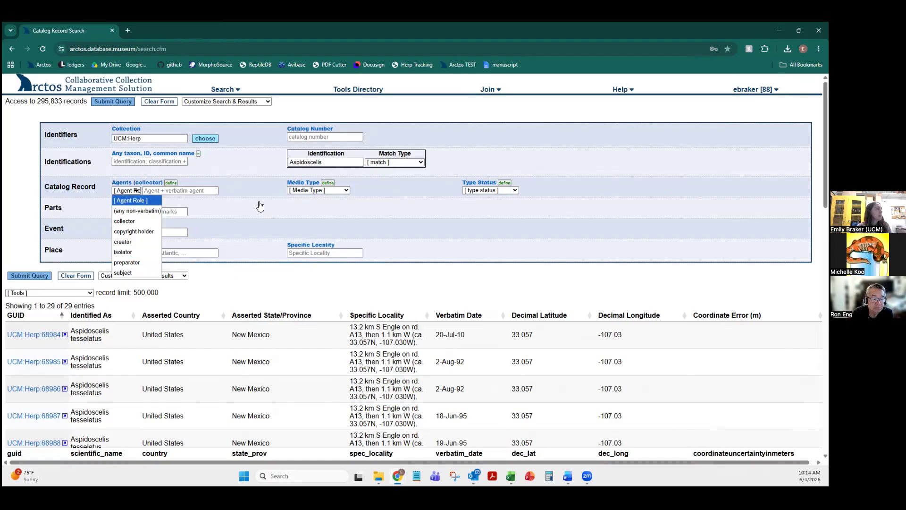
click(245, 205)
click(577, 148)
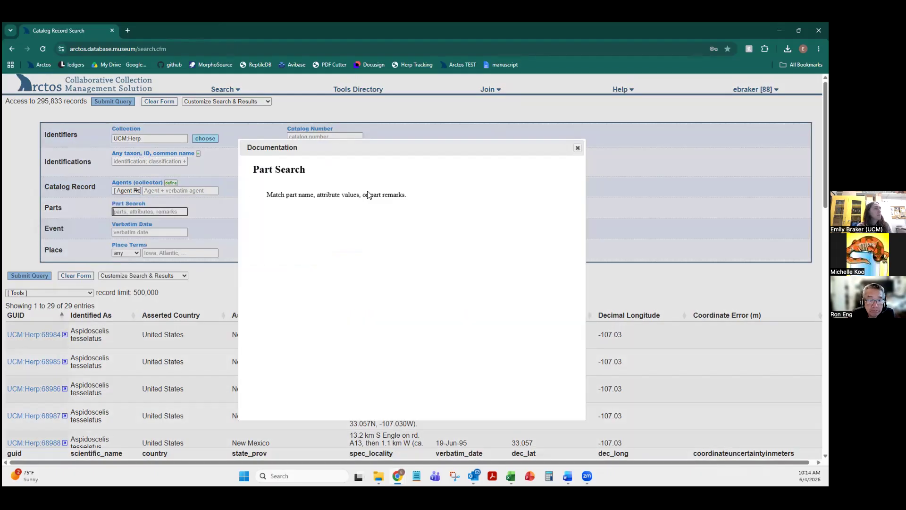
click(332, 192)
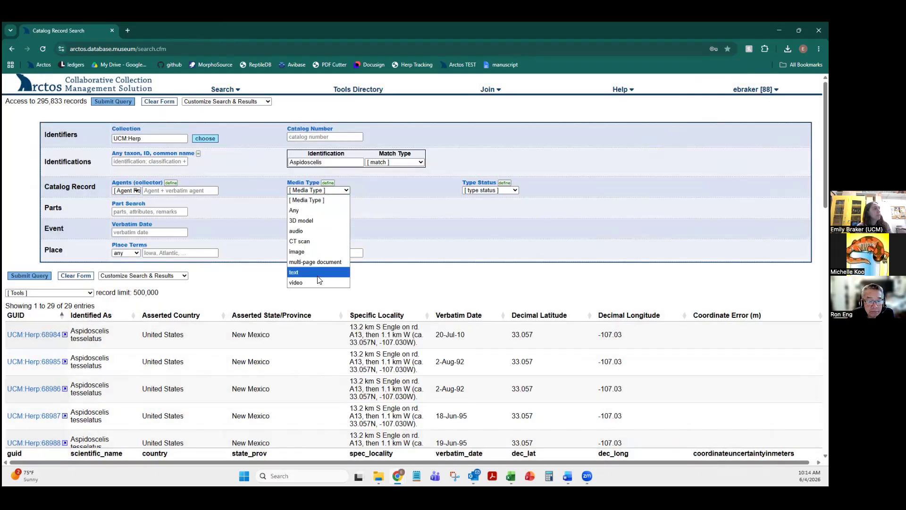
click(392, 191)
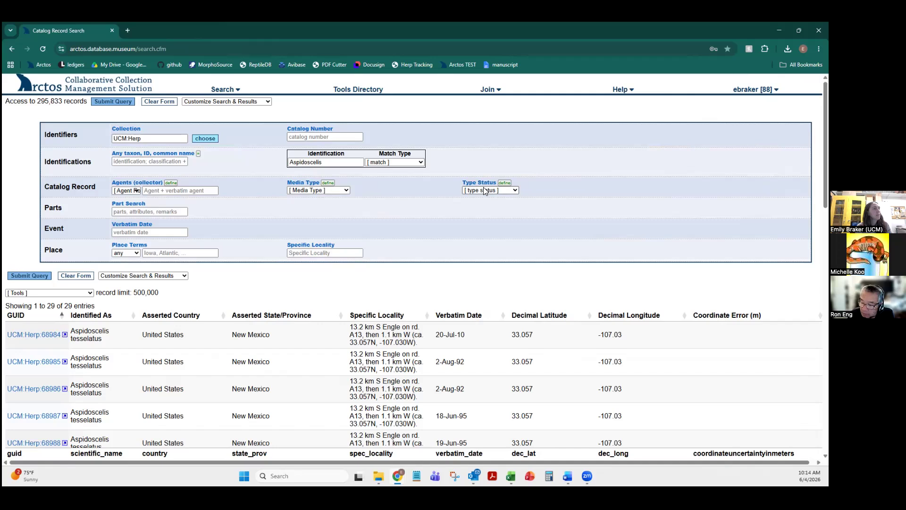
click(479, 189)
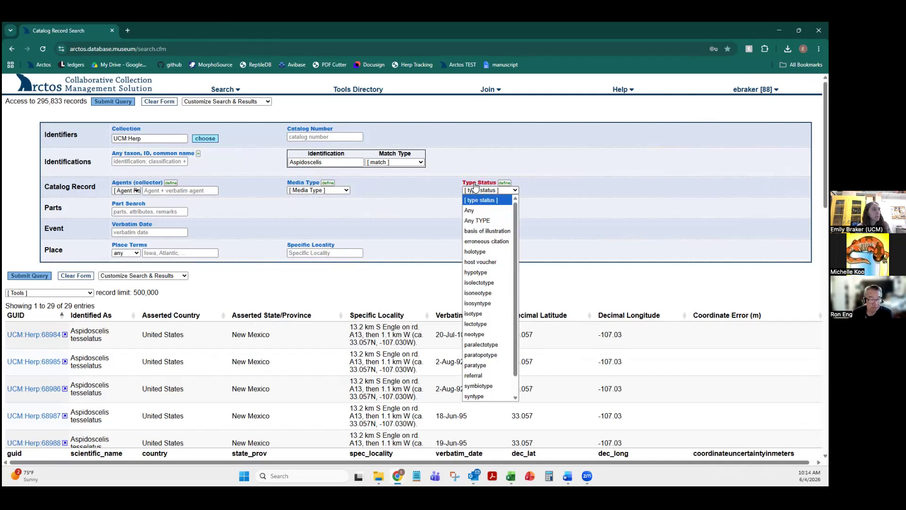
scroll(490, 227, down, 1)
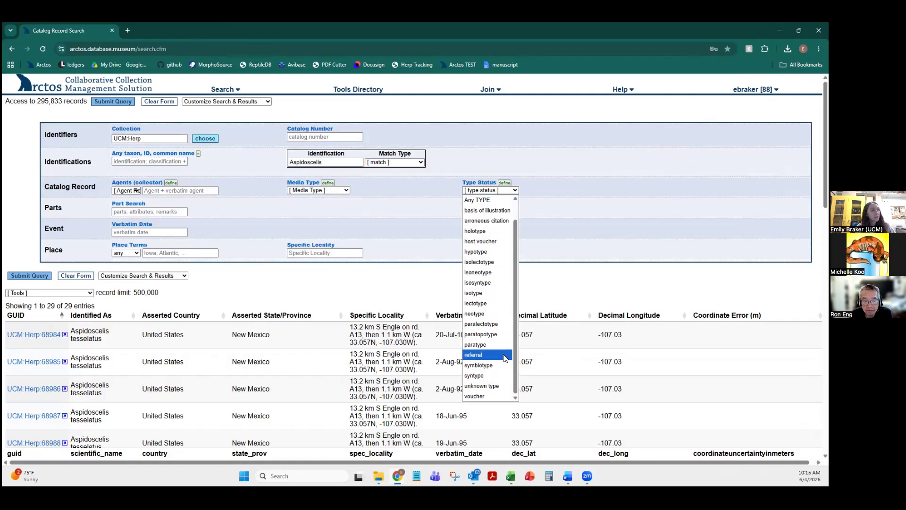
drag(514, 357, 514, 333)
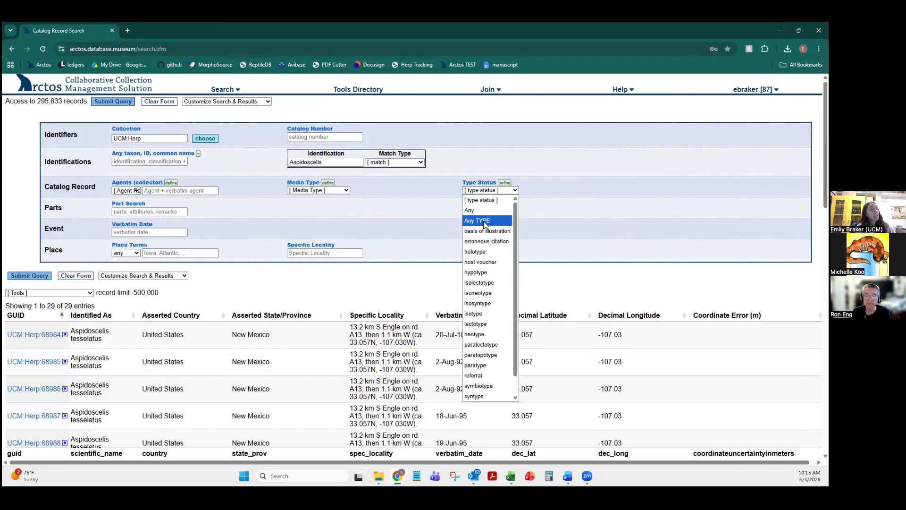
click(557, 203)
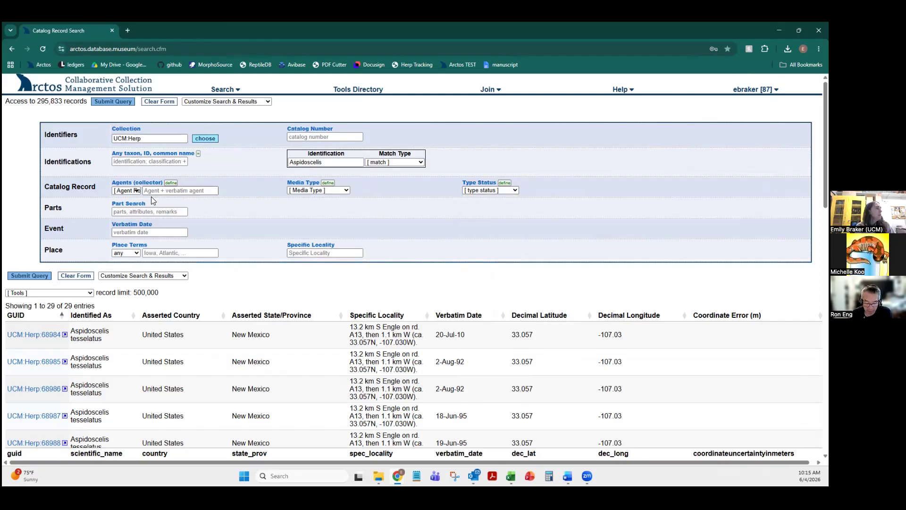
Step: Examine the part search and verbatim date fields without entering criteria
click(128, 212)
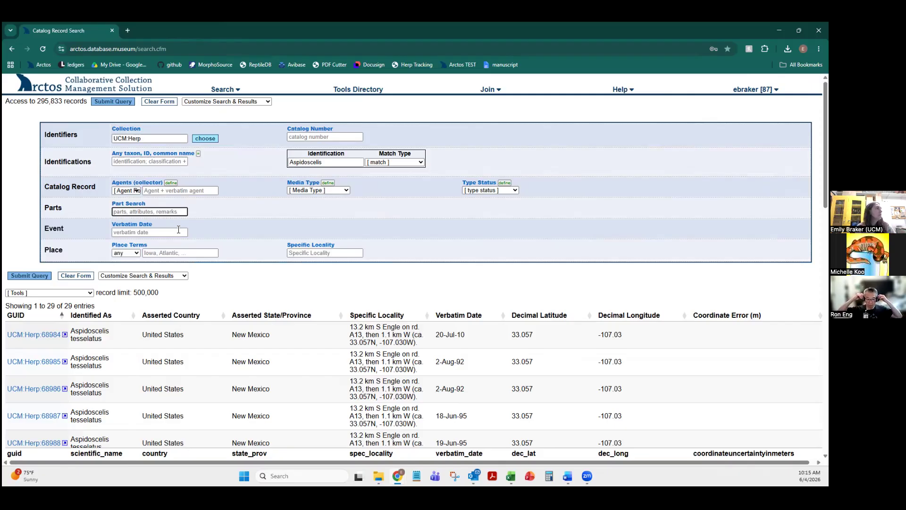
click(141, 231)
click(98, 234)
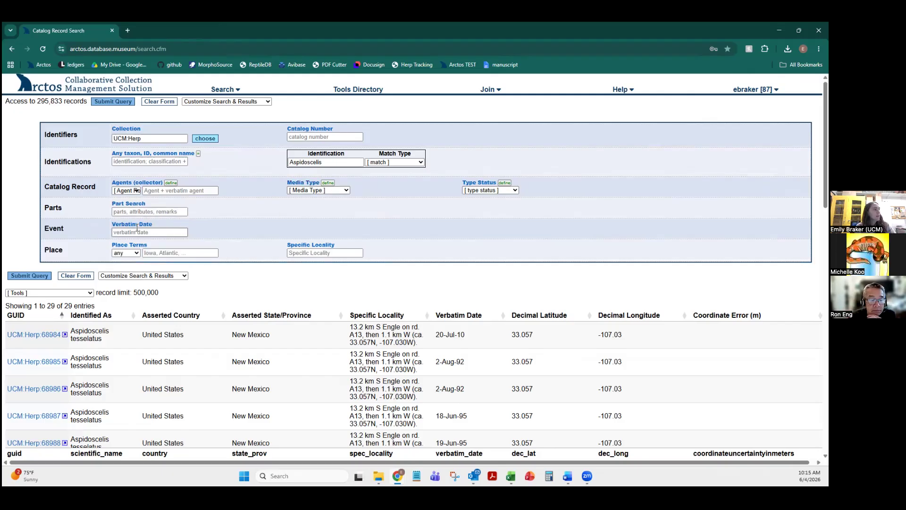
click(131, 232)
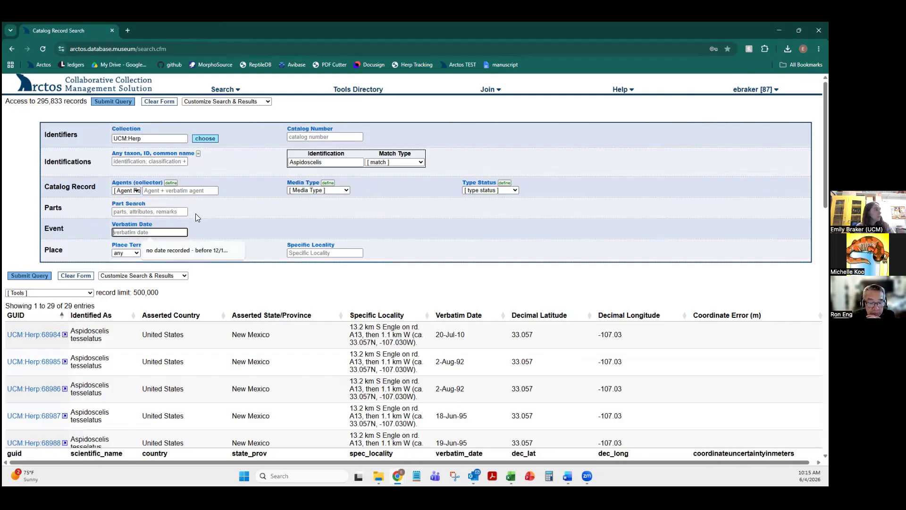
click(228, 212)
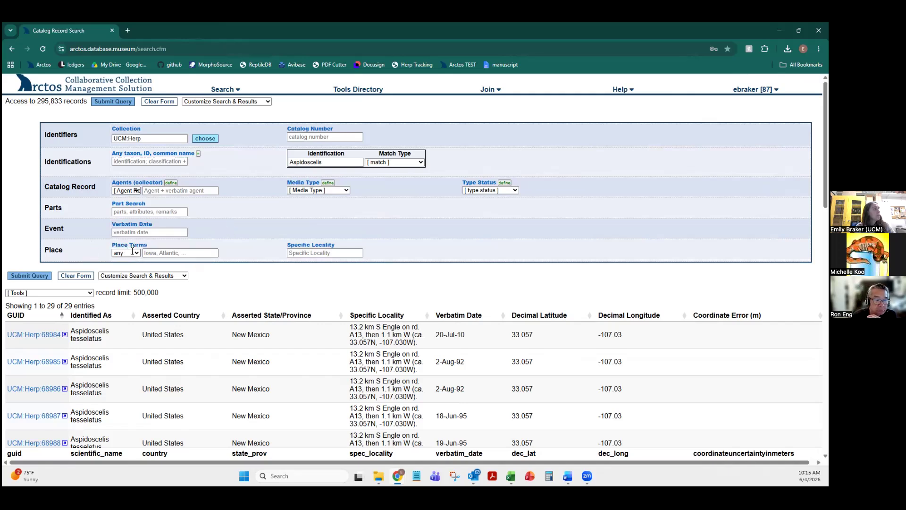
Step: Set the place term to country with the value United States and run the search
click(160, 254)
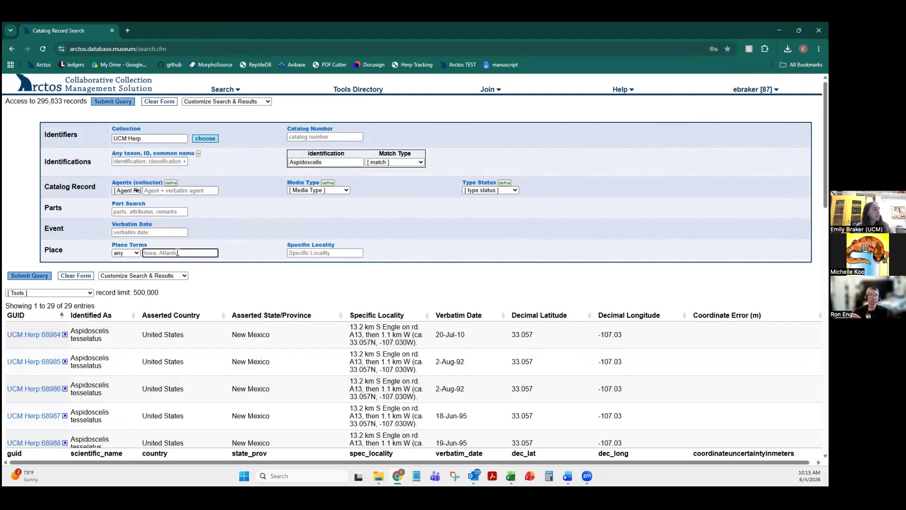
click(130, 253)
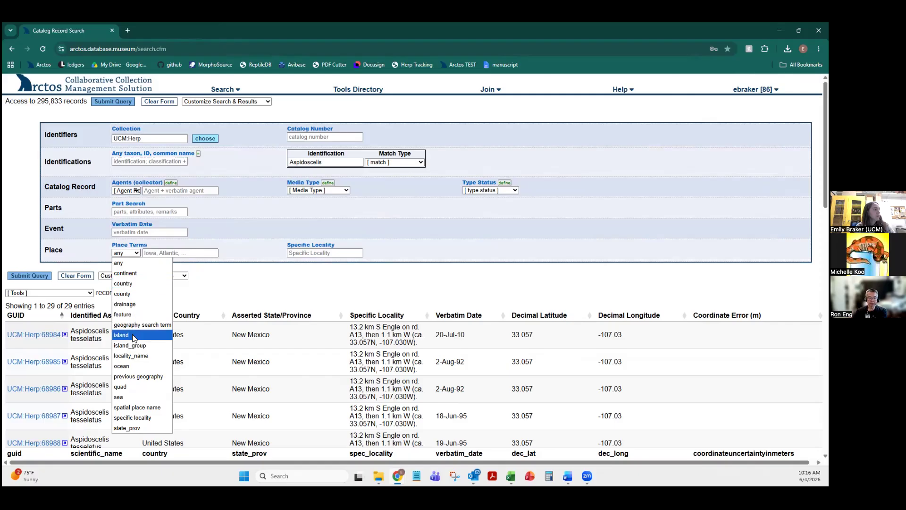
click(139, 284)
click(171, 253)
text(United States)
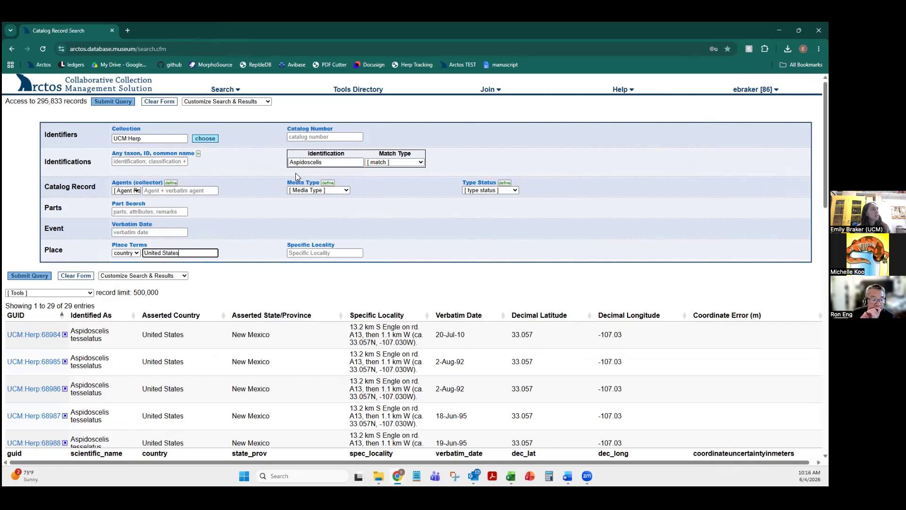
click(29, 276)
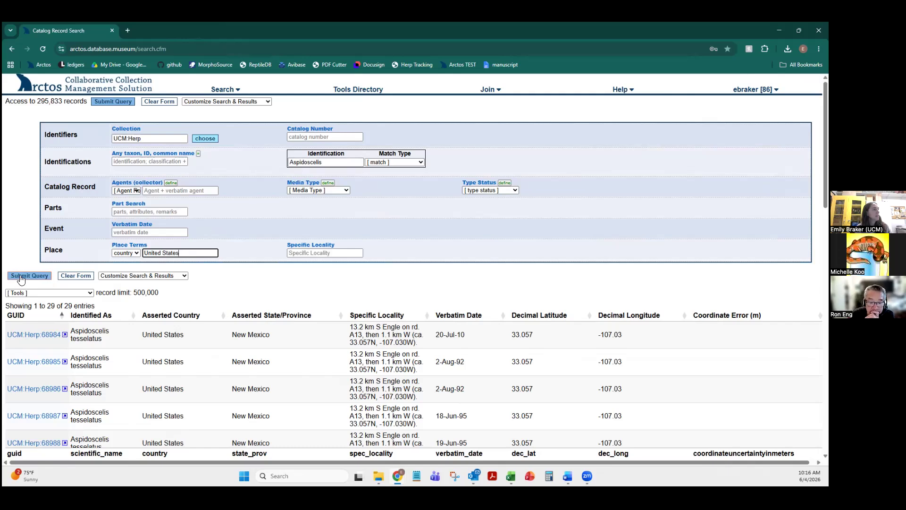
Step: Examine the number of entries found and the record limit with its explanation above the search results
scroll(53, 297, down, 3)
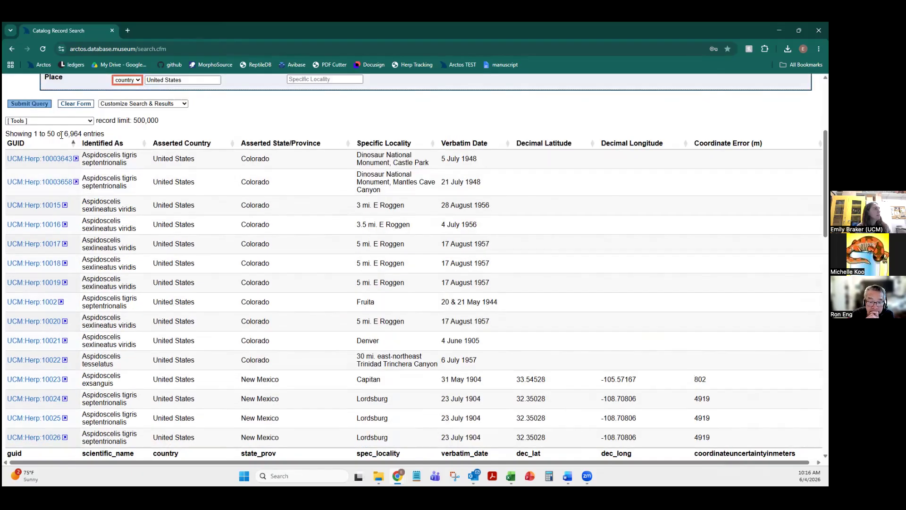
drag(62, 133, 84, 133)
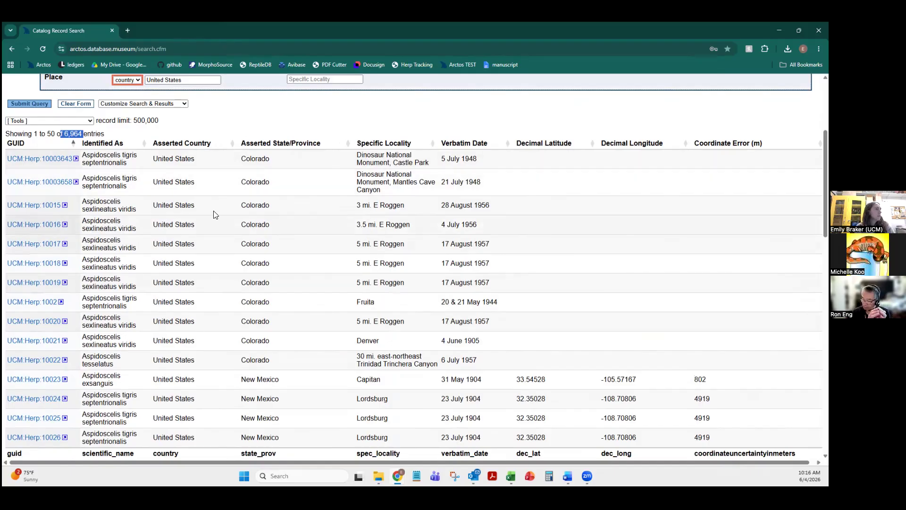
click(135, 120)
double_click(135, 120)
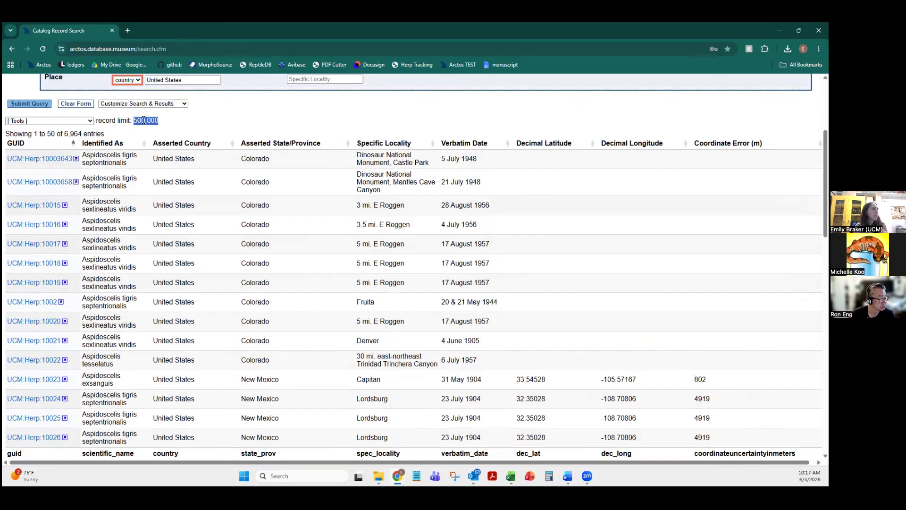
mouse_move(143, 120)
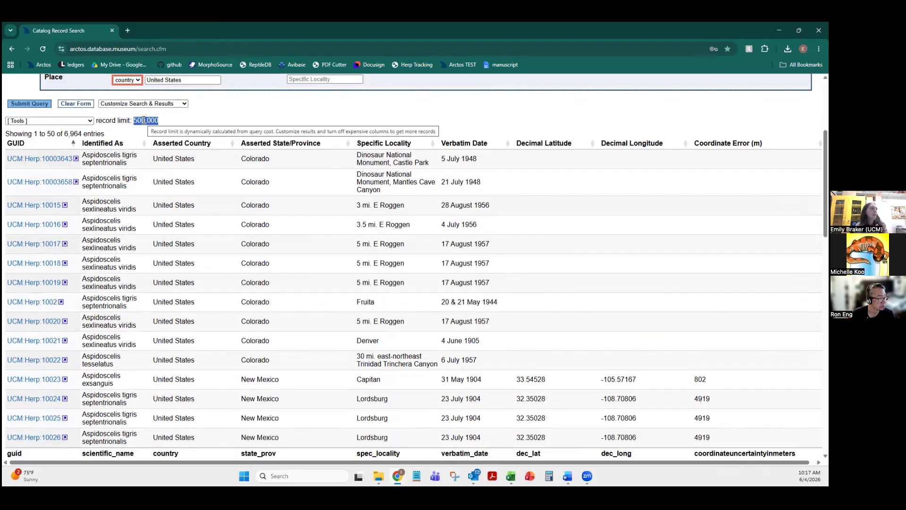
click(198, 126)
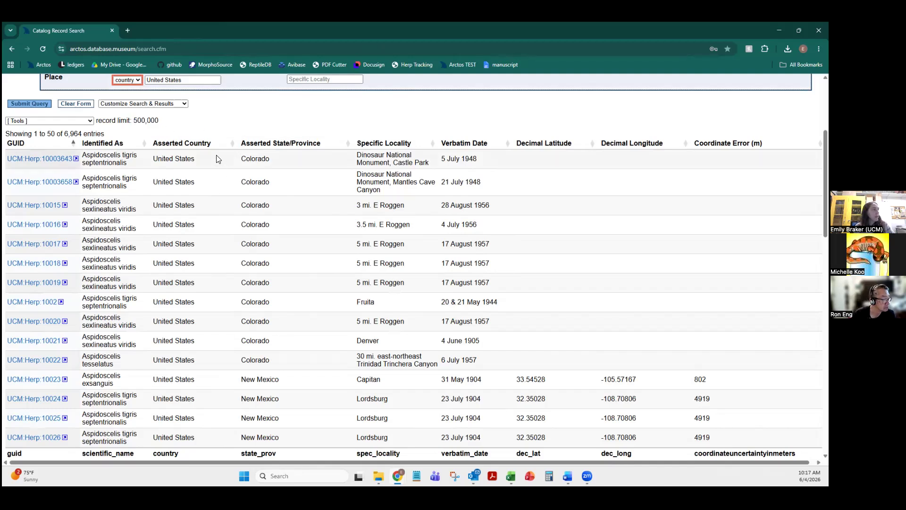
Step: Open the Request Data tool for the search results, review its query parameters, result columns and finalizing instructions, and close it
click(70, 120)
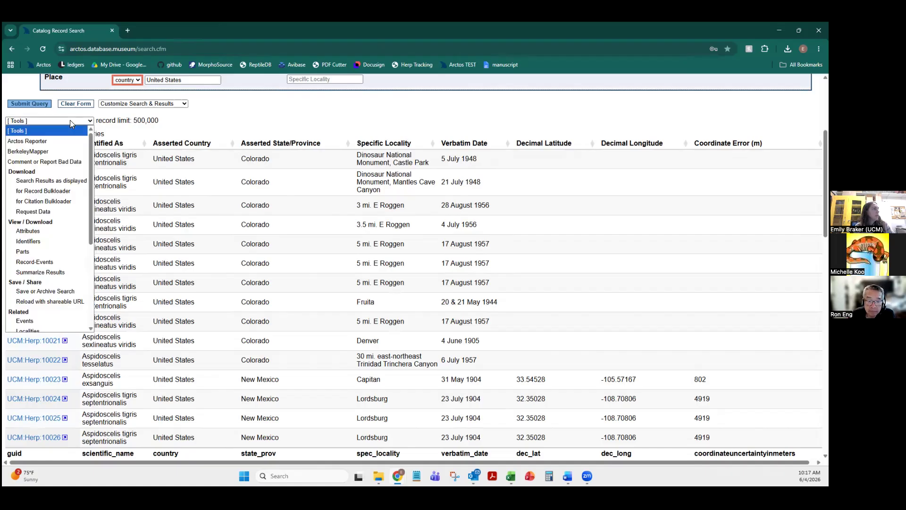
click(48, 213)
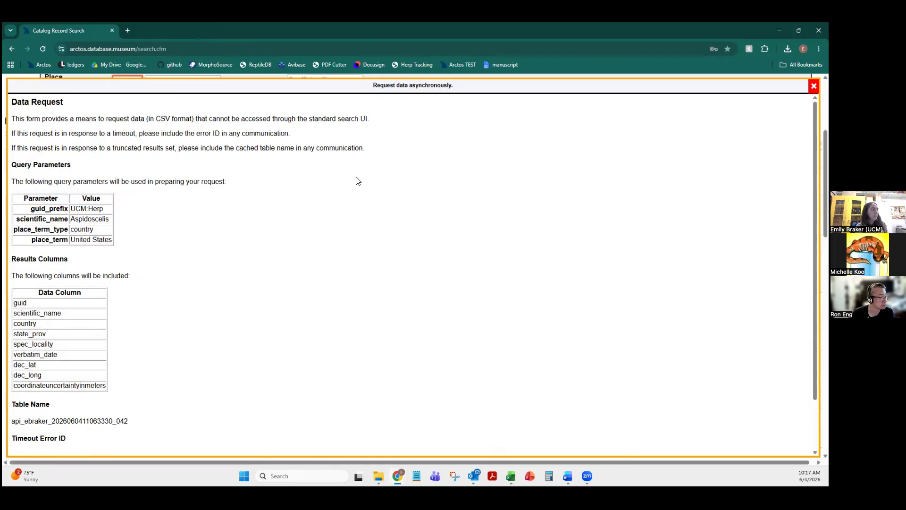
scroll(245, 311, down, 3)
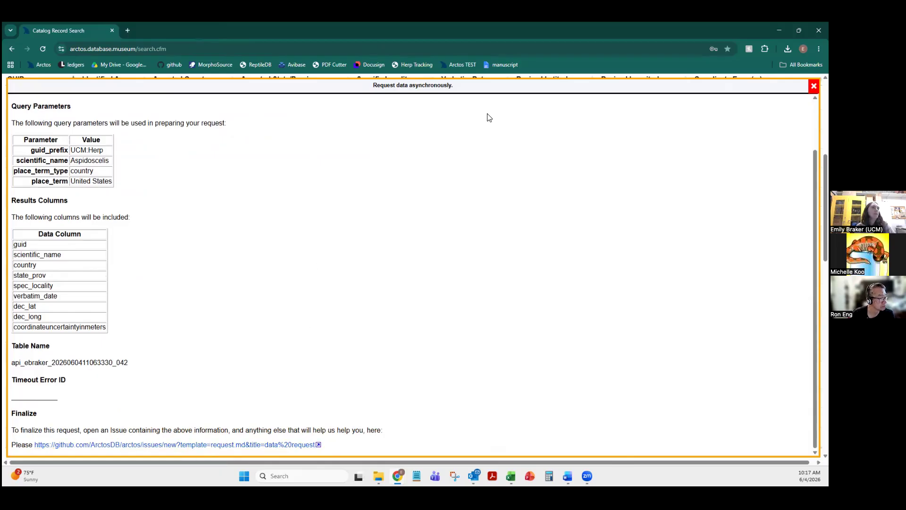
key(Escape)
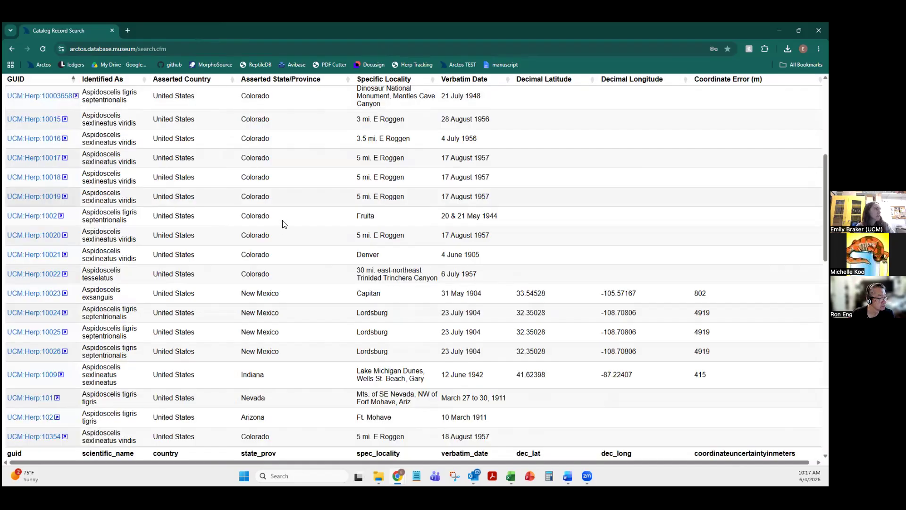
Step: Sort the search results by Identified As in ascending and descending order, and by Asserted State/Province in descending order
scroll(283, 222, up, 2)
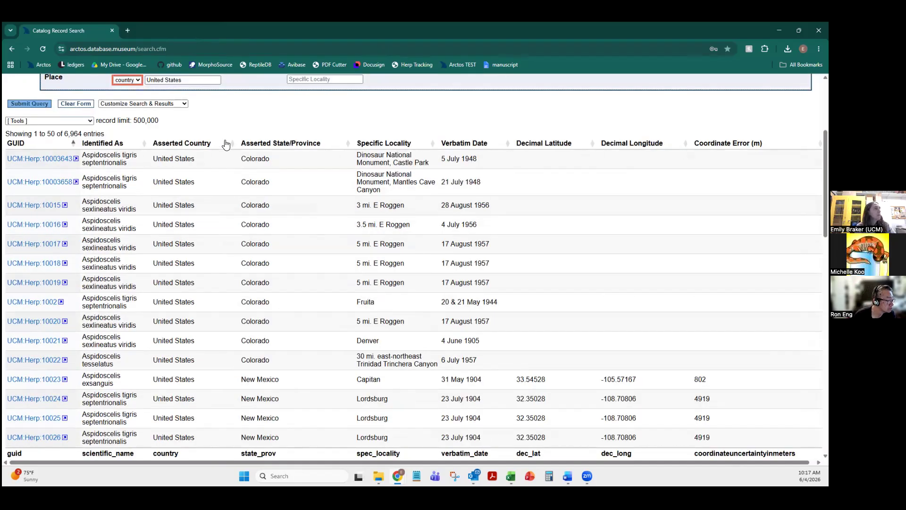
click(144, 145)
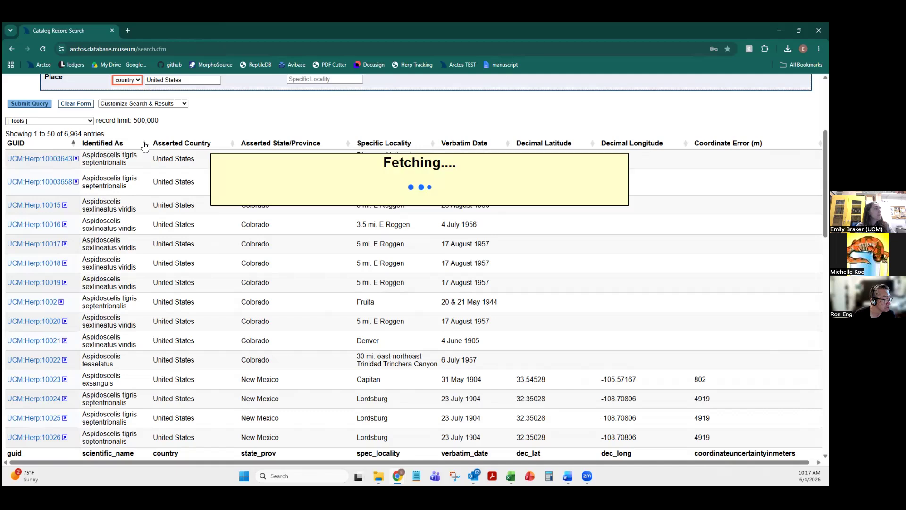
scroll(118, 148, down, 1)
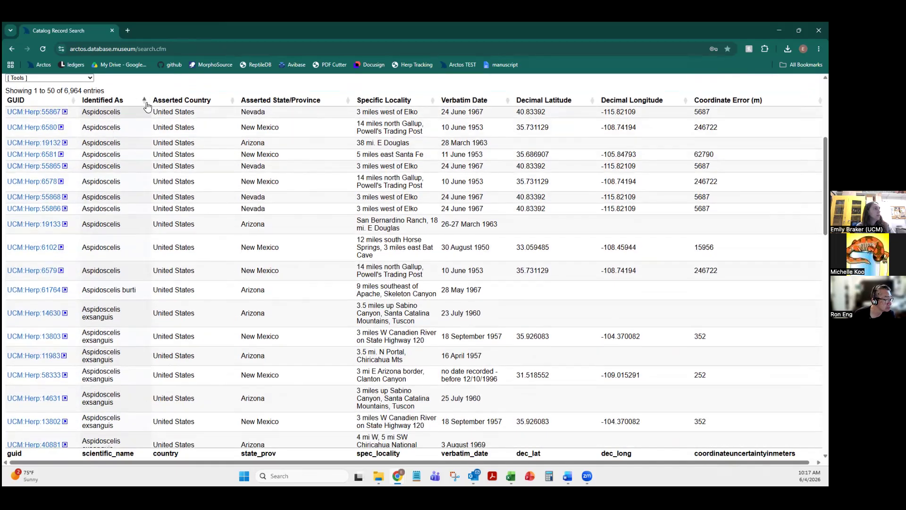
click(144, 100)
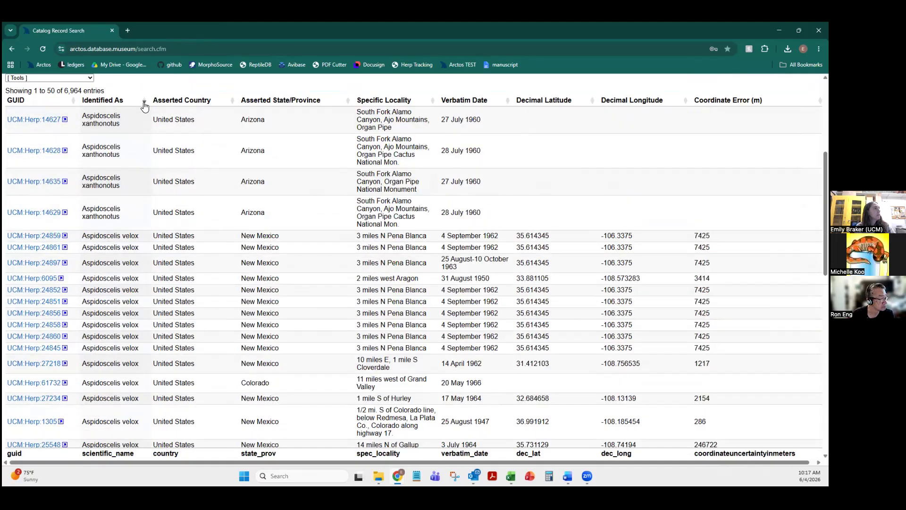
click(348, 100)
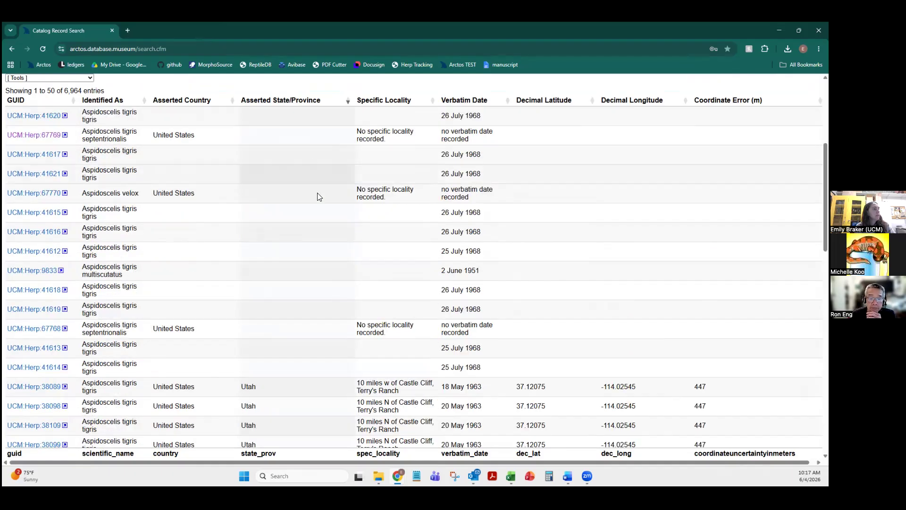
Step: Look through the options for the number of entries shown per page below the results without changing the setting
scroll(321, 292, up, 2)
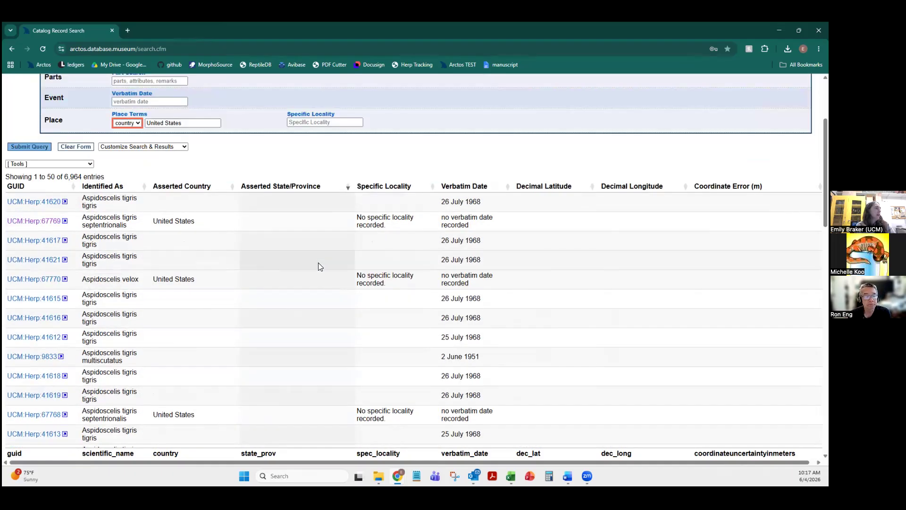
scroll(319, 267, down, 15)
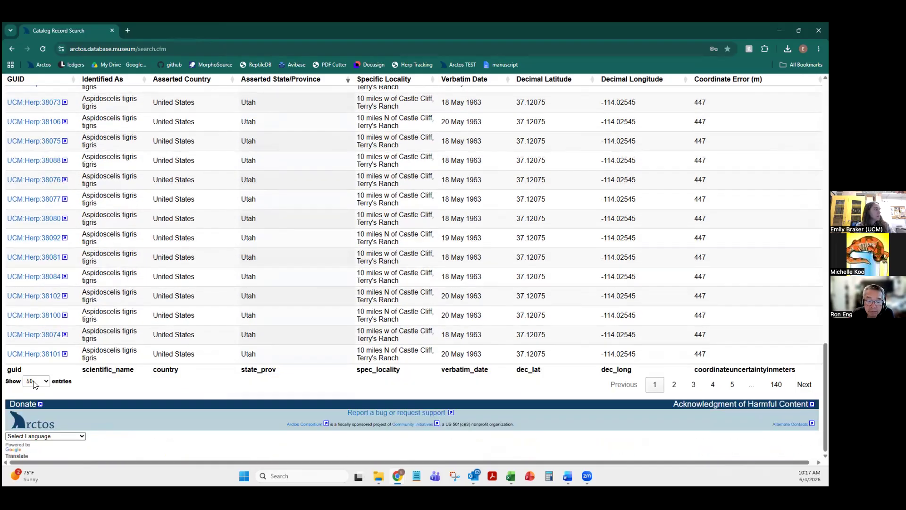
click(47, 384)
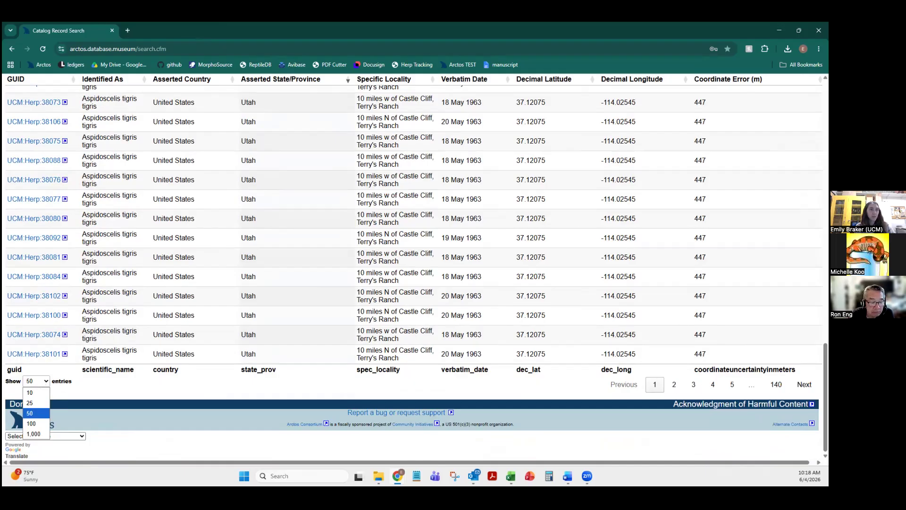
scroll(405, 281, up, 10)
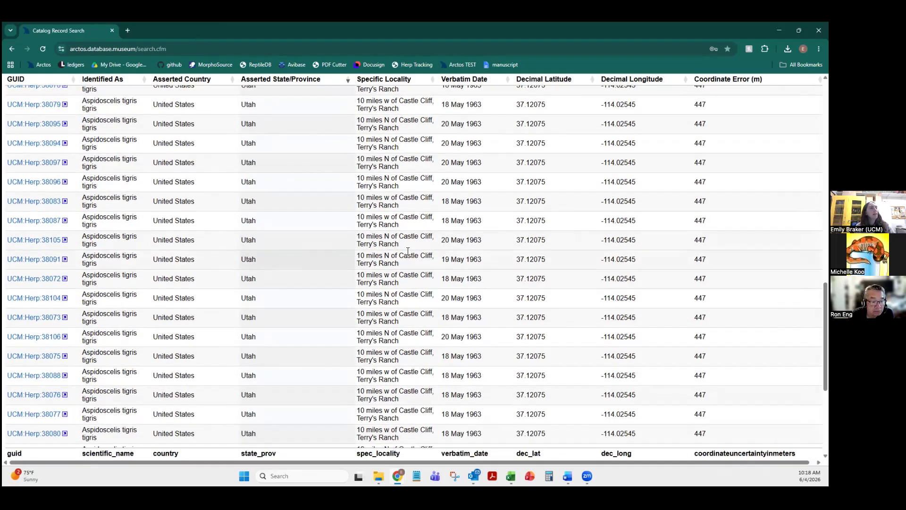
scroll(410, 259, up, 5)
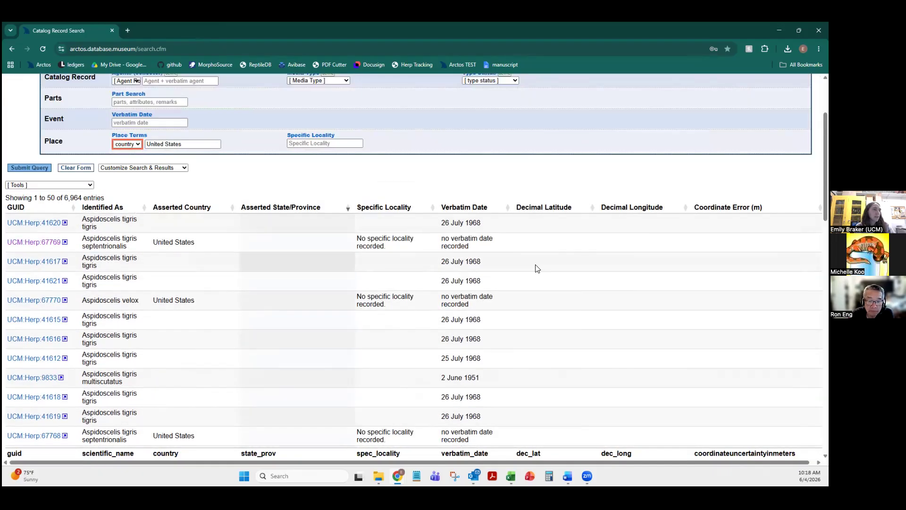
Step: Open Summarize Results for the search results and summarize the records by Asserted State/Province only
scroll(537, 269, down, 1)
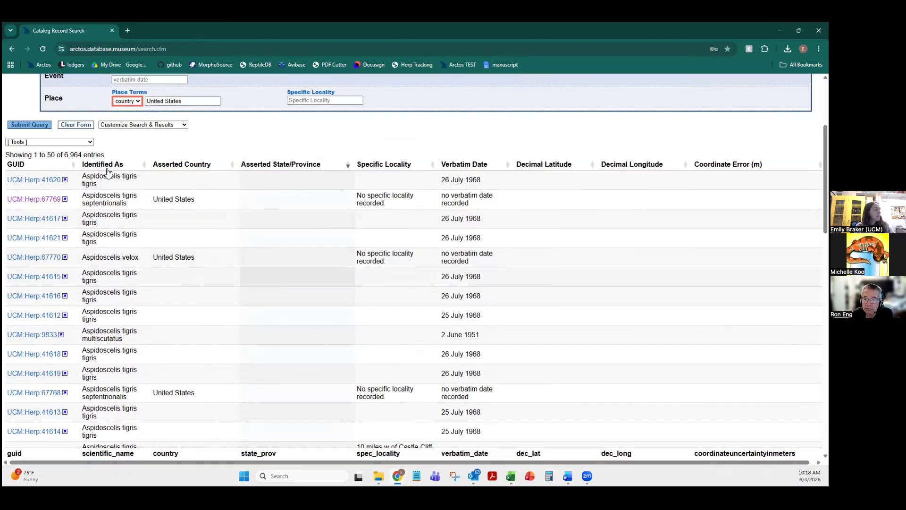
click(42, 141)
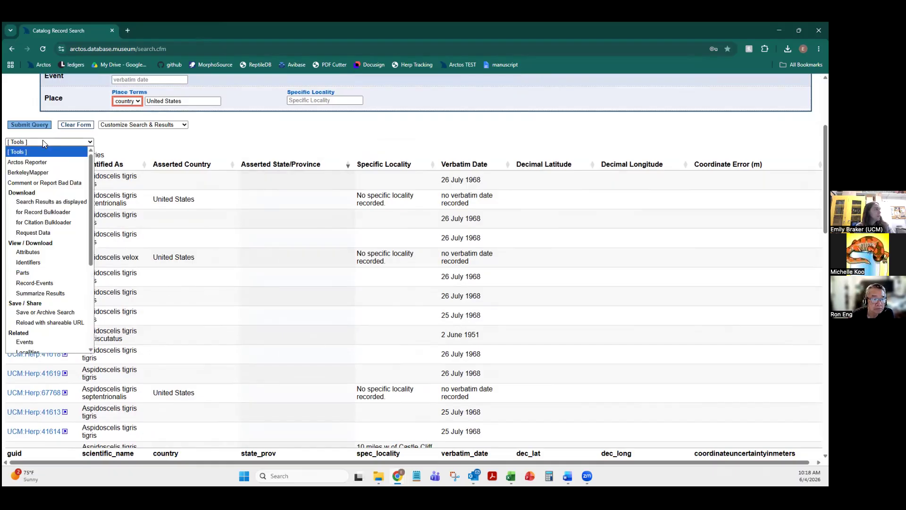
click(61, 293)
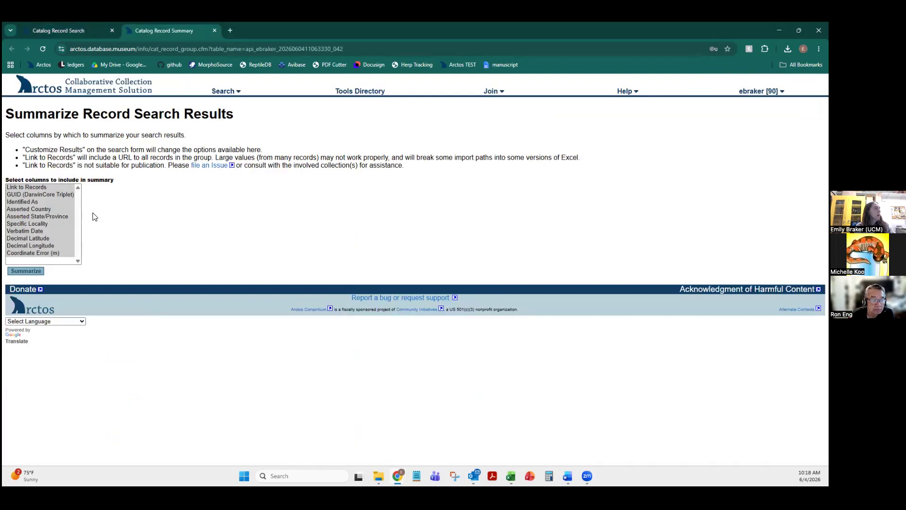
click(51, 230)
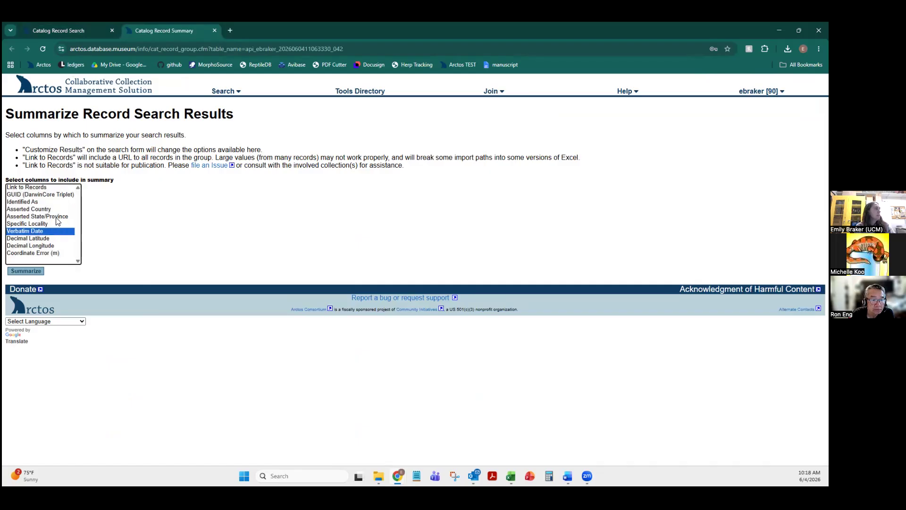
click(56, 217)
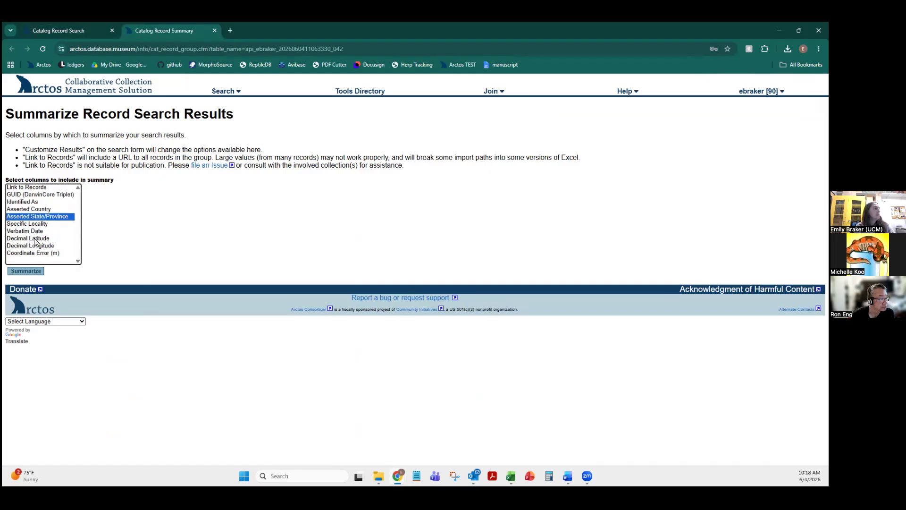
click(33, 274)
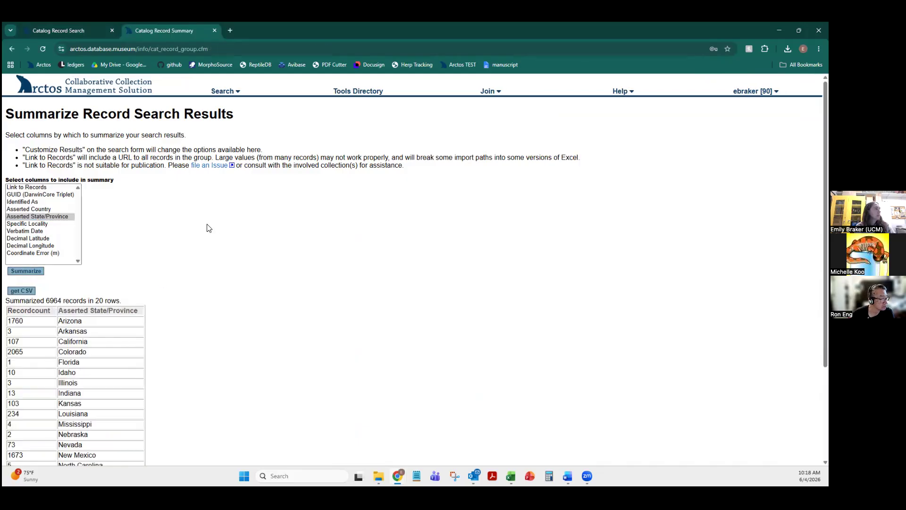
Step: Sort the state summary by Asserted State/Province and by Recordcount, both in ascending order
scroll(96, 196, down, 3)
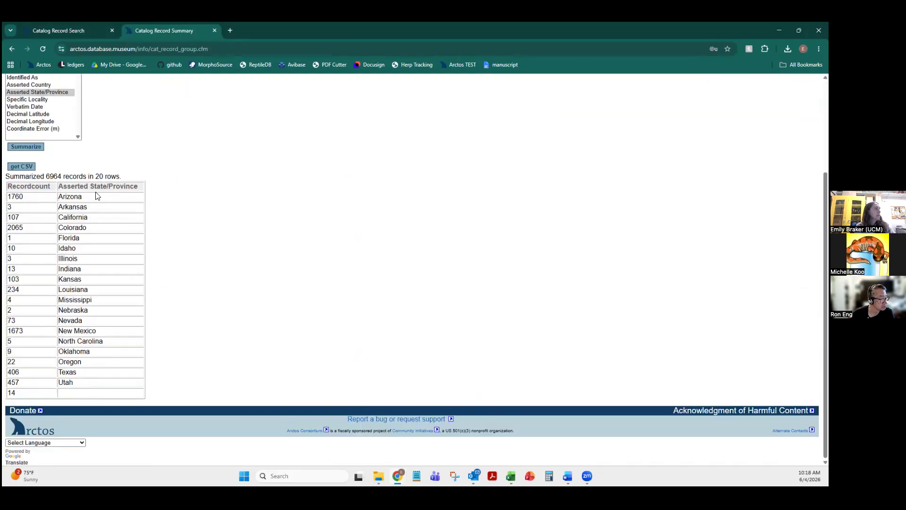
click(67, 188)
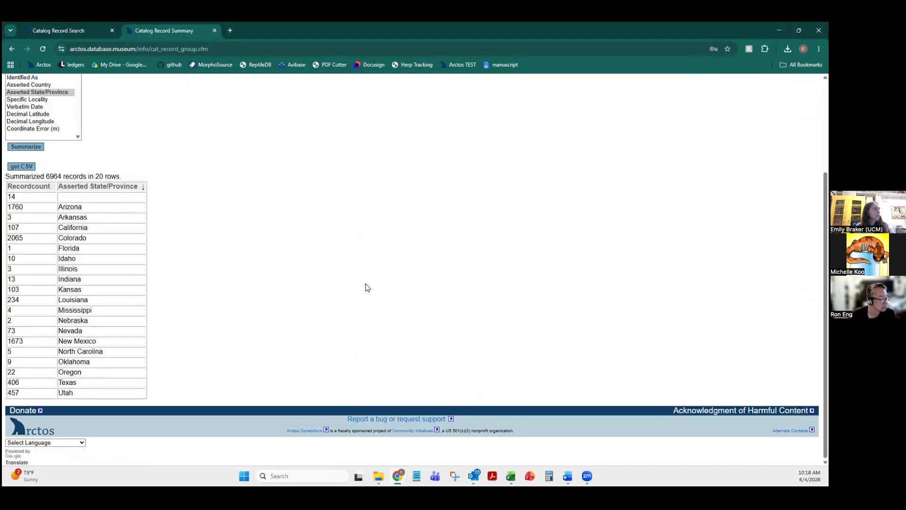
click(43, 188)
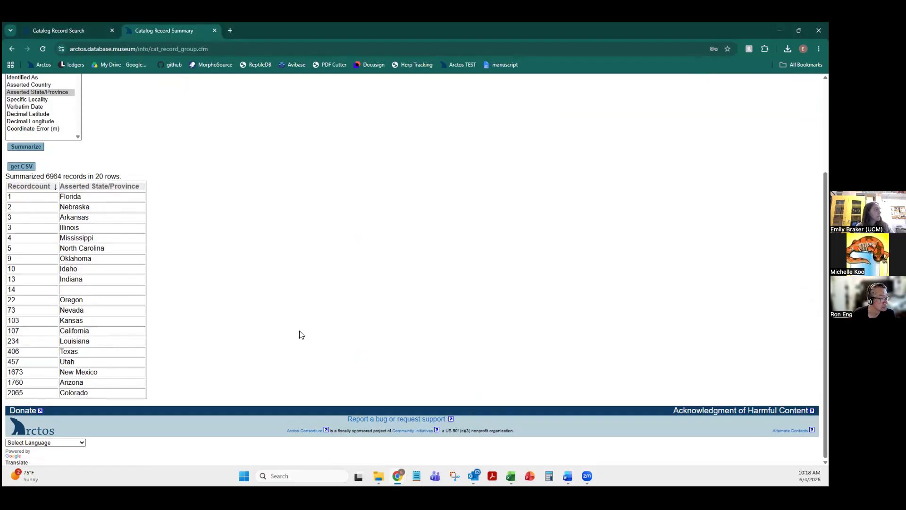
Step: Summarize the records by Identified As only and sort the summary by that column in ascending order
scroll(347, 325, up, 3)
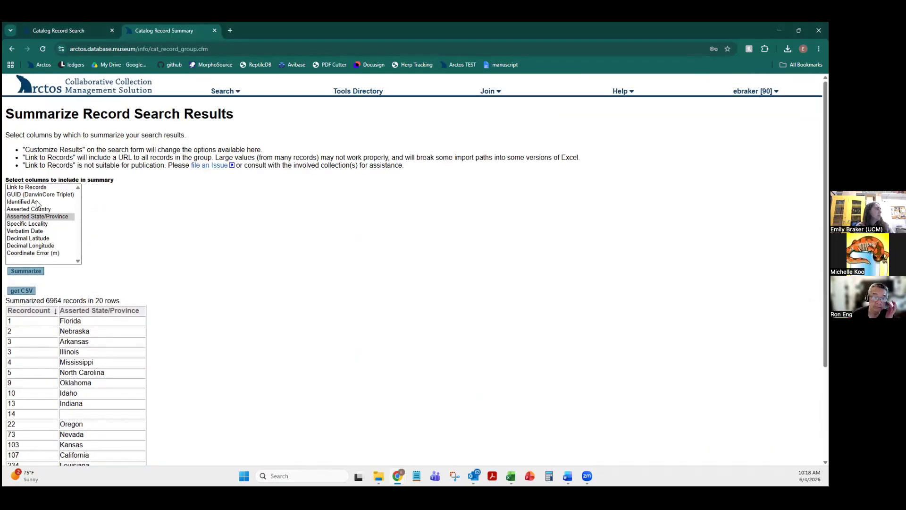
click(36, 202)
click(24, 272)
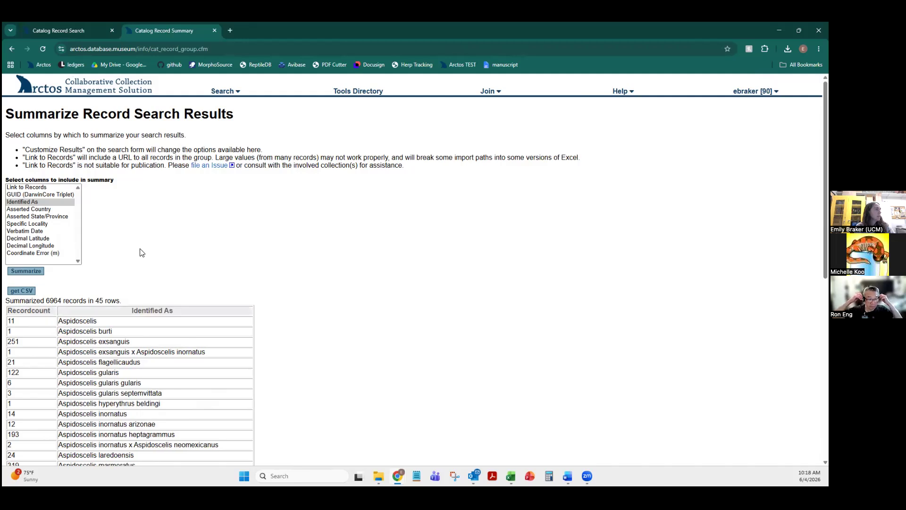
scroll(163, 234, down, 2)
click(82, 226)
scroll(184, 225, down, 2)
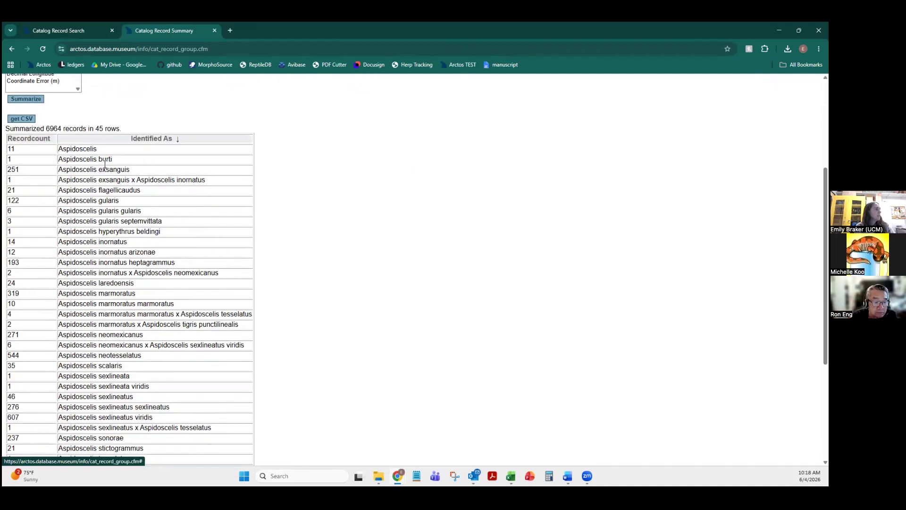
scroll(104, 165, down, 4)
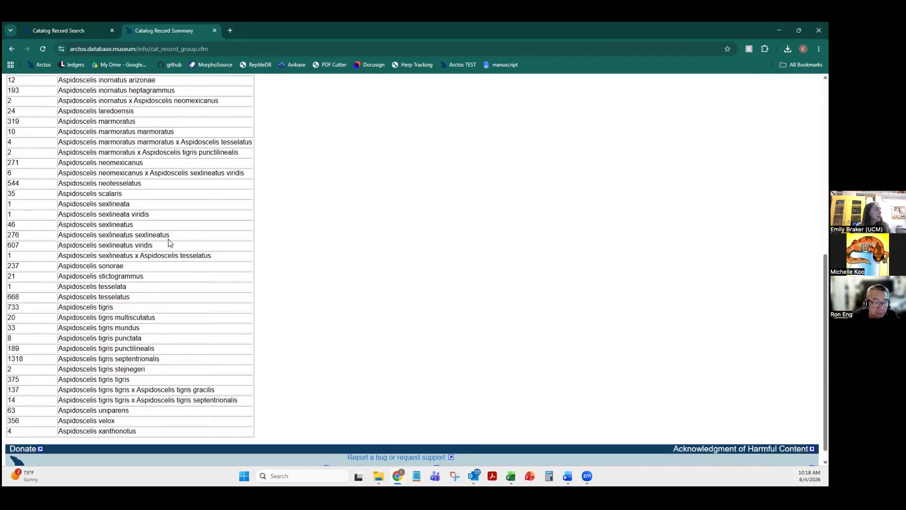
scroll(171, 241, up, 4)
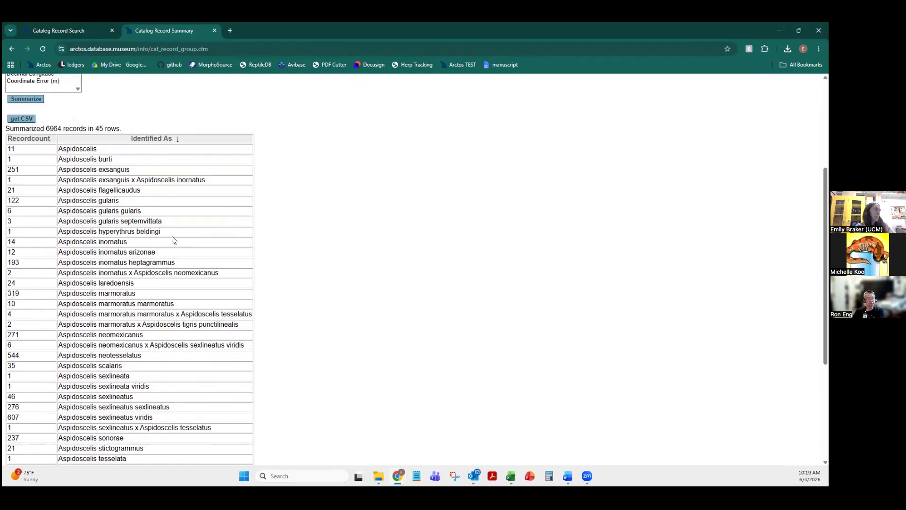
Step: Summarize the records by Link to Records, Identified As and Asserted State/Province, and sort the summary by Asserted State/Province in ascending order
scroll(236, 236, up, 1)
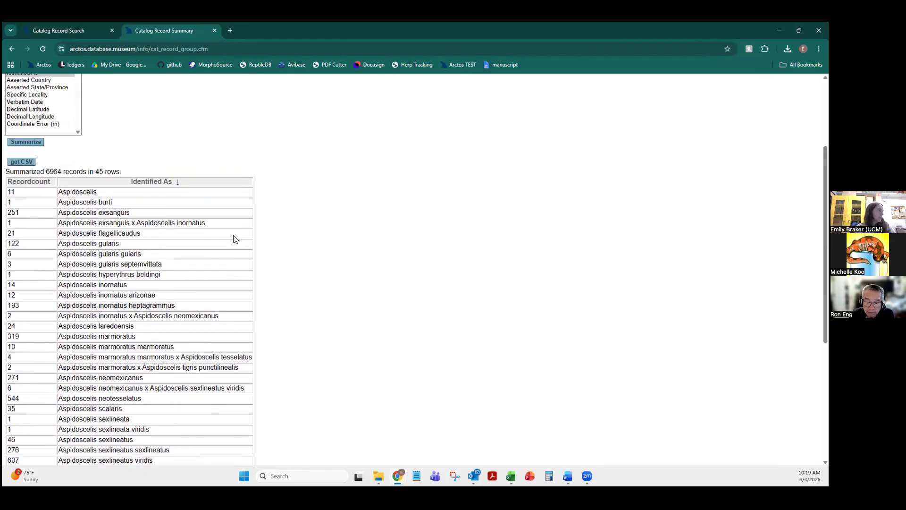
scroll(283, 234, up, 2)
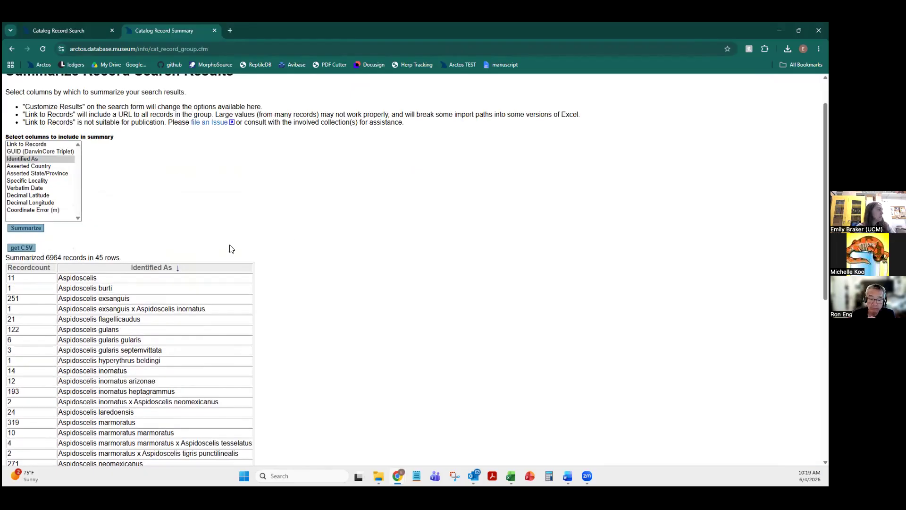
ctrl+click(35, 174)
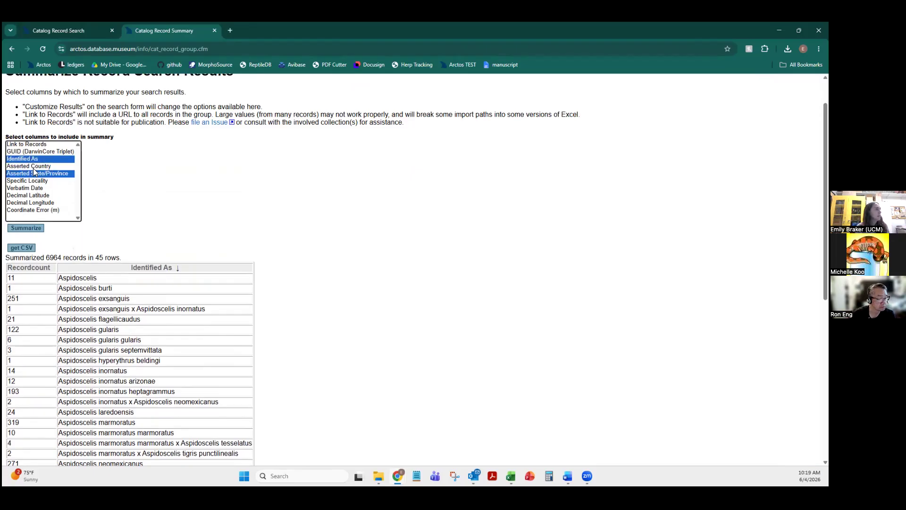
ctrl+click(15, 145)
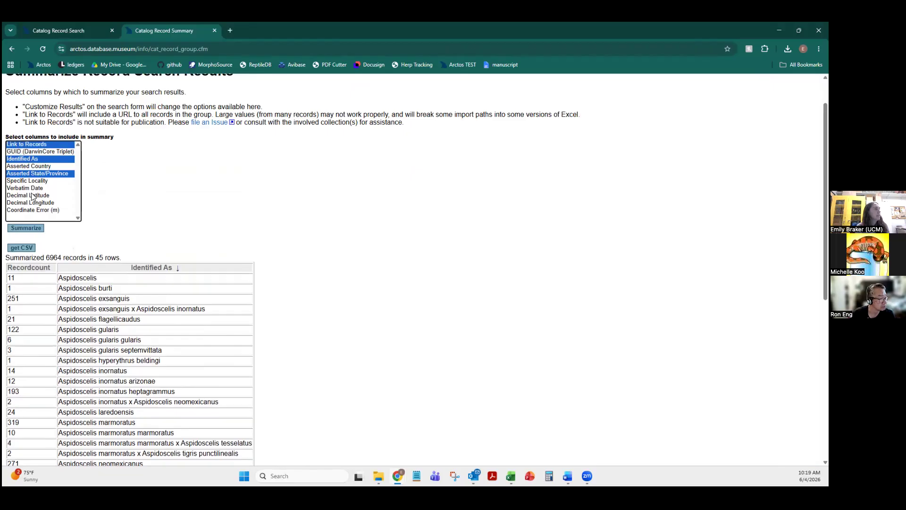
click(30, 229)
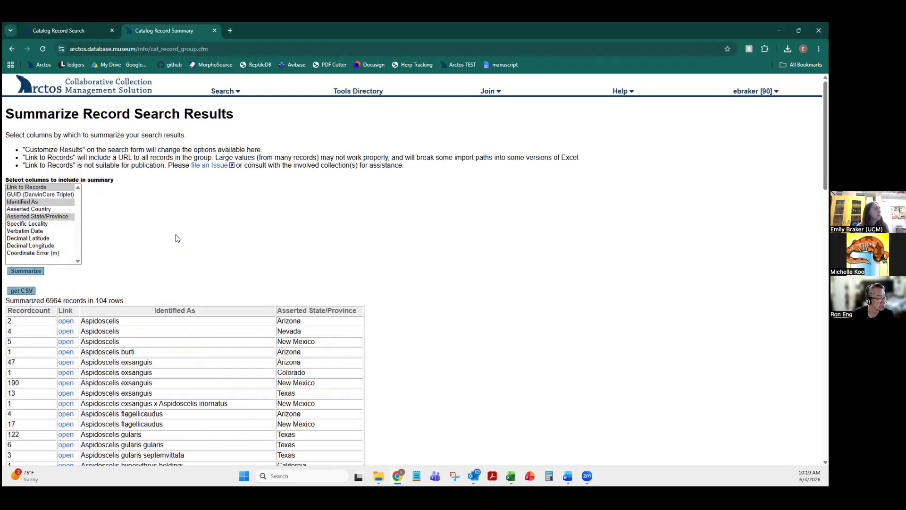
scroll(67, 225, down, 2)
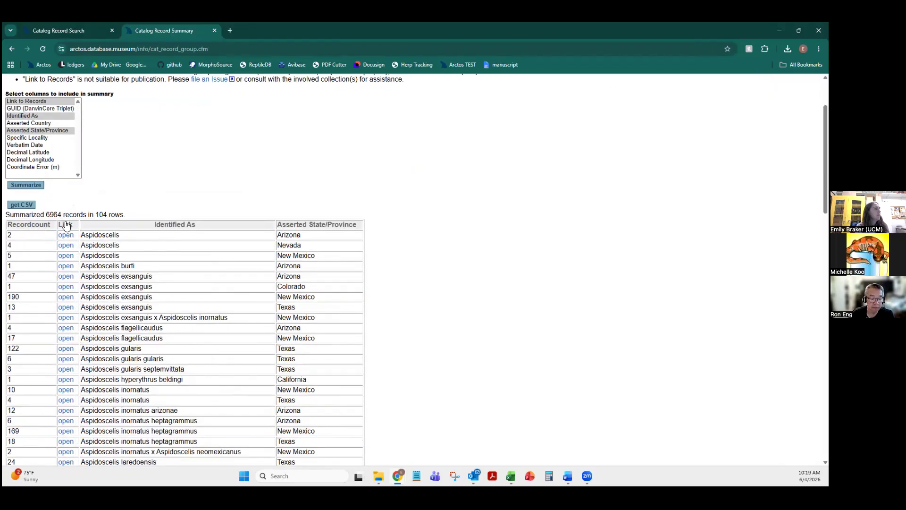
click(301, 227)
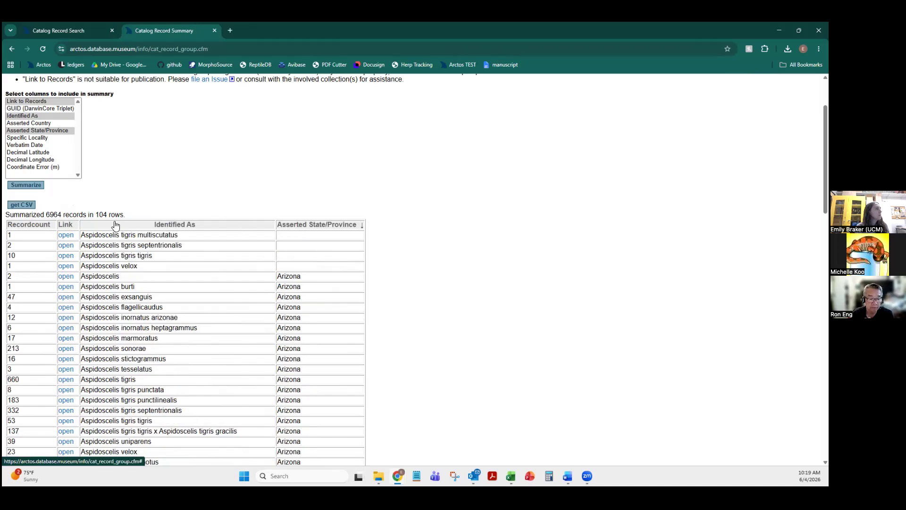
Step: Sort the summary by Identified As in ascending order, review its rows, and re-sort it by Recordcount in descending order
click(157, 226)
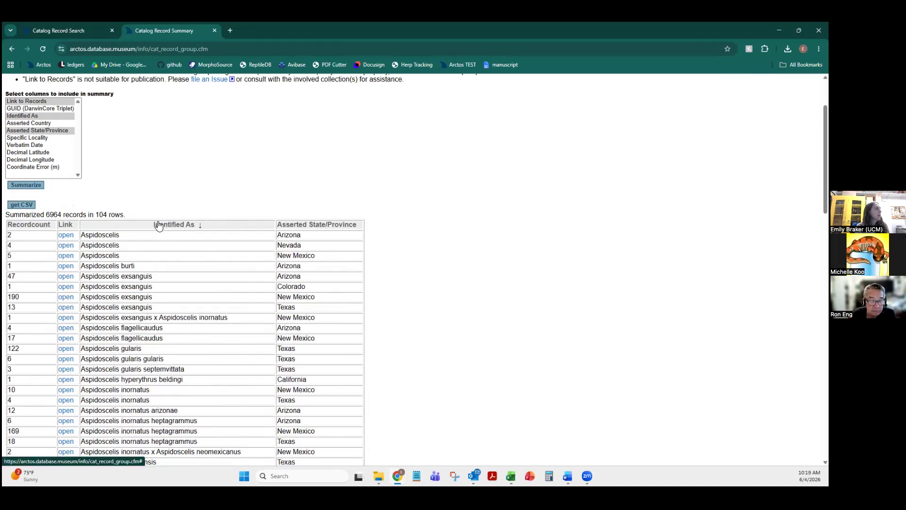
scroll(199, 238, down, 15)
scroll(202, 250, down, 2)
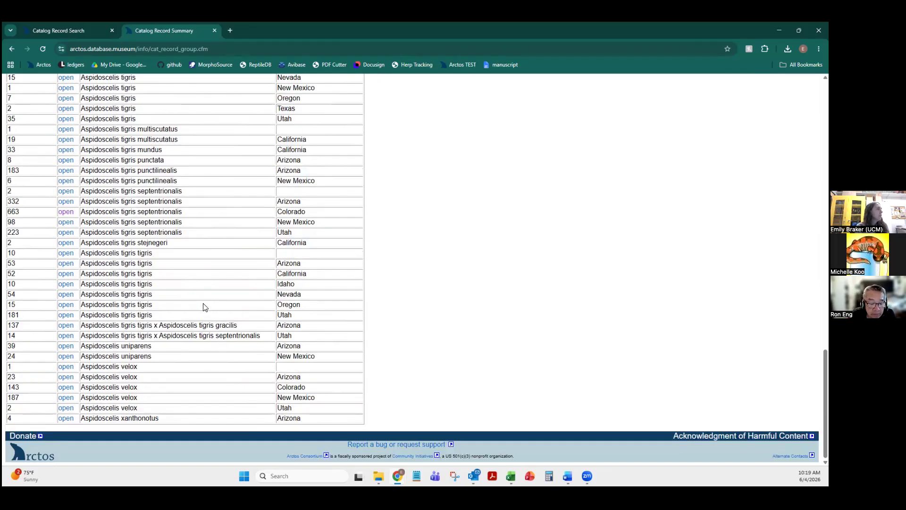
scroll(206, 307, up, 16)
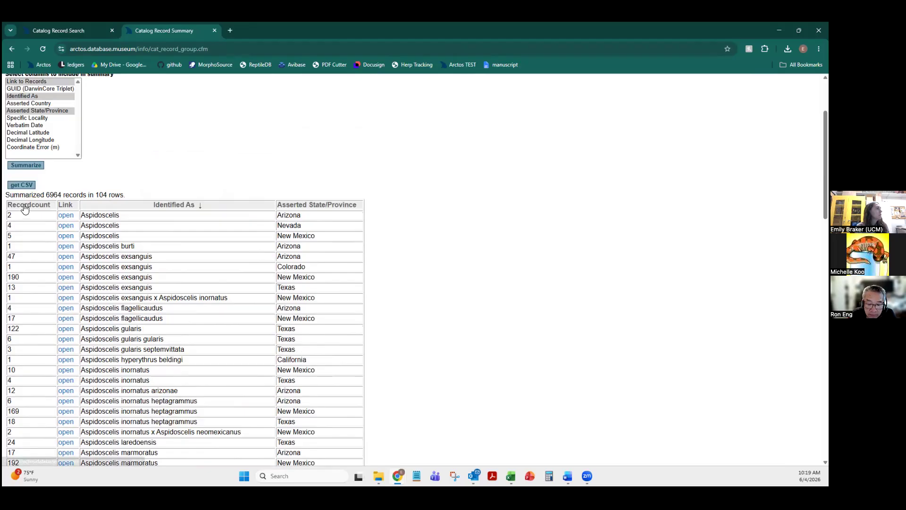
click(25, 207)
click(24, 207)
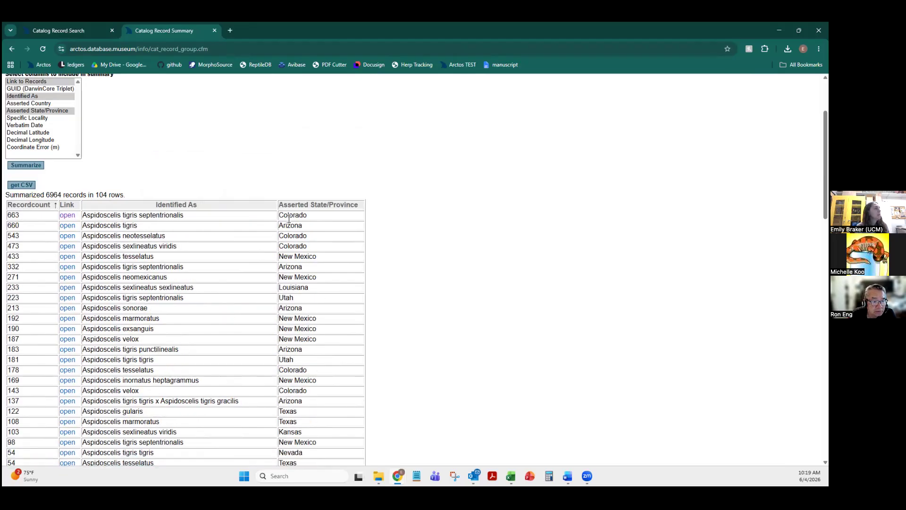
Step: Open the linked records for Aspidoscelis tigris septentrionalis in Colorado and look through the resulting record list
click(67, 215)
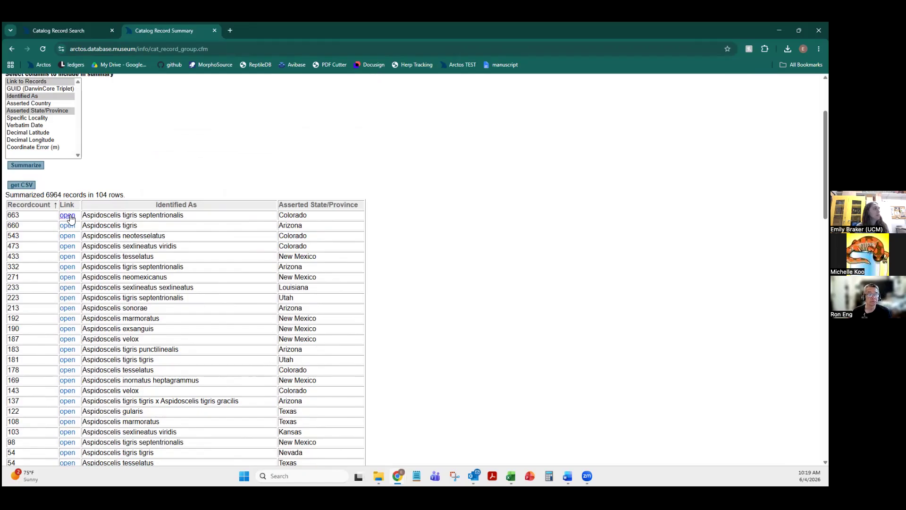
scroll(154, 181, down, 5)
scroll(84, 95, down, 1)
scroll(288, 142, up, 5)
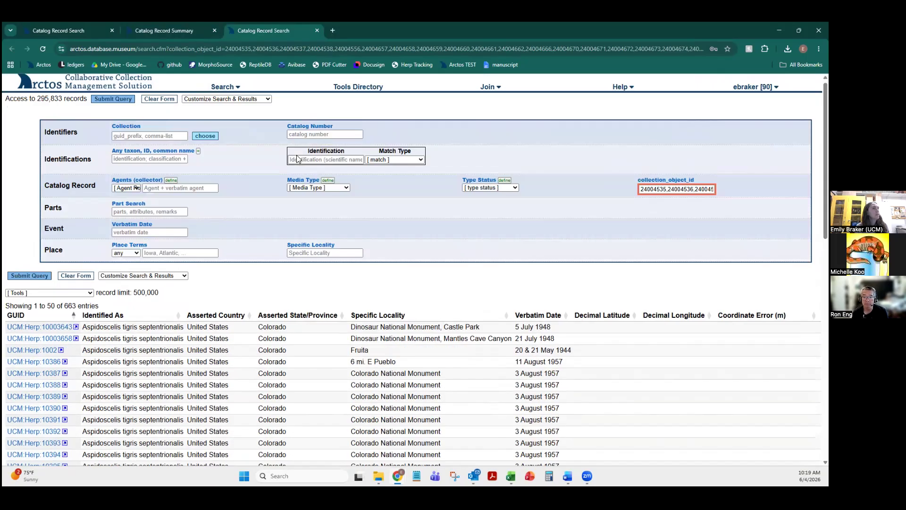
scroll(290, 205, down, 5)
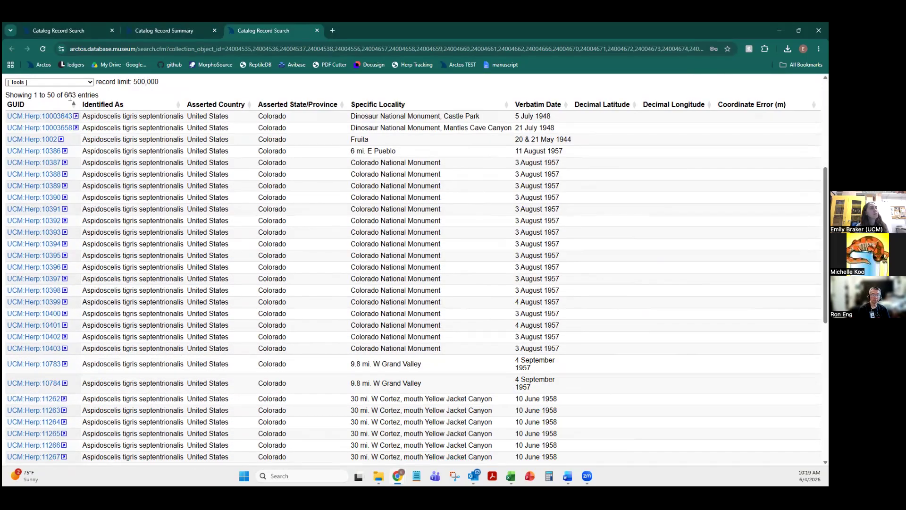
Step: Open the catalog record UCM:Herp:10389 and look over its details
click(55, 186)
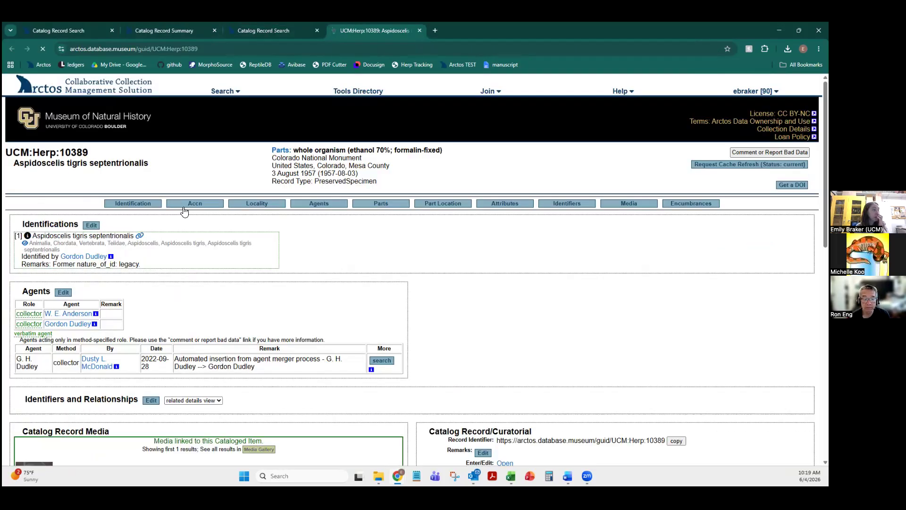
scroll(189, 214, down, 3)
scroll(189, 213, down, 3)
scroll(189, 212, up, 3)
scroll(192, 215, up, 3)
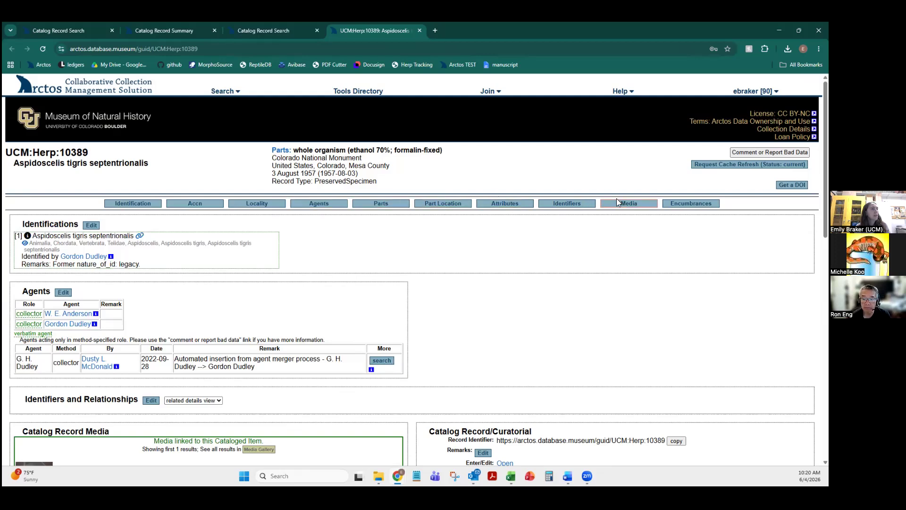
Step: View the parts editing form of the specimen record and close it without making changes
click(381, 203)
key(Escape)
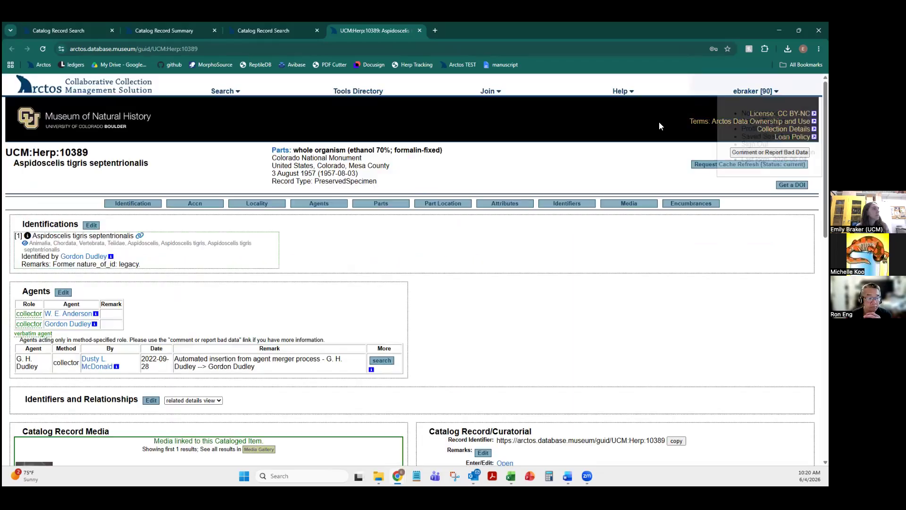
scroll(350, 197, down, 2)
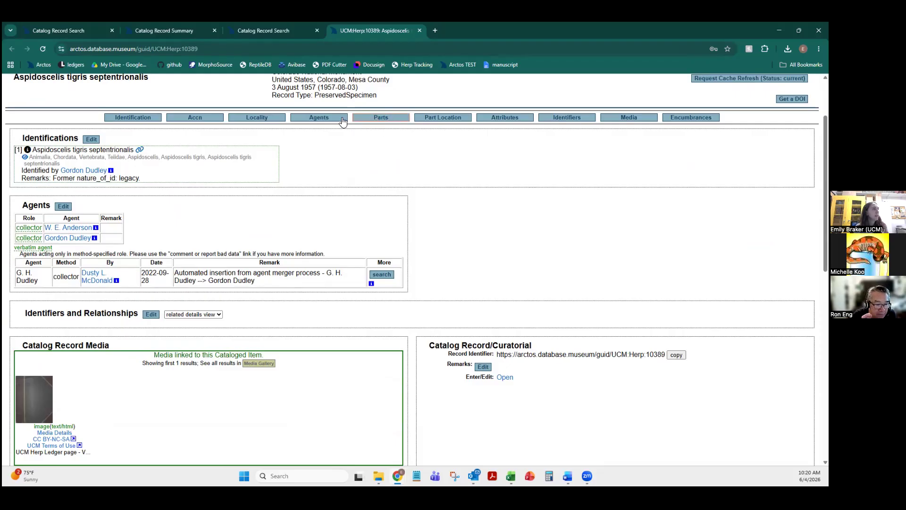
click(402, 119)
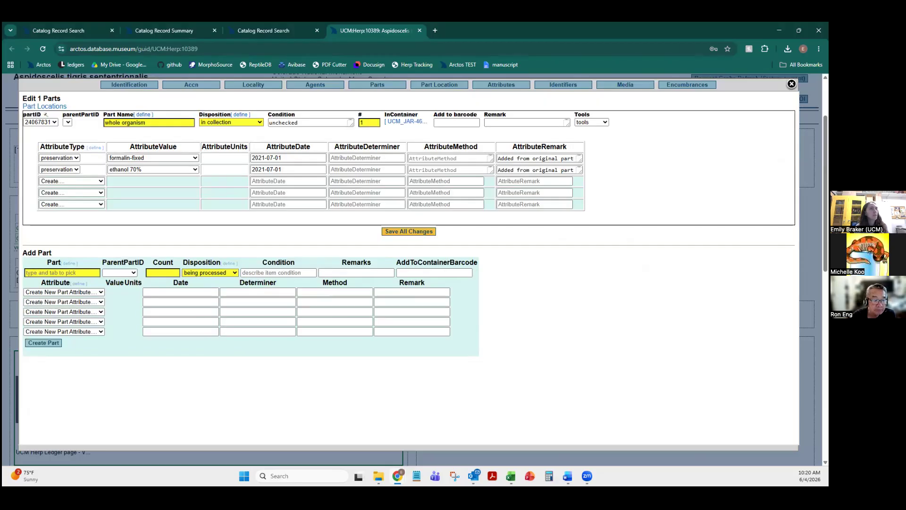
key(Escape)
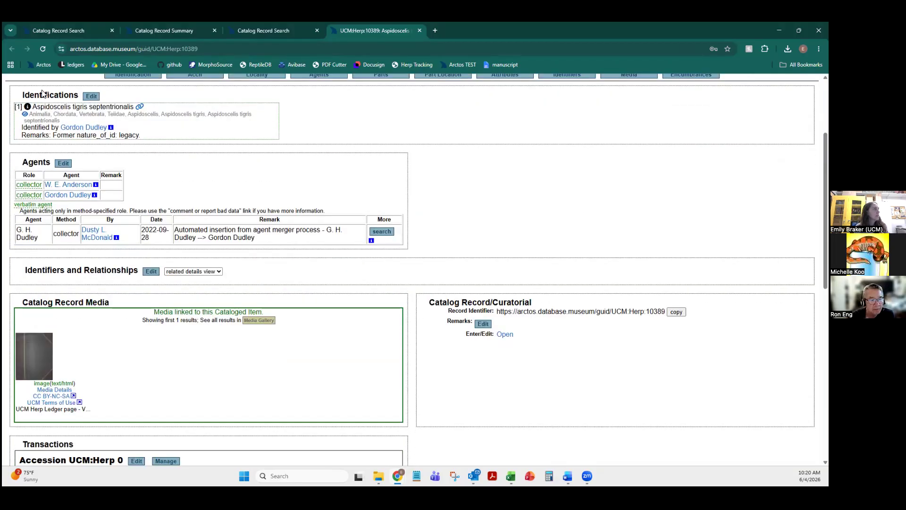
Step: Review the record's media, transactions, locality and parts sections, and return to the original Aspidoscelis search results
scroll(57, 175, down, 3)
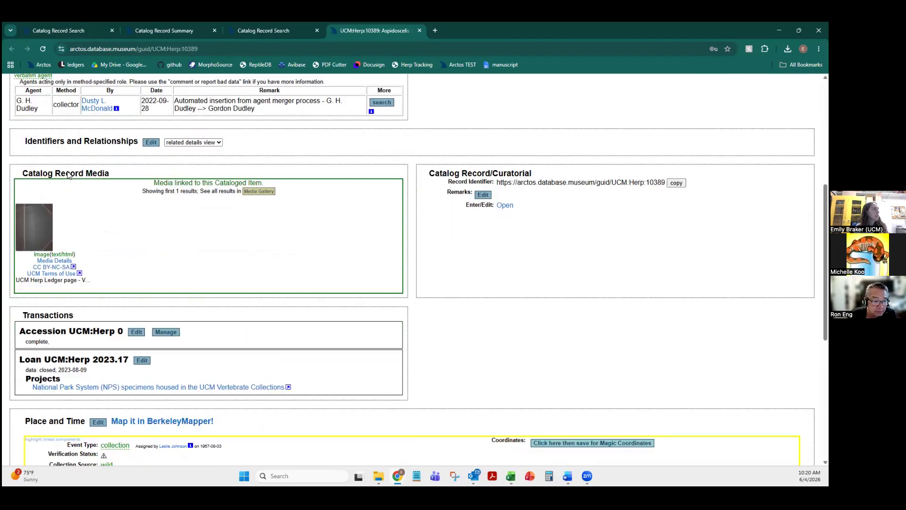
scroll(107, 184, down, 7)
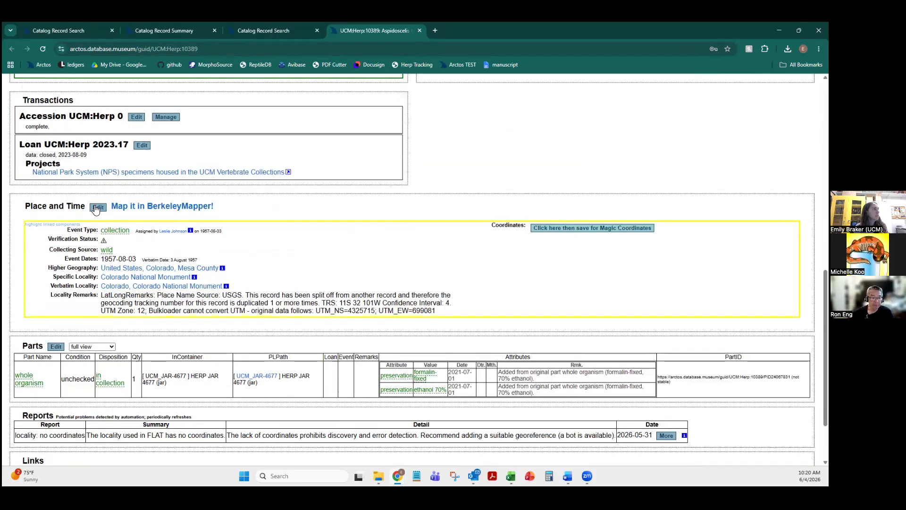
click(259, 30)
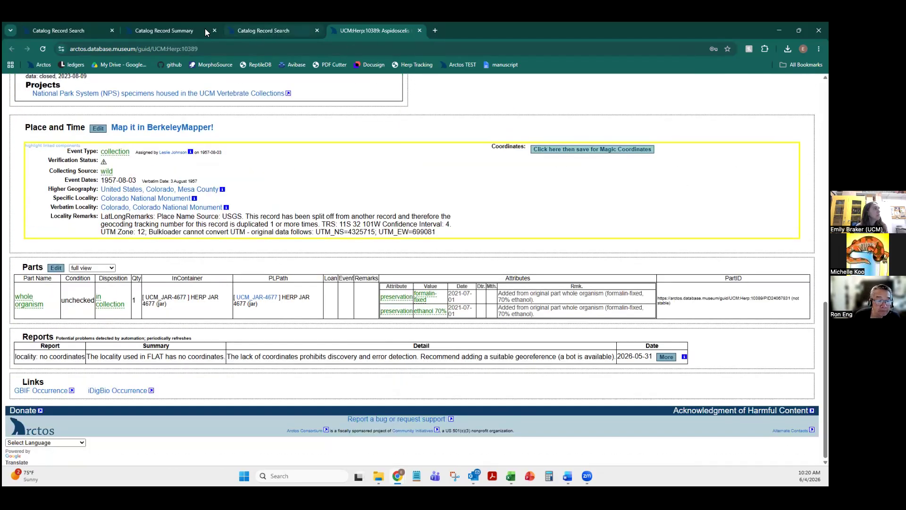
click(163, 31)
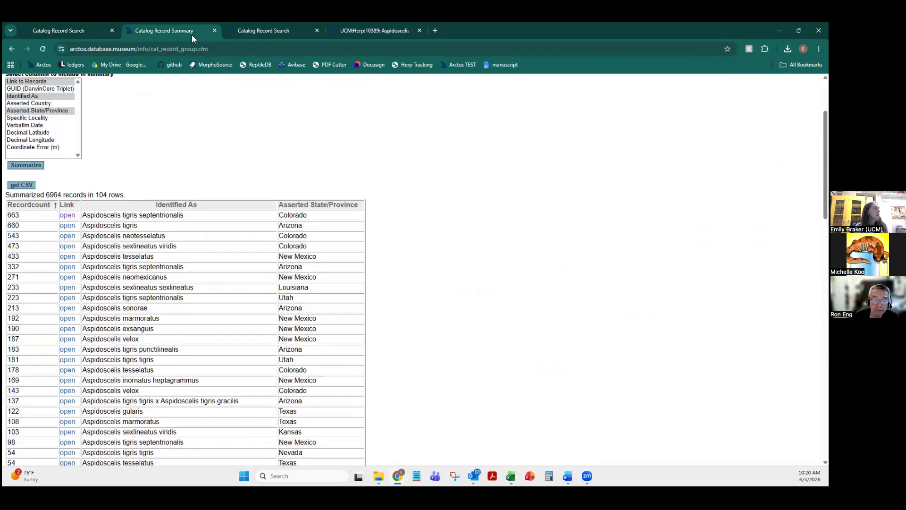
click(74, 30)
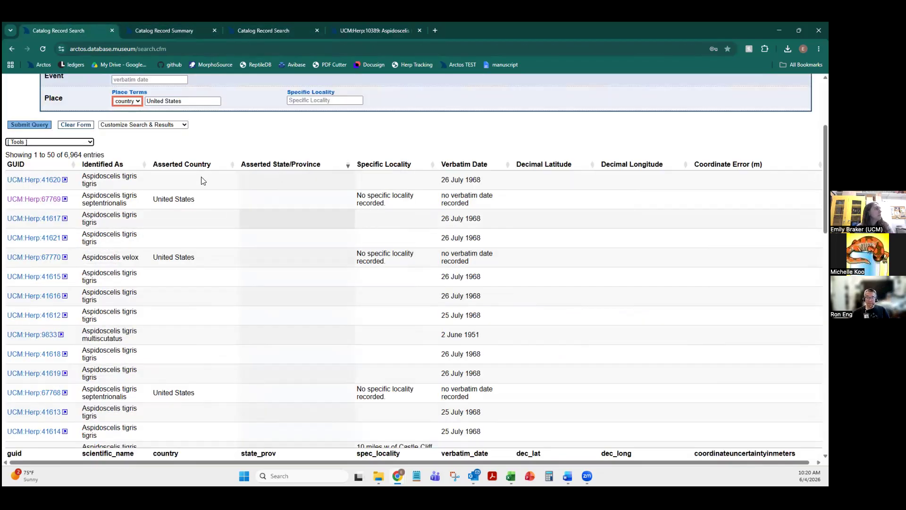
Step: Map the Aspidoscelis search results in BerkeleyMapper and list the records in the 10-record cluster in northern Colorado
click(26, 142)
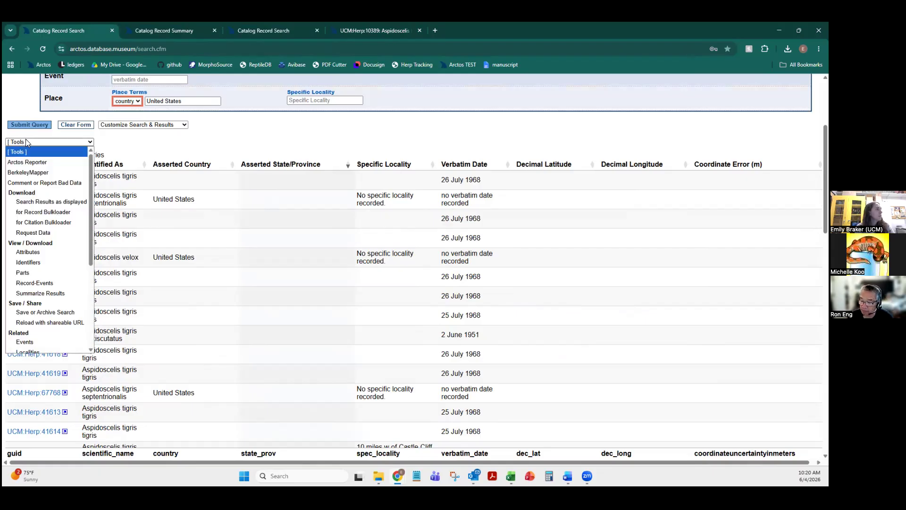
click(33, 174)
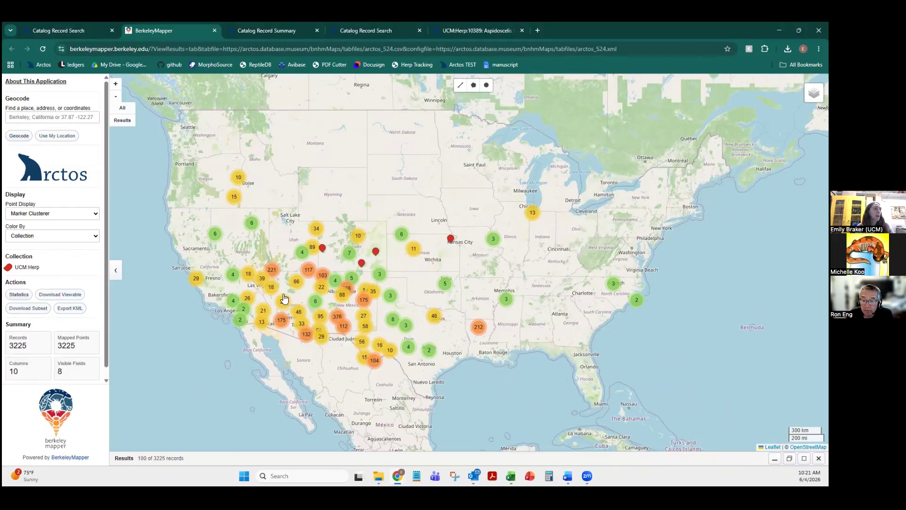
click(362, 239)
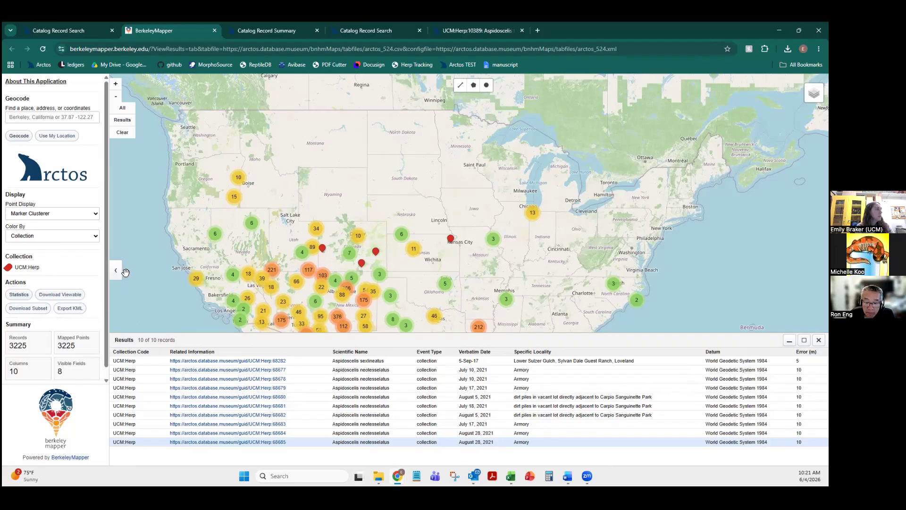
Step: Change the map's point display to Placemarks and view the individual localities across the southwestern United States
click(23, 217)
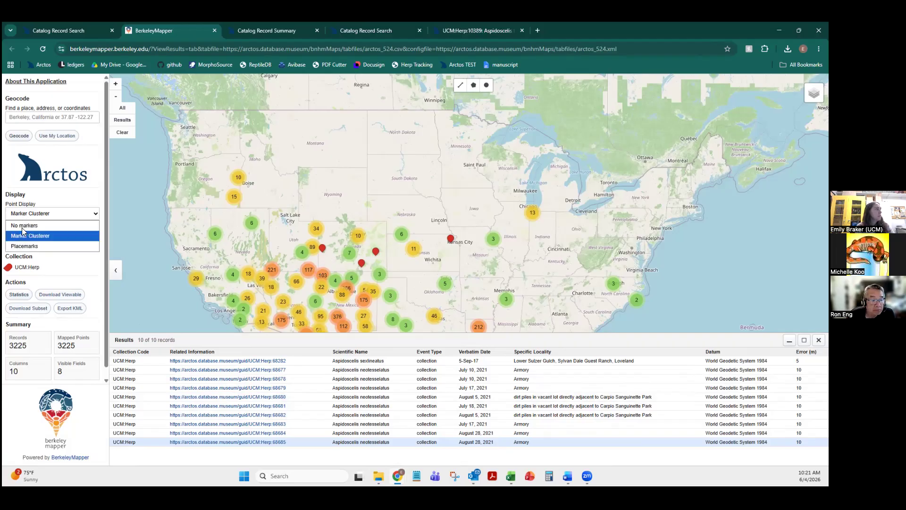
click(22, 247)
drag(422, 268, 370, 226)
drag(335, 179, 476, 107)
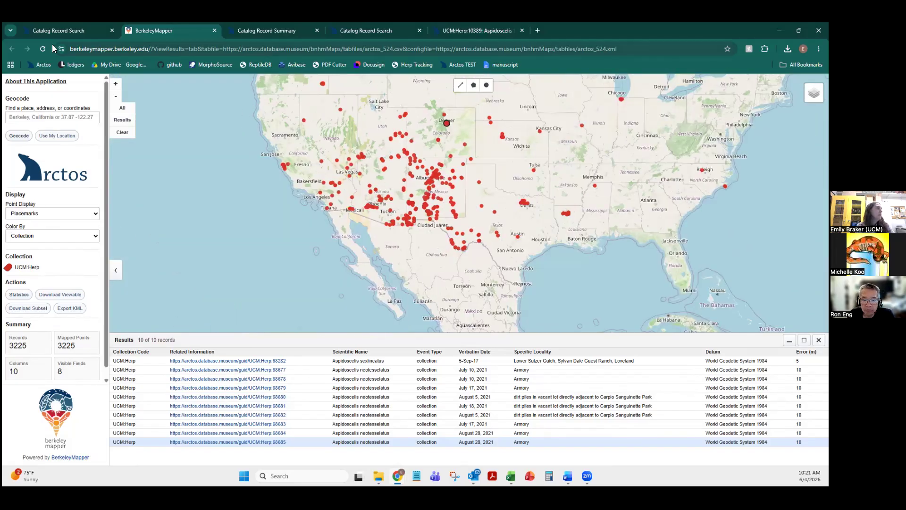
Step: Return to the original catalog record search, clear the search form, and apply the preset_paleo search profile
click(56, 30)
scroll(183, 183, up, 2)
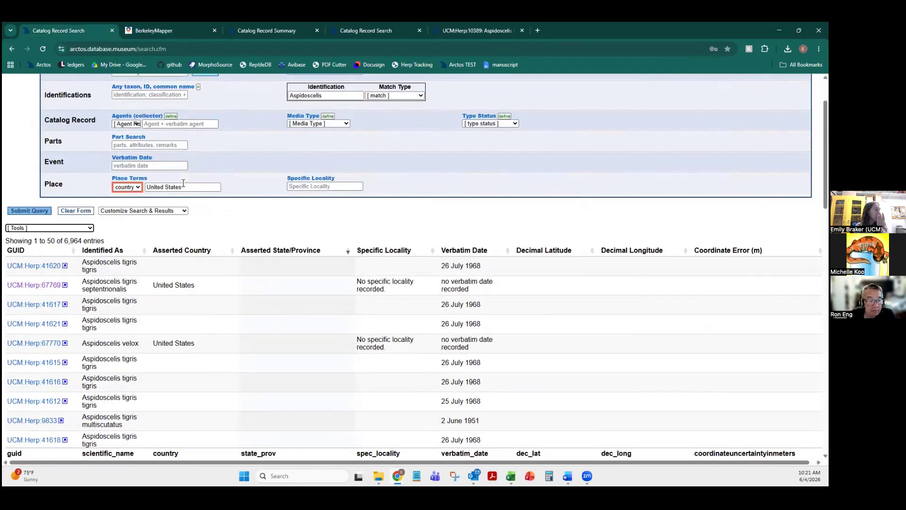
scroll(183, 183, down, 3)
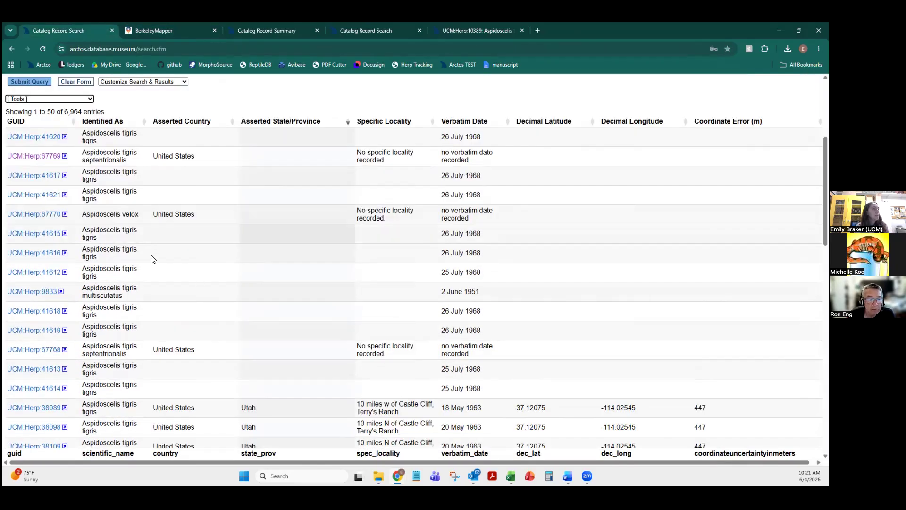
scroll(156, 259, up, 3)
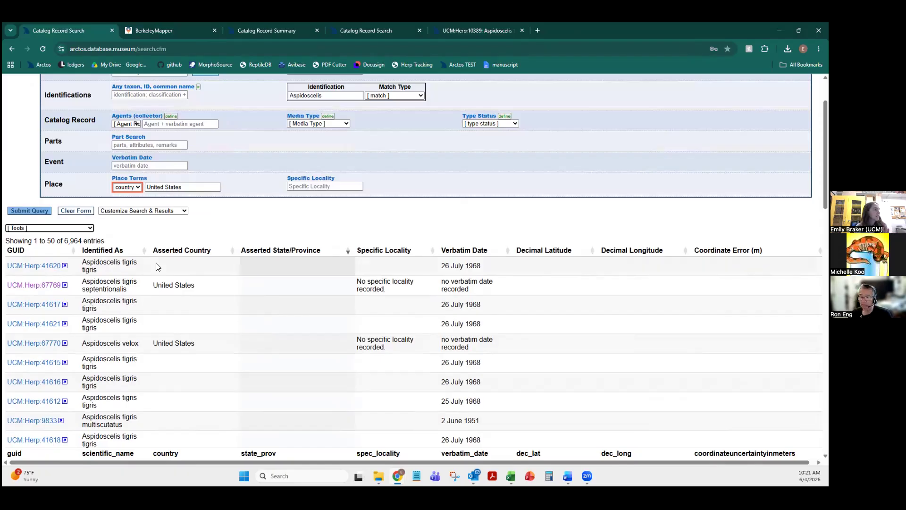
scroll(158, 267, up, 2)
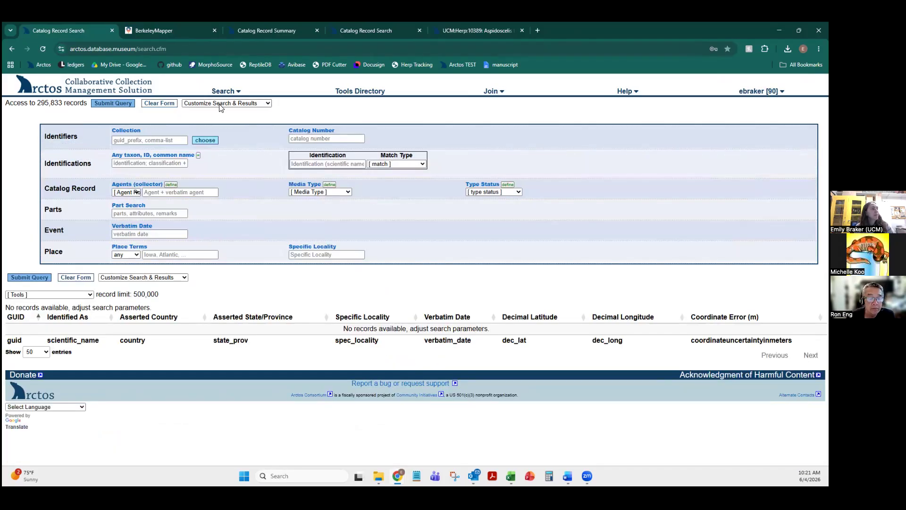
click(219, 104)
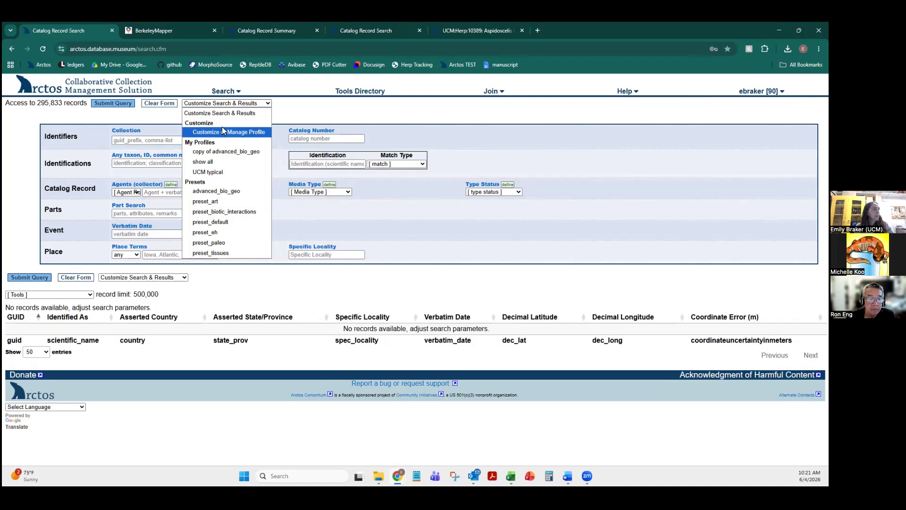
click(219, 243)
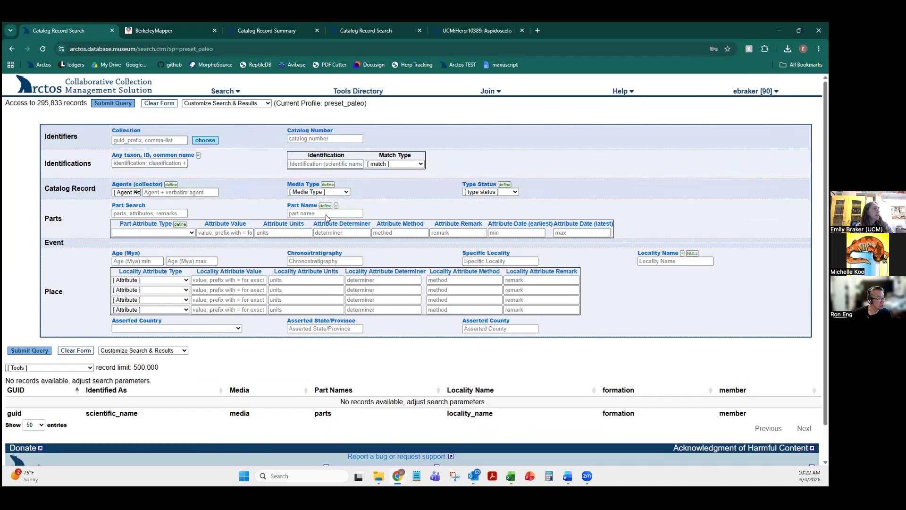
Step: Examine the available part attribute types in the paleo search form without selecting one
click(155, 232)
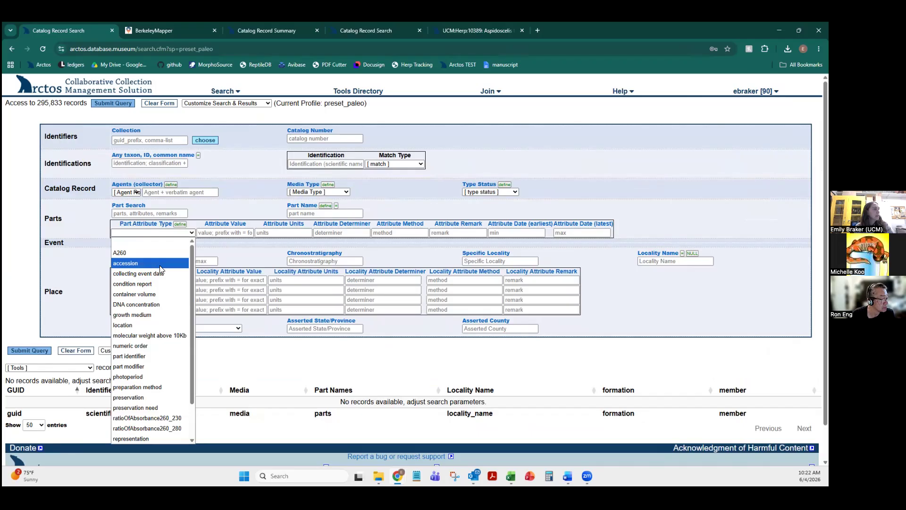
scroll(160, 269, down, 2)
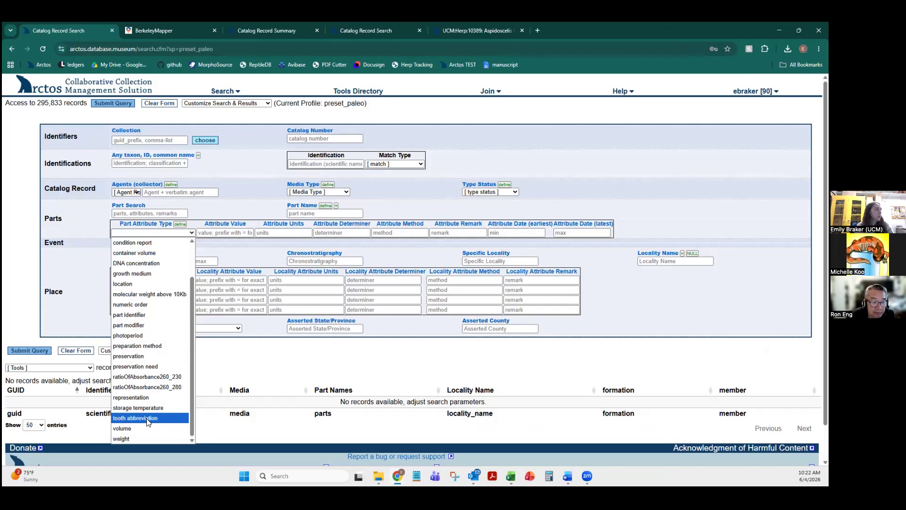
click(76, 312)
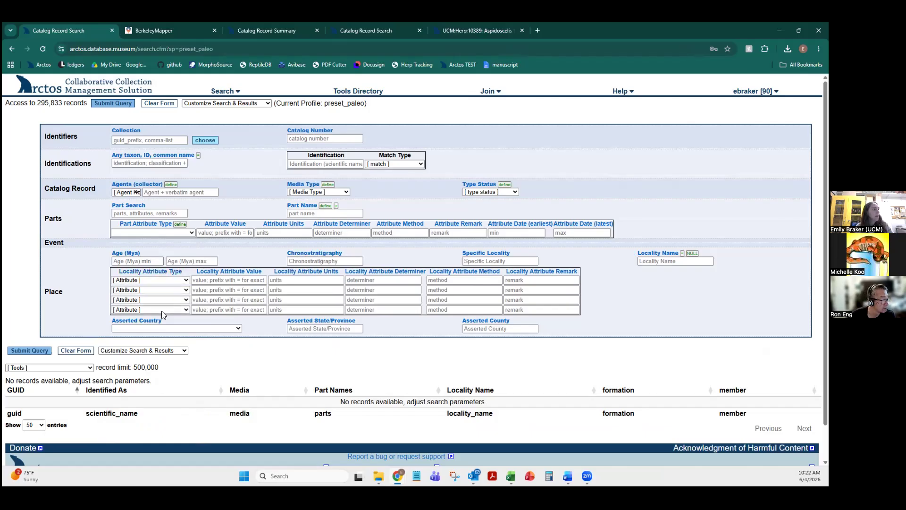
Step: Examine the available locality attribute types in the paleo search form without selecting one
click(166, 282)
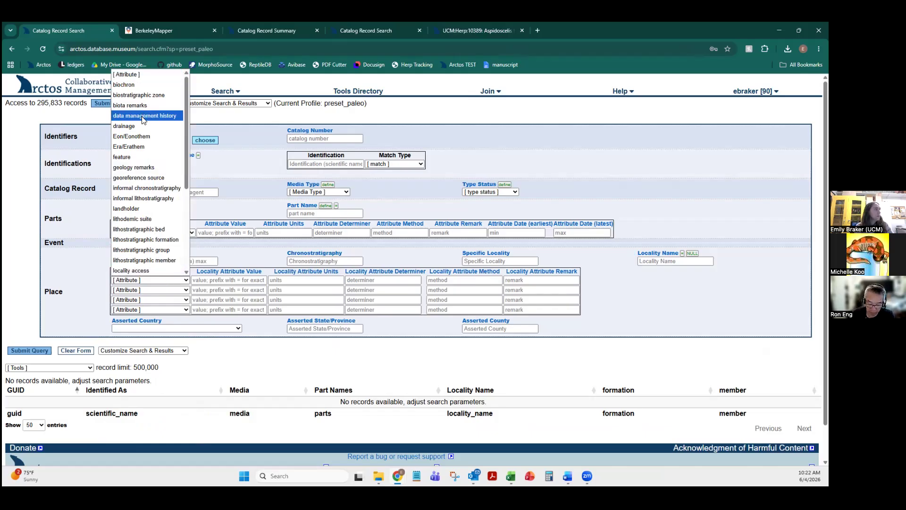
scroll(134, 116, down, 2)
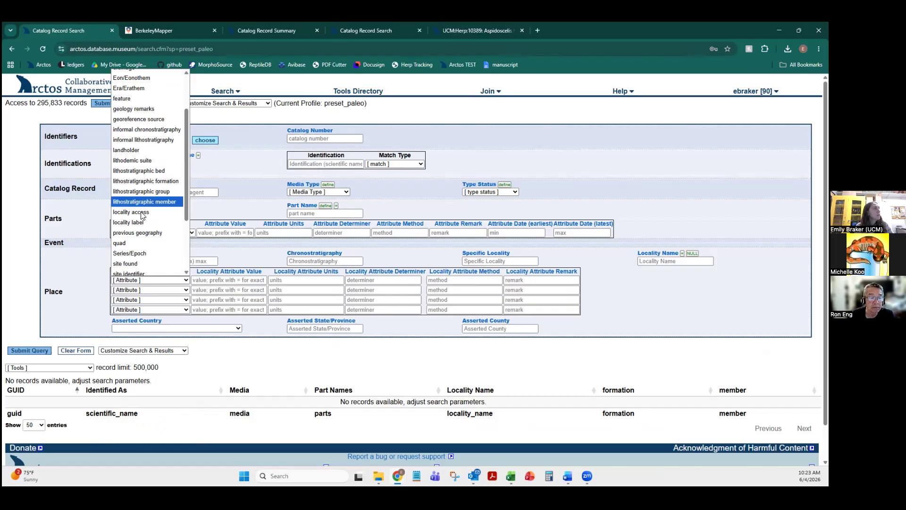
scroll(146, 219, down, 3)
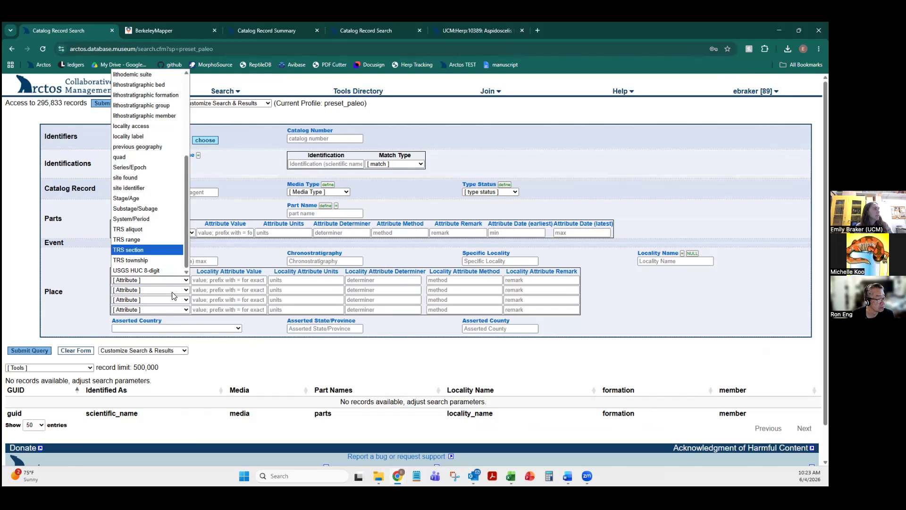
key(Down)
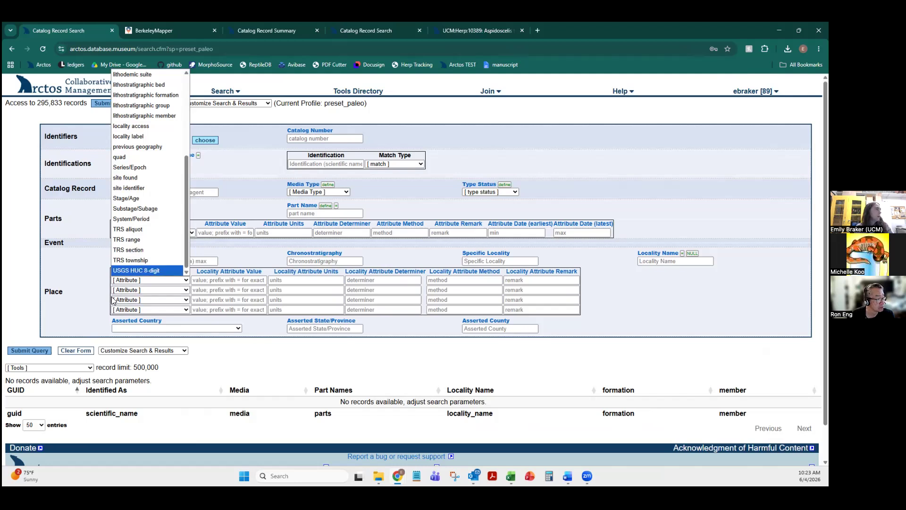
click(118, 290)
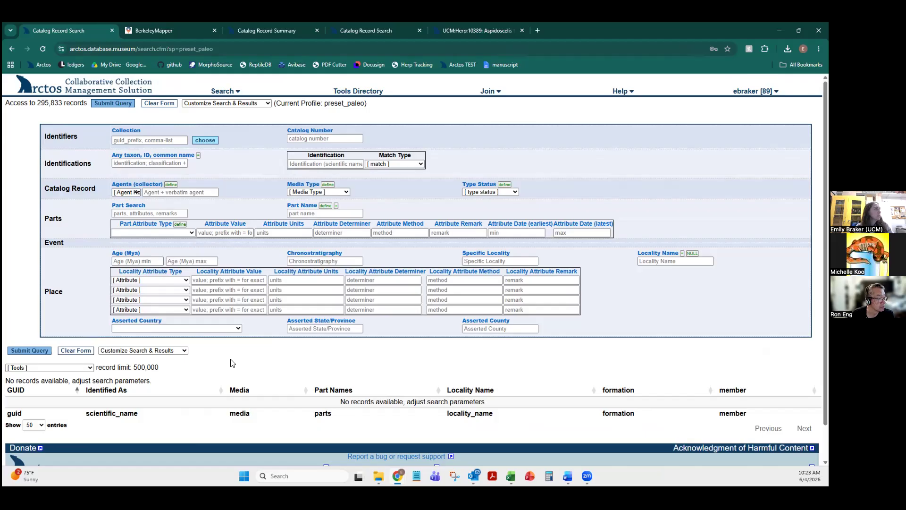
Step: Apply the preset_art search profile to view its form, and replace it with the advanced_bio_geo profile
click(210, 104)
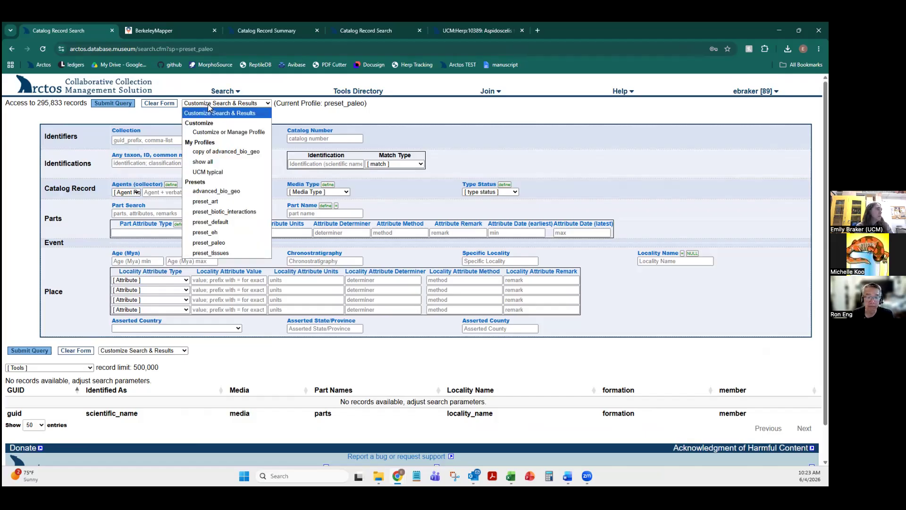
click(207, 202)
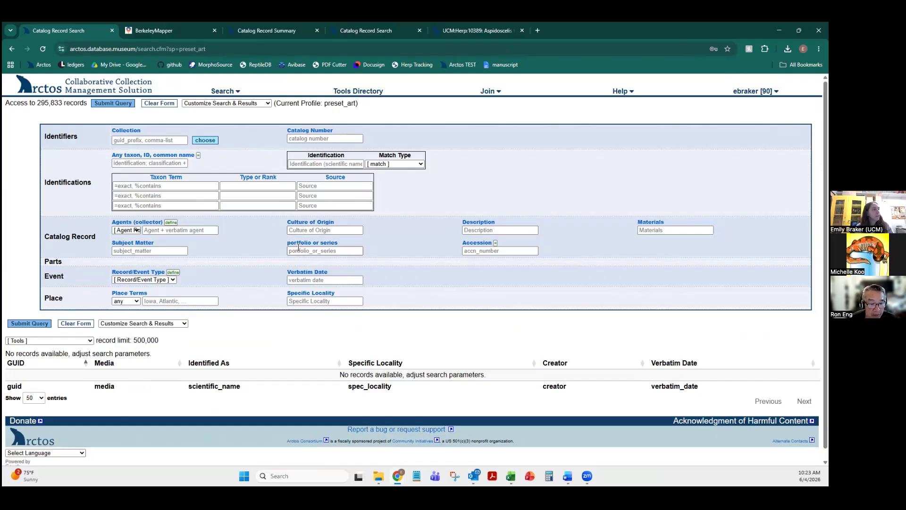
click(244, 105)
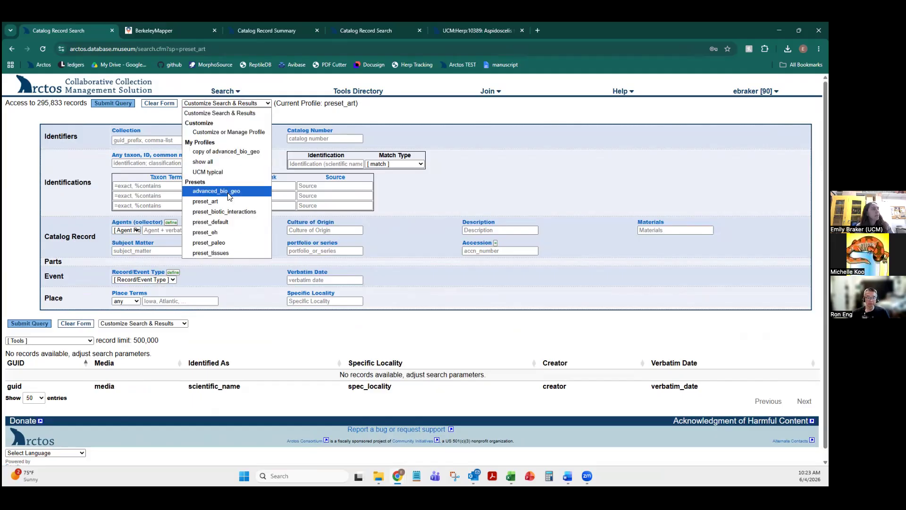
click(229, 191)
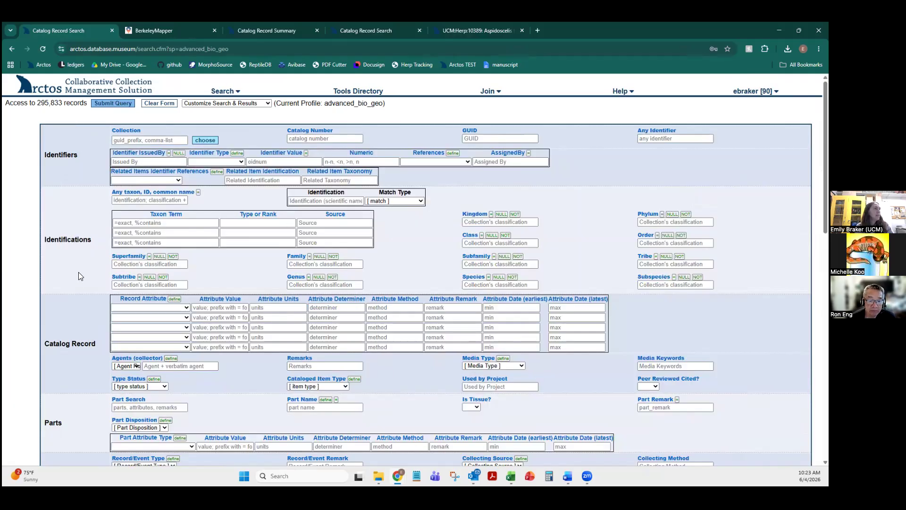
Step: Review the advanced_bio_geo search form from the Identifiers section through to the Place section and its map
scroll(283, 196, down, 1)
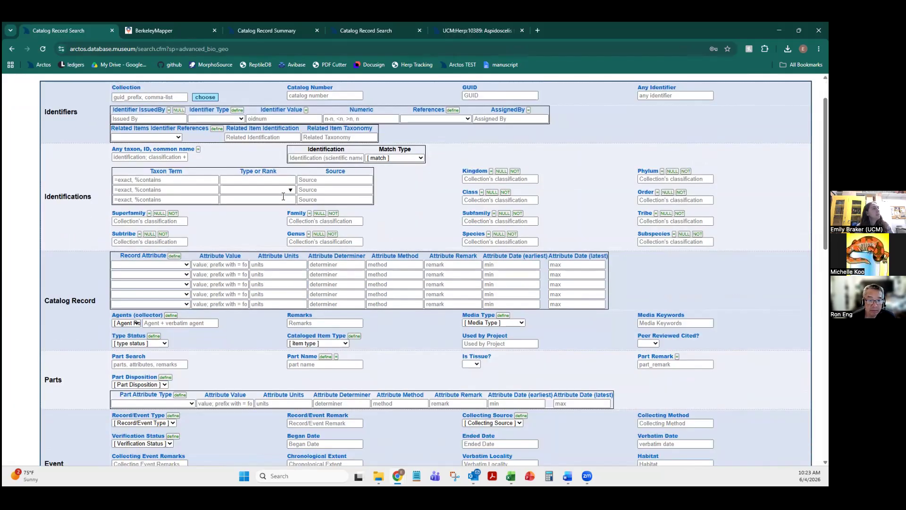
scroll(285, 201, up, 1)
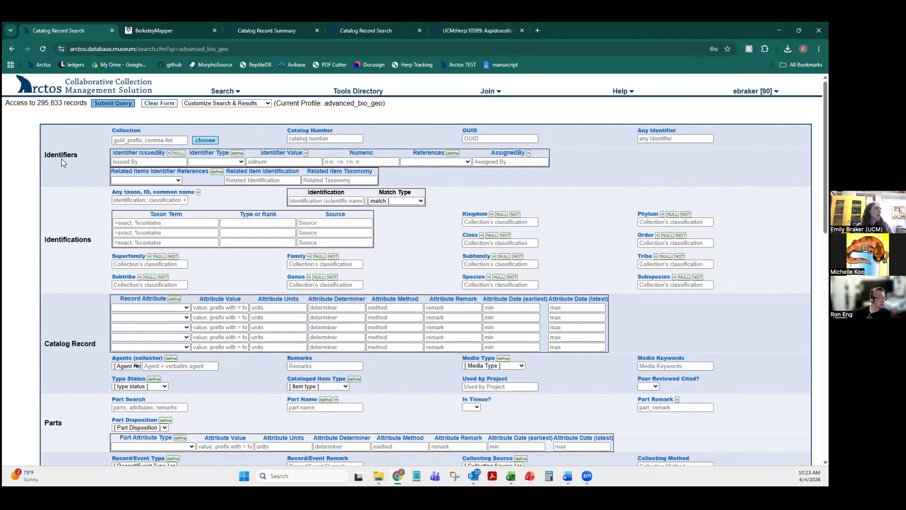
scroll(80, 168, down, 1)
scroll(88, 270, down, 2)
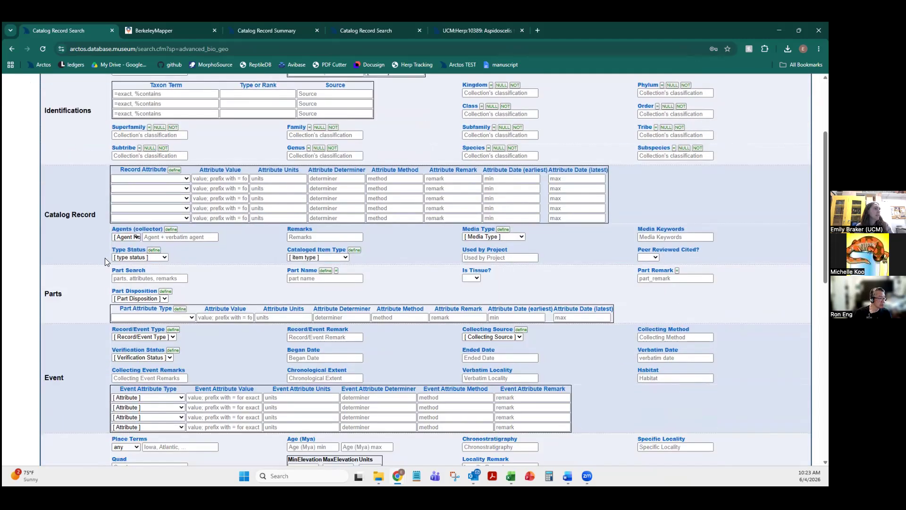
scroll(93, 240, down, 2)
scroll(85, 285, down, 4)
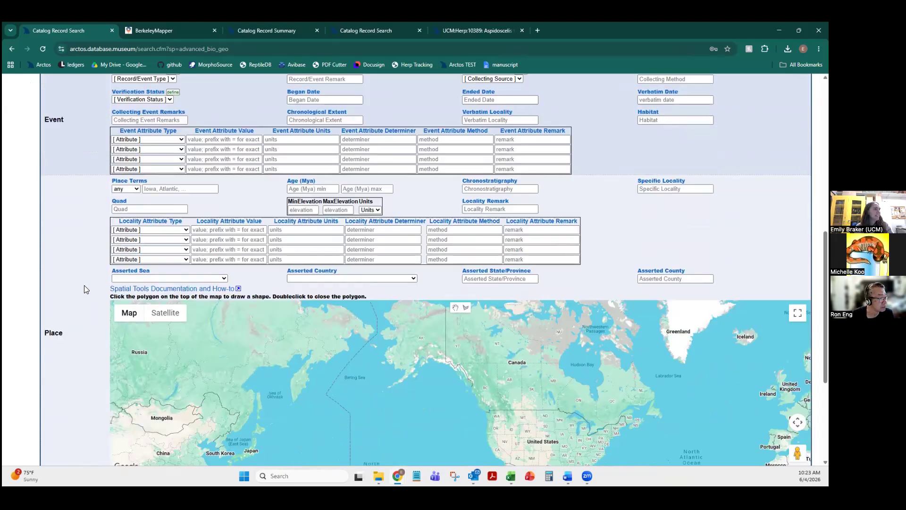
scroll(83, 285, down, 2)
scroll(82, 279, up, 1)
scroll(89, 275, up, 2)
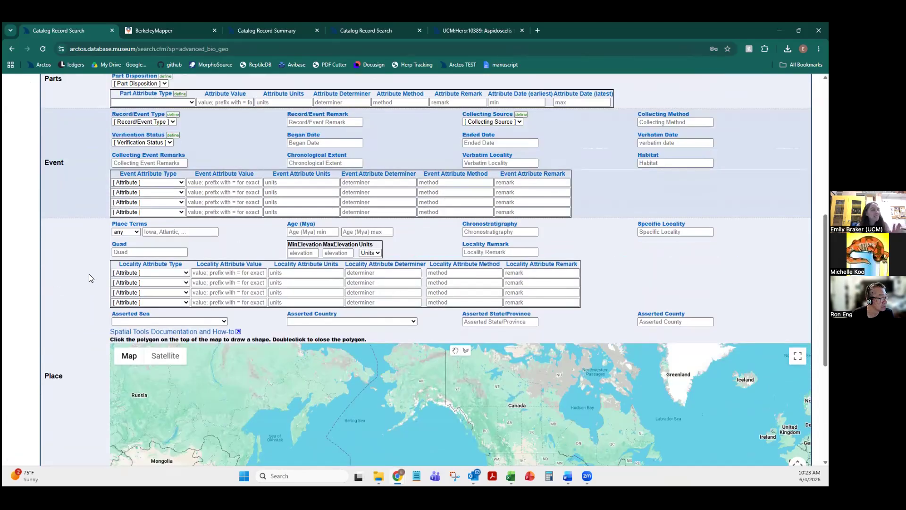
scroll(91, 273, up, 3)
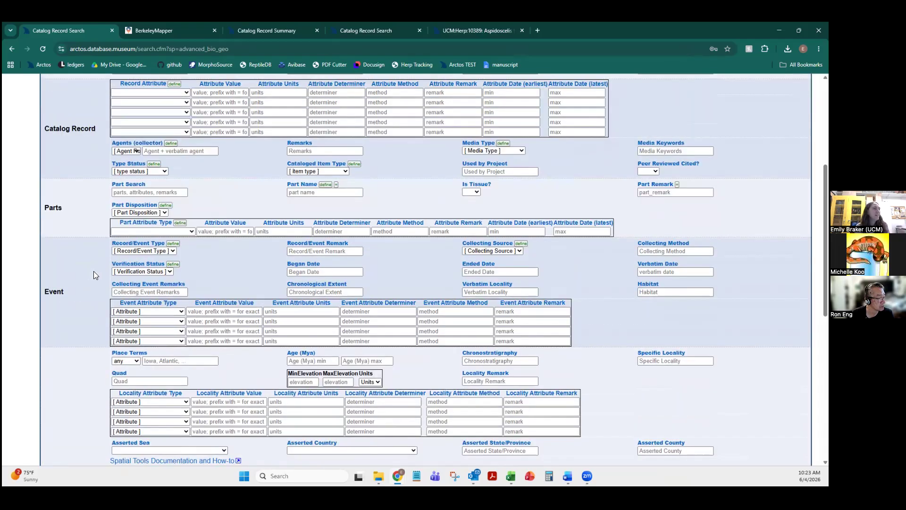
scroll(94, 272, up, 5)
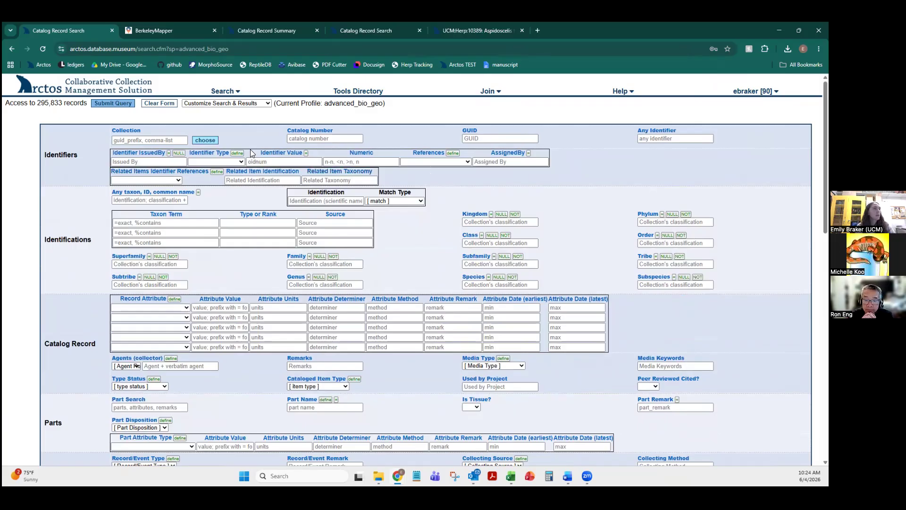
Step: Inspect the GUID and Any Identifier search fields in the Identifiers section without entering a value
double_click(63, 155)
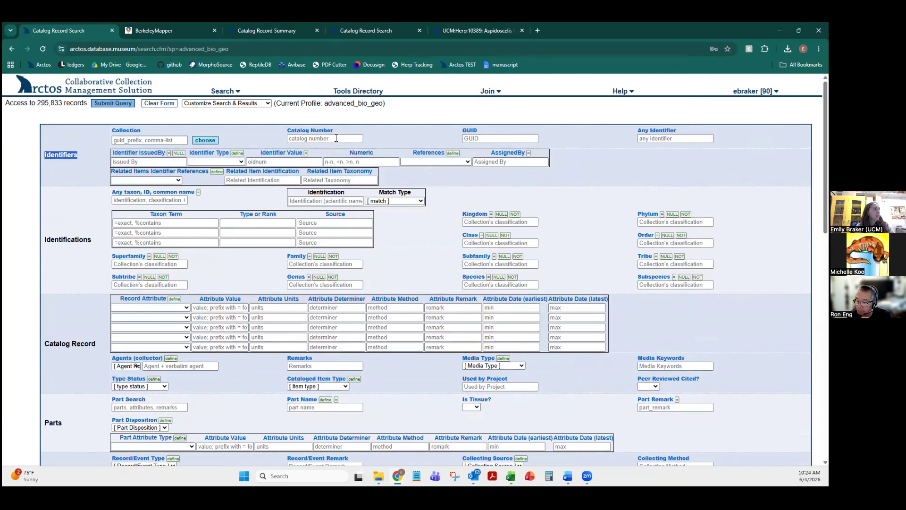
click(480, 136)
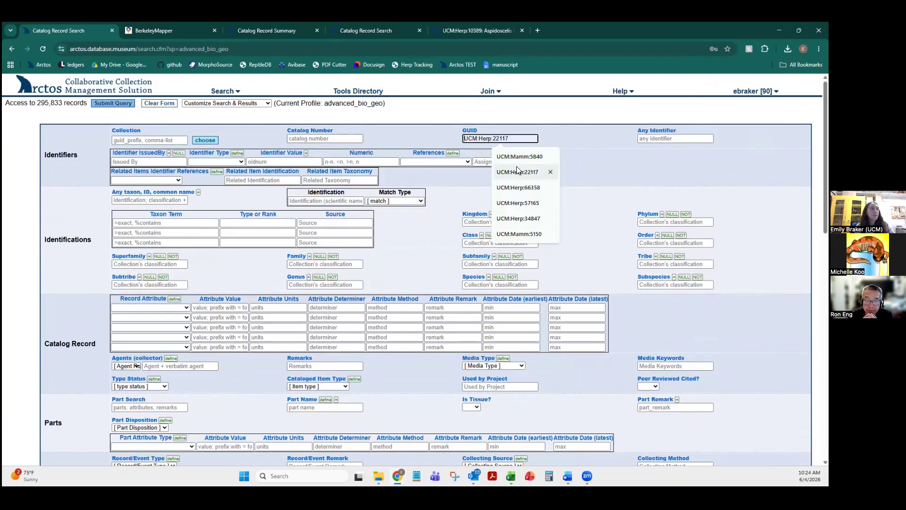
click(654, 138)
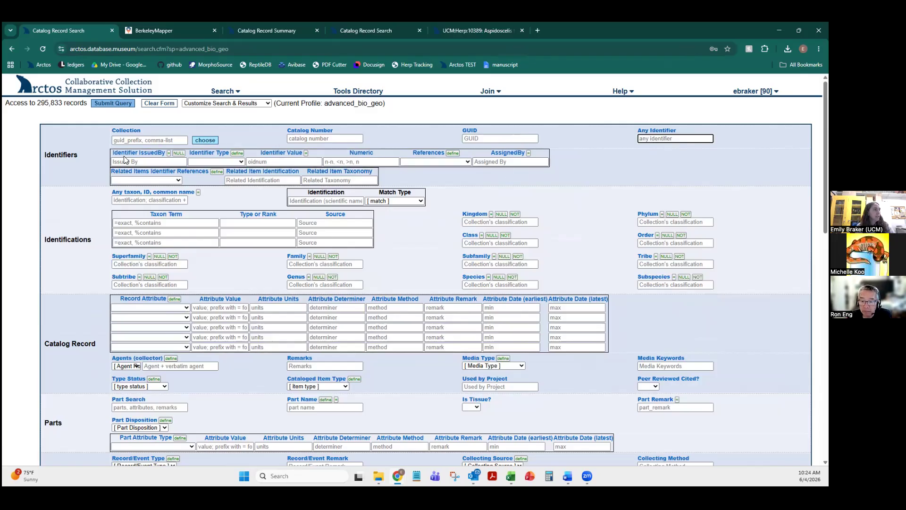
Step: Examine the available identifier types, from type A through type D, without selecting one
click(229, 162)
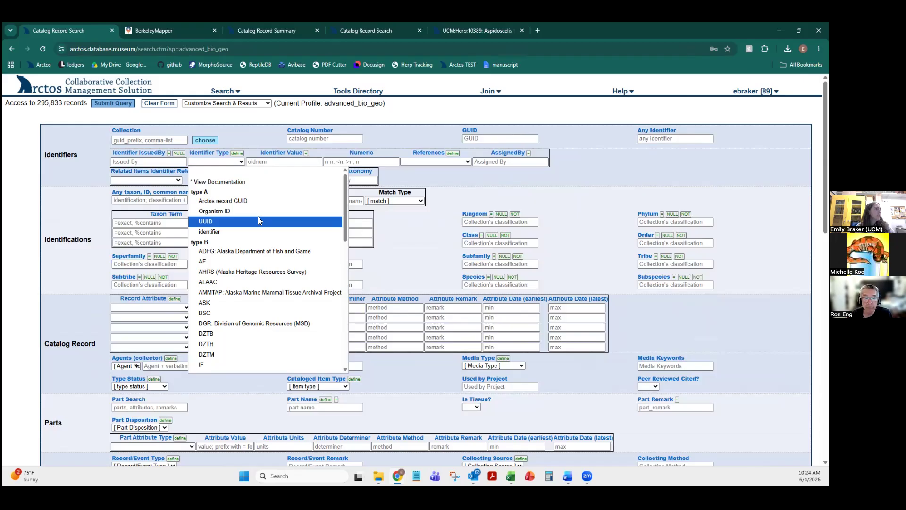
scroll(250, 246, down, 5)
scroll(241, 264, up, 2)
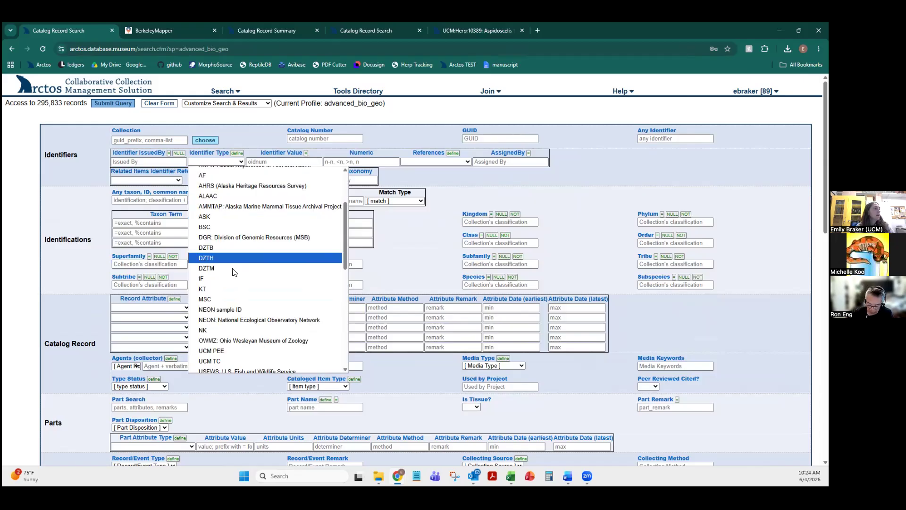
scroll(248, 246, down, 6)
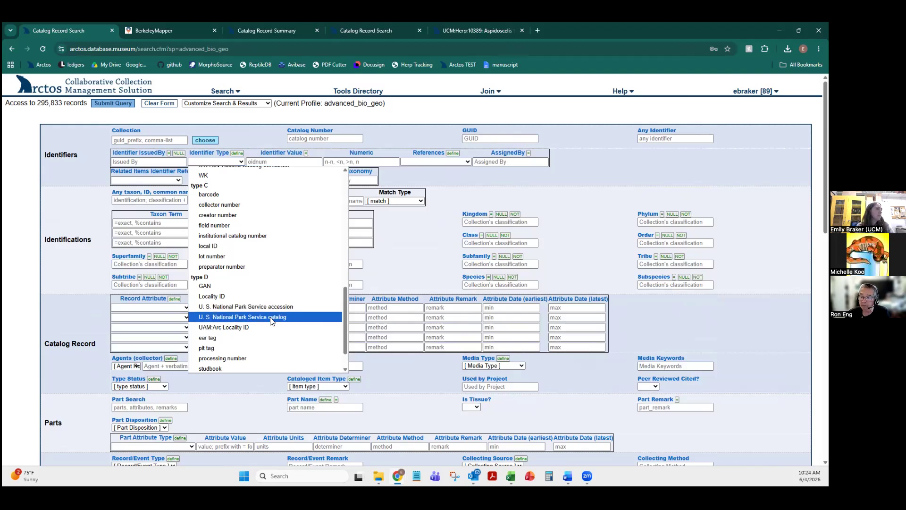
Step: Search the catalog for records with identifiers issued by NCBI
click(144, 161)
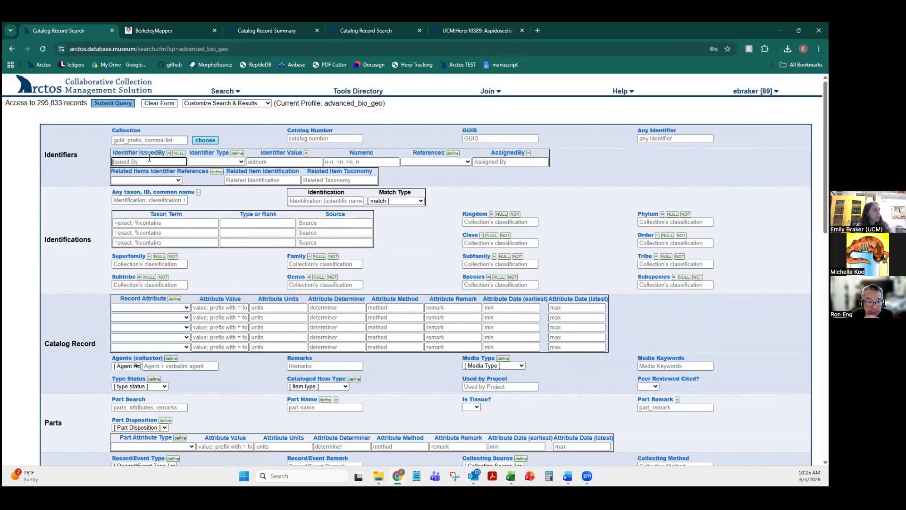
text(NCBI)
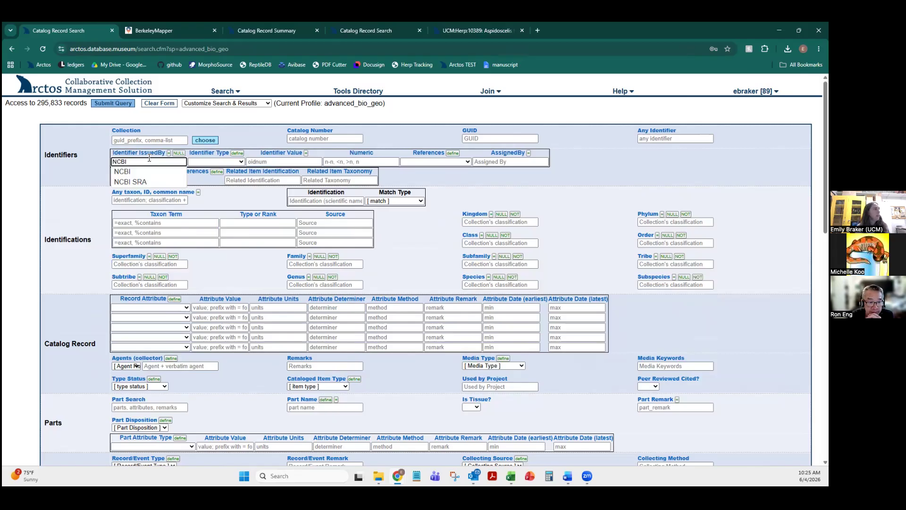
click(131, 175)
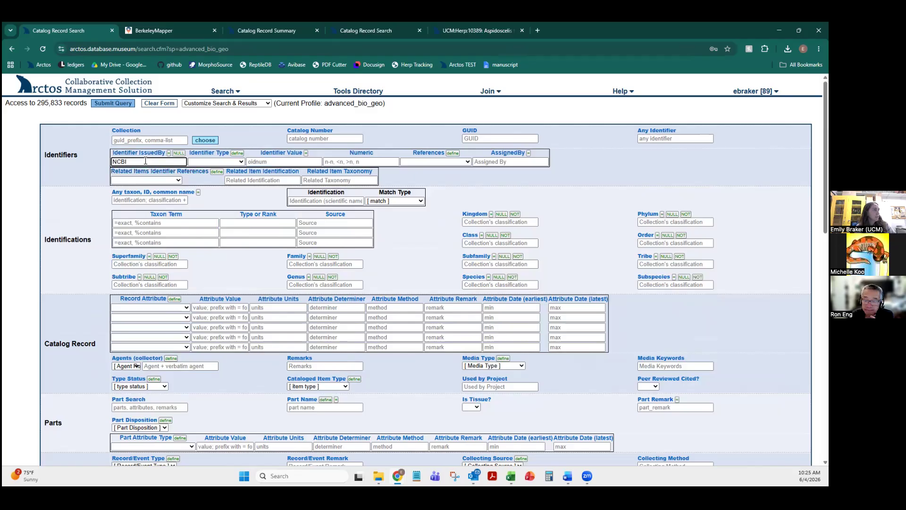
click(110, 107)
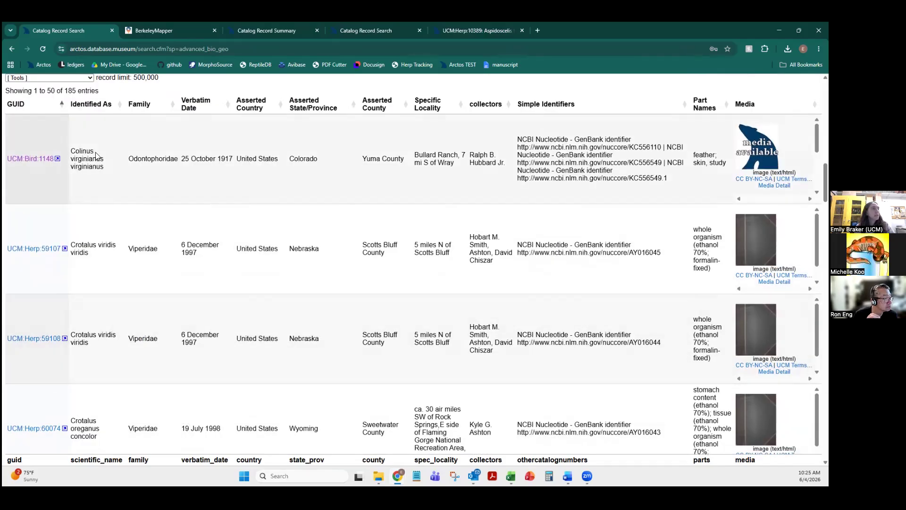
Step: Open the UCM:Bird:1148 record and view its linked GenBank sequence KC556110
click(26, 158)
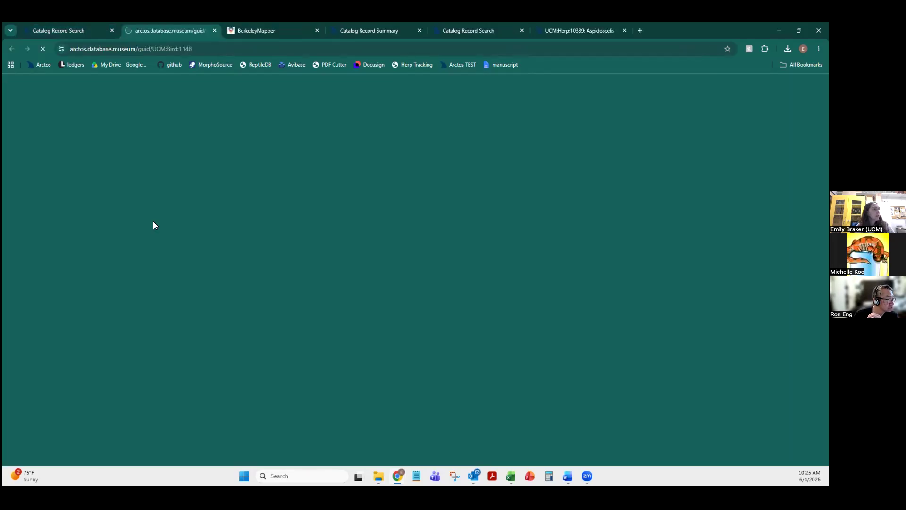
scroll(141, 245, down, 2)
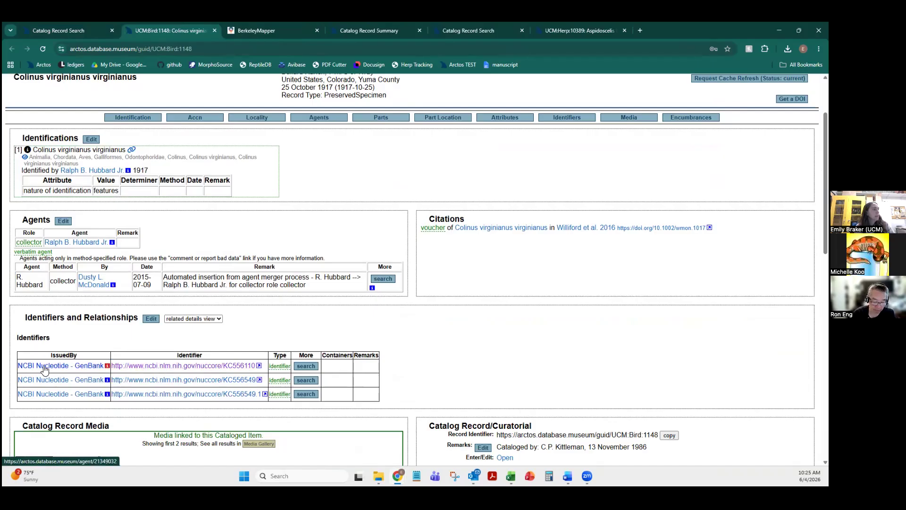
click(173, 366)
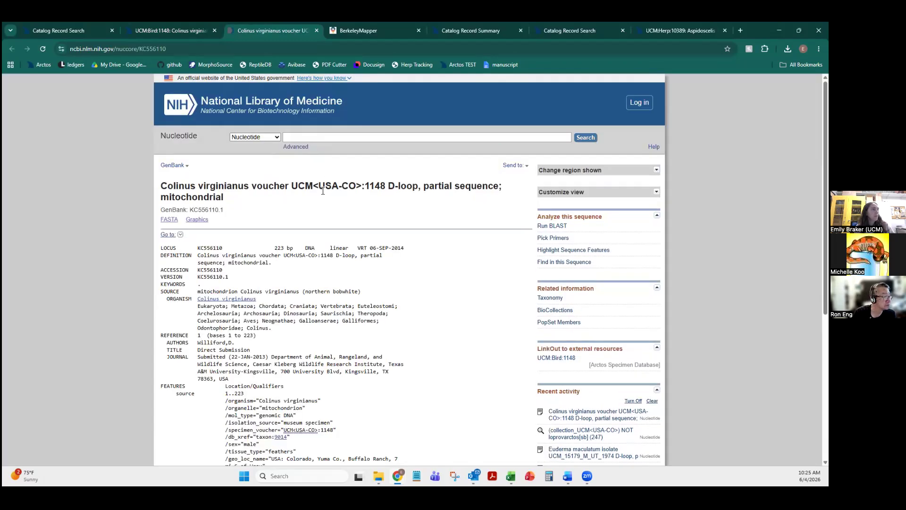
scroll(274, 434, down, 3)
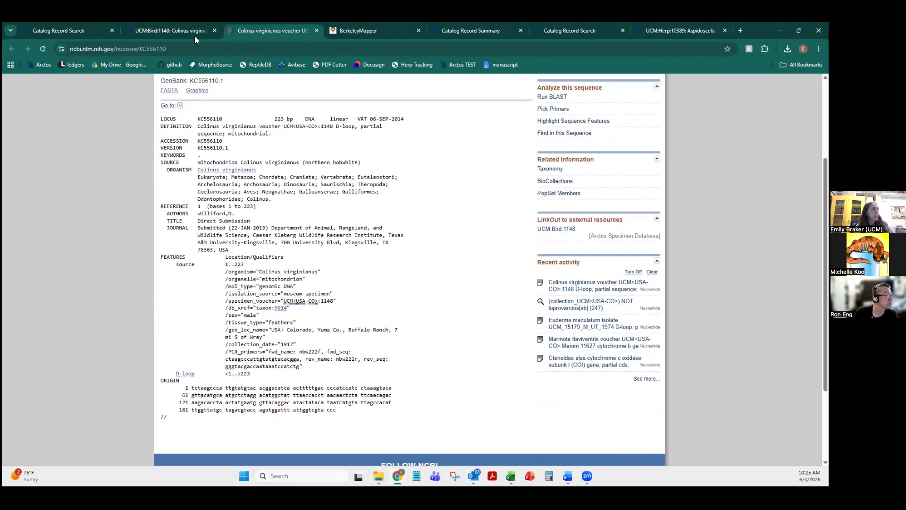
Step: Return to the catalog record search form and remove NCBI from the identifier issuer criterion
click(161, 32)
click(66, 31)
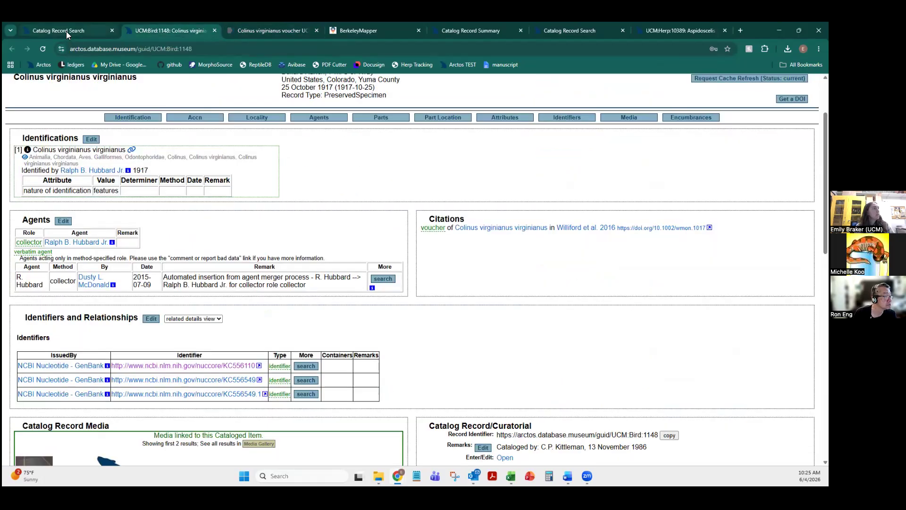
scroll(152, 178, up, 15)
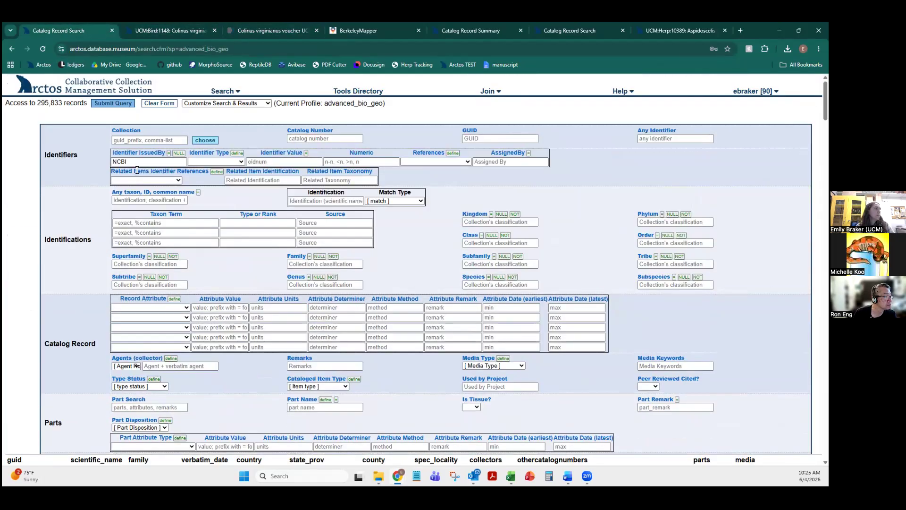
drag(129, 162, 93, 161)
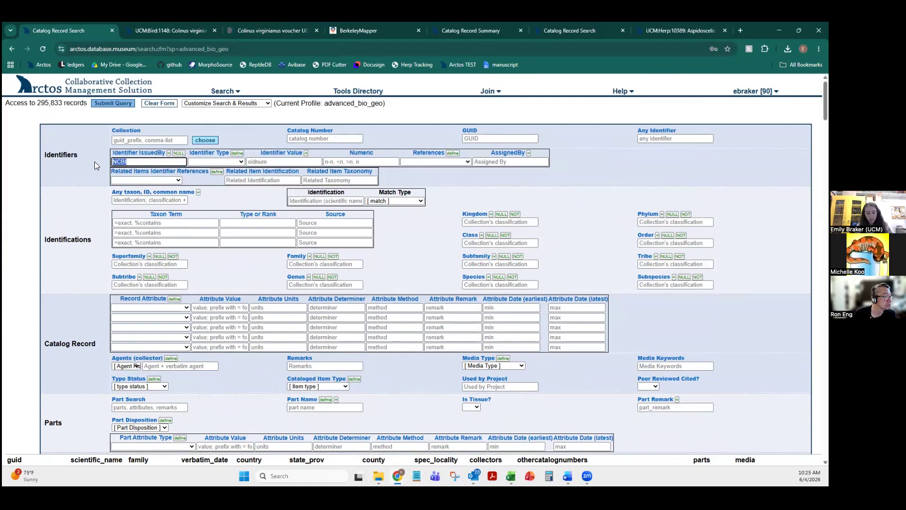
key(BackSpace)
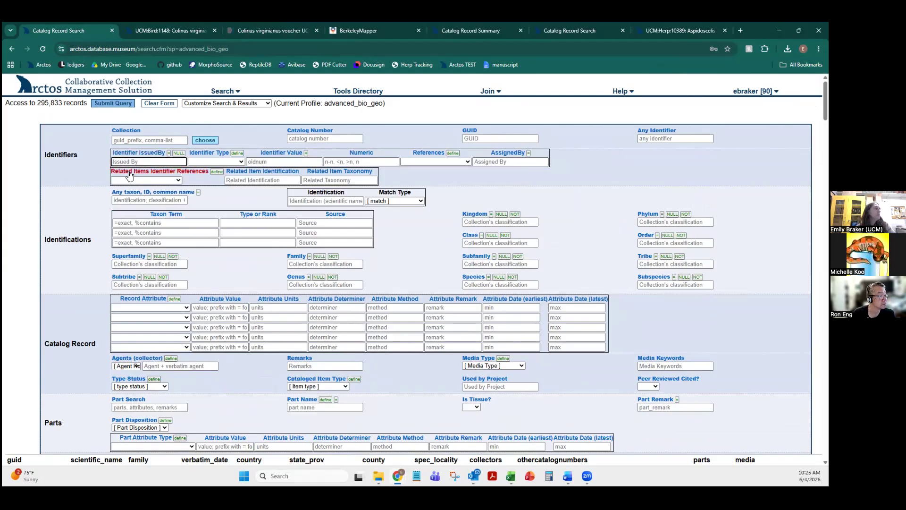
Step: Search the catalog for records whose identifier reference is "parent of"
click(435, 162)
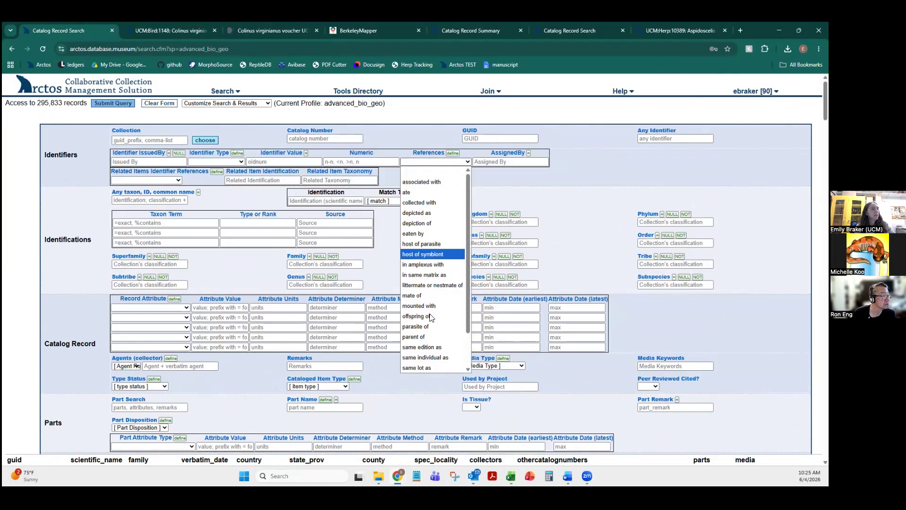
click(416, 338)
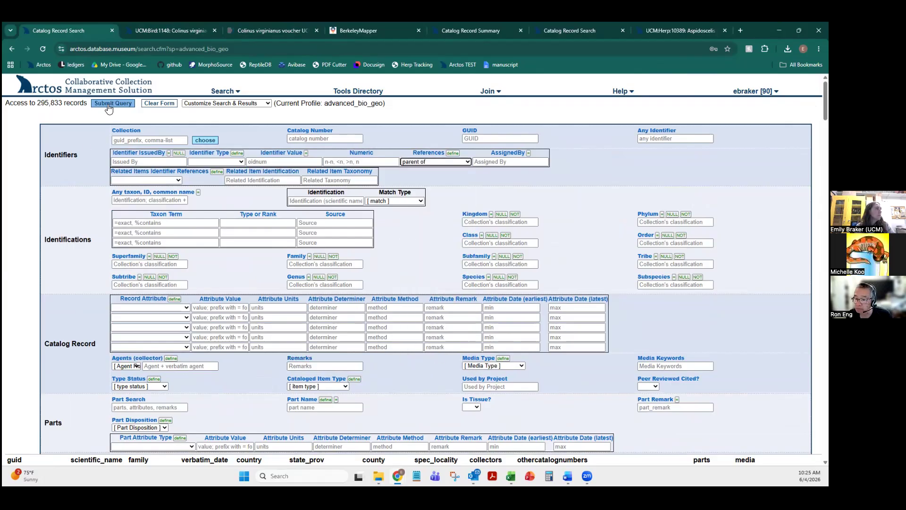
key(Return)
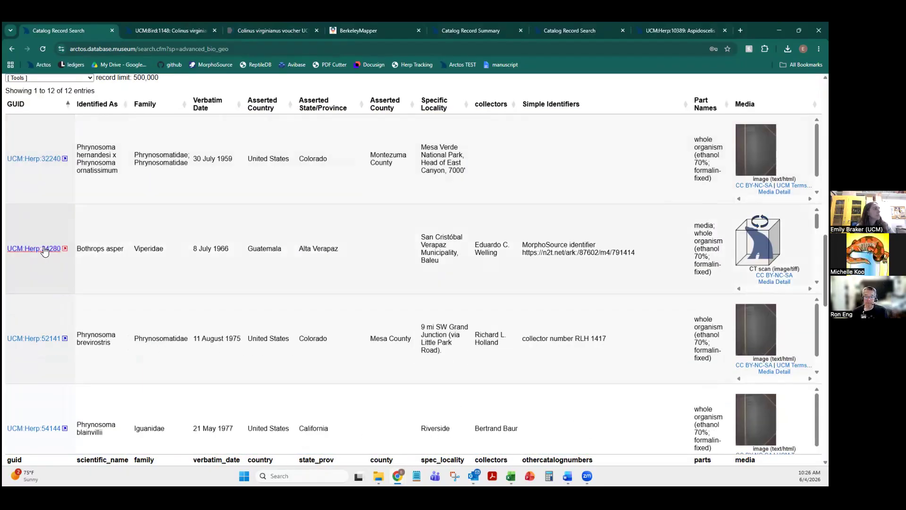
Step: Open the UCM:Herp:34280 record and view its identifiers and parent-of relationships
click(43, 247)
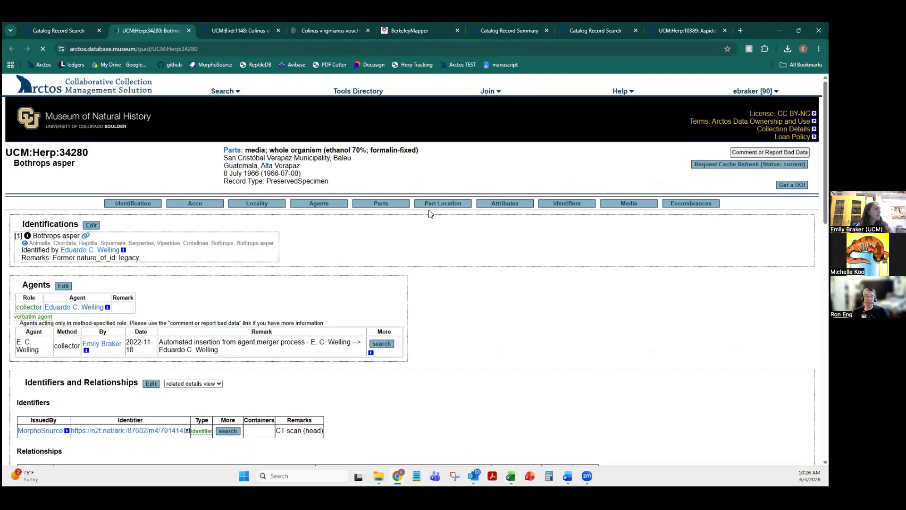
scroll(462, 242, down, 2)
scroll(465, 239, down, 2)
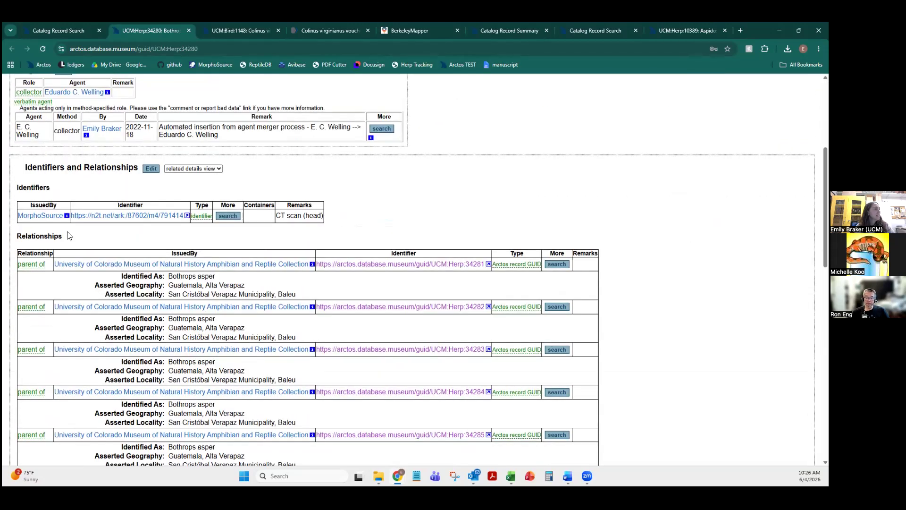
scroll(36, 311, down, 2)
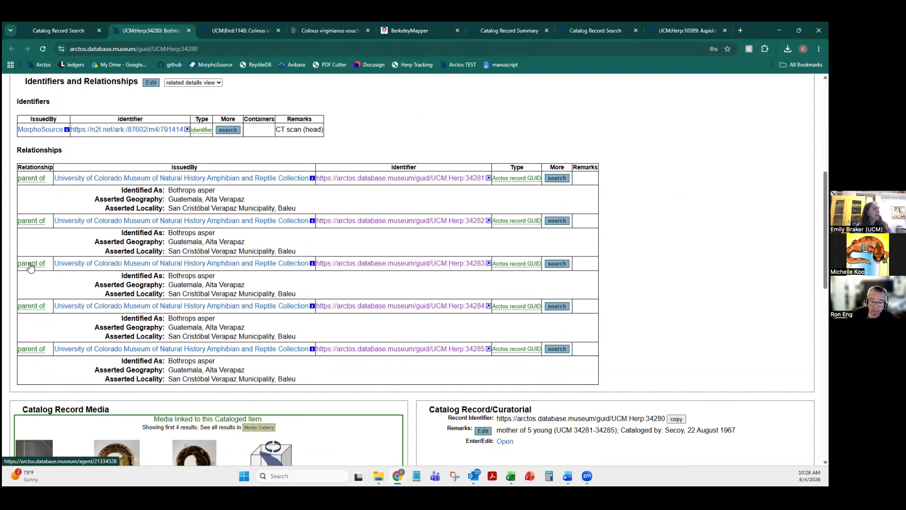
Step: Open the related UCM:Herp:34284 record in a new tab and examine its offspring and sibling relationships
right_click(361, 308)
click(394, 317)
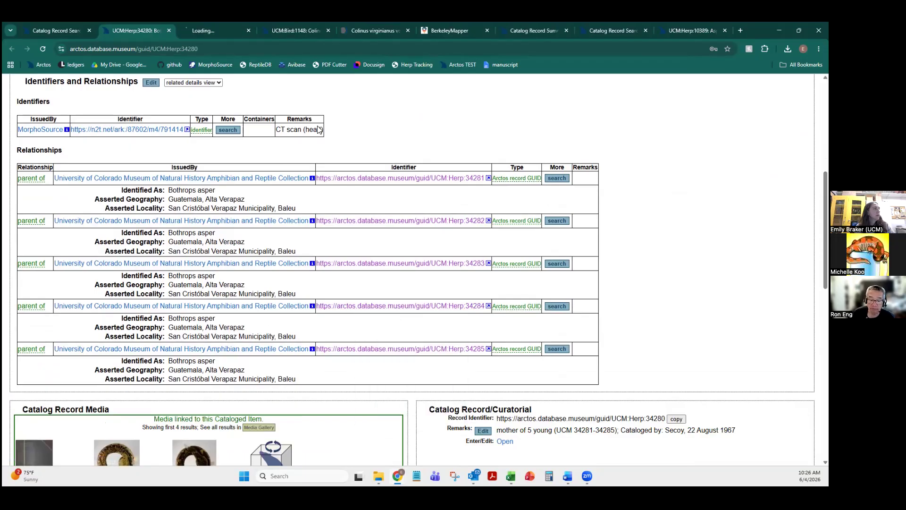
click(212, 30)
scroll(491, 242, down, 4)
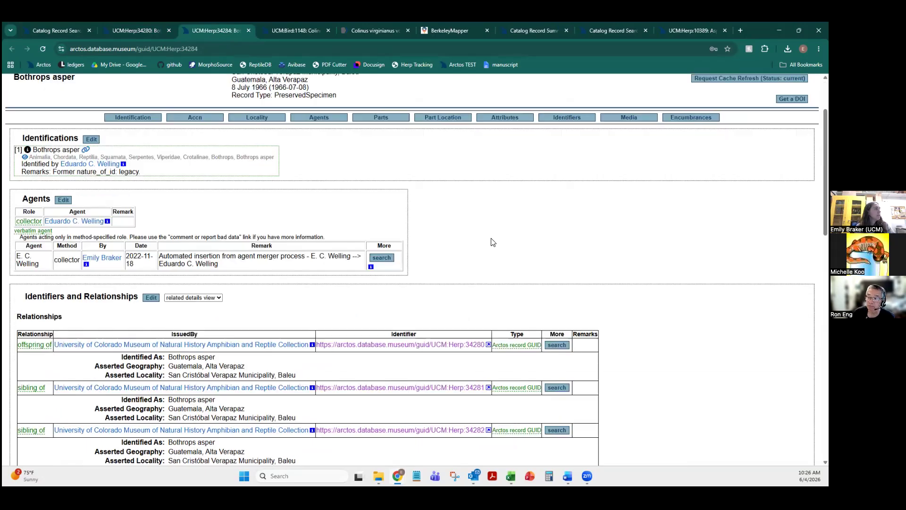
click(35, 258)
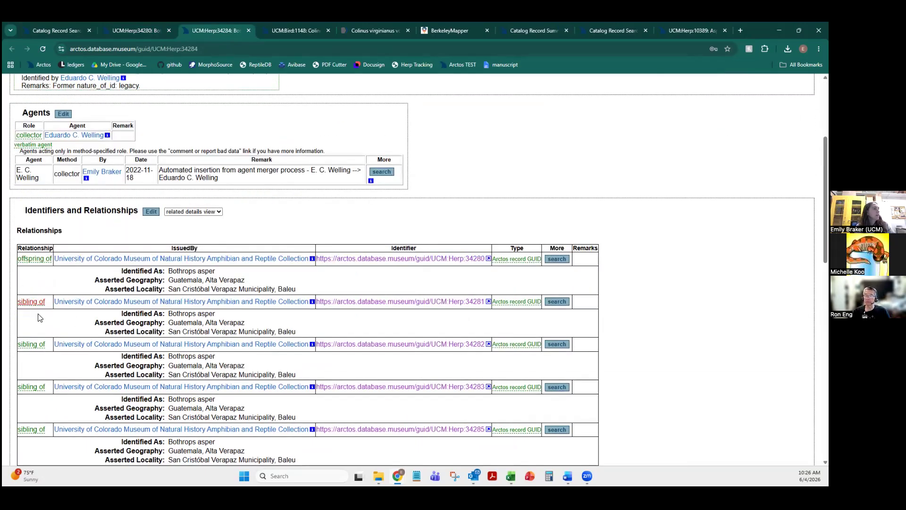
Step: Return by way of the UCM:Herp:34280 record to the catalog search form and clear the identifier reference criterion
click(135, 31)
scroll(509, 194, down, 2)
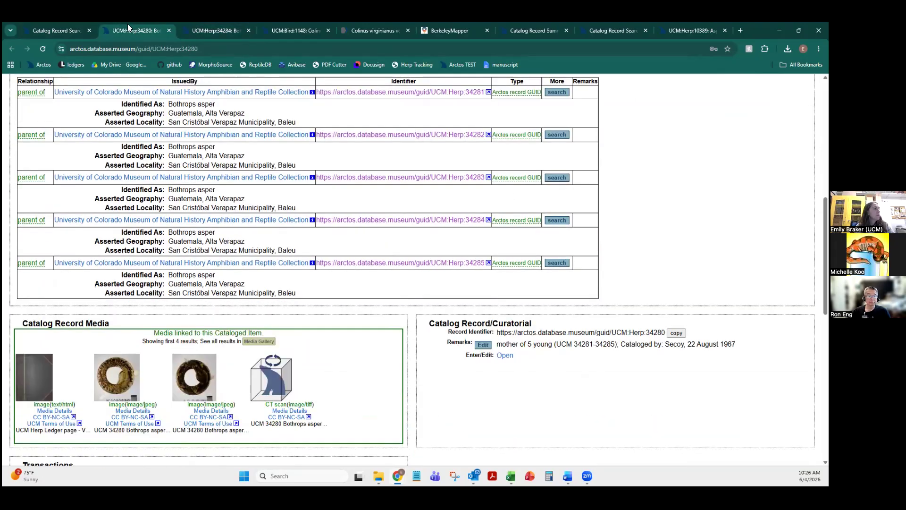
click(66, 29)
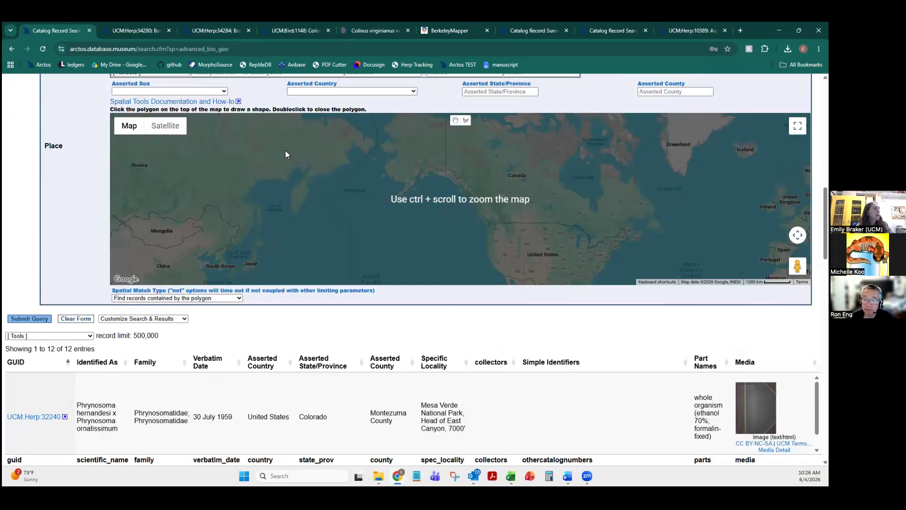
scroll(331, 165, up, 10)
click(425, 162)
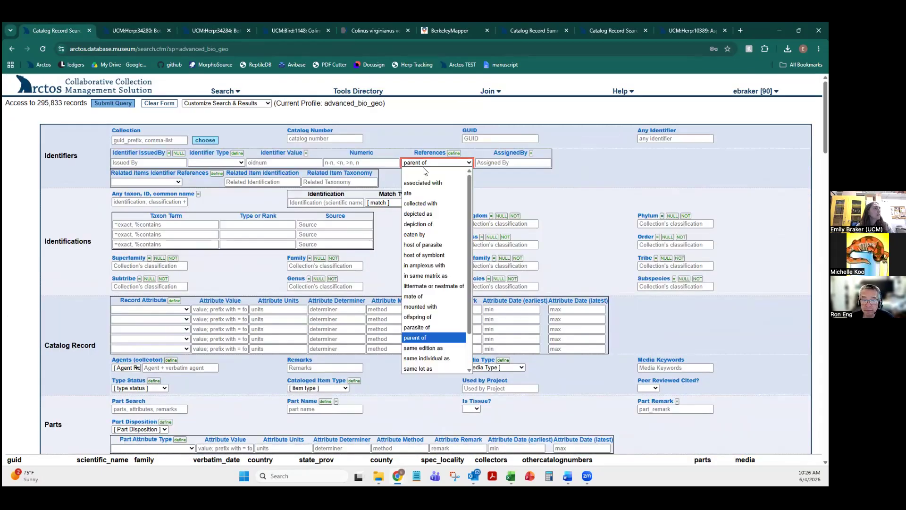
click(422, 172)
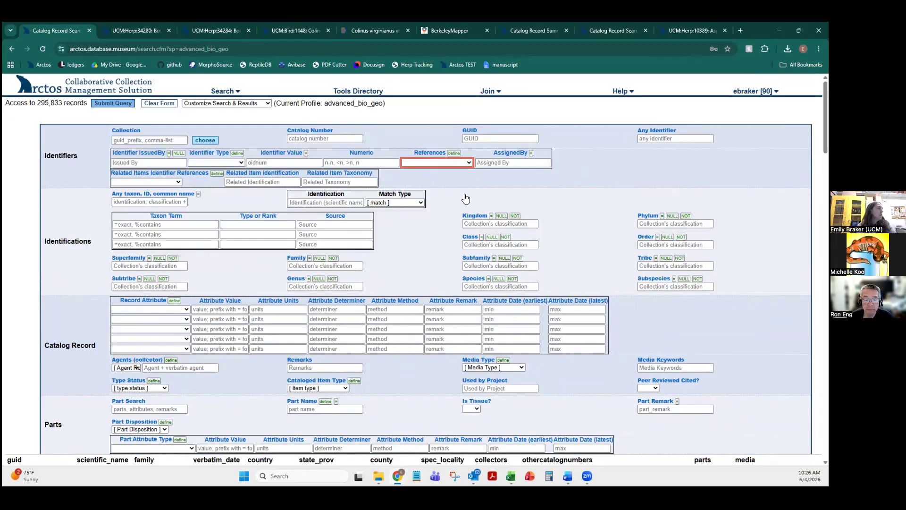
Step: Examine the available record attributes through to year class without selecting one, and close the Part Search documentation
scroll(466, 199, down, 1)
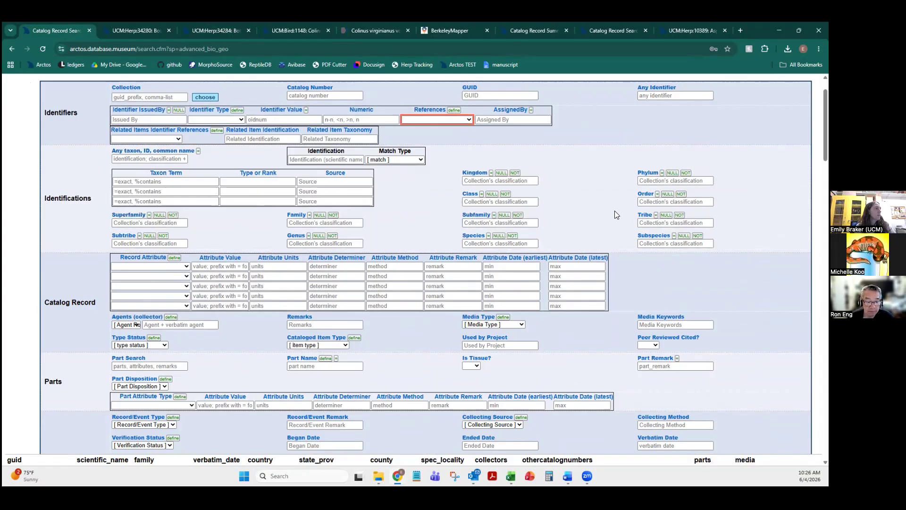
scroll(636, 233, down, 1)
scroll(633, 227, down, 1)
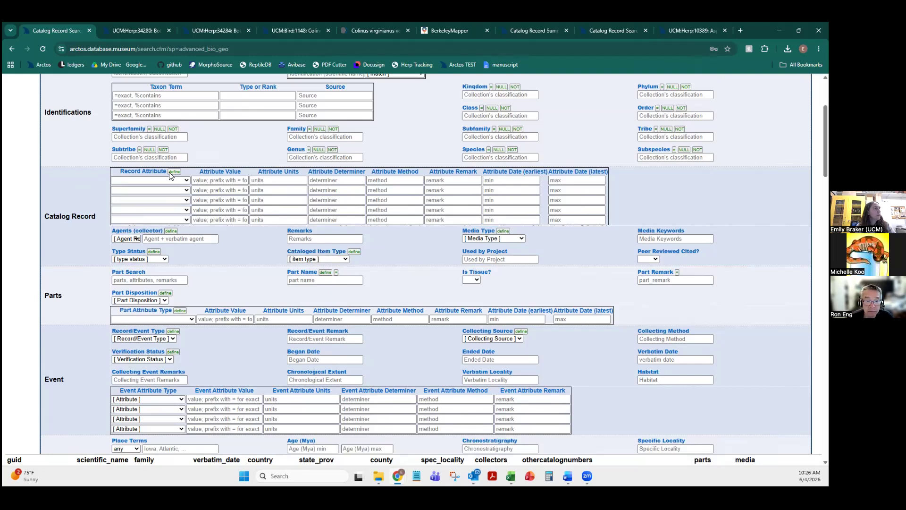
click(150, 182)
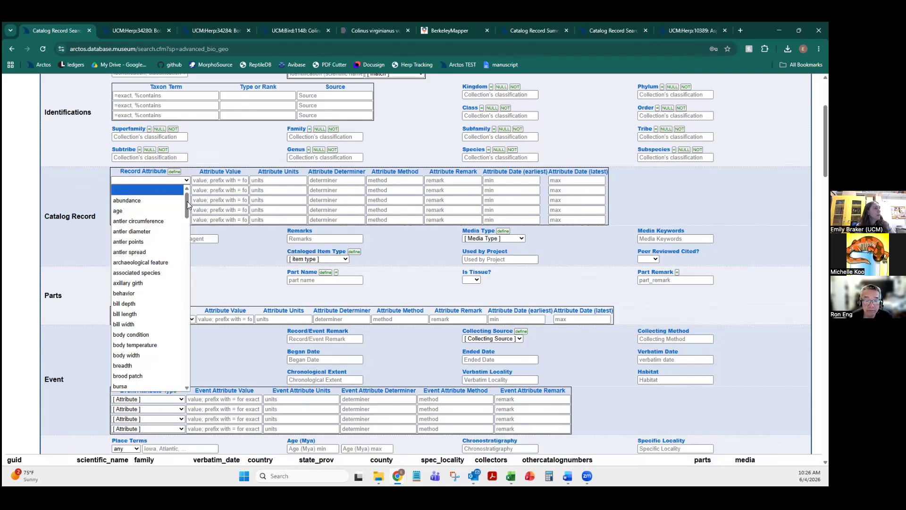
drag(186, 203, 187, 277)
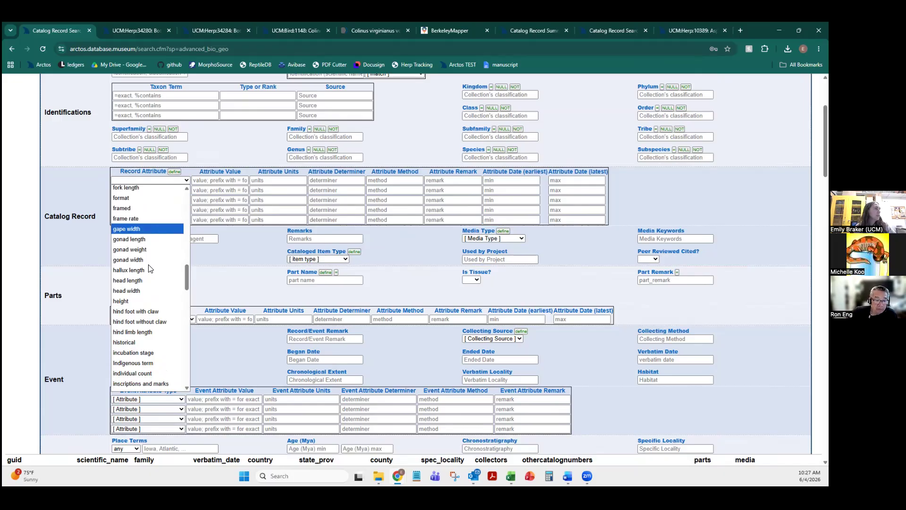
scroll(154, 257, down, 3)
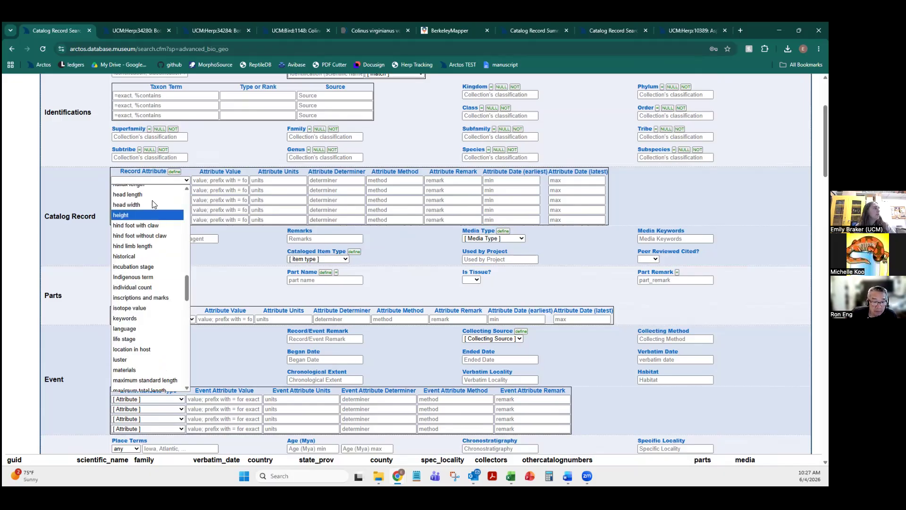
scroll(150, 227, up, 3)
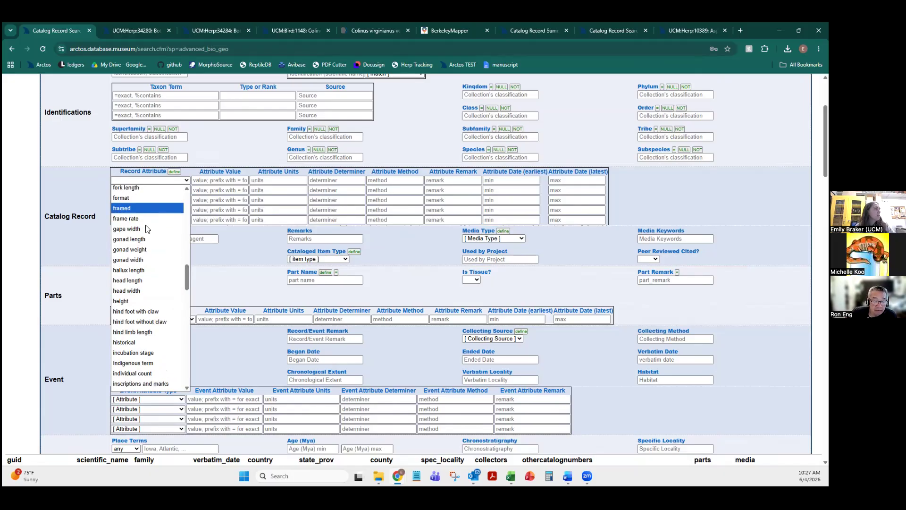
scroll(146, 228, down, 6)
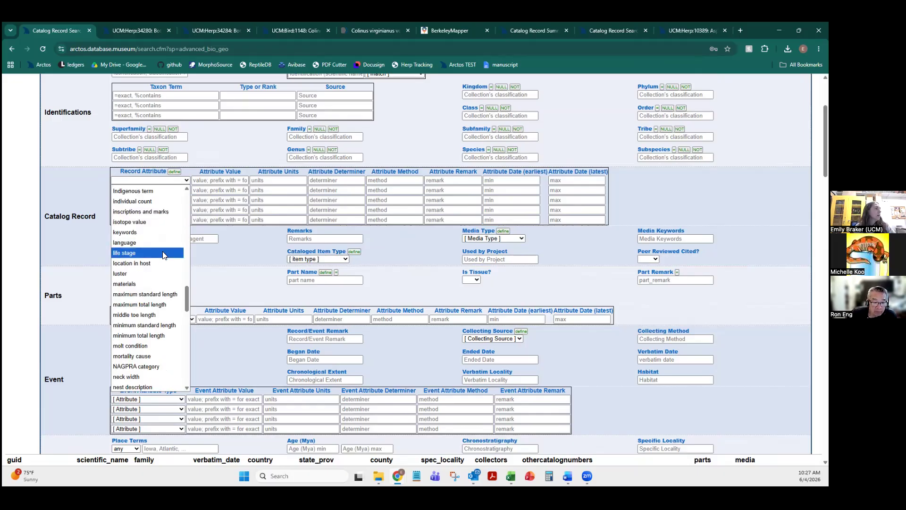
scroll(164, 258, down, 3)
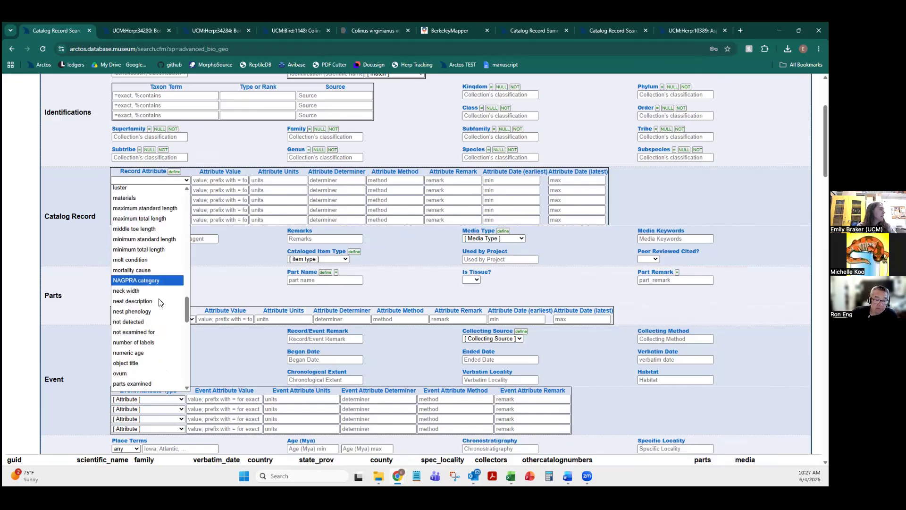
scroll(156, 287, down, 3)
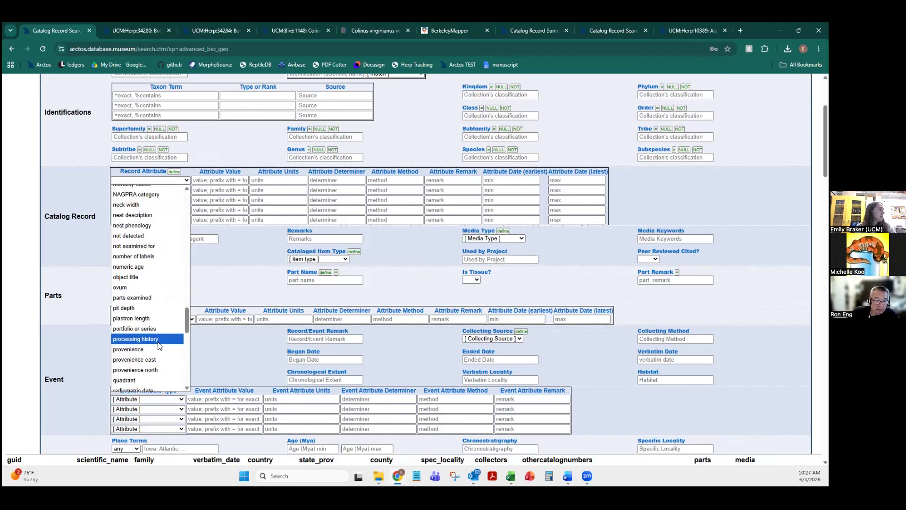
scroll(153, 332, down, 3)
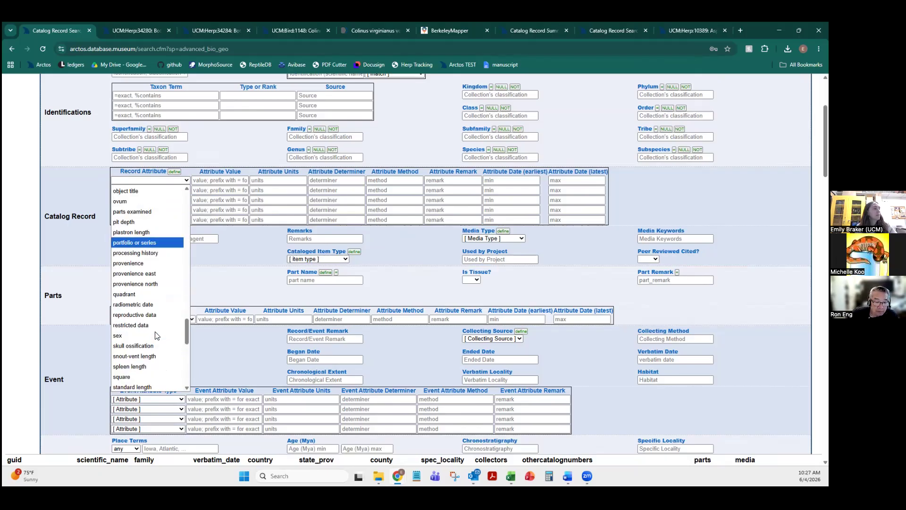
scroll(156, 335, down, 9)
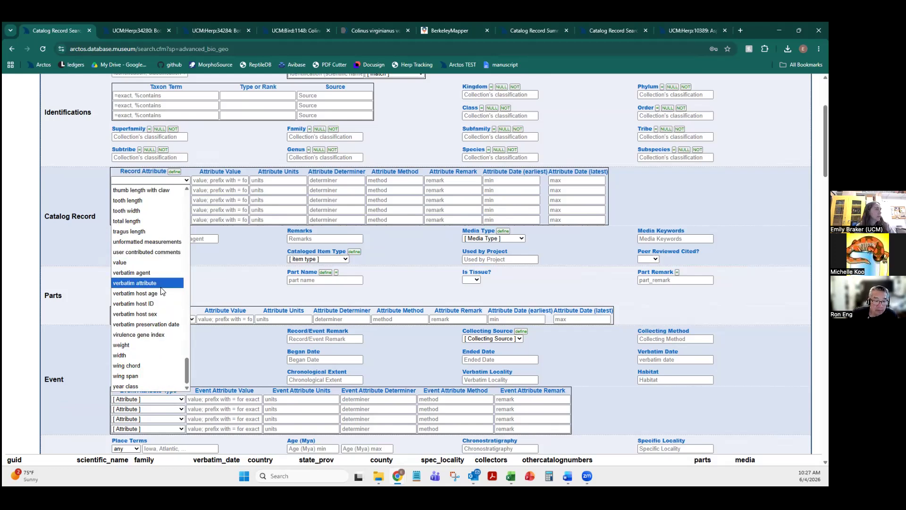
scroll(187, 287, up, 8)
click(129, 272)
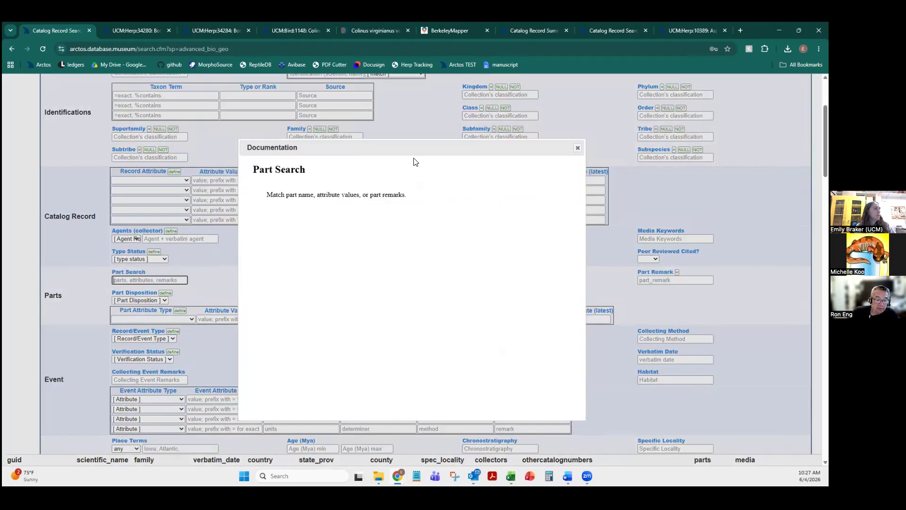
click(577, 150)
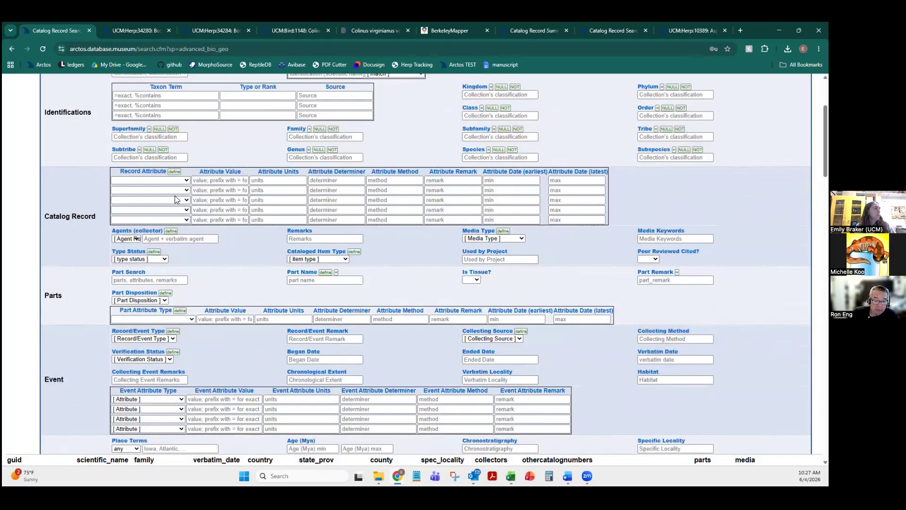
Step: Set the first record attribute criterion to "examined for" and enter "orth" as its attribute value
click(183, 179)
scroll(172, 215, down, 4)
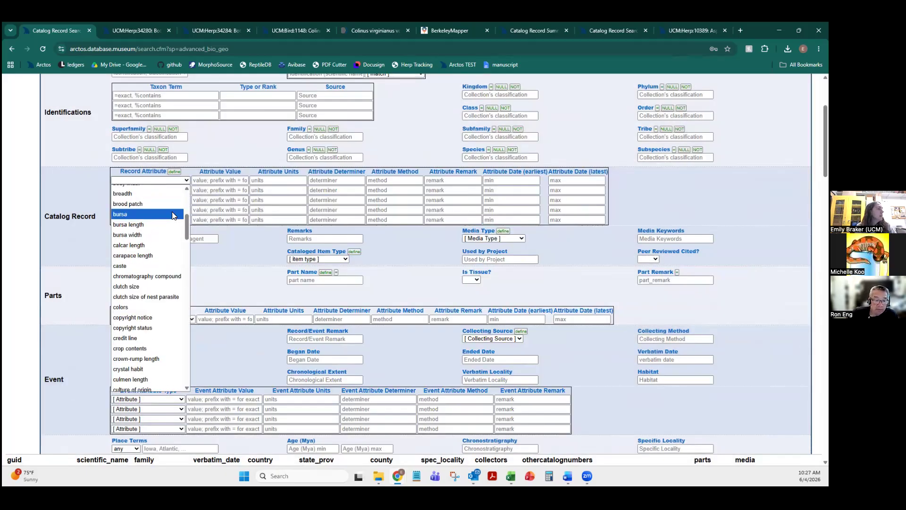
scroll(172, 216, down, 4)
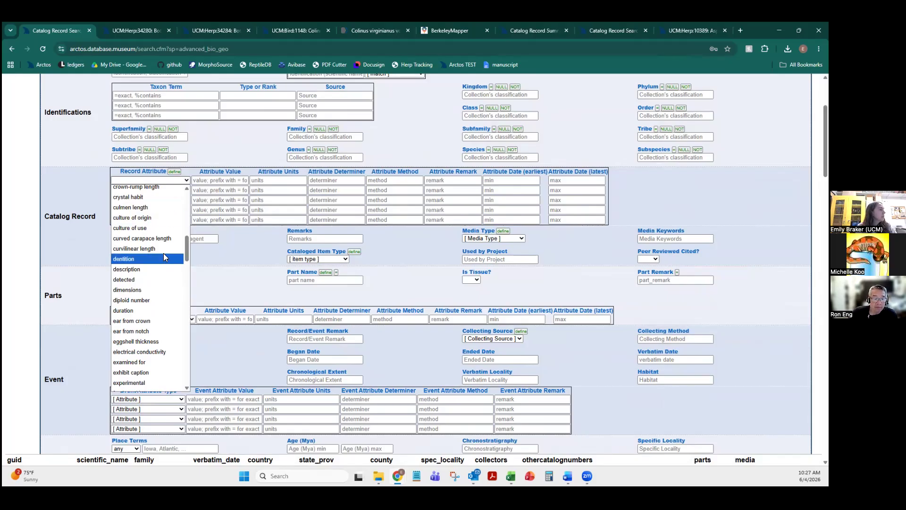
scroll(164, 256, down, 3)
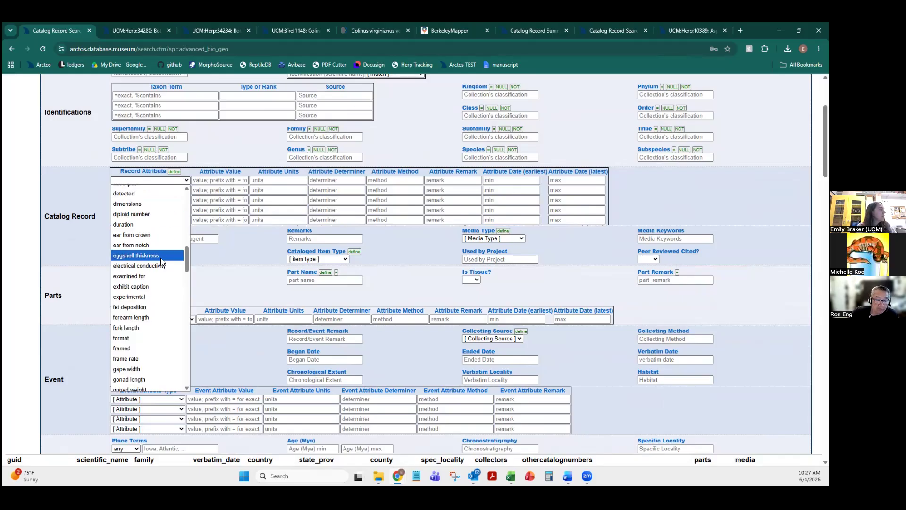
click(138, 277)
click(208, 179)
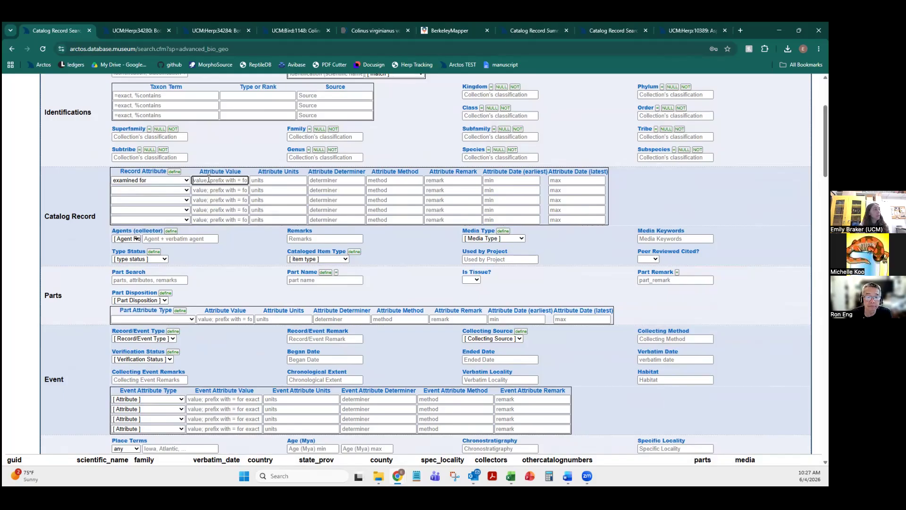
text(orth)
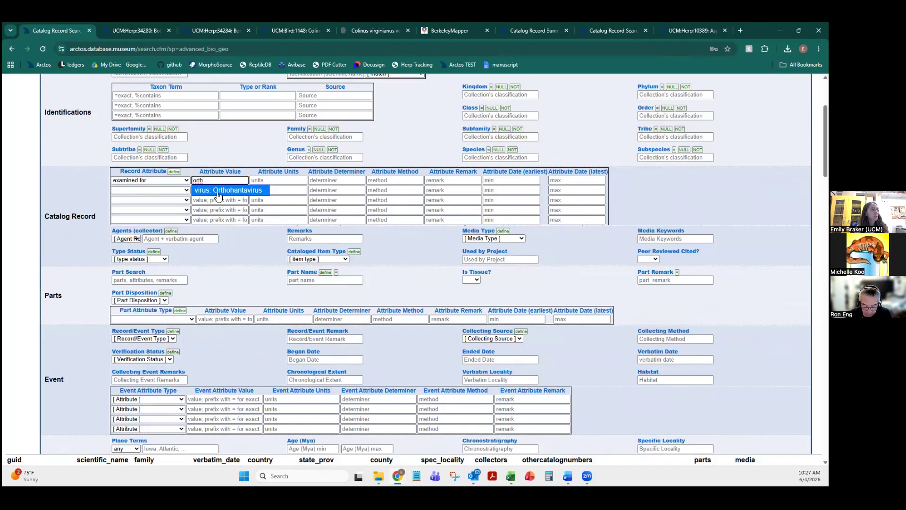
Step: Open the record attribute definitions and examine the descriptions and the collections using each attribute, from abundance onward
click(173, 172)
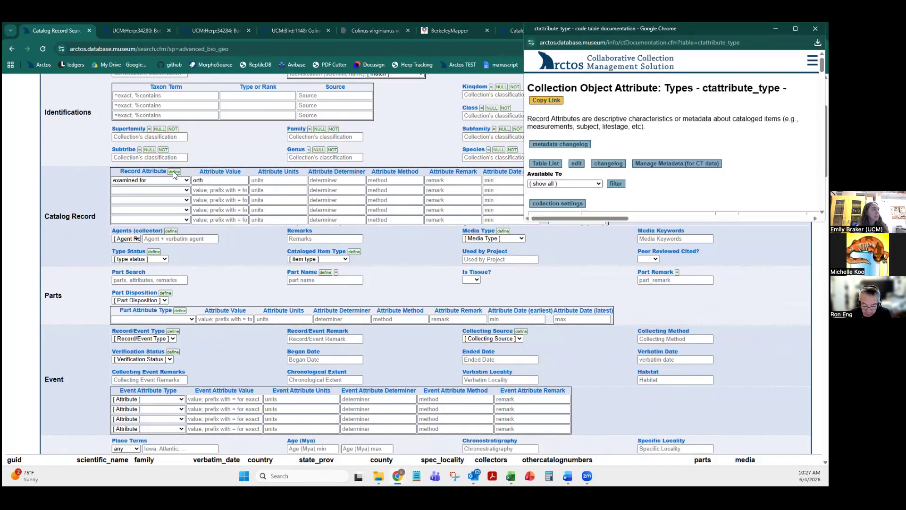
scroll(690, 129, down, 1)
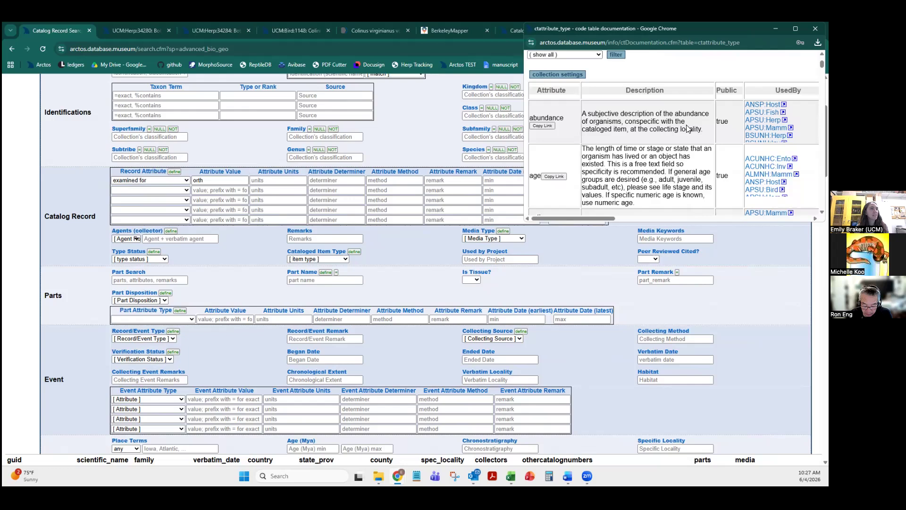
scroll(653, 133, down, 1)
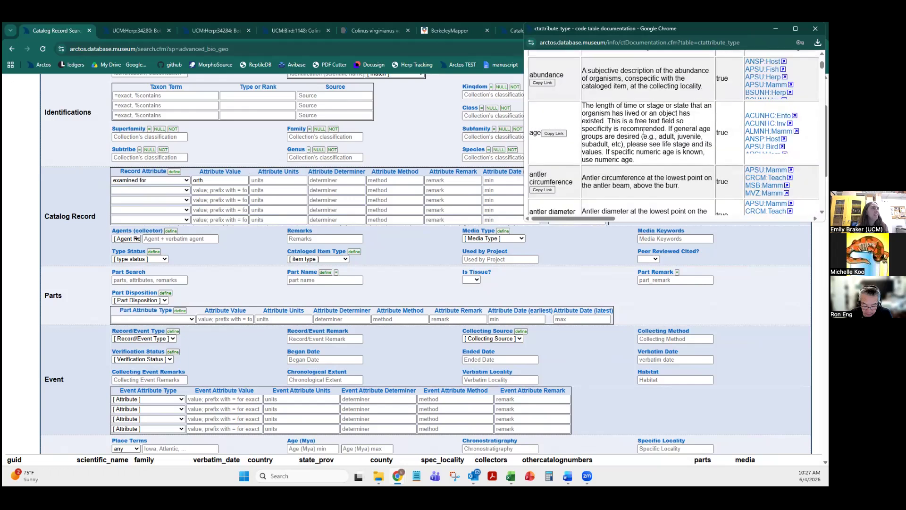
scroll(641, 165, down, 2)
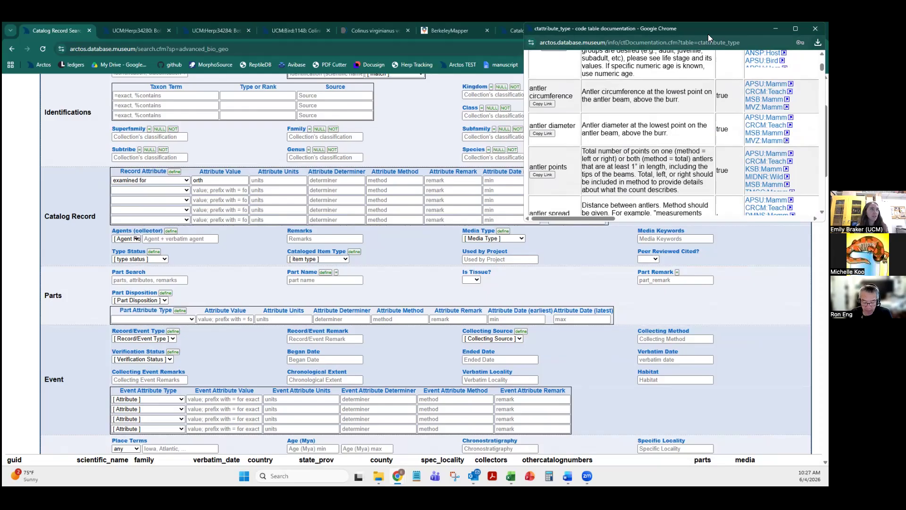
Step: Close the record attribute definitions and clear both the attribute and its value from the first record attribute criterion
drag(815, 28, 760, 61)
click(760, 62)
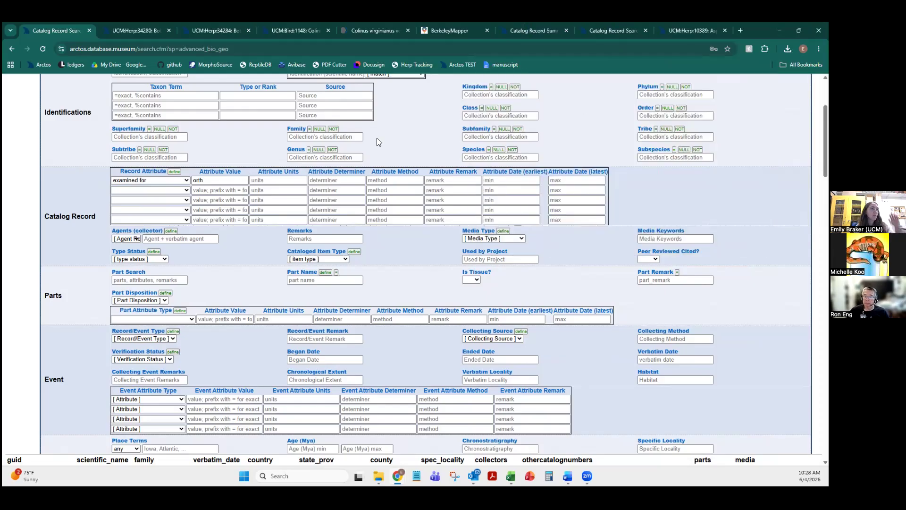
mouse_move(226, 175)
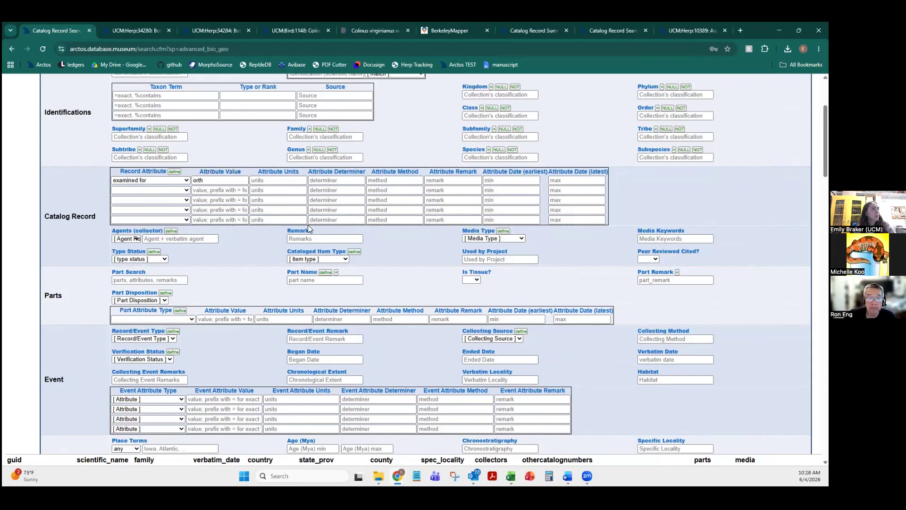
drag(220, 182, 173, 182)
key(BackSpace)
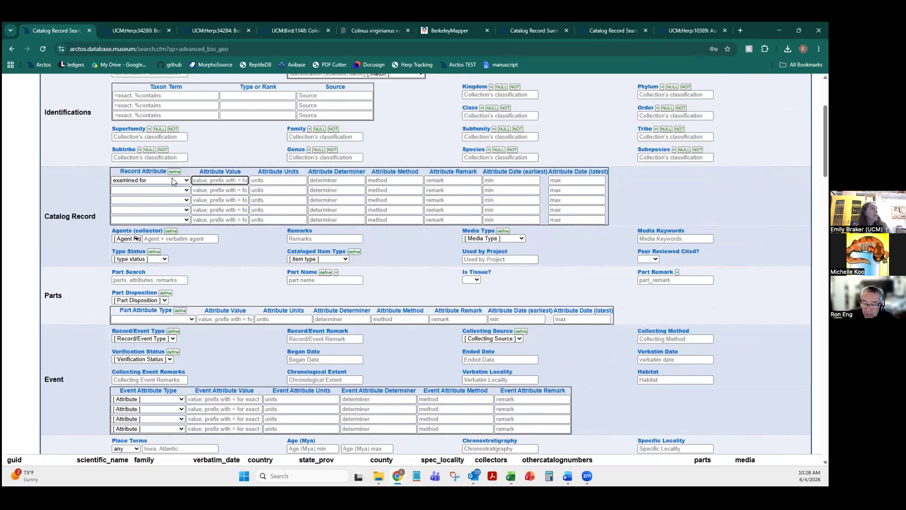
click(146, 182)
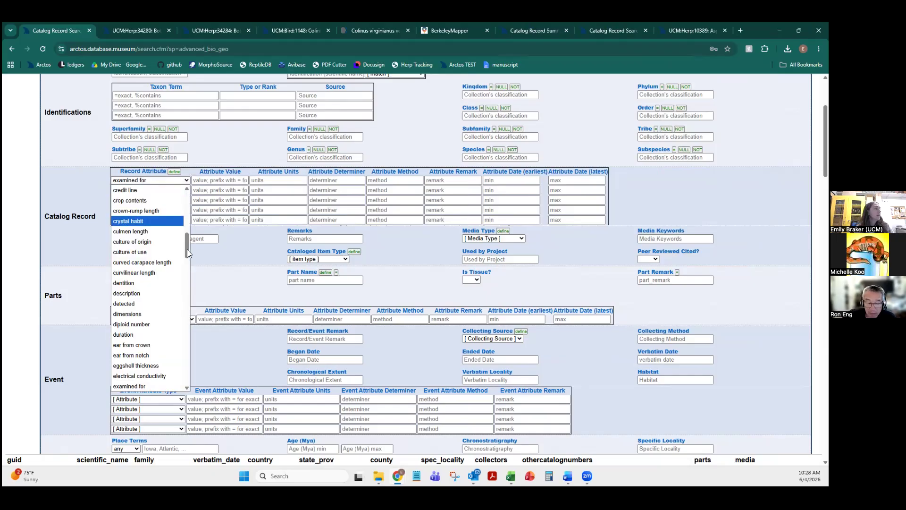
scroll(177, 192, up, 5)
click(147, 187)
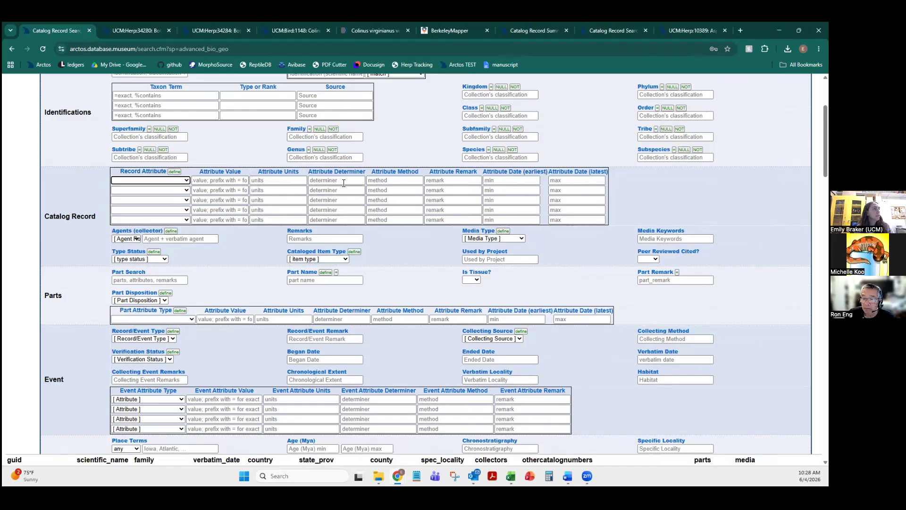
Step: Examine the first record attribute row's attribute choices and determiner field without selecting or entering anything
click(313, 181)
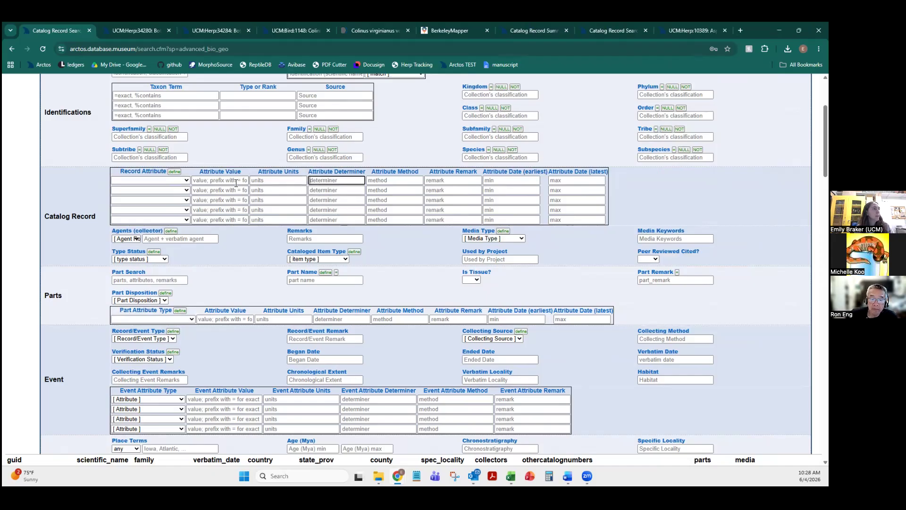
click(174, 181)
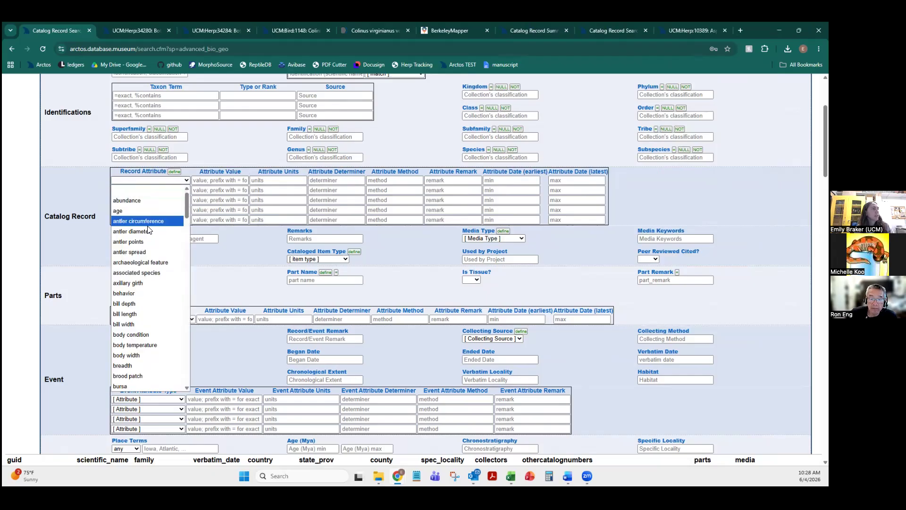
click(343, 180)
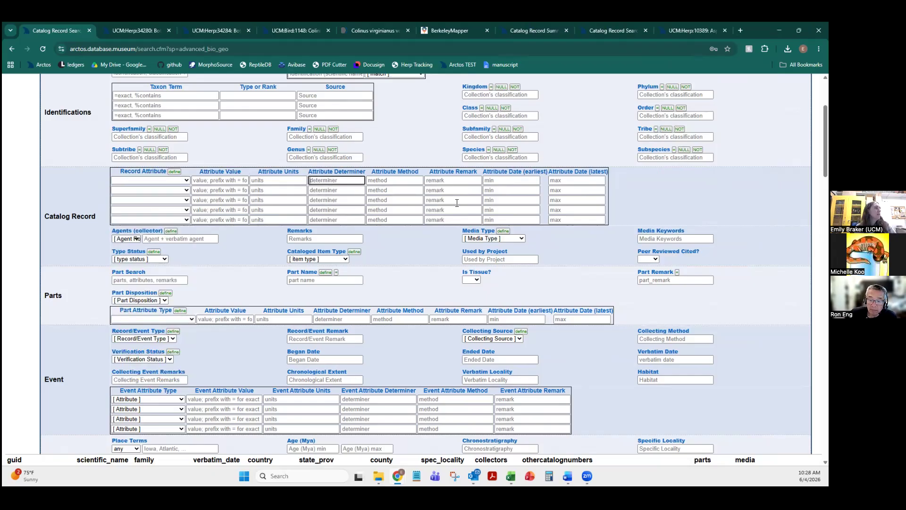
Step: Examine the available cataloged item types and part dispositions without selecting any of them
scroll(608, 197, down, 1)
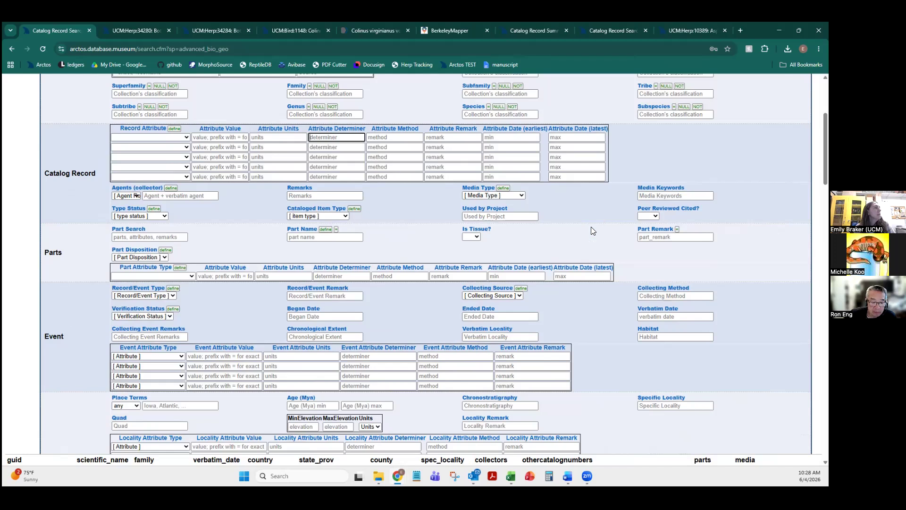
scroll(572, 219, down, 1)
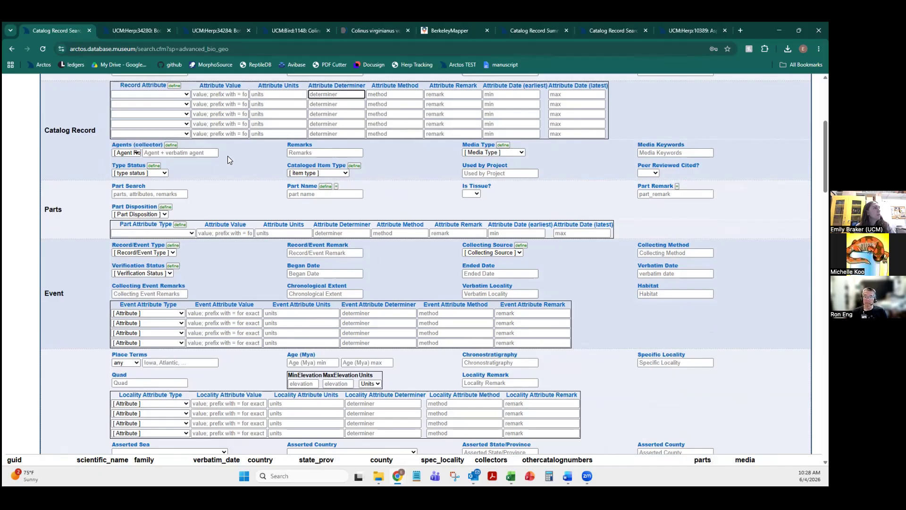
click(327, 173)
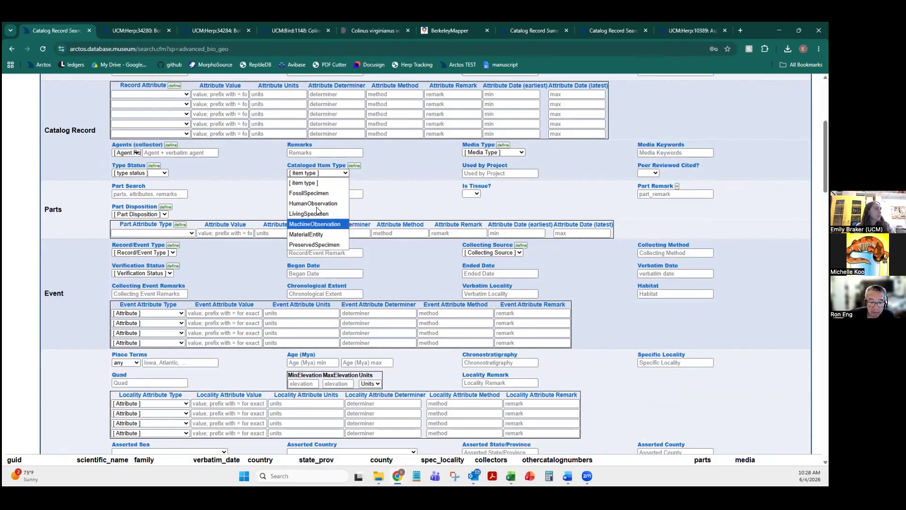
click(366, 173)
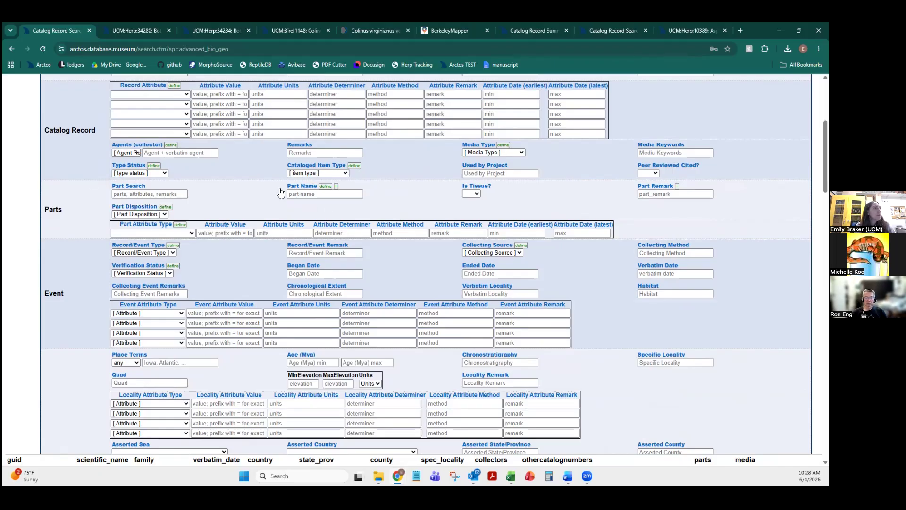
click(135, 214)
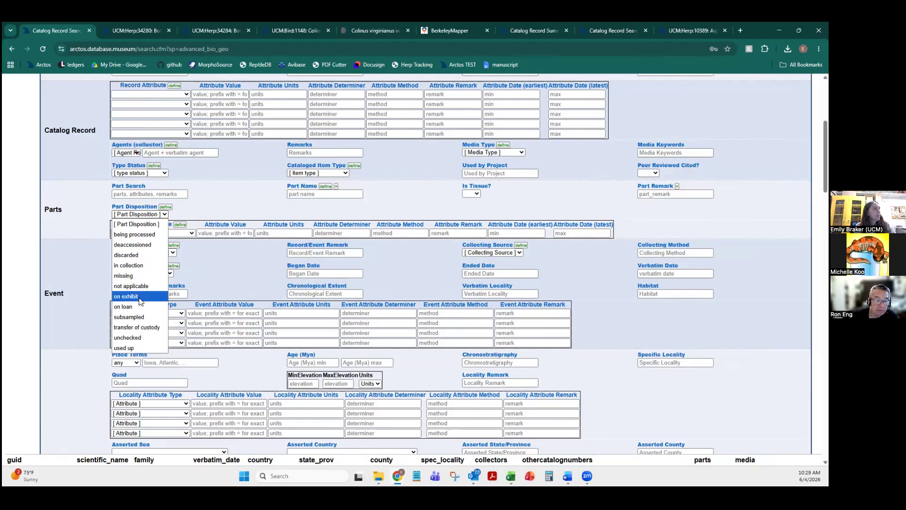
click(245, 201)
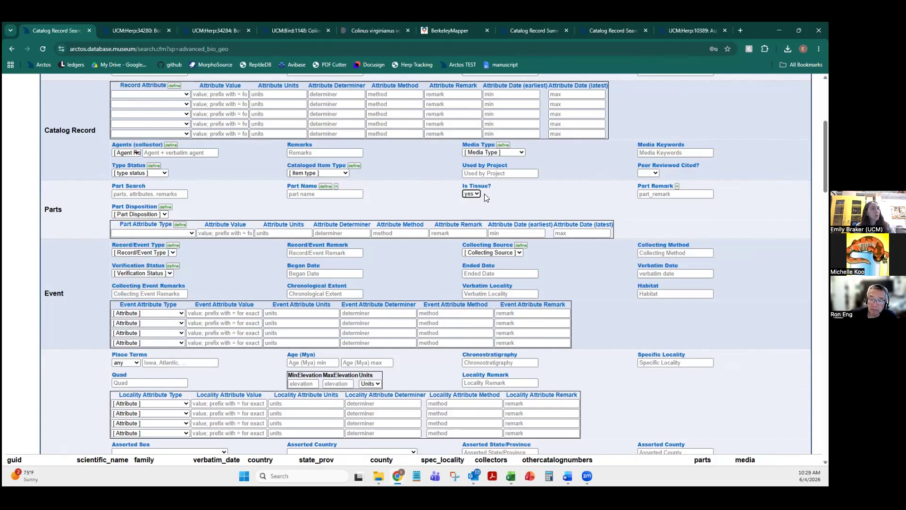
Step: Reset the Is Tissue criterion in the Parts section to blank
click(471, 194)
click(464, 204)
scroll(329, 149, down, 2)
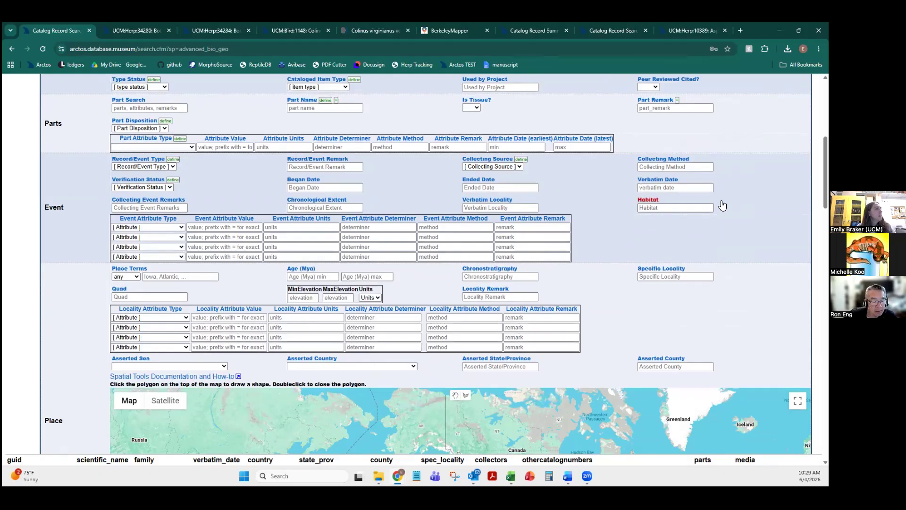
Step: Review the Record/Event Type and Collecting Source options and the Ended Date documentation in the Event section
click(166, 168)
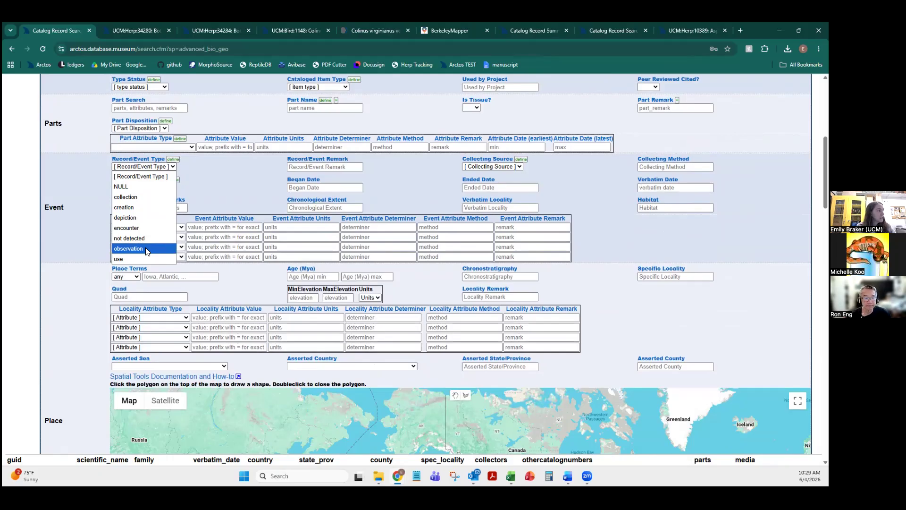
click(239, 178)
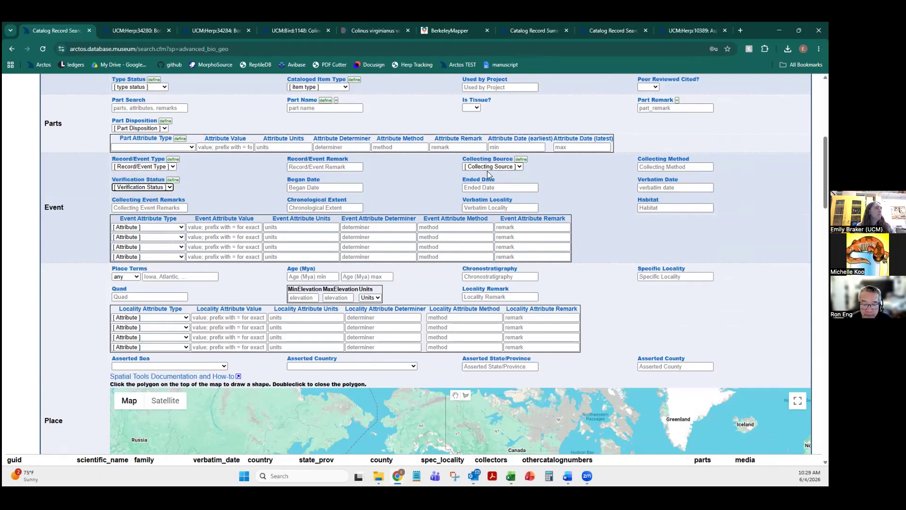
click(495, 168)
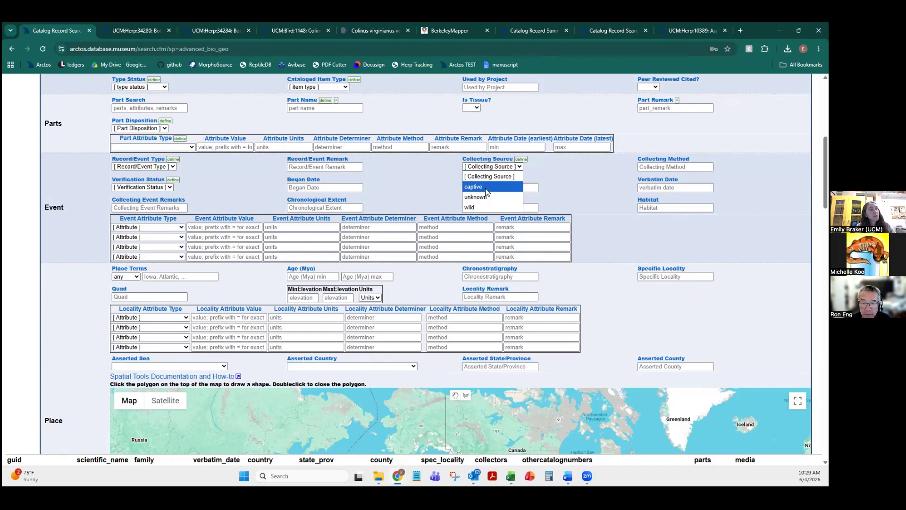
click(586, 180)
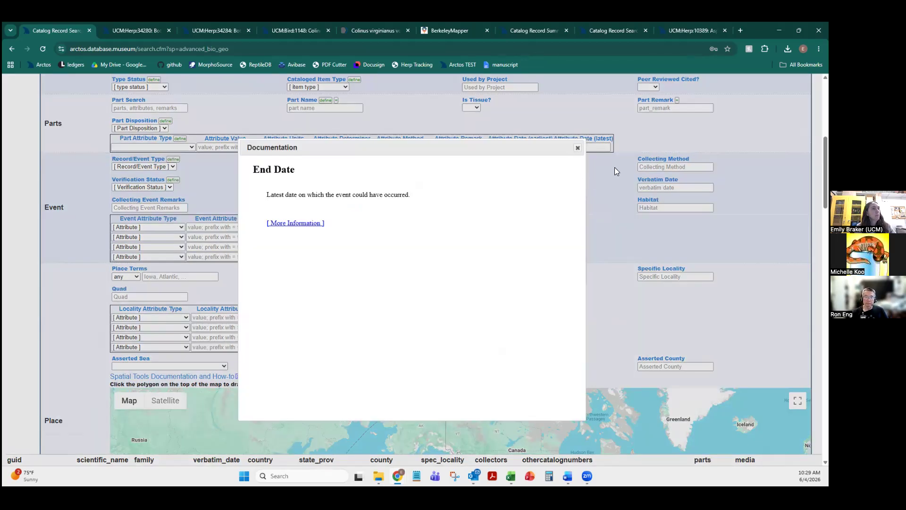
click(577, 149)
click(656, 166)
click(654, 208)
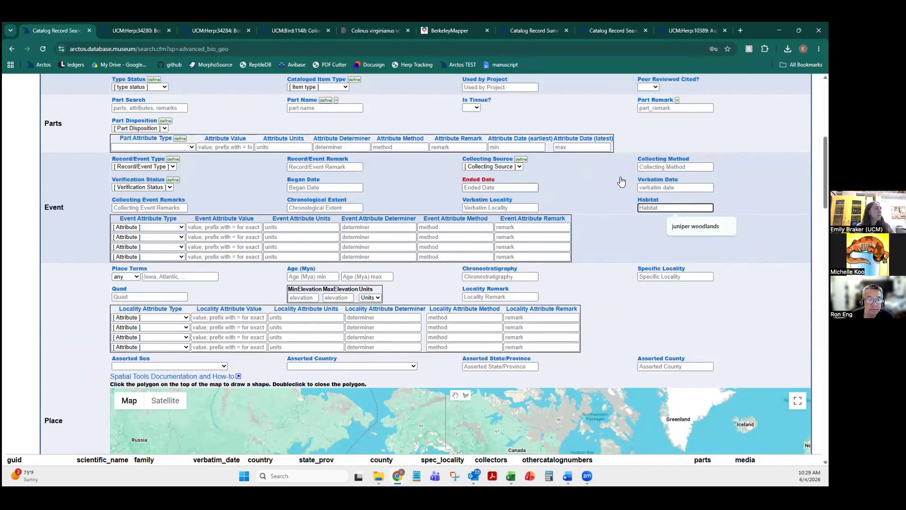
click(621, 182)
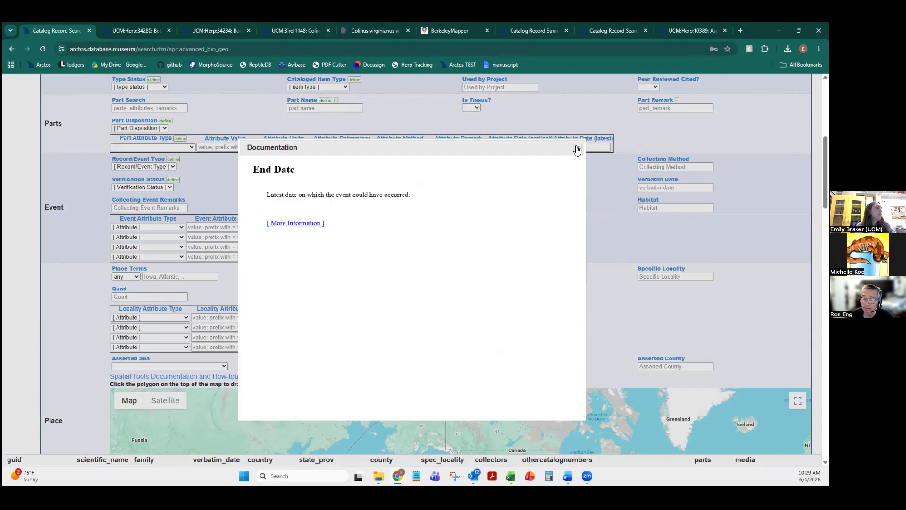
click(577, 148)
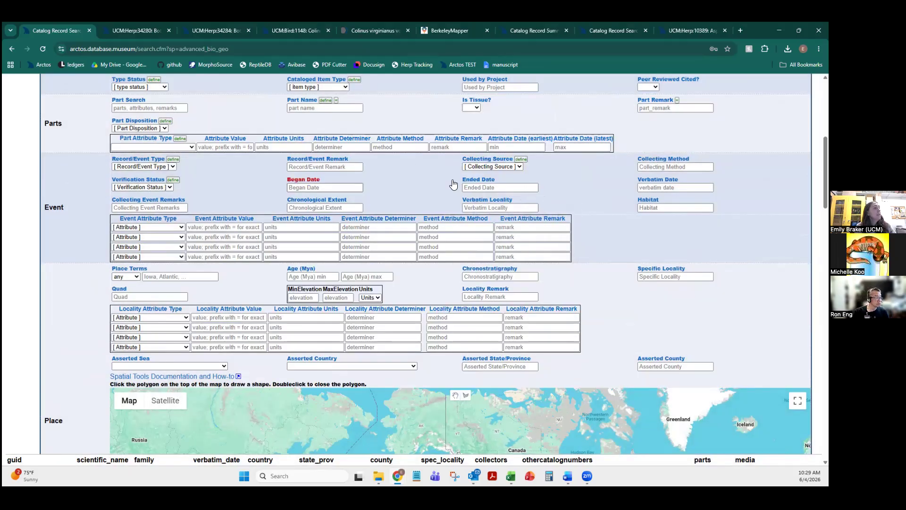
Step: Set the event's Began Date to 1876-01-01 and its Ended Date to 1900-12-31
click(304, 189)
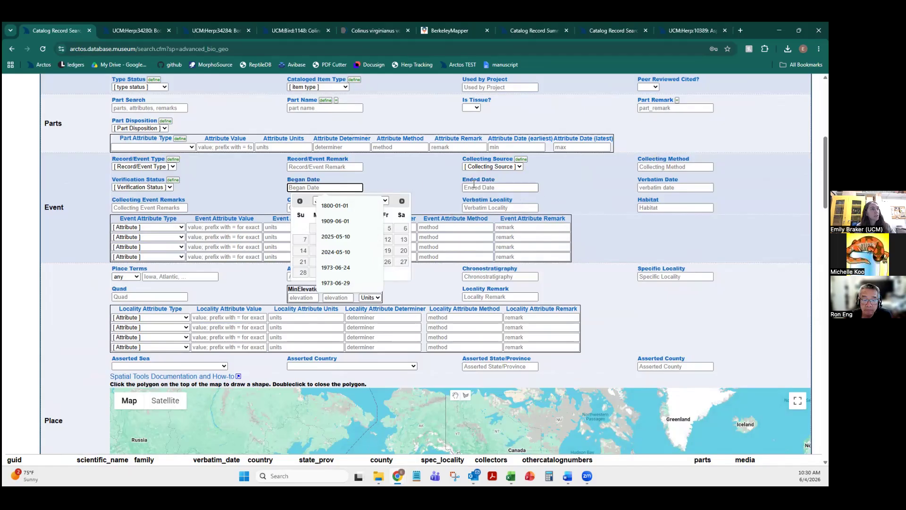
click(329, 183)
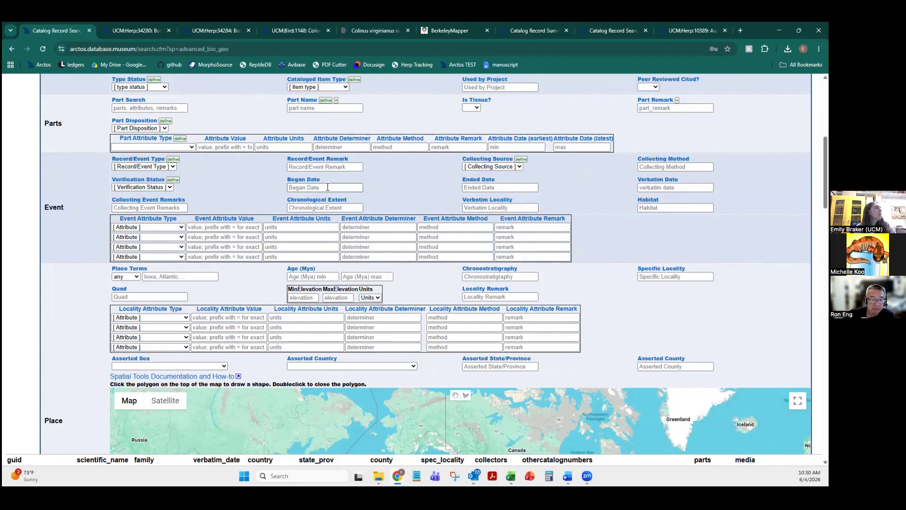
click(327, 186)
text(1876)
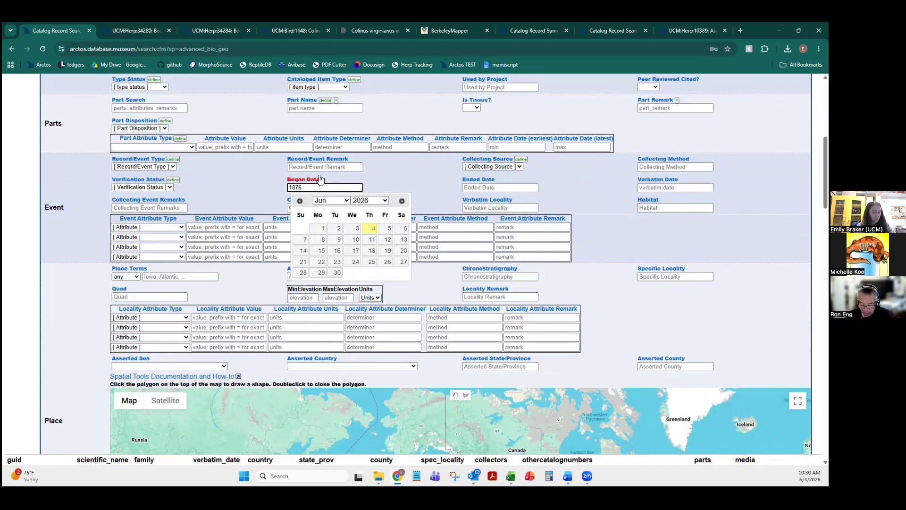
text(-01-)
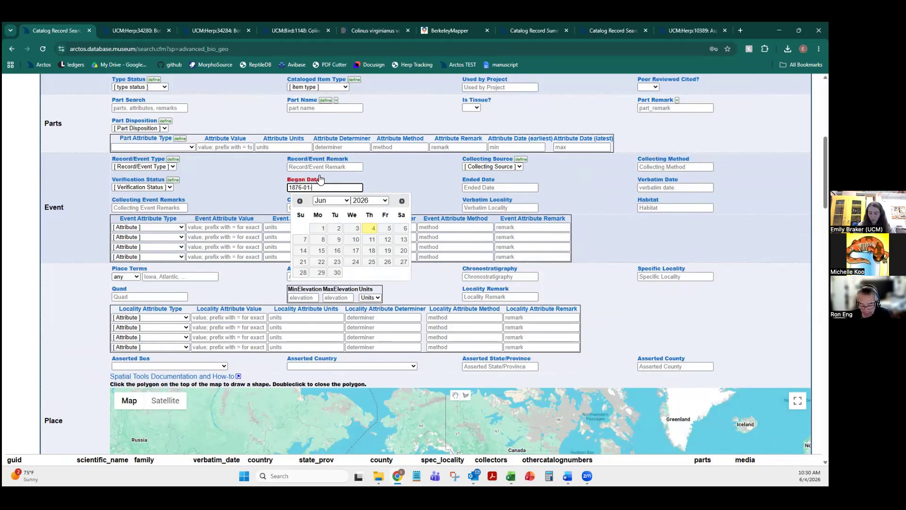
text(01)
drag(478, 181, 482, 186)
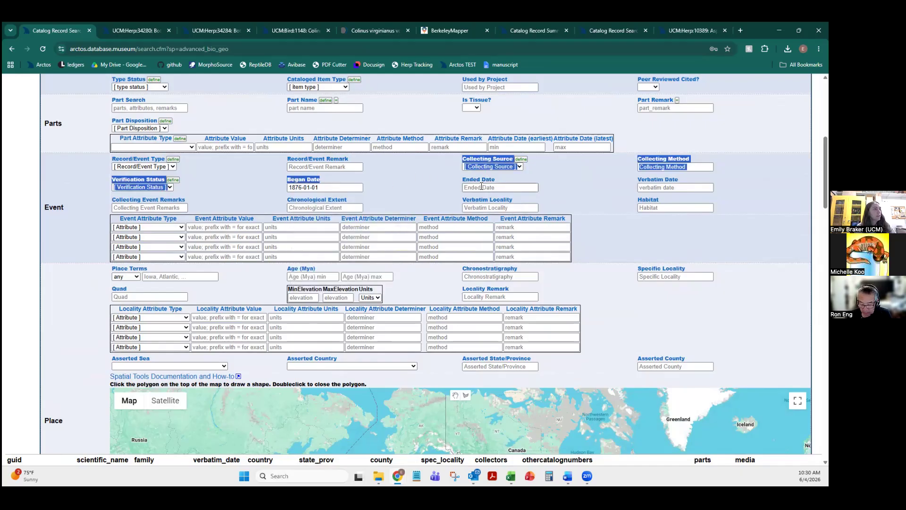
click(481, 187)
text(1900)
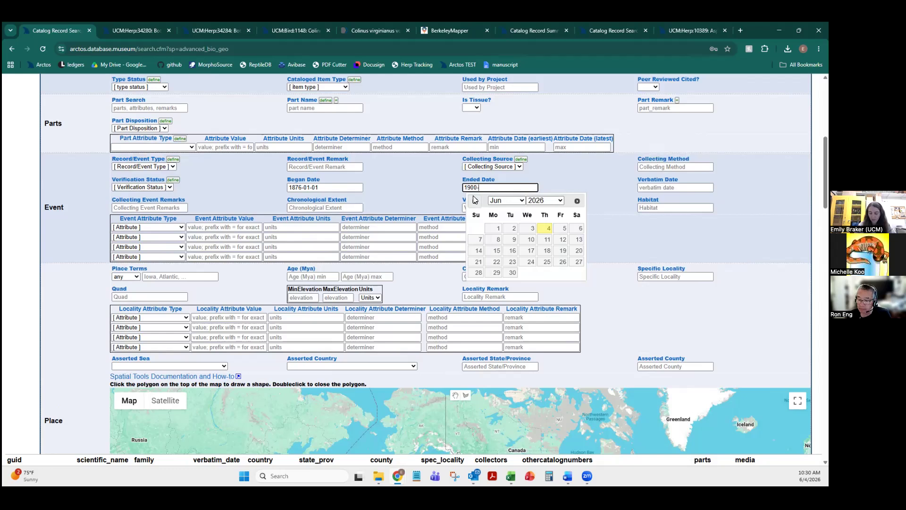
text(-12-31)
Step: Check the Began Date documentation and clear both the Ended Date and Began Date fields
click(303, 179)
click(578, 149)
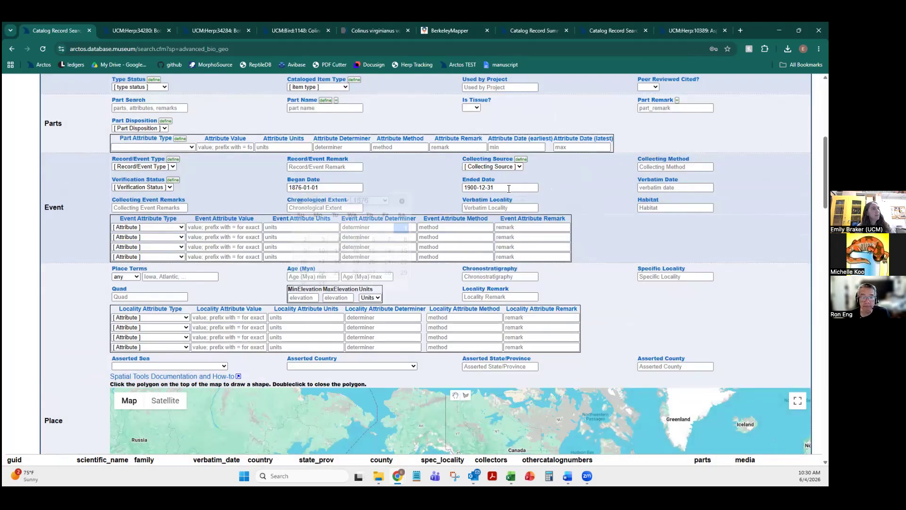
key(ctrl+a)
key(BackSpace)
click(330, 187)
key(ctrl+a)
key(BackSpace)
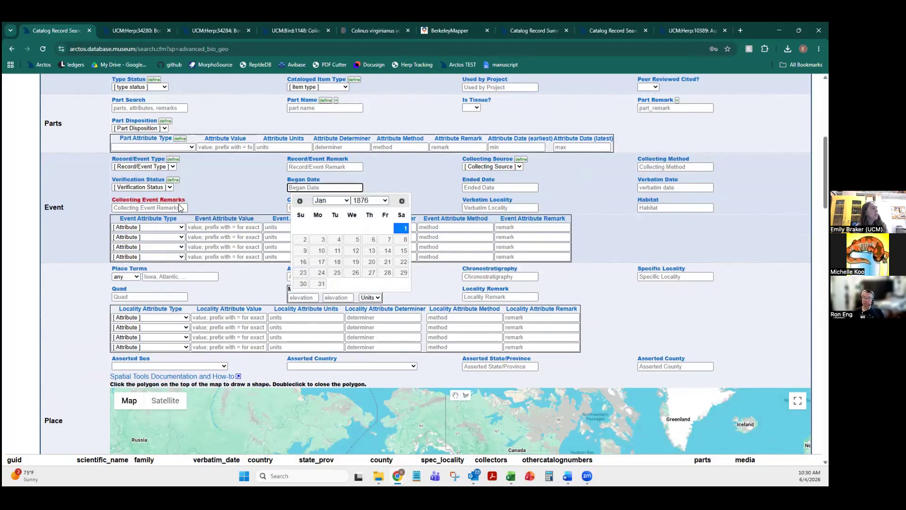
Step: Review the Collecting Event Remarks documentation, the available Event Attribute types and the Place search fields
click(161, 200)
click(578, 148)
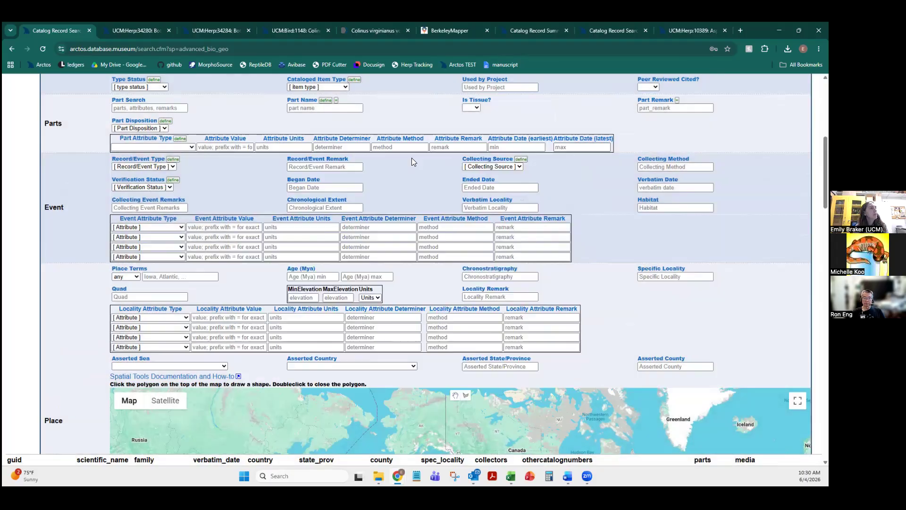
click(163, 227)
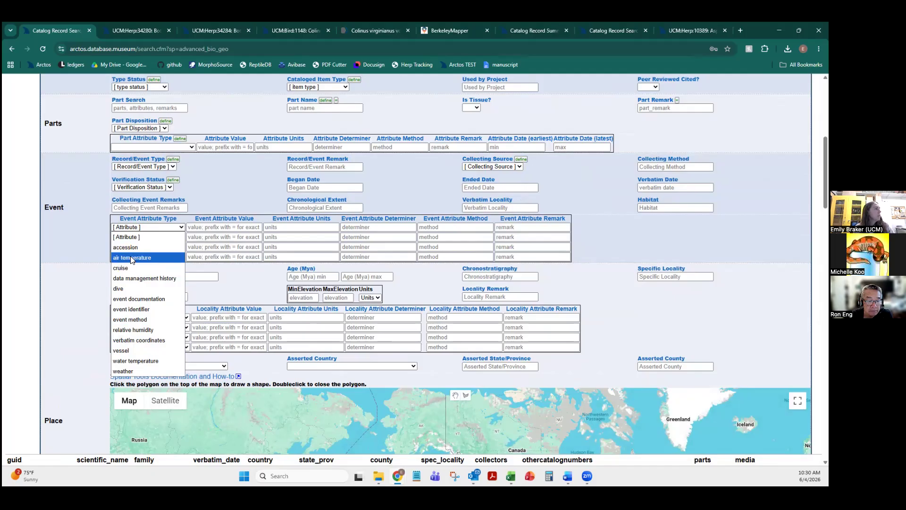
click(95, 229)
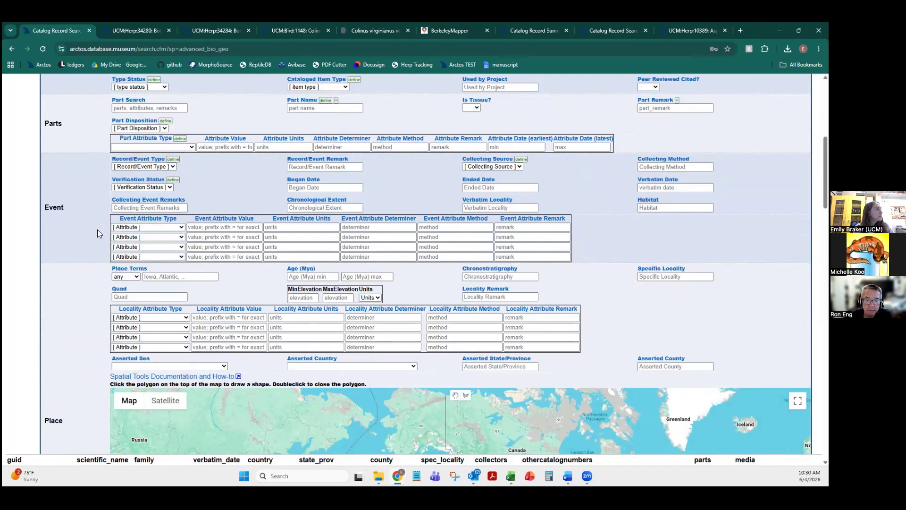
scroll(94, 234, down, 1)
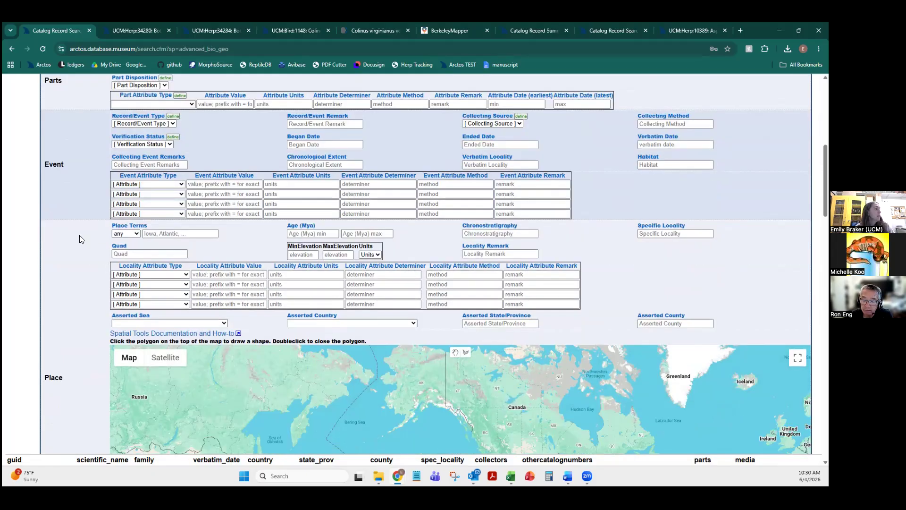
scroll(94, 229, down, 2)
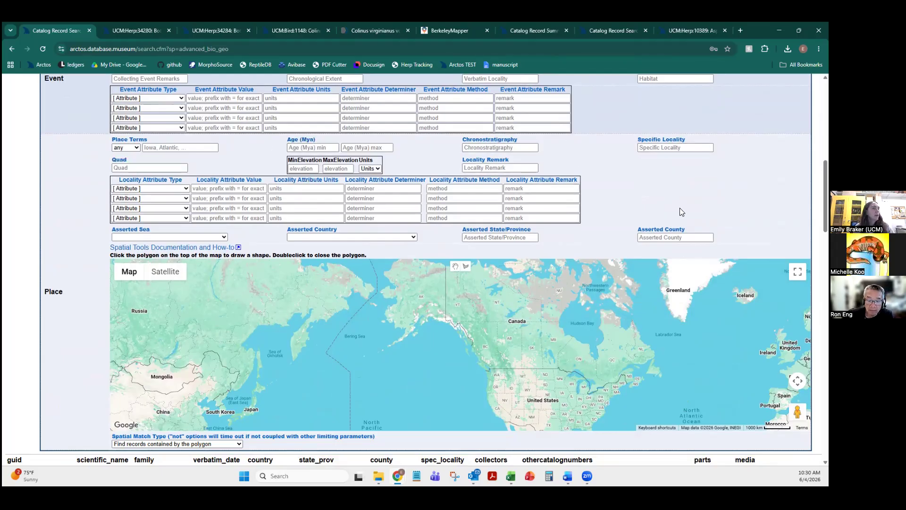
Step: Restrict the search to the UCM:Herp collection and set the Media Type filter to Any
scroll(706, 194, up, 15)
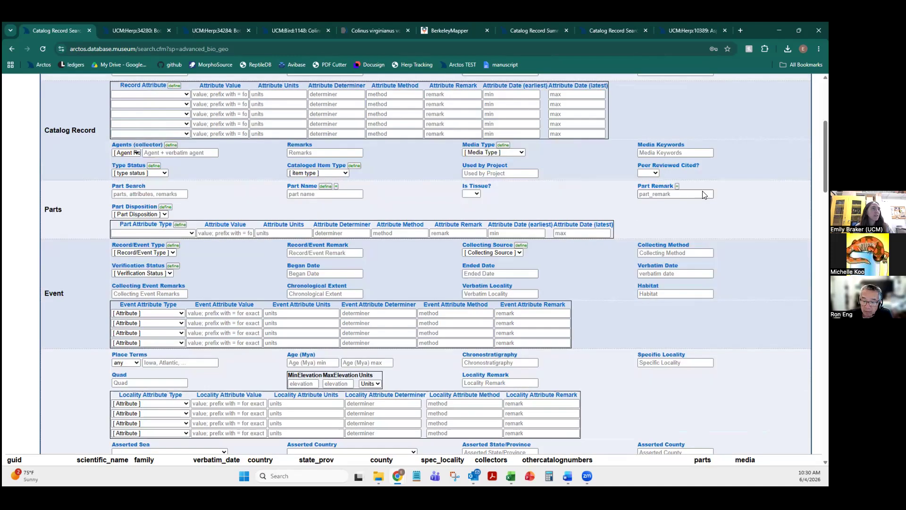
click(158, 142)
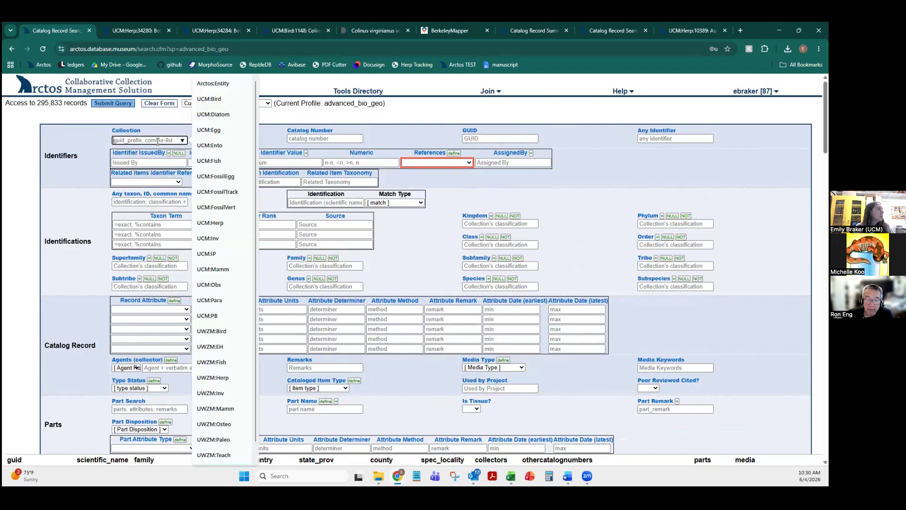
click(218, 224)
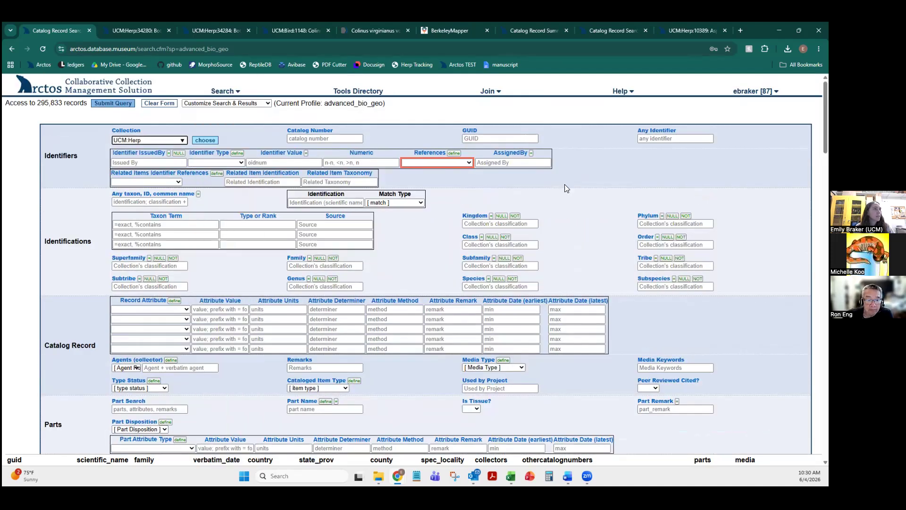
scroll(567, 188, down, 1)
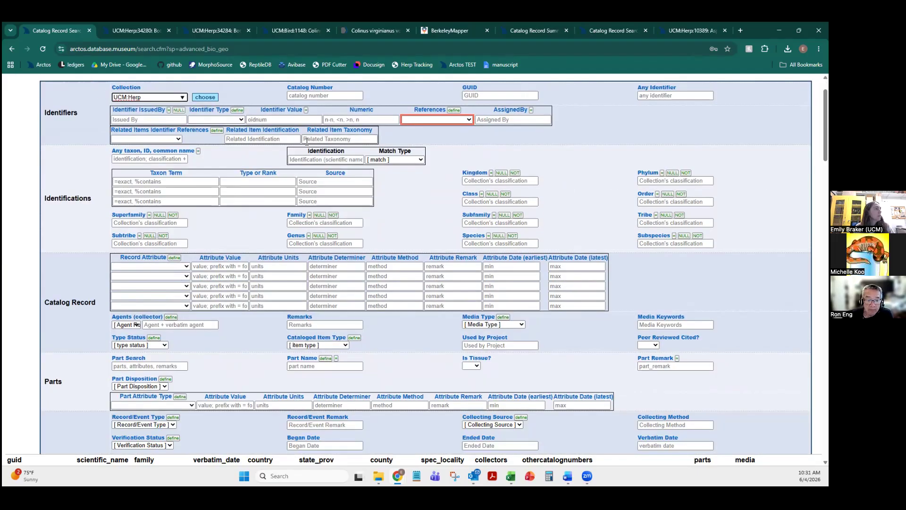
scroll(435, 267, down, 1)
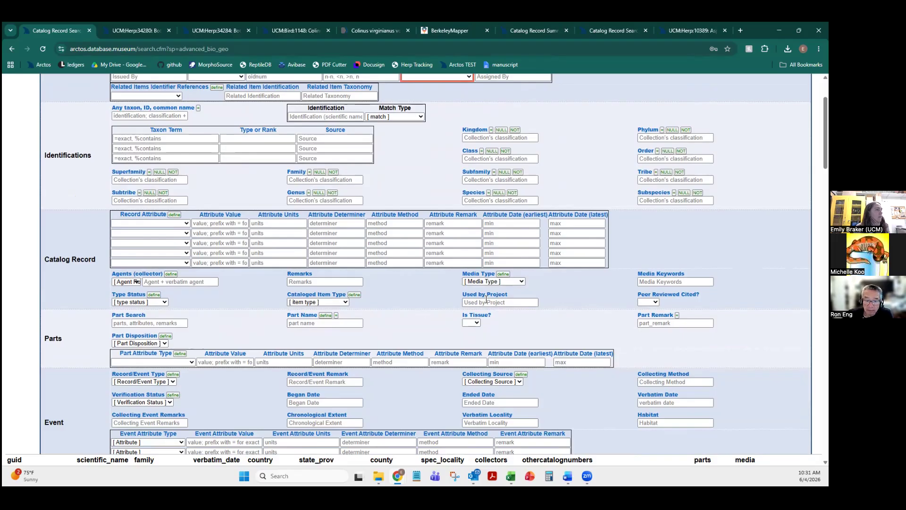
click(479, 282)
click(478, 301)
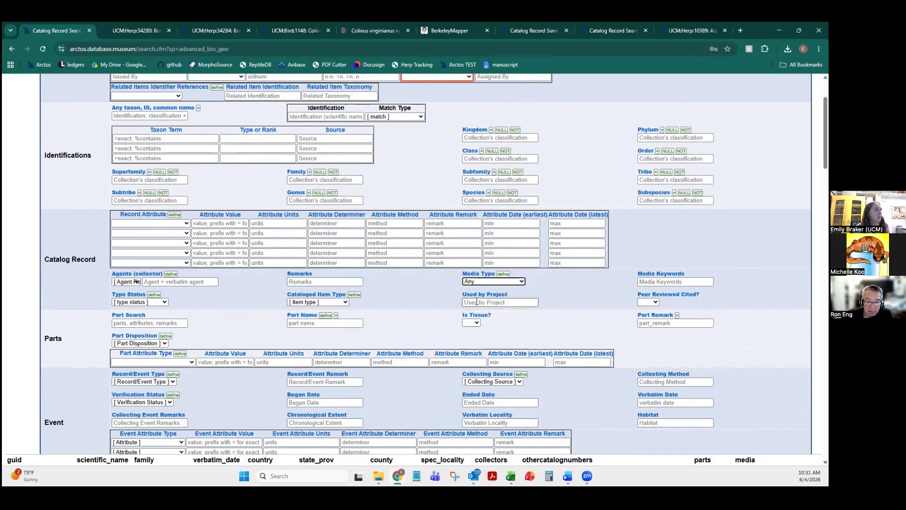
Step: Draw a closed seven-vertex search polygon on the Place map covering Mexico and Central America
scroll(425, 276, down, 5)
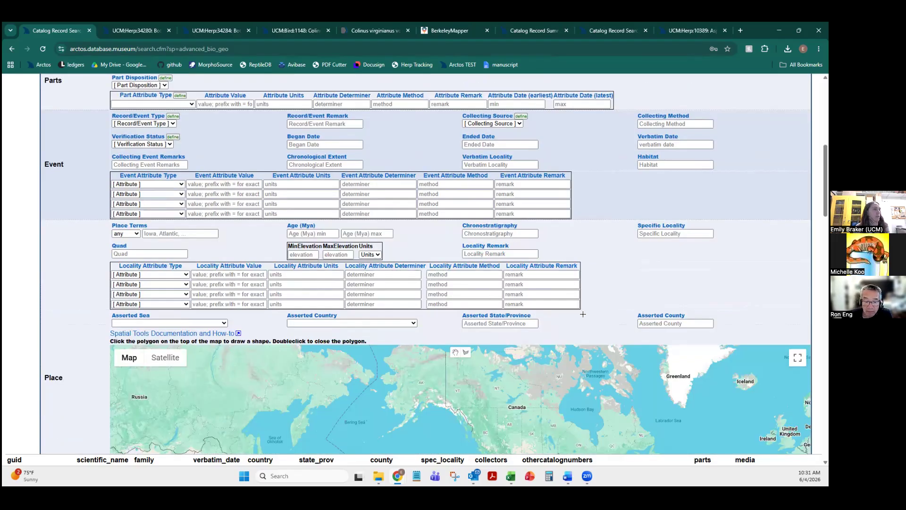
scroll(583, 314, down, 3)
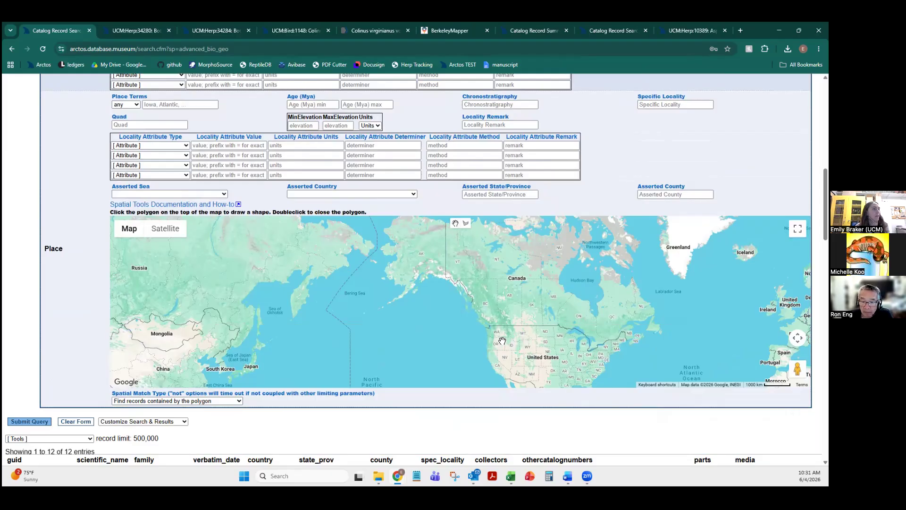
drag(498, 369, 447, 273)
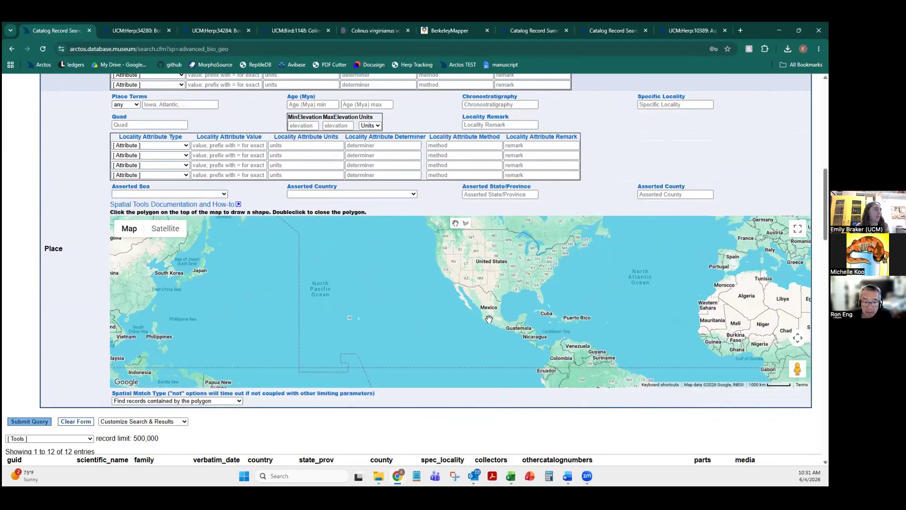
click(466, 224)
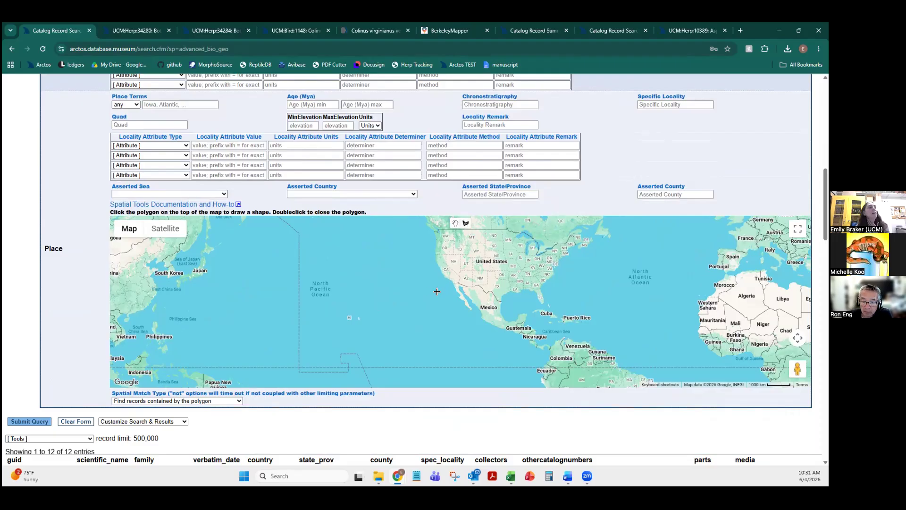
click(503, 194)
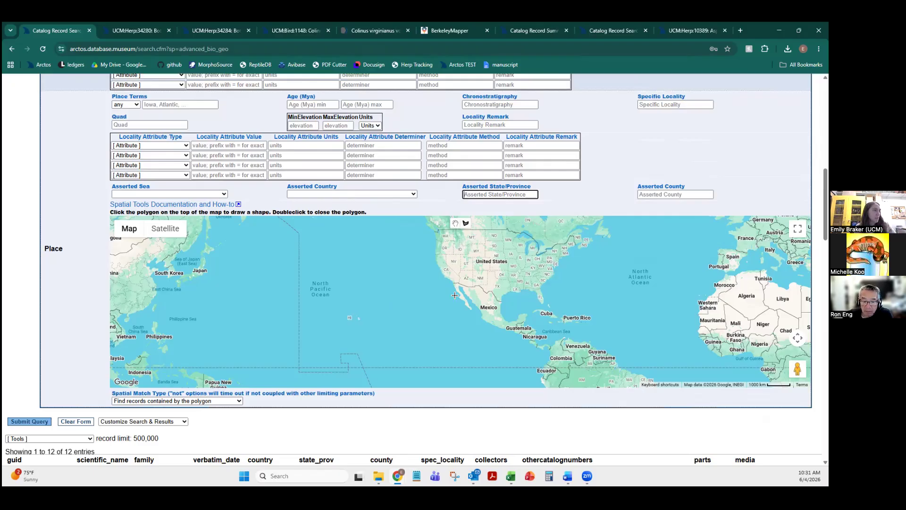
click(447, 281)
click(476, 286)
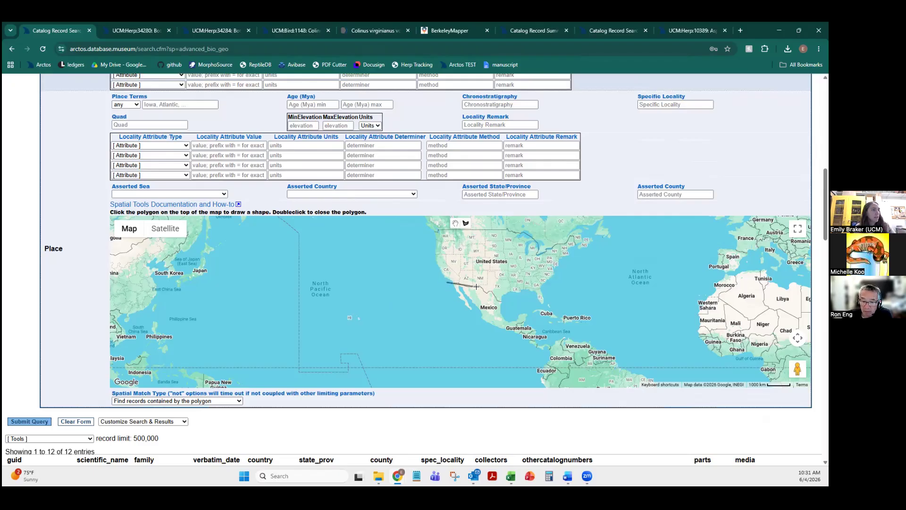
click(504, 303)
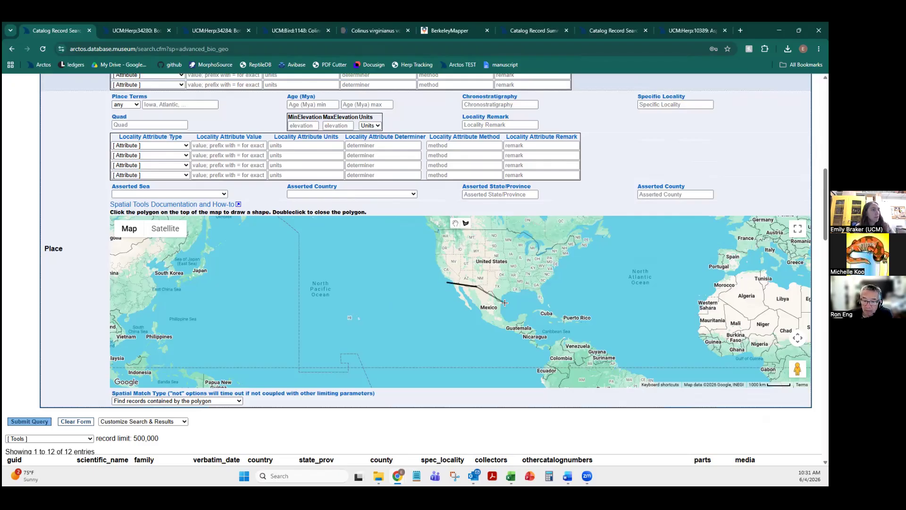
click(530, 313)
click(546, 355)
click(521, 344)
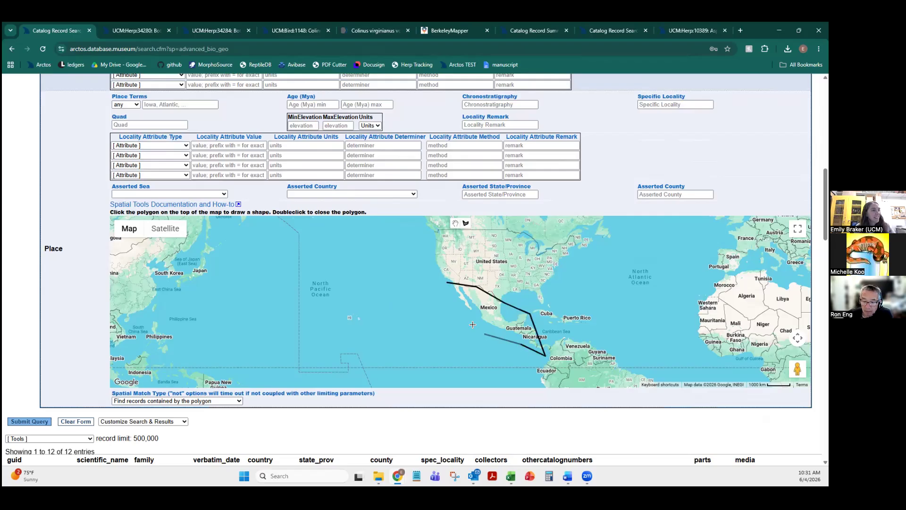
click(453, 303)
click(447, 283)
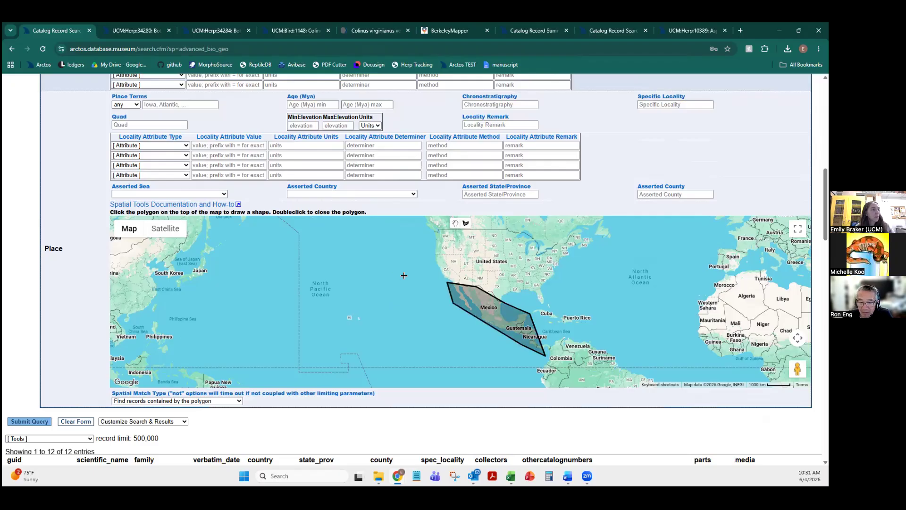
Step: Submit the query for UCM:Herp records with media contained by the drawn polygon
scroll(230, 336, down, 1)
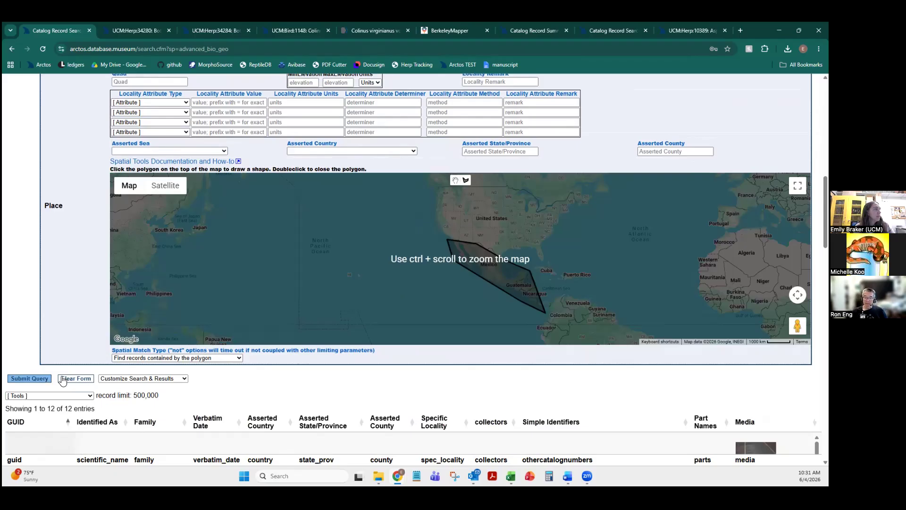
click(43, 376)
scroll(43, 376, down, 5)
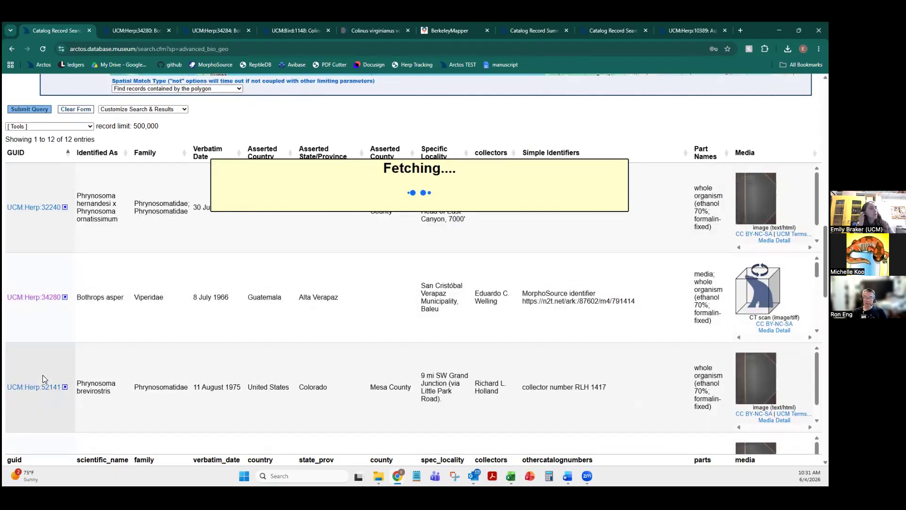
scroll(121, 364, up, 1)
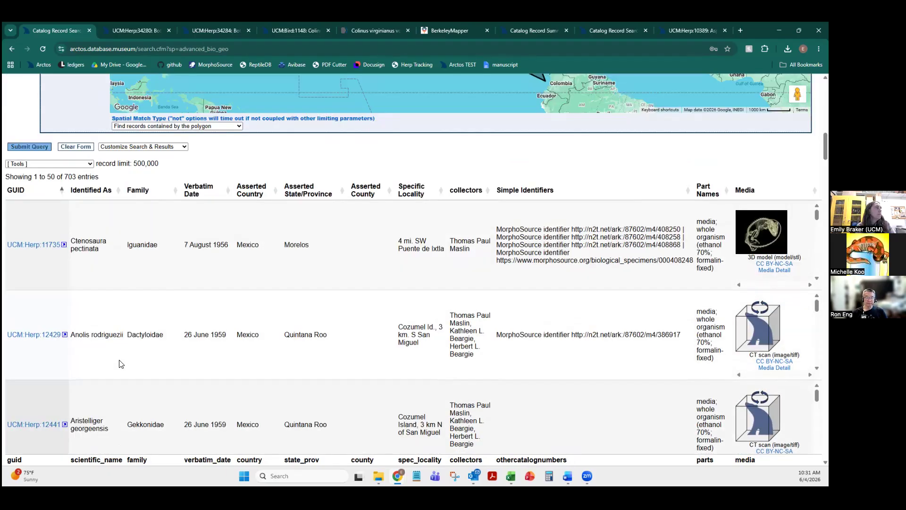
scroll(137, 325, up, 3)
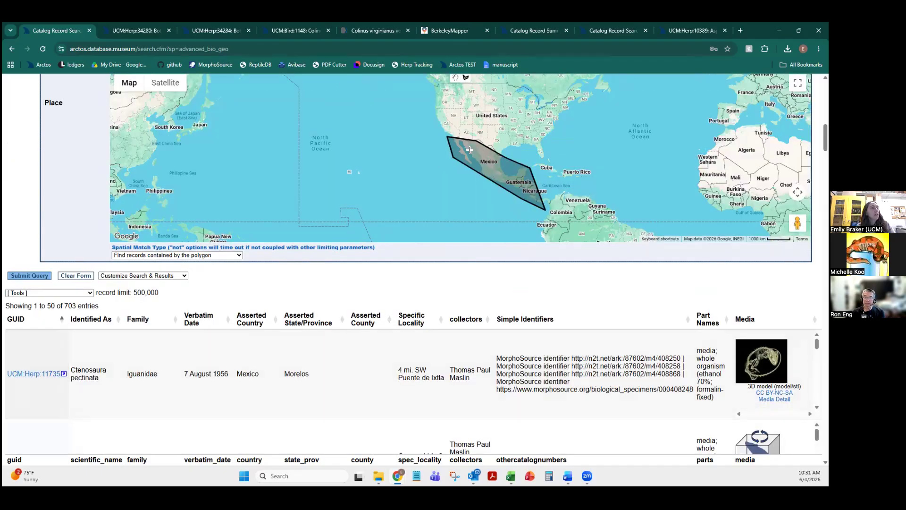
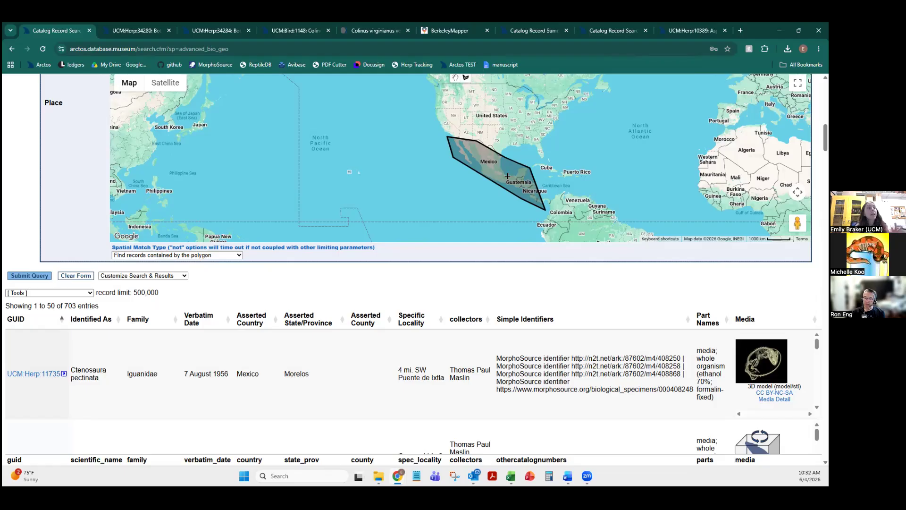
Step: Examine the returned records, checking their countries, localities, MorphoSource identifiers and attached media thumbnails against the search polygon
scroll(507, 176, down, 2)
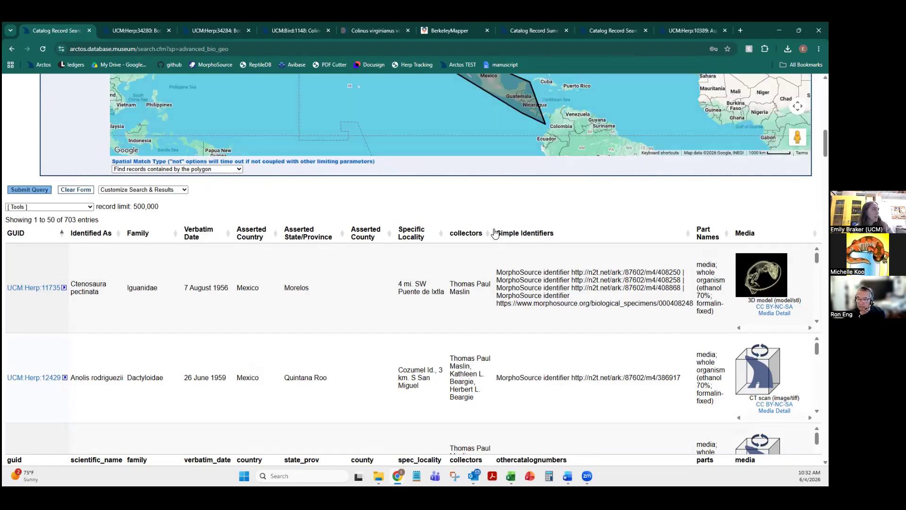
scroll(495, 233, down, 1)
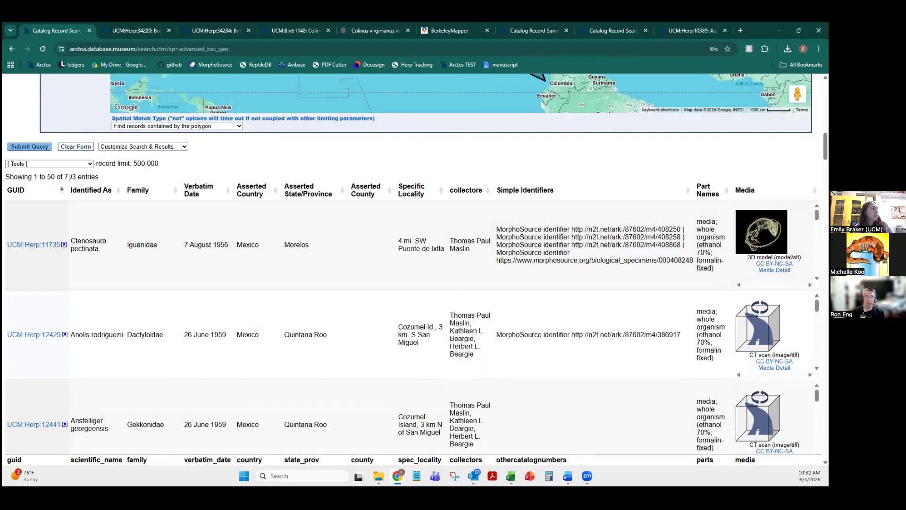
scroll(271, 281, down, 1)
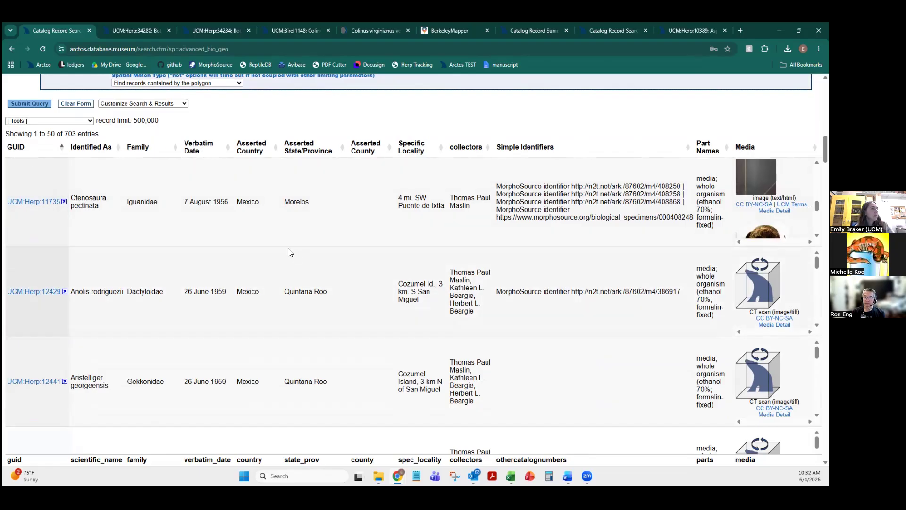
scroll(293, 255, down, 1)
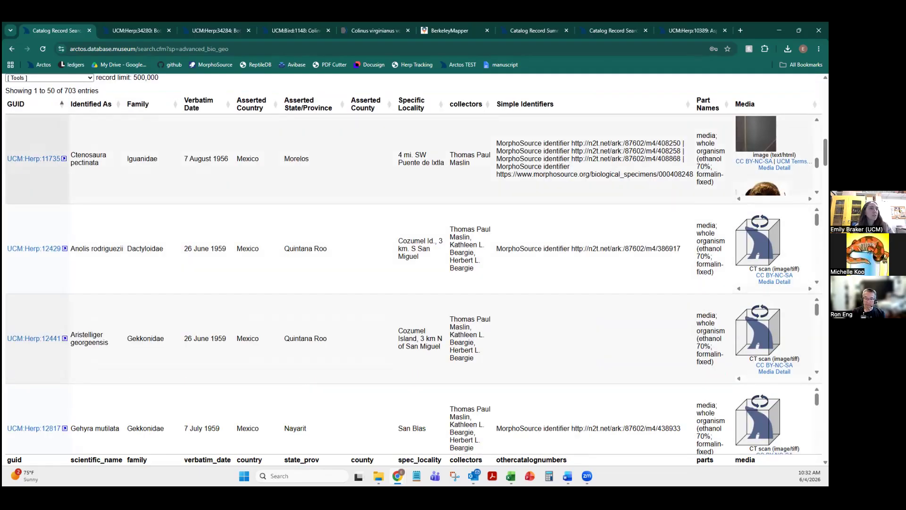
scroll(775, 155, down, 2)
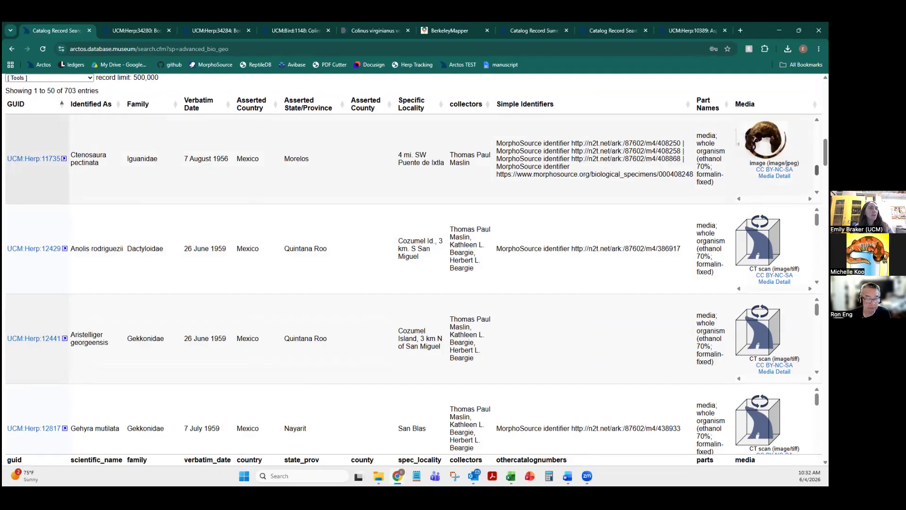
scroll(774, 248, down, 3)
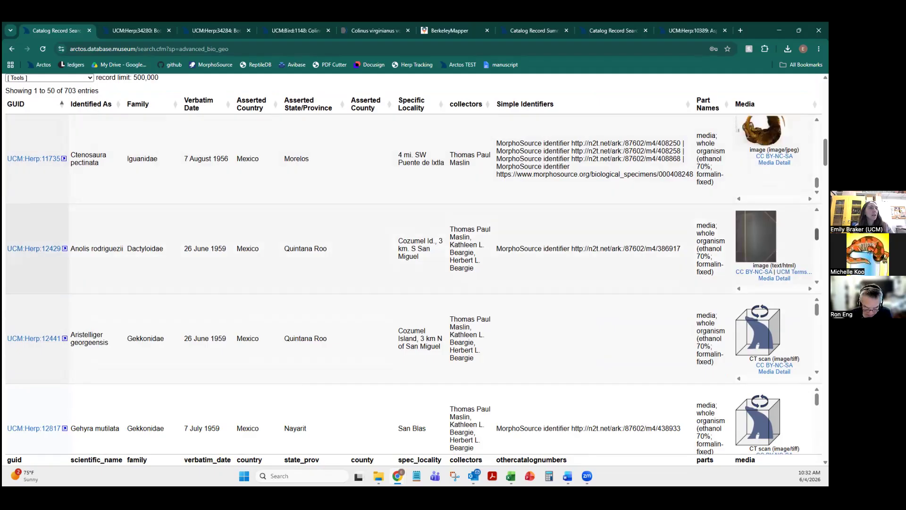
scroll(404, 297, down, 7)
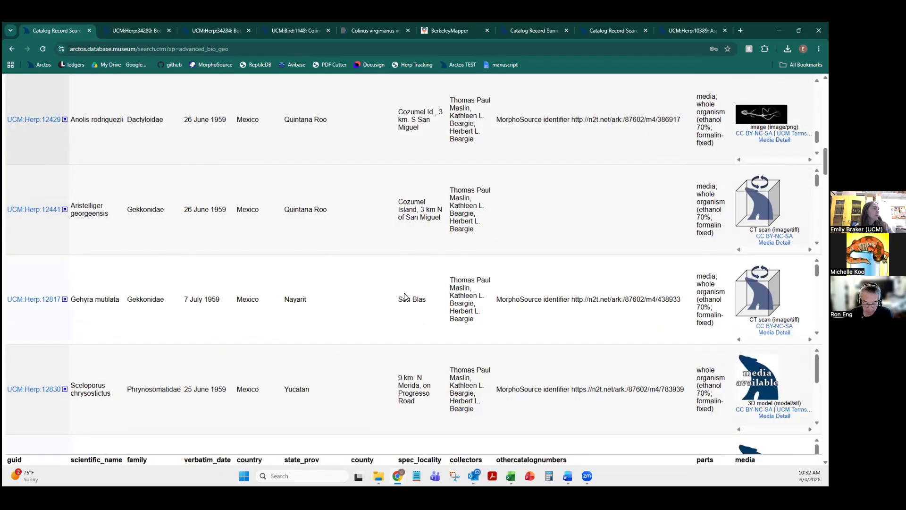
scroll(406, 301, down, 3)
scroll(414, 297, up, 4)
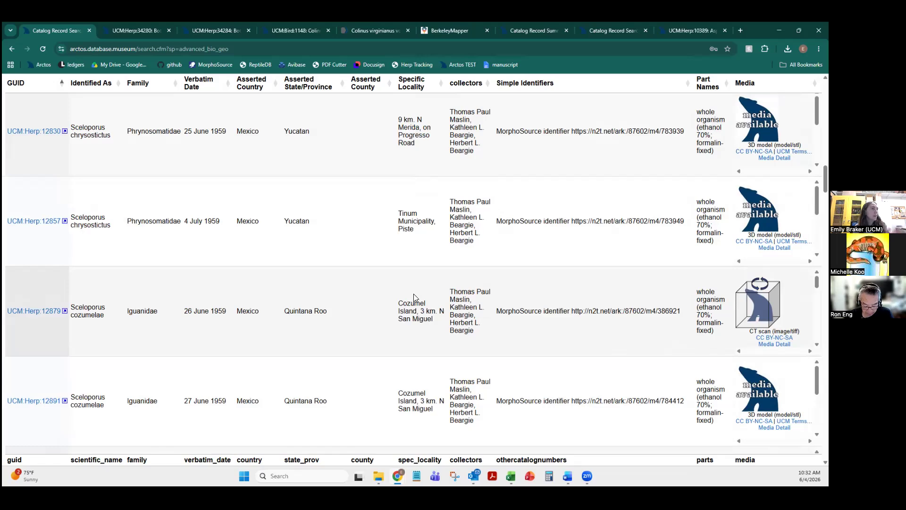
scroll(414, 299, up, 6)
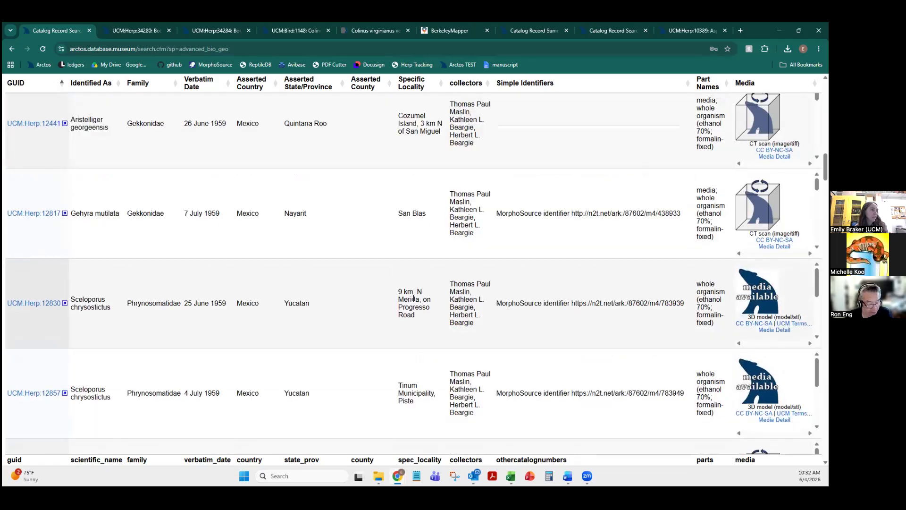
scroll(412, 305, up, 3)
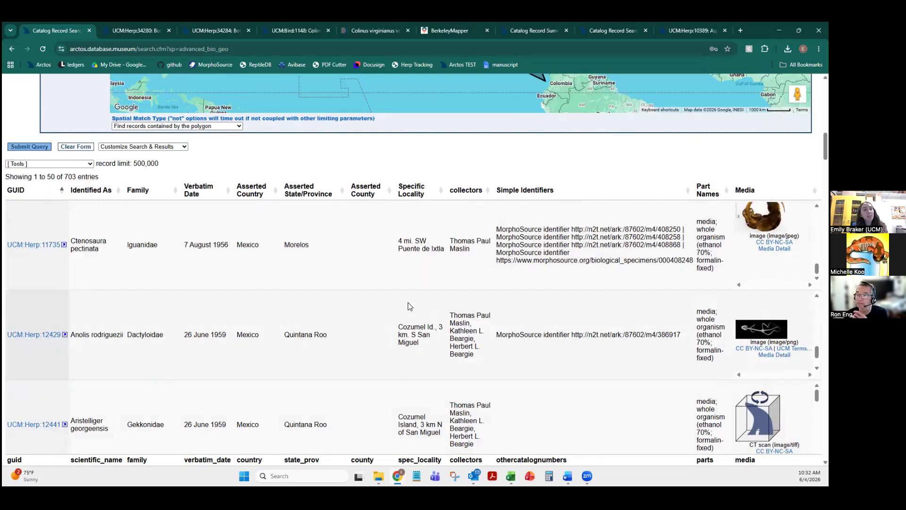
Step: Clear the whole search form, including the collection, media type and polygon criteria
scroll(413, 298, up, 3)
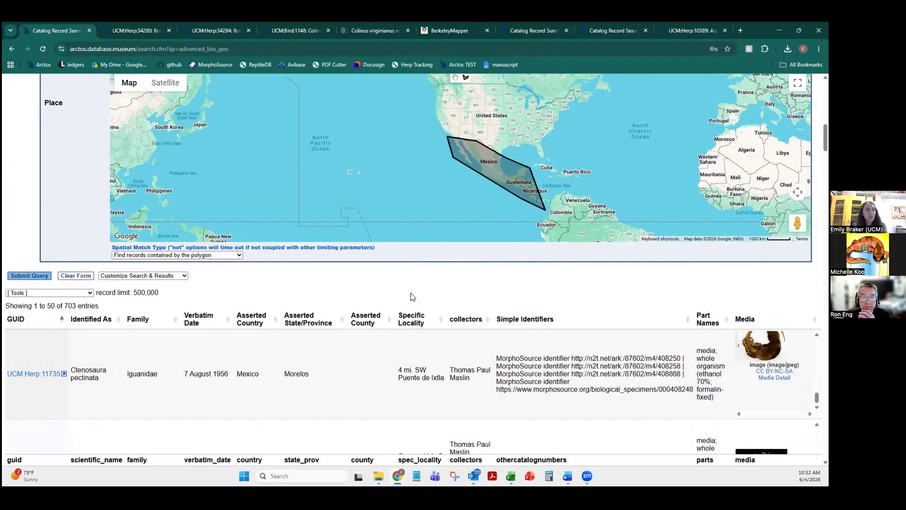
scroll(411, 296, up, 1)
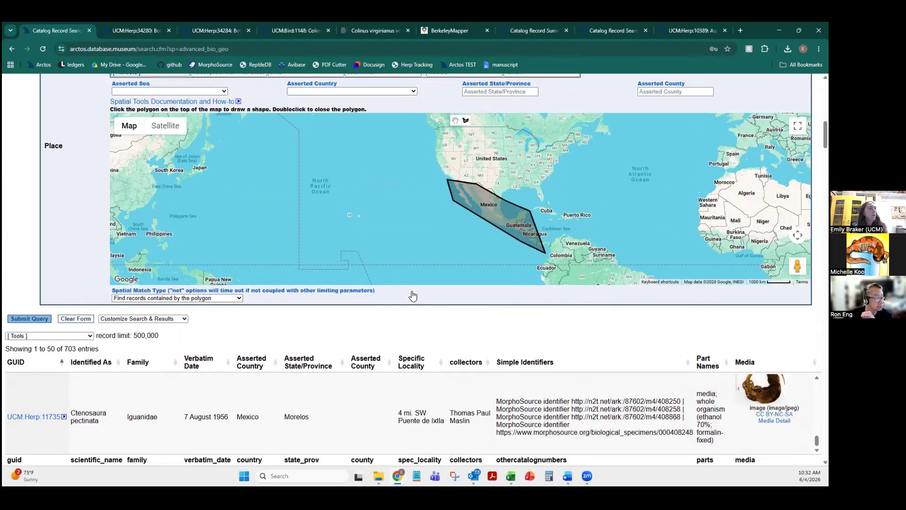
scroll(409, 291, up, 8)
scroll(408, 283, up, 6)
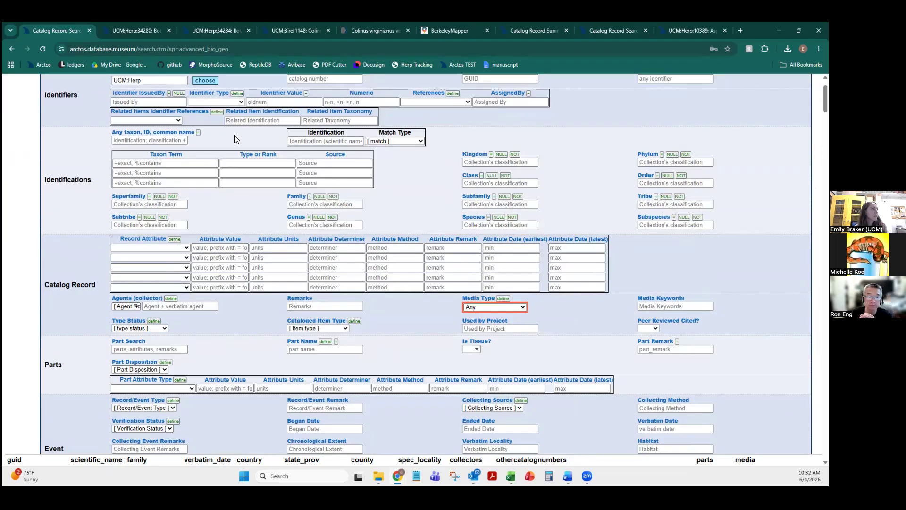
scroll(234, 135, up, 1)
click(159, 103)
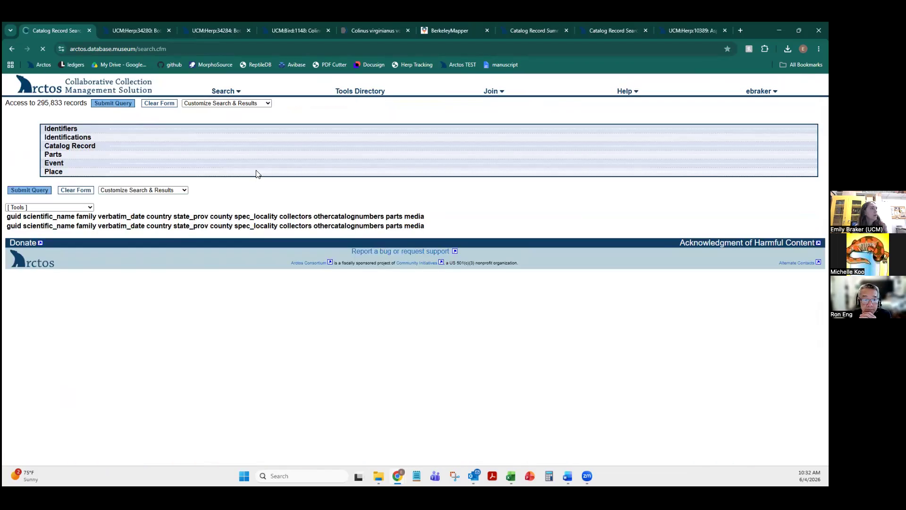
Step: Load the saved UCM typical search profile and review the search fields it includes
click(231, 104)
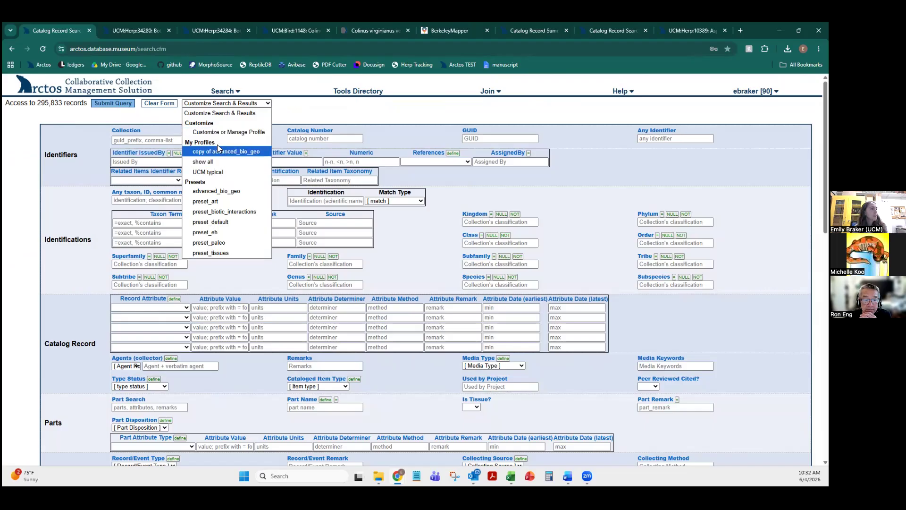
click(212, 174)
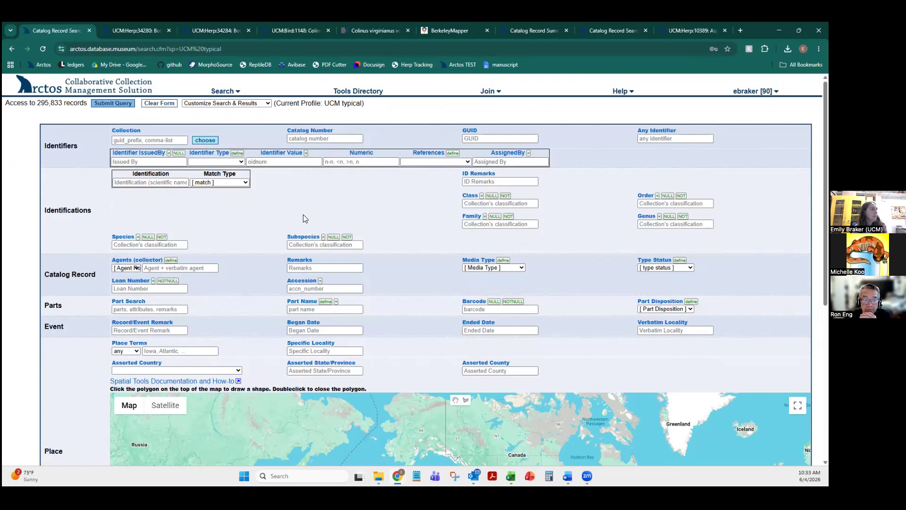
scroll(469, 206, down, 3)
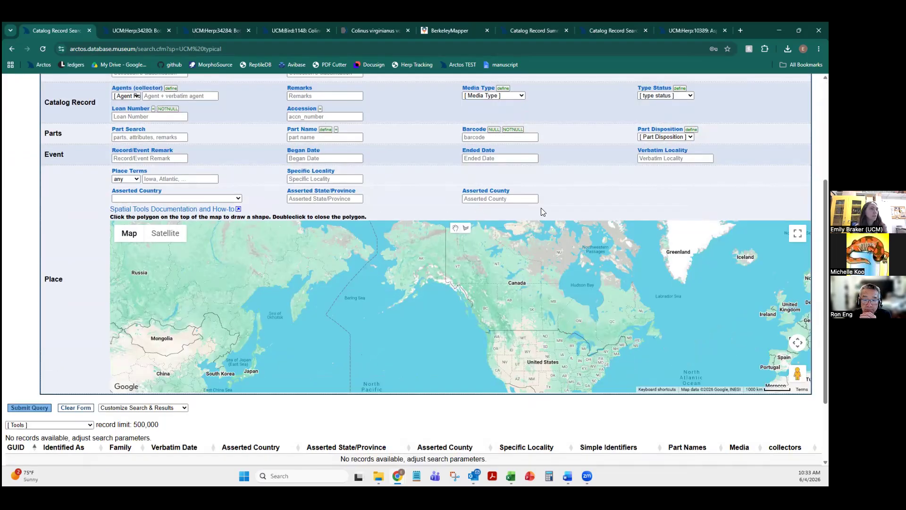
scroll(543, 211, up, 2)
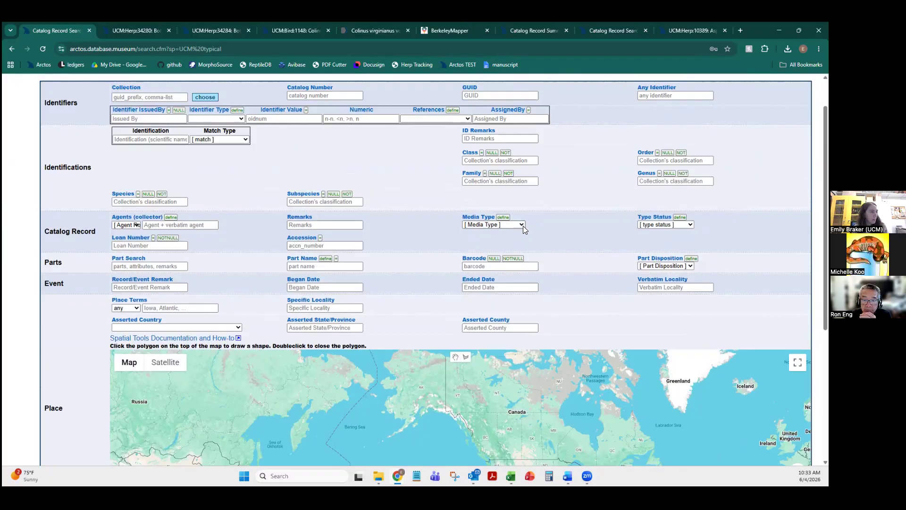
scroll(426, 232, up, 1)
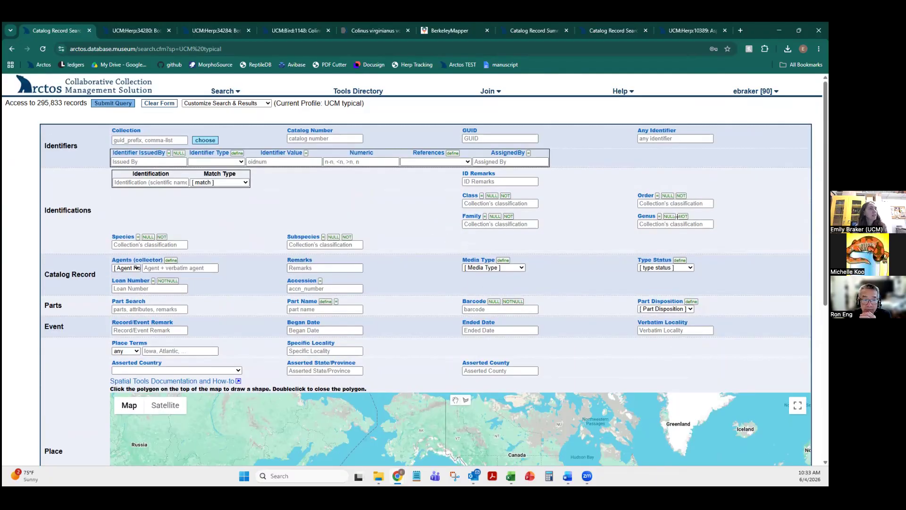
Step: Switch to the saved show all profile and review its search fields from Identifiers to Place
click(225, 104)
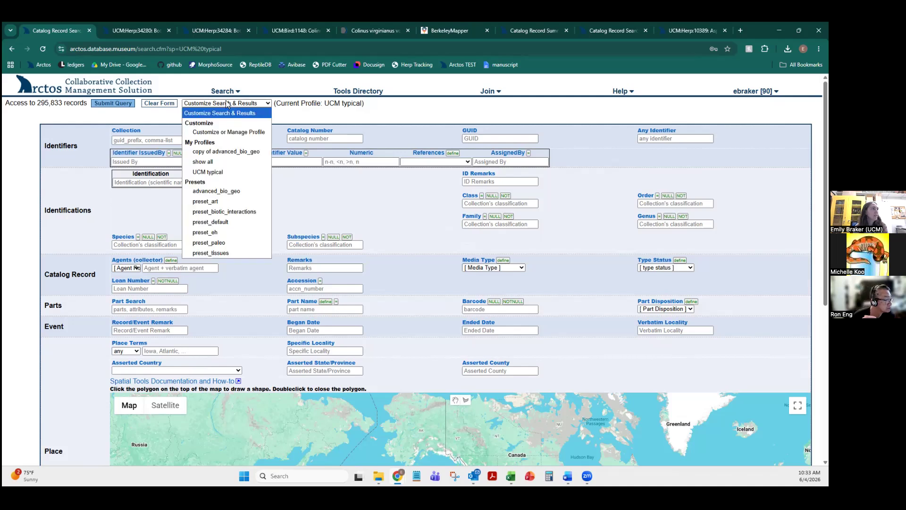
click(203, 162)
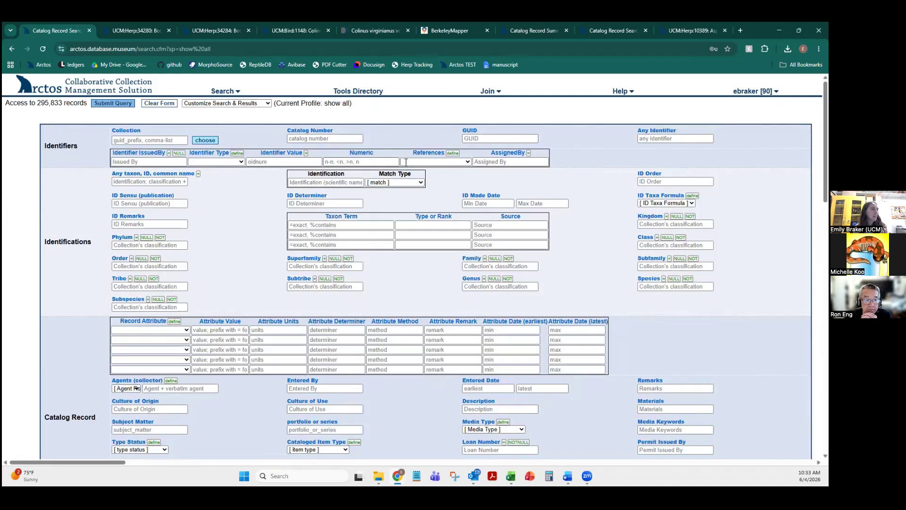
scroll(403, 163, down, 8)
scroll(400, 147, down, 7)
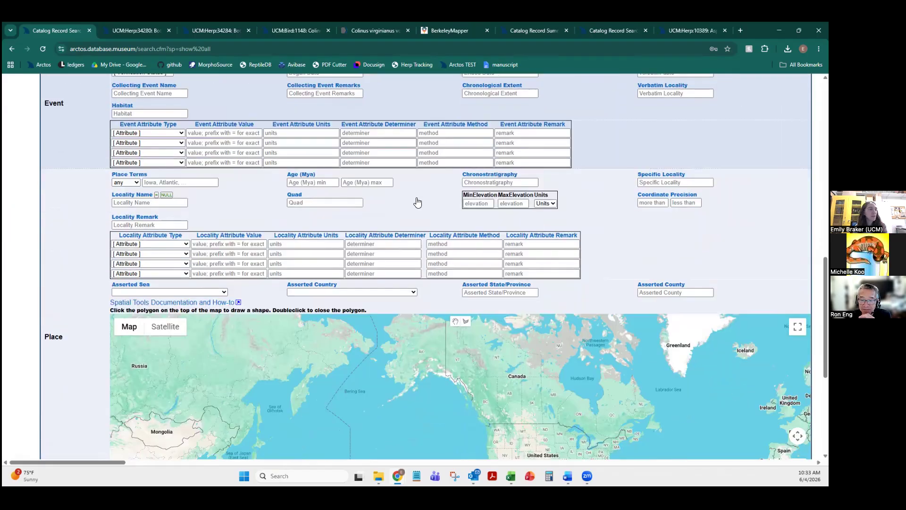
scroll(406, 194, up, 15)
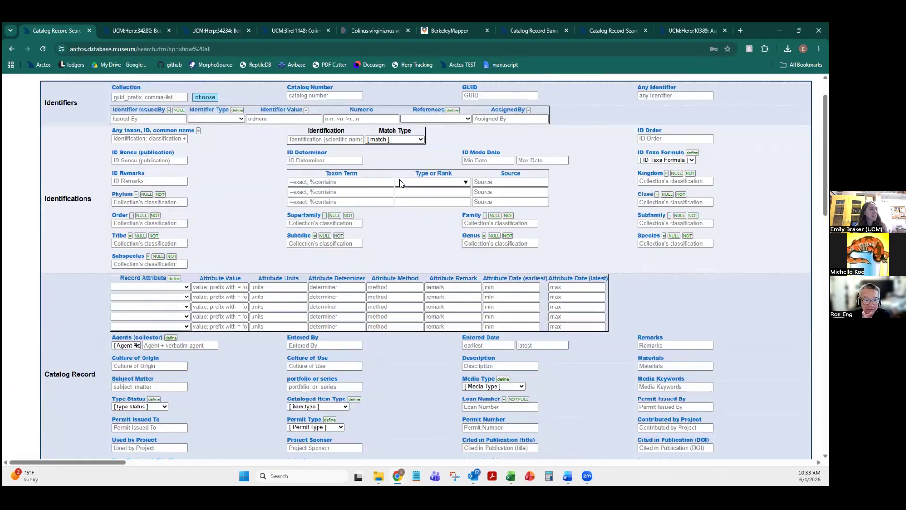
Step: Open the search profile customization and seed the search and results selections from preset_paleo
click(227, 105)
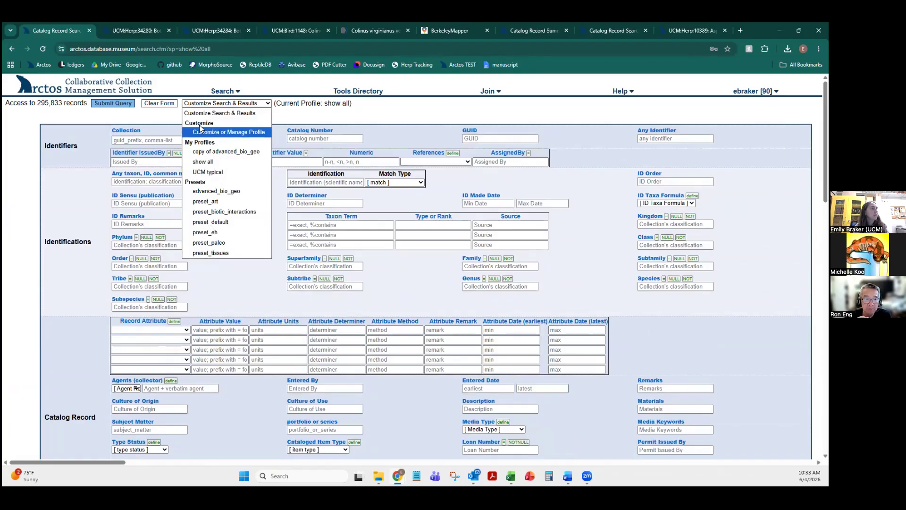
click(251, 135)
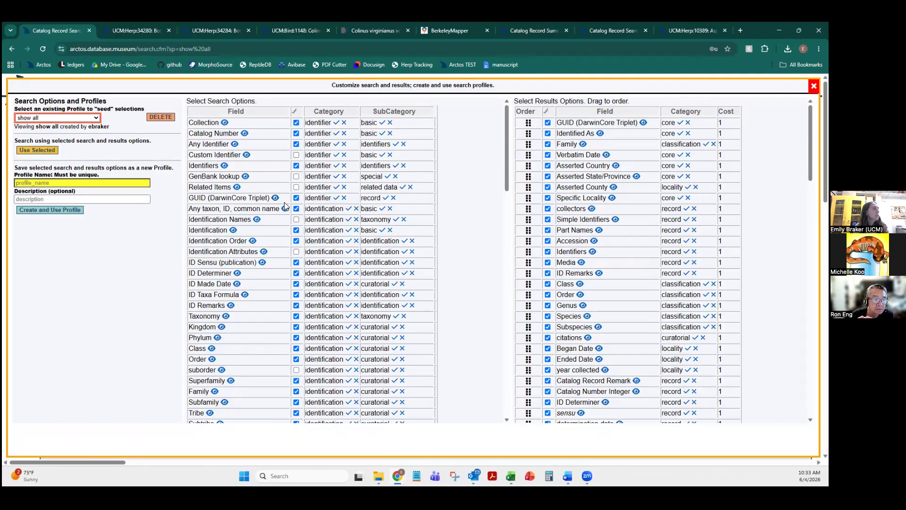
click(65, 118)
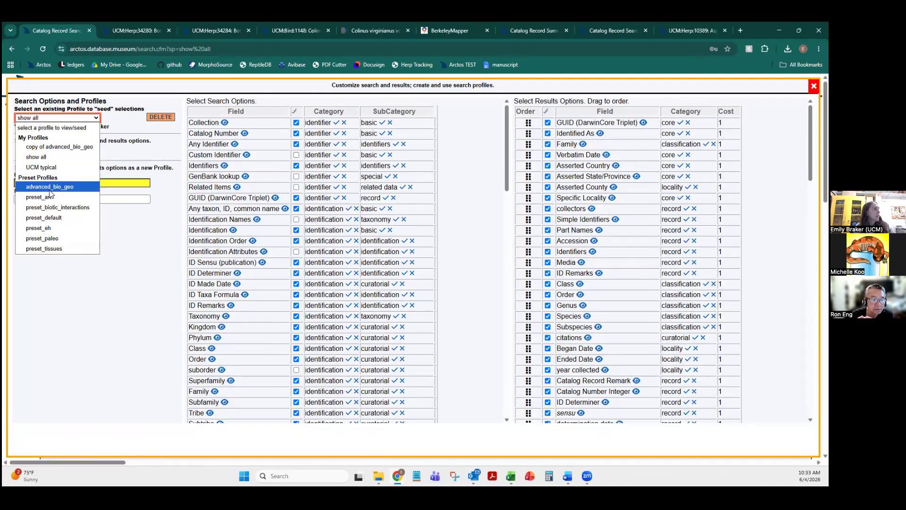
click(51, 239)
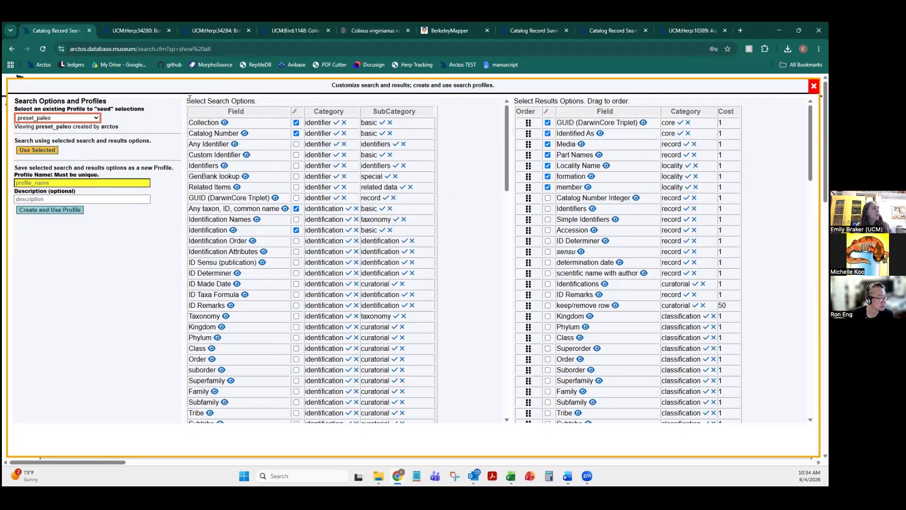
Step: Highlight the Select Search Options and Select Results Options headings to compare the search and results field lists
drag(189, 101, 278, 107)
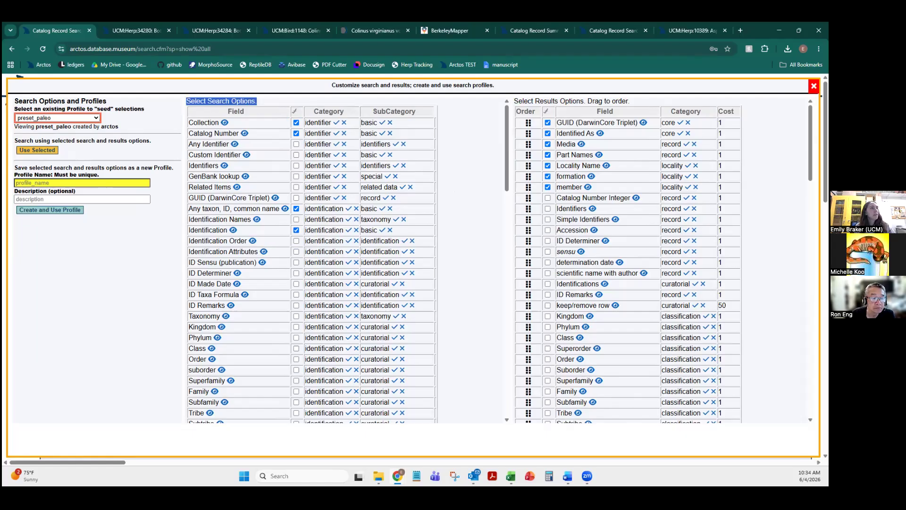
drag(549, 101, 606, 101)
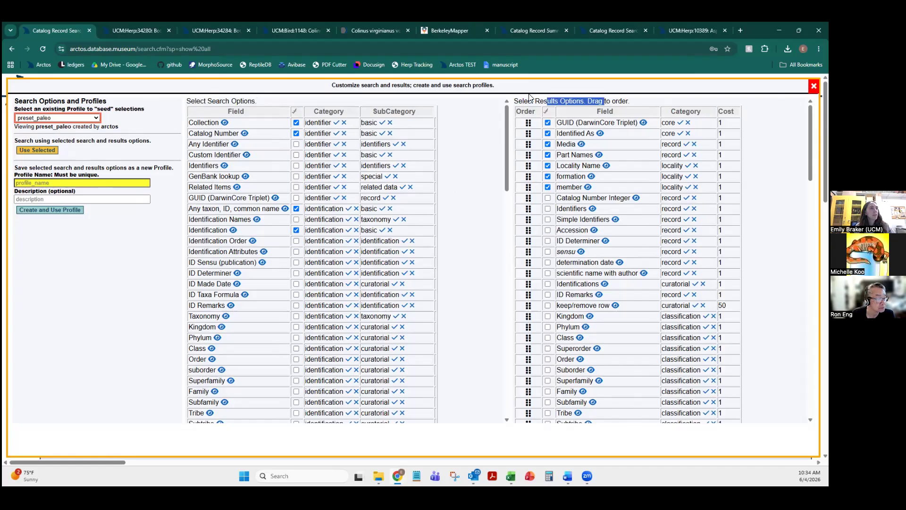
drag(510, 100, 600, 96)
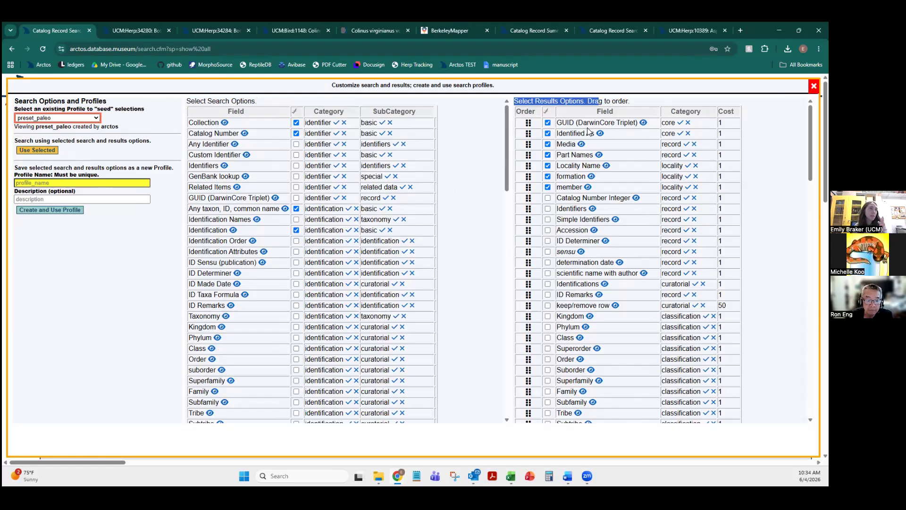
Step: Show the description of the Identifiers search field and hide it again
click(484, 131)
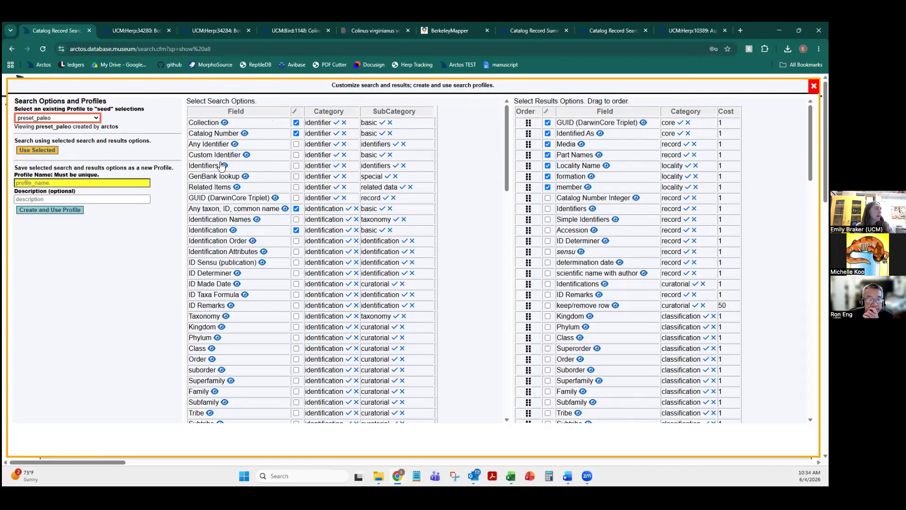
click(224, 166)
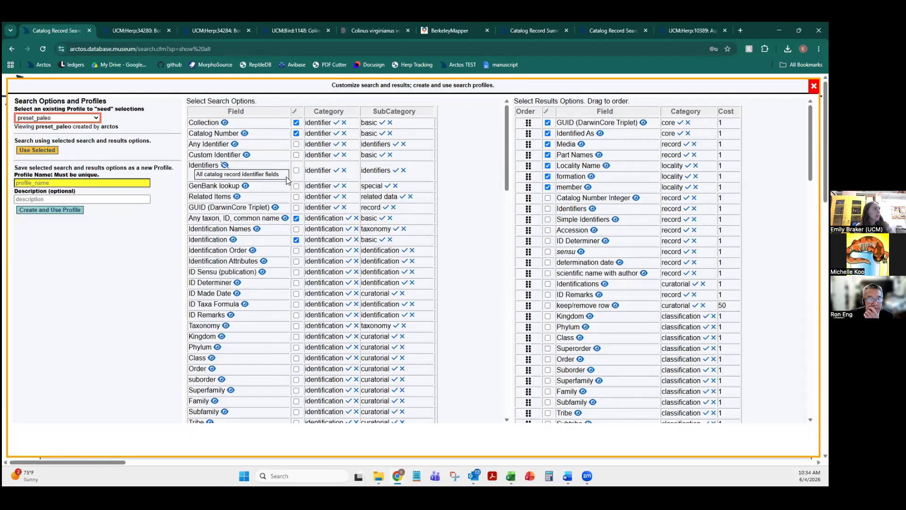
click(224, 166)
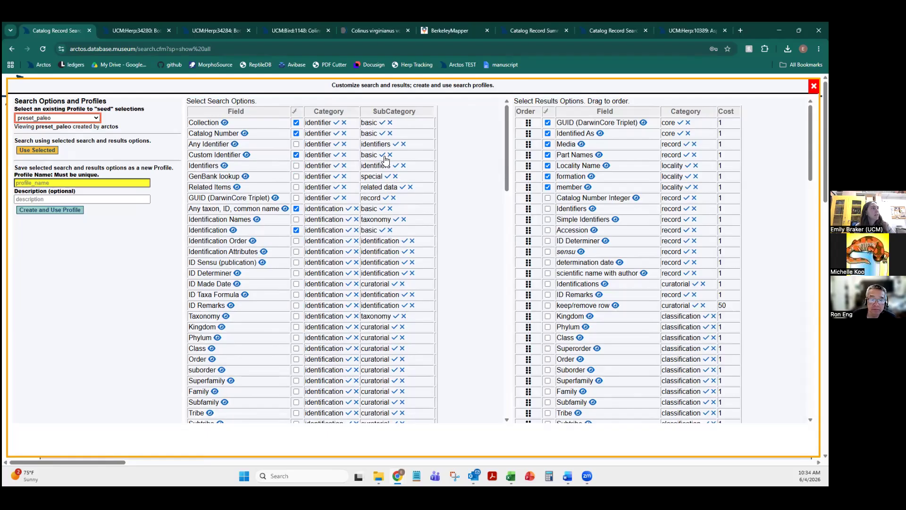
Step: Try selecting and clearing the basic and identifiers subcategories of search fields in bulk, restoring Collection and Catalog Number
click(389, 156)
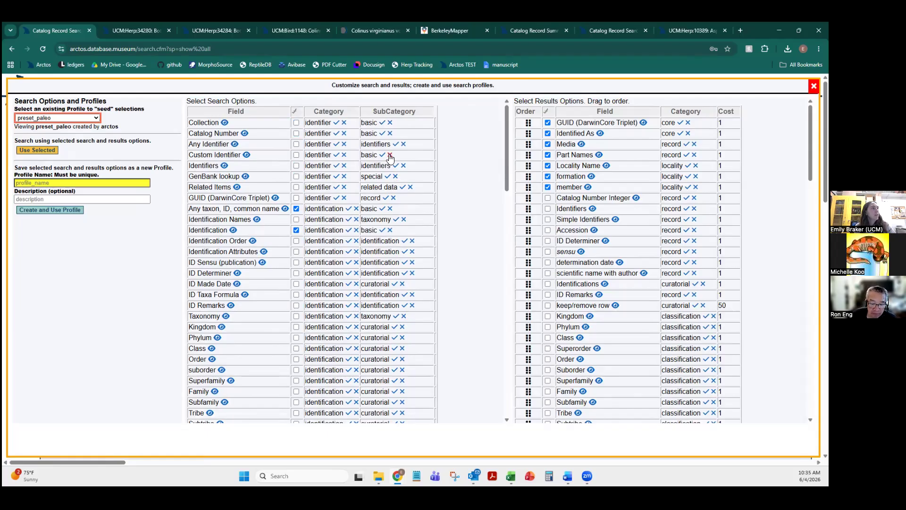
click(382, 156)
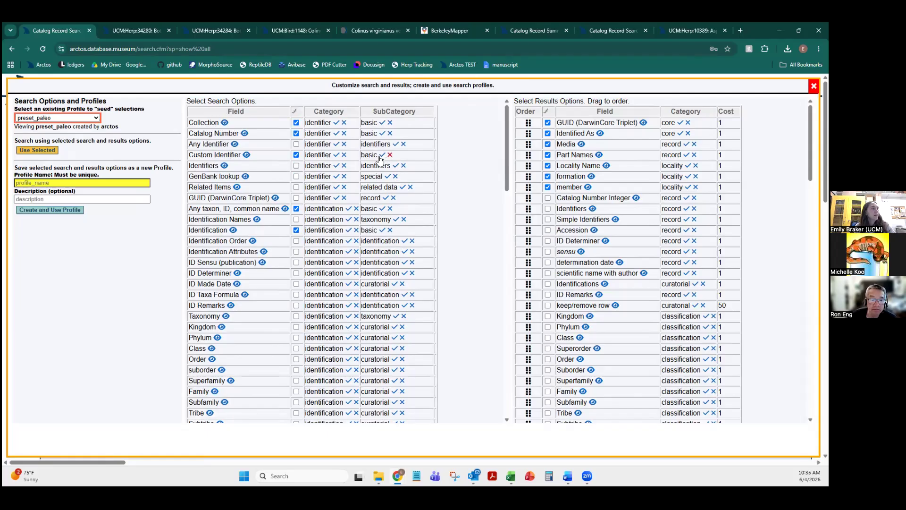
click(390, 155)
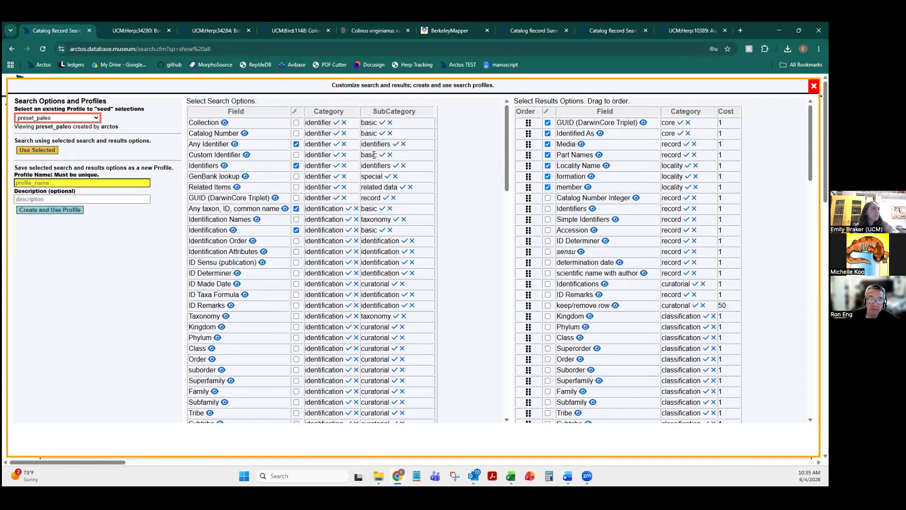
click(296, 165)
click(296, 144)
click(296, 123)
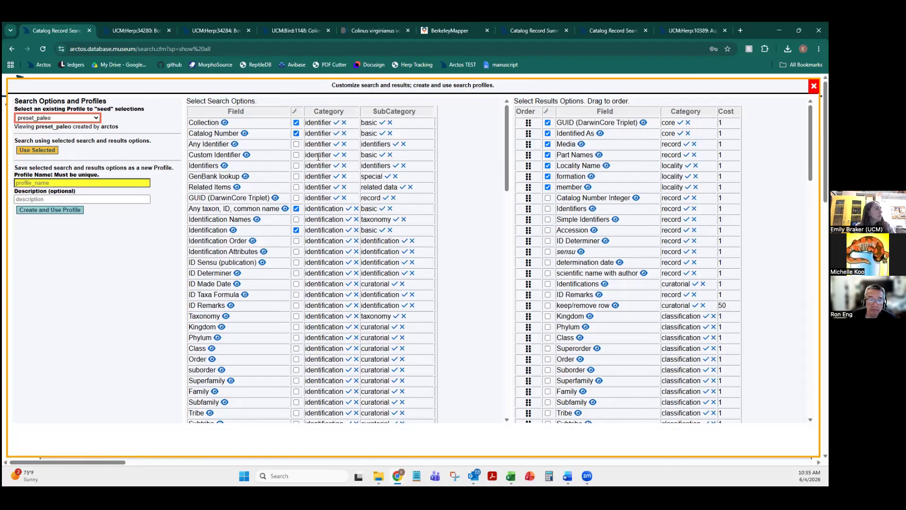
Step: Add the Order, Family and Loan Number fields to the selected search options
scroll(301, 178, down, 1)
scroll(310, 180, down, 1)
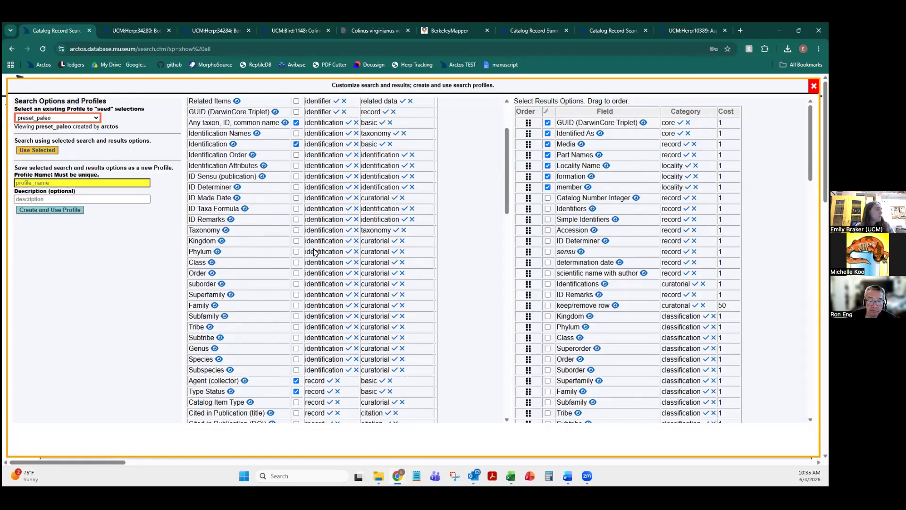
click(297, 306)
scroll(303, 258, down, 1)
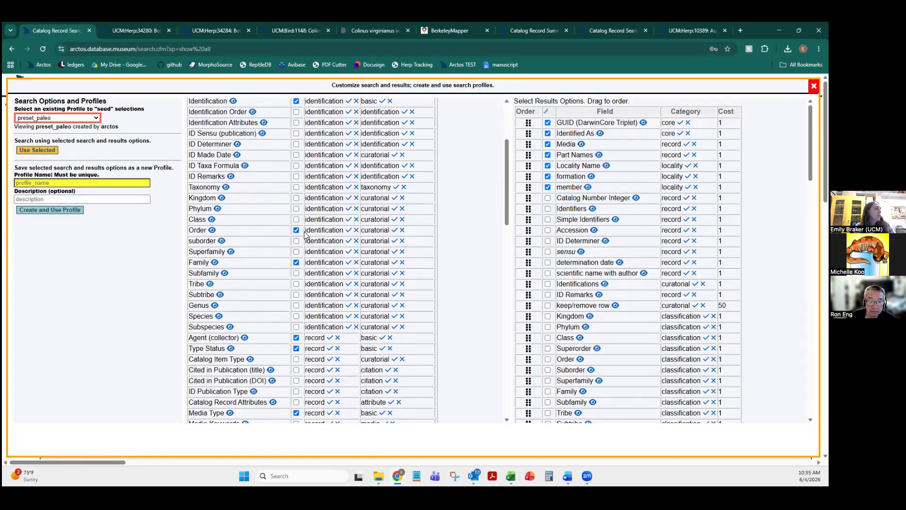
scroll(286, 271, down, 2)
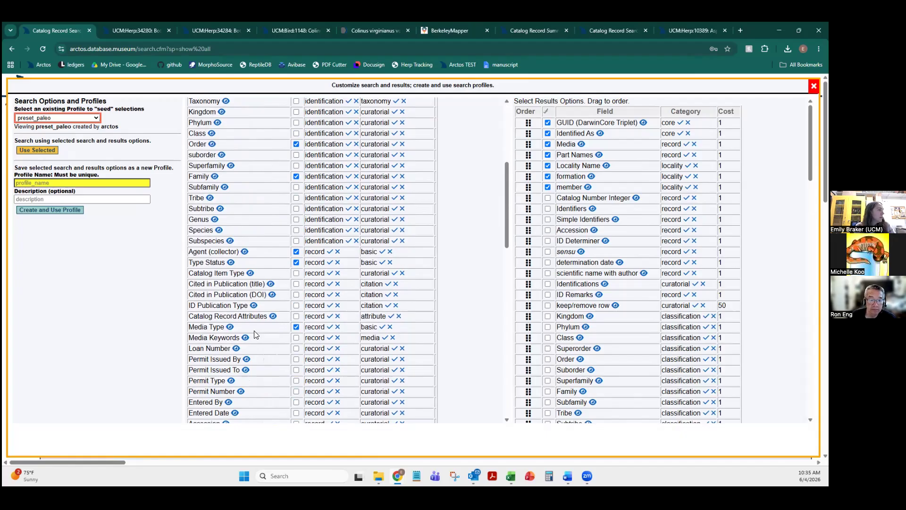
click(296, 348)
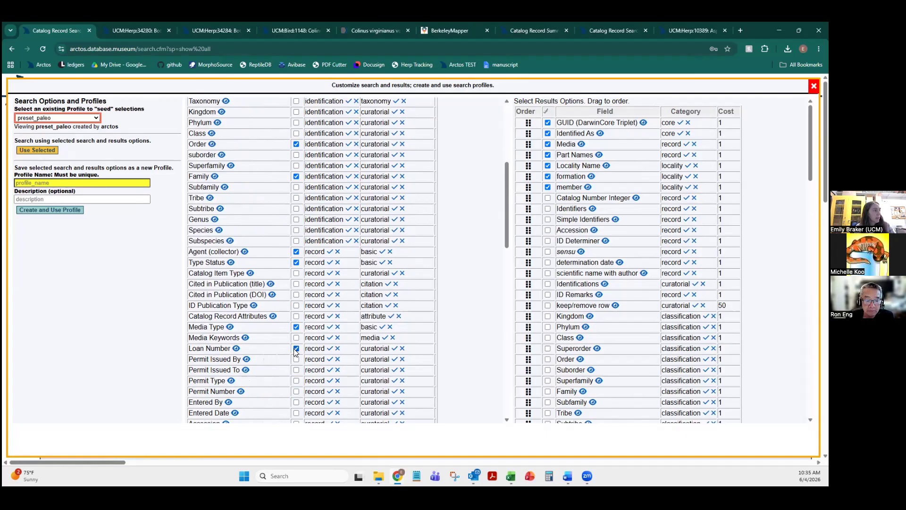
Step: Add the Asserted Ocean place field to the selected search options
scroll(283, 307, down, 2)
scroll(256, 306, down, 1)
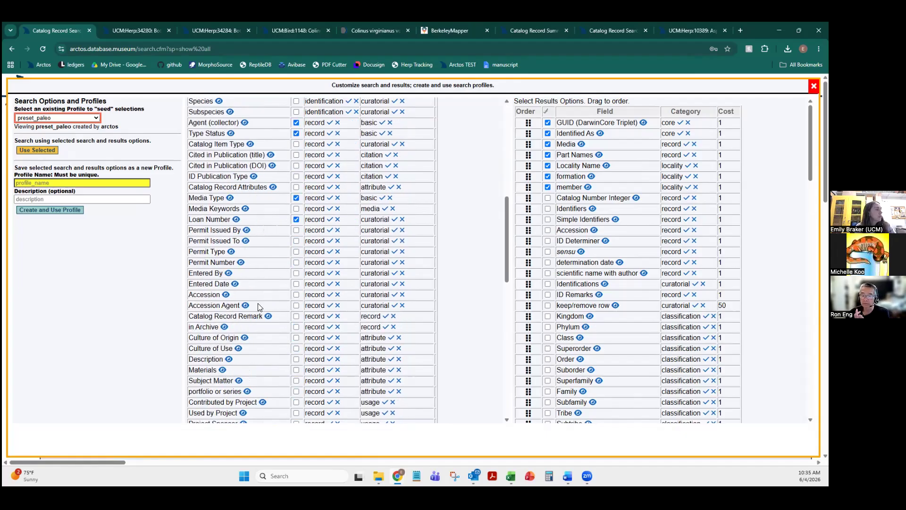
scroll(258, 308, down, 6)
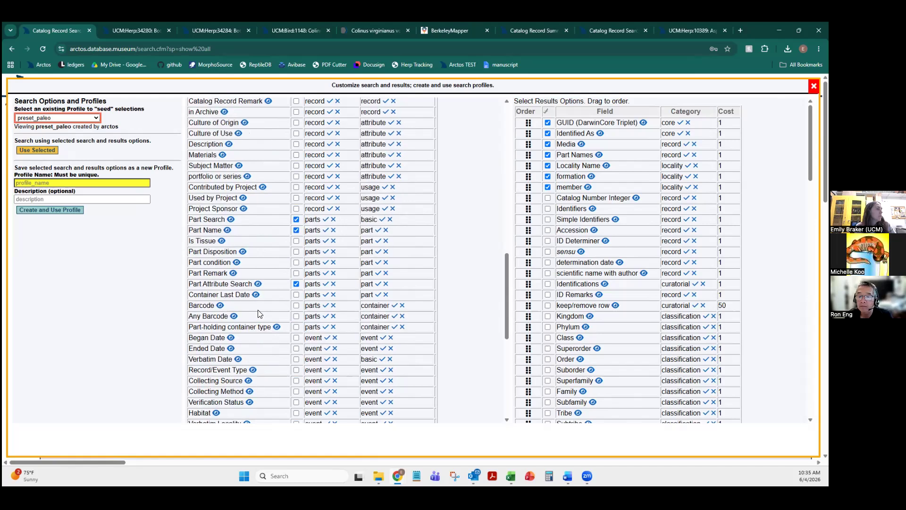
scroll(276, 351, down, 2)
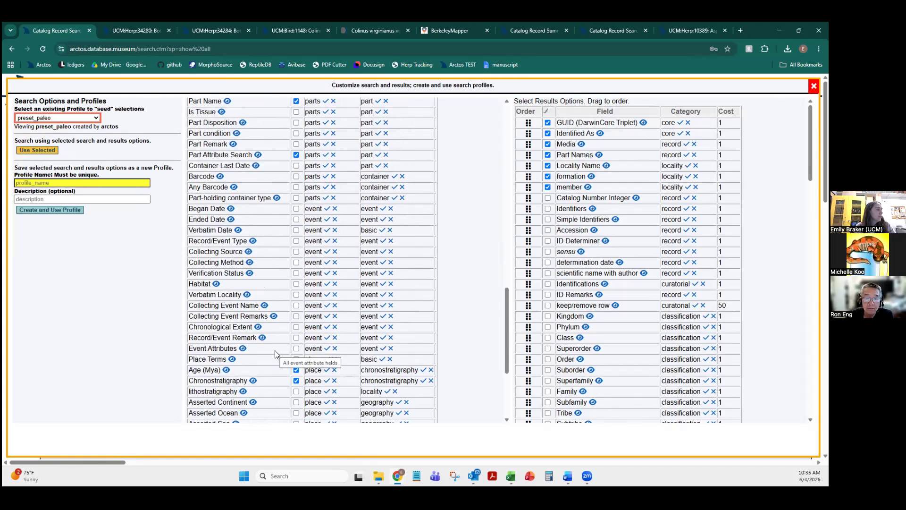
scroll(286, 385, down, 2)
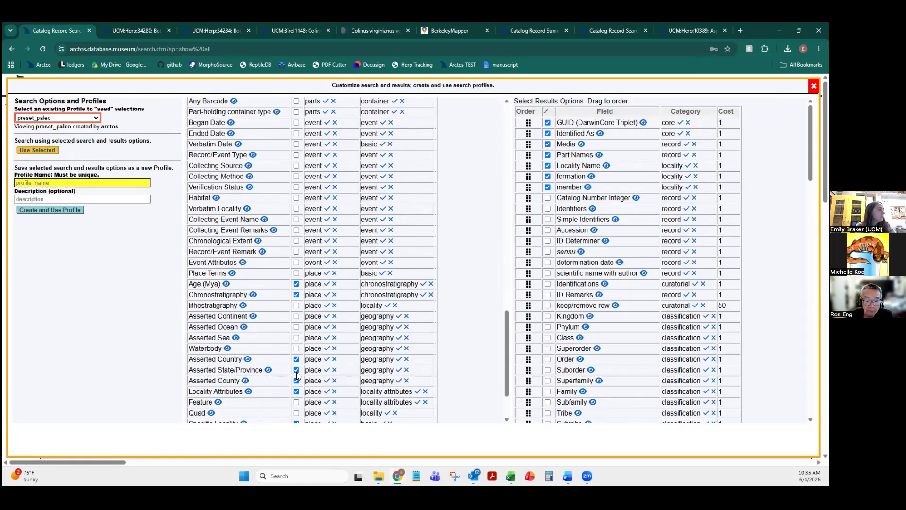
click(297, 326)
scroll(288, 336, down, 2)
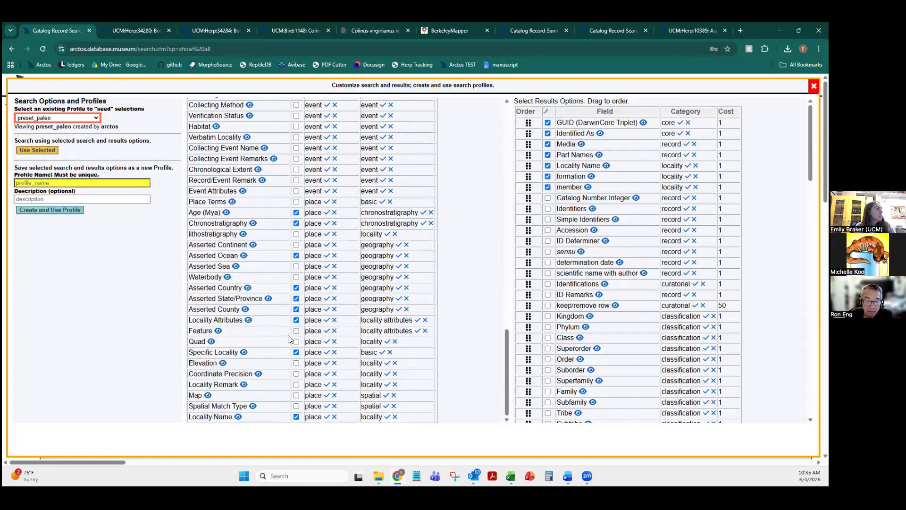
Step: Remove Locality Name from the selected results options and add Family and Order
scroll(285, 327, up, 10)
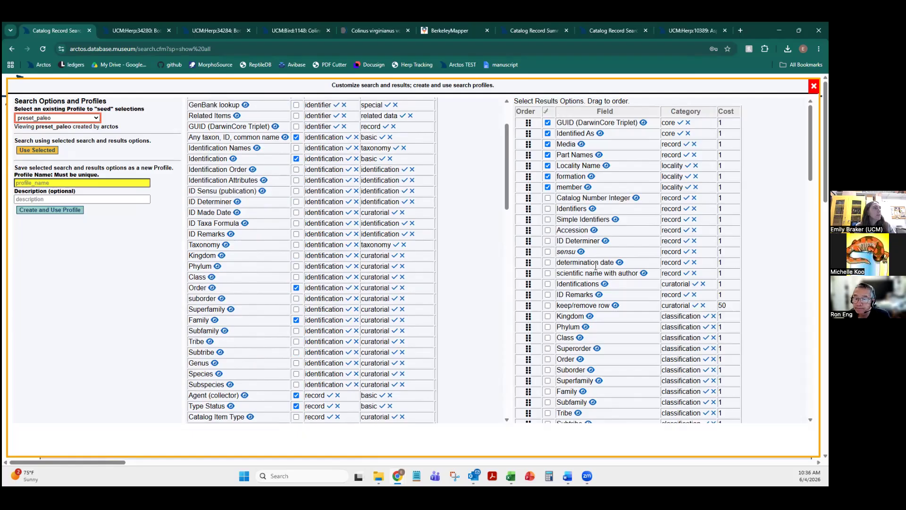
click(548, 166)
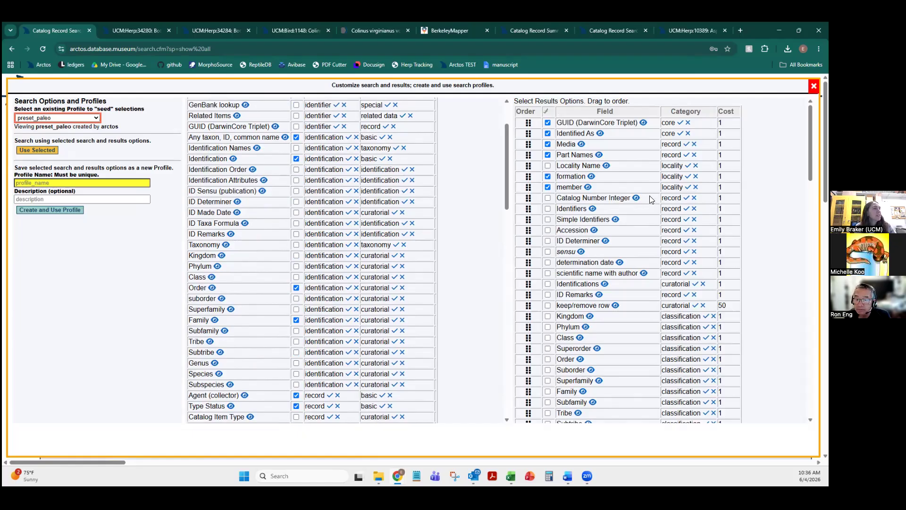
scroll(648, 203, down, 2)
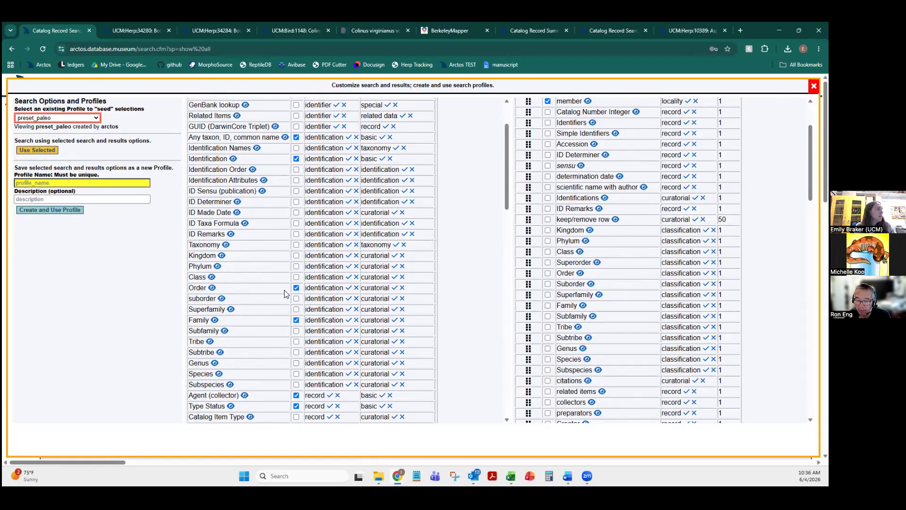
click(548, 305)
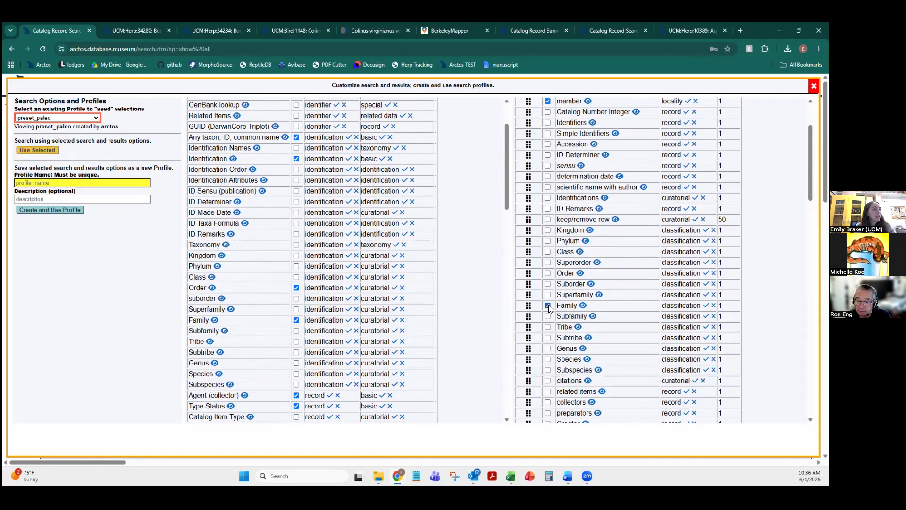
click(548, 273)
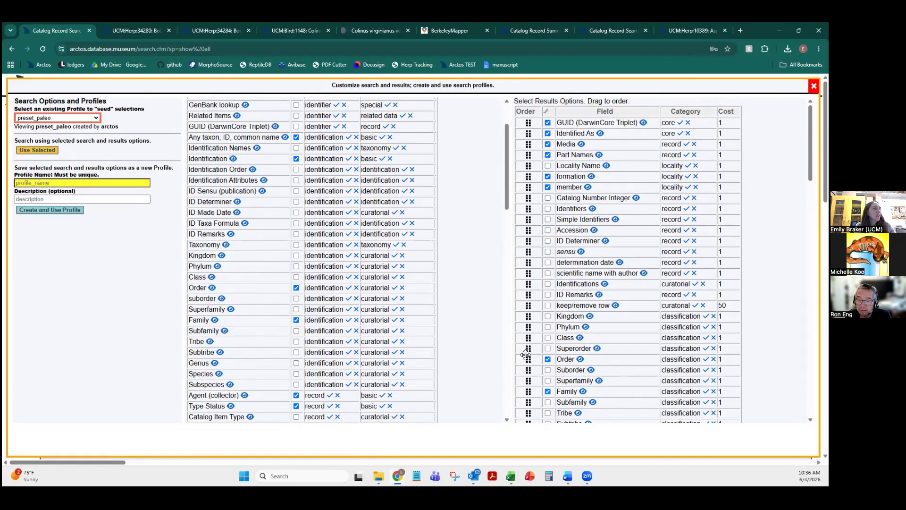
Step: Reorder the results fields so Order and Family come directly after GUID (DarwinCore Triplet)
drag(530, 361, 537, 135)
drag(528, 392, 535, 141)
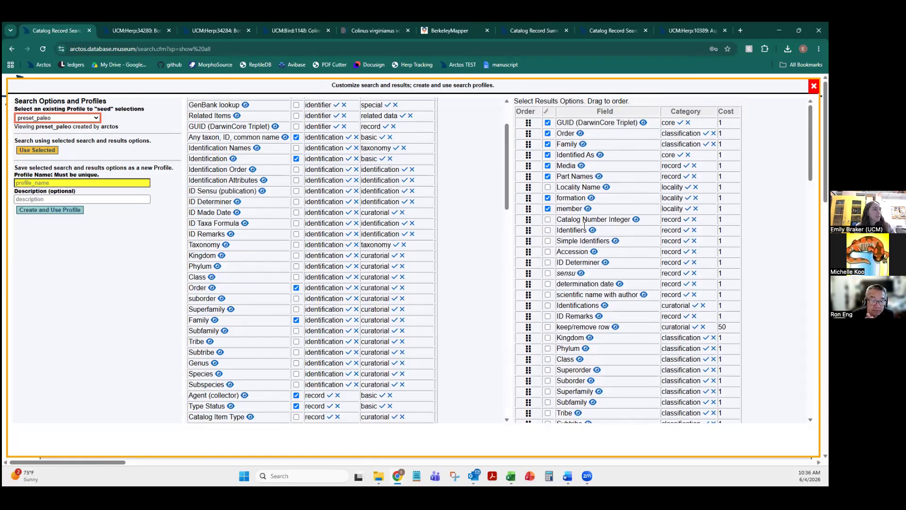
Step: Add the Asserted Ocean locality field to the selected results options
scroll(584, 226, down, 5)
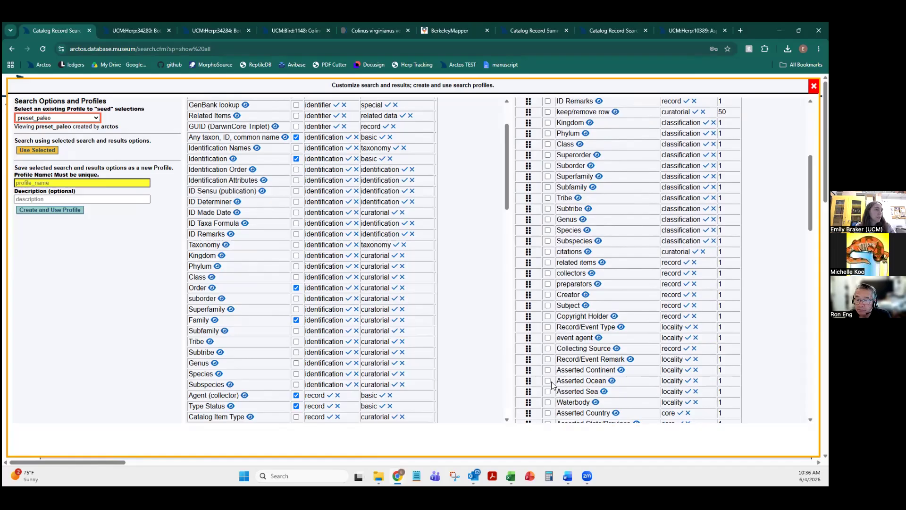
click(548, 380)
scroll(413, 348, down, 1)
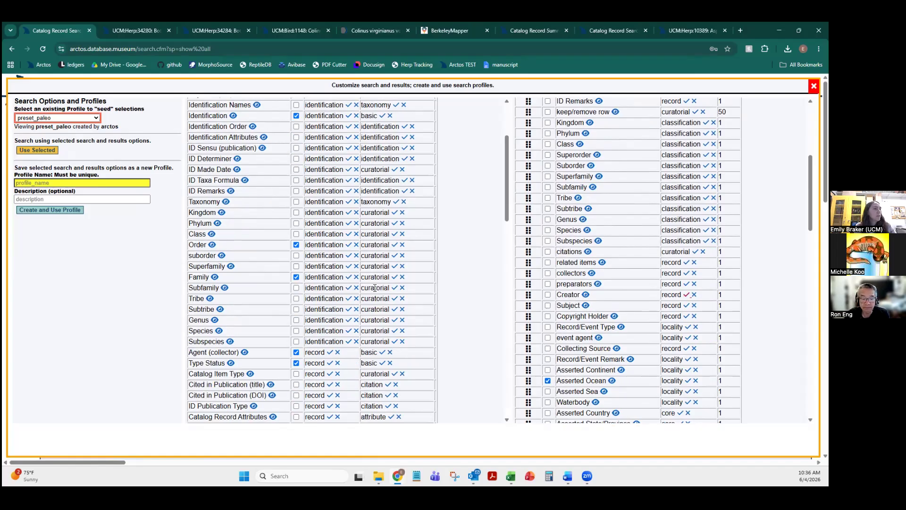
Step: Add the Verbatim Locality field to the selected results options
scroll(609, 299, down, 4)
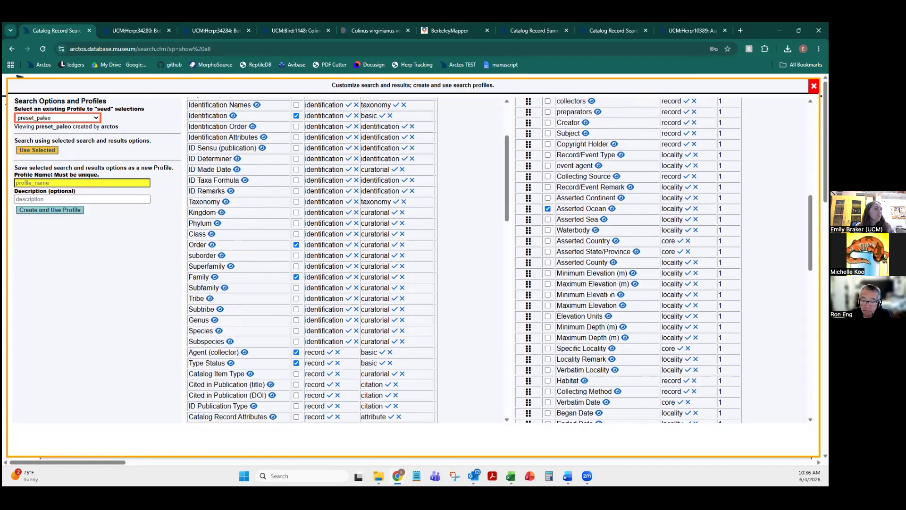
scroll(609, 296, down, 2)
scroll(609, 296, down, 1)
scroll(622, 297, up, 5)
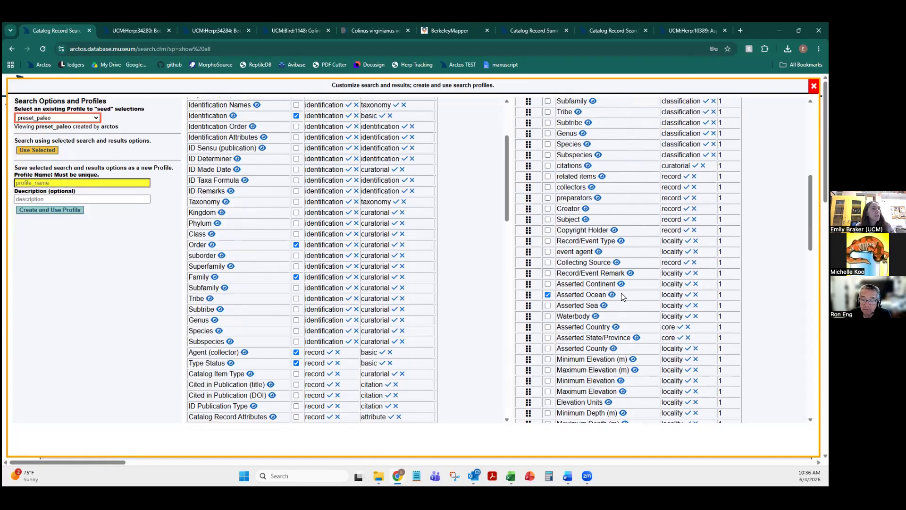
scroll(622, 297, up, 4)
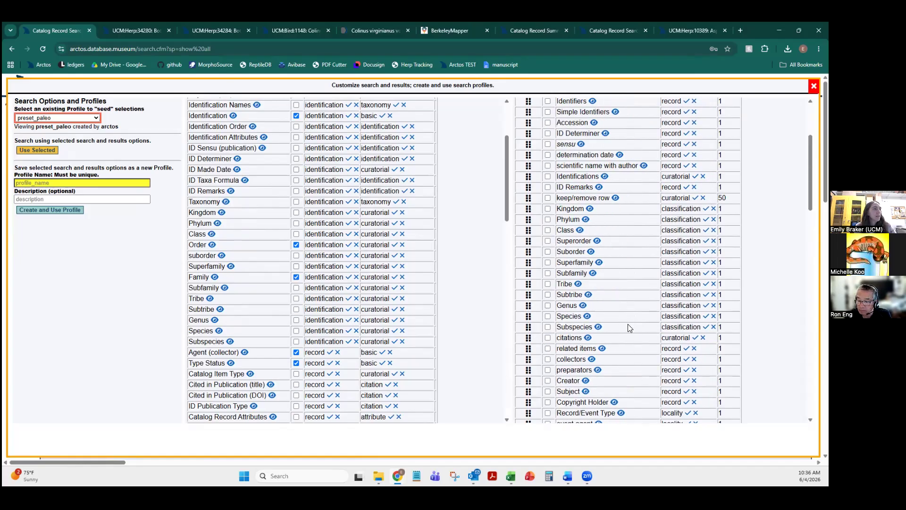
scroll(623, 324, up, 2)
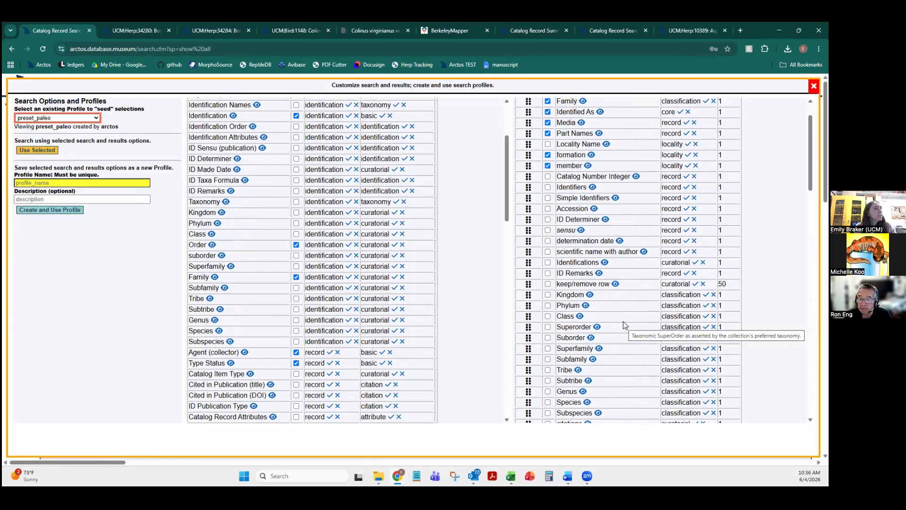
scroll(623, 324, down, 2)
scroll(626, 323, down, 2)
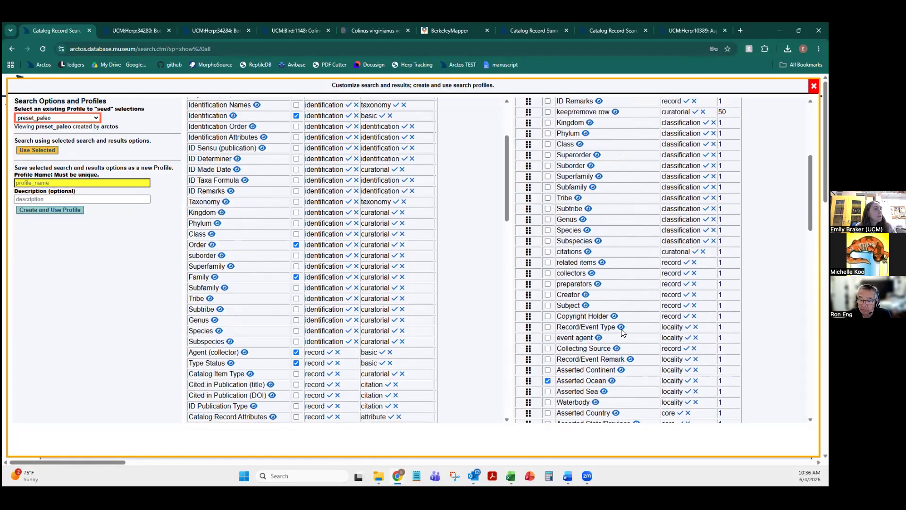
scroll(622, 341, down, 2)
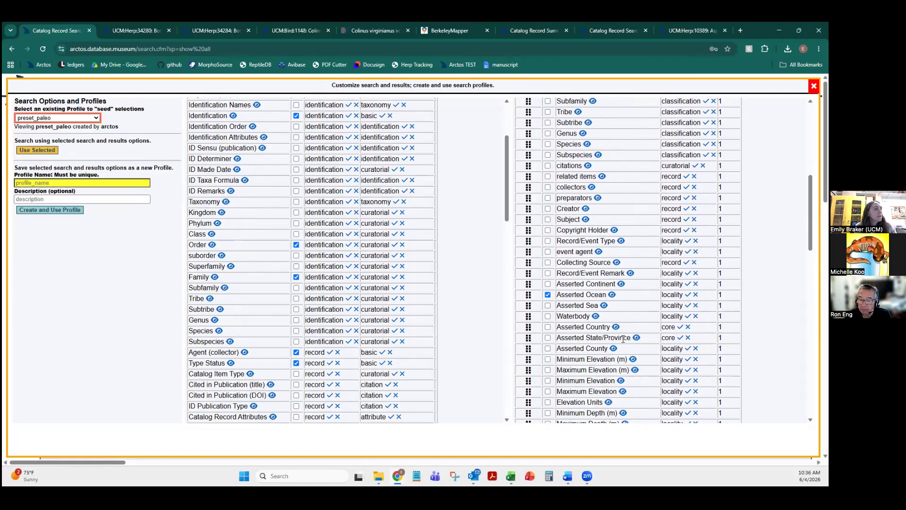
scroll(623, 338, down, 2)
scroll(630, 362, down, 1)
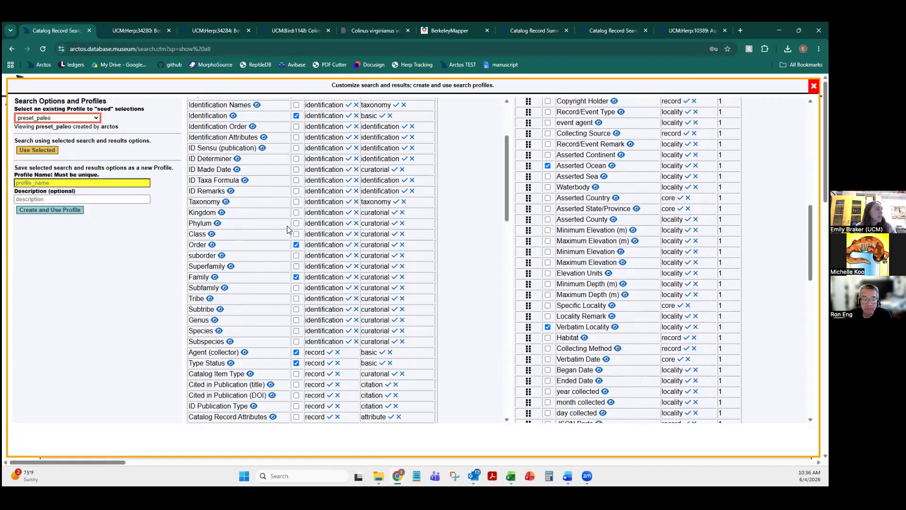
Step: Add year collected to the selected results options and place it directly after member in the order
scroll(645, 277, down, 1)
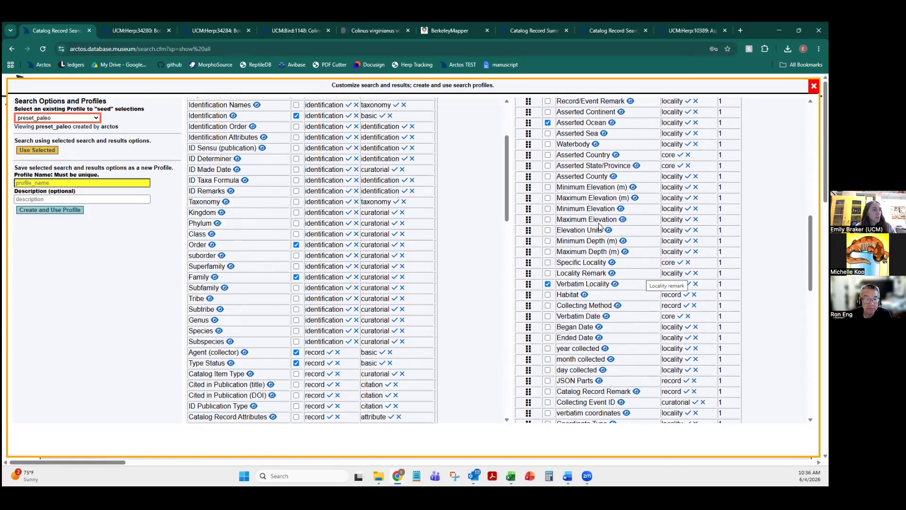
scroll(633, 300, down, 1)
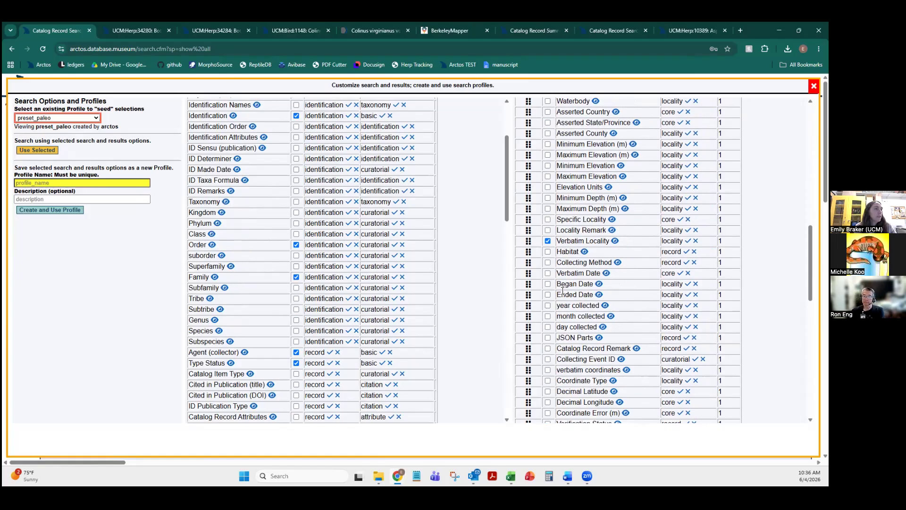
click(548, 305)
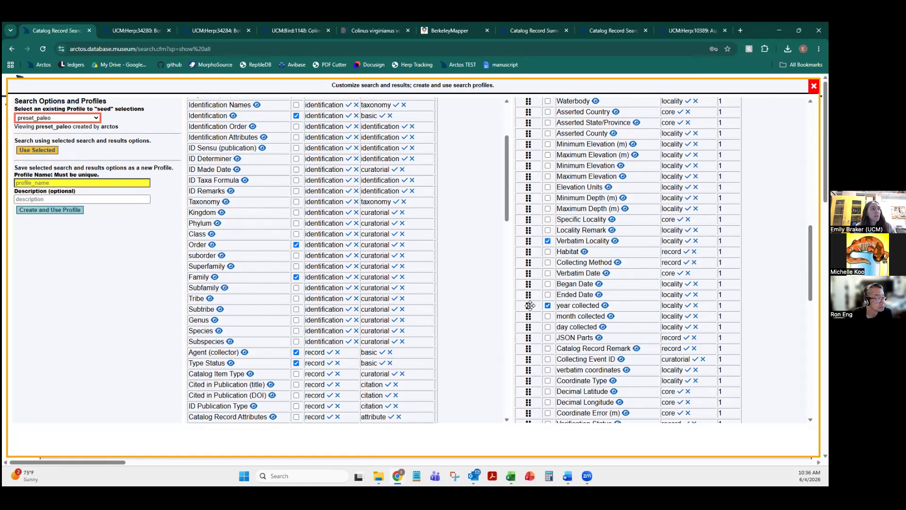
drag(532, 295, 557, 231)
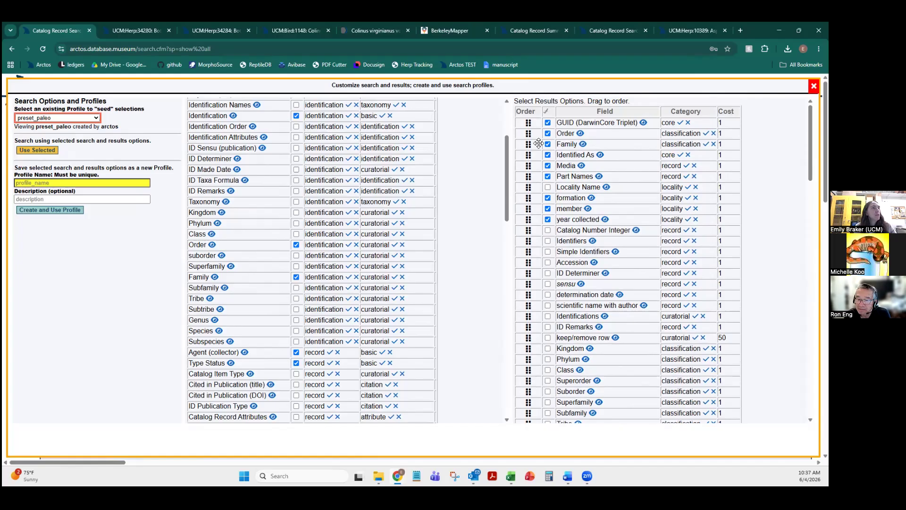
Step: Look through the rest of the results options list to check which fields are selected
scroll(539, 143, down, 1)
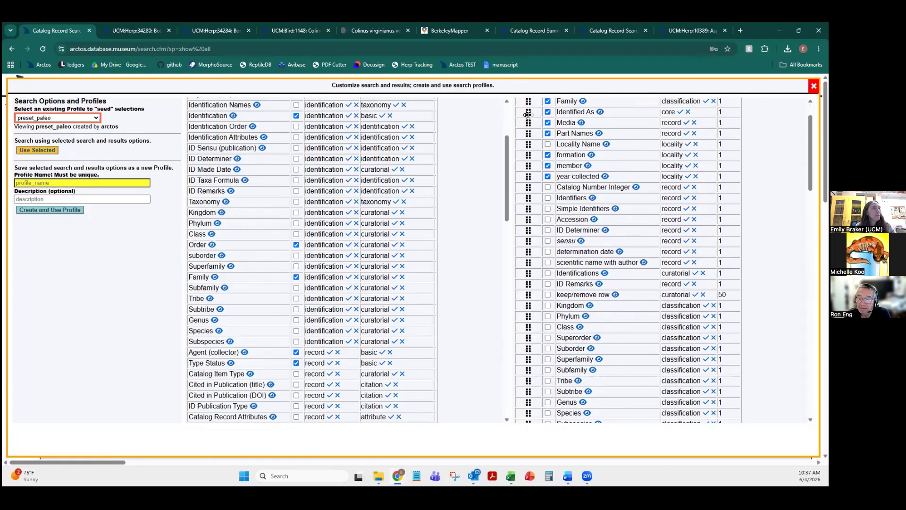
scroll(569, 265, down, 5)
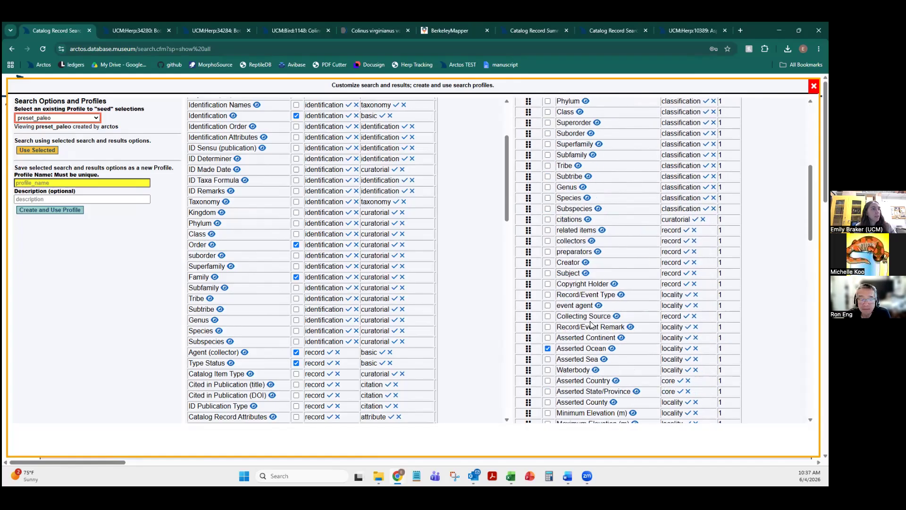
scroll(591, 324, down, 1)
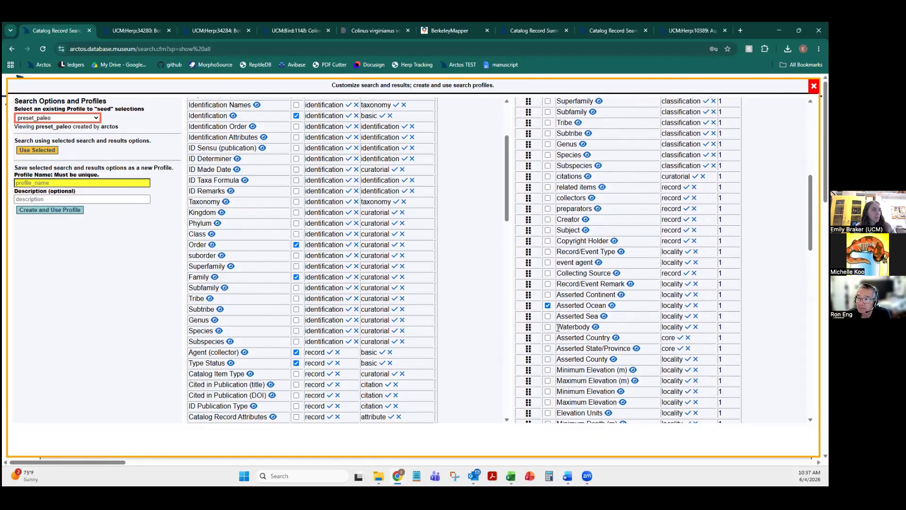
scroll(558, 327, down, 1)
scroll(543, 307, down, 2)
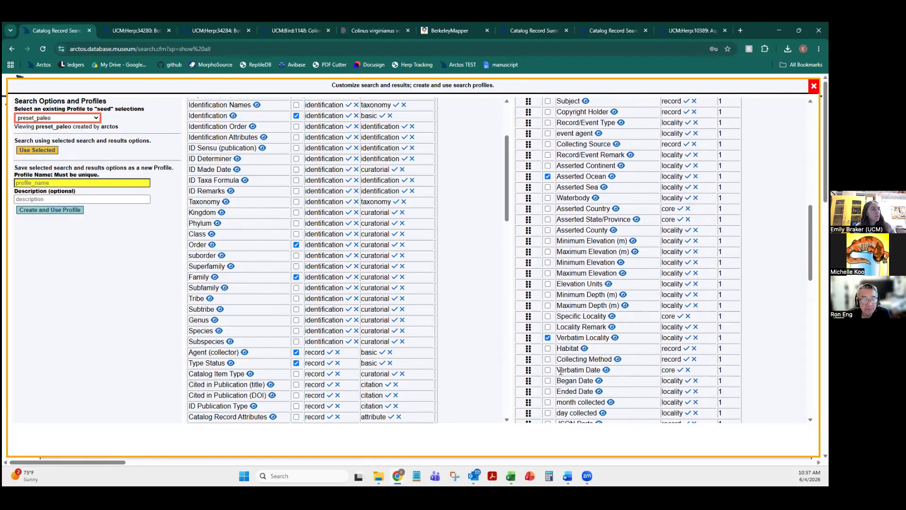
scroll(558, 341, down, 7)
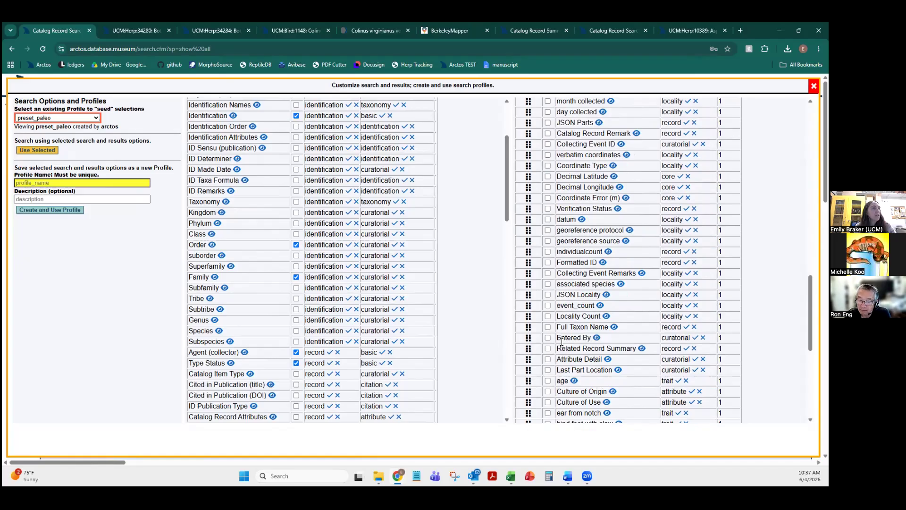
scroll(567, 337, up, 8)
scroll(567, 336, up, 1)
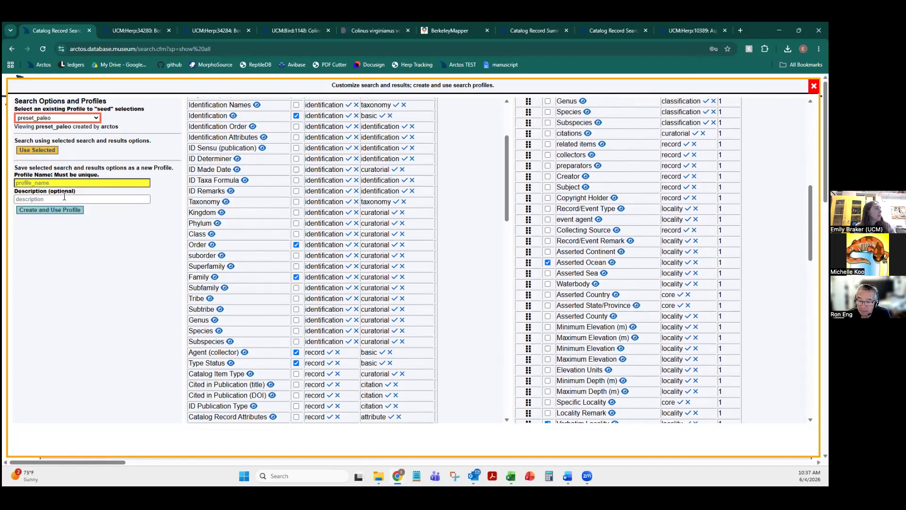
Step: Save the selected search and results options as a new profile named test_paleo and use it
click(45, 182)
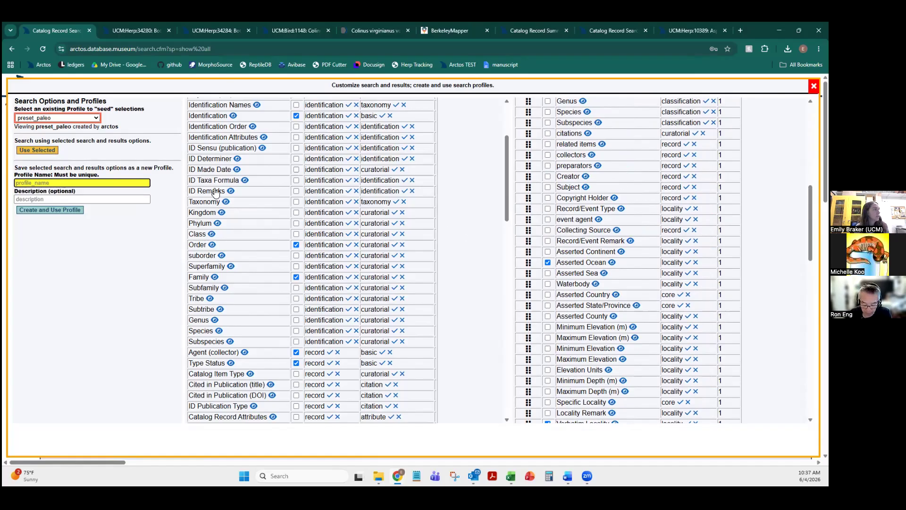
text(test_paleo)
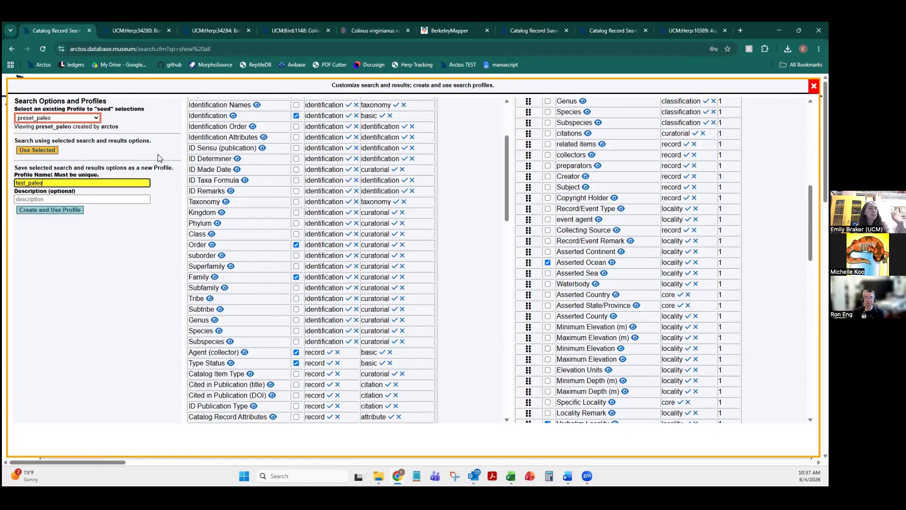
click(33, 214)
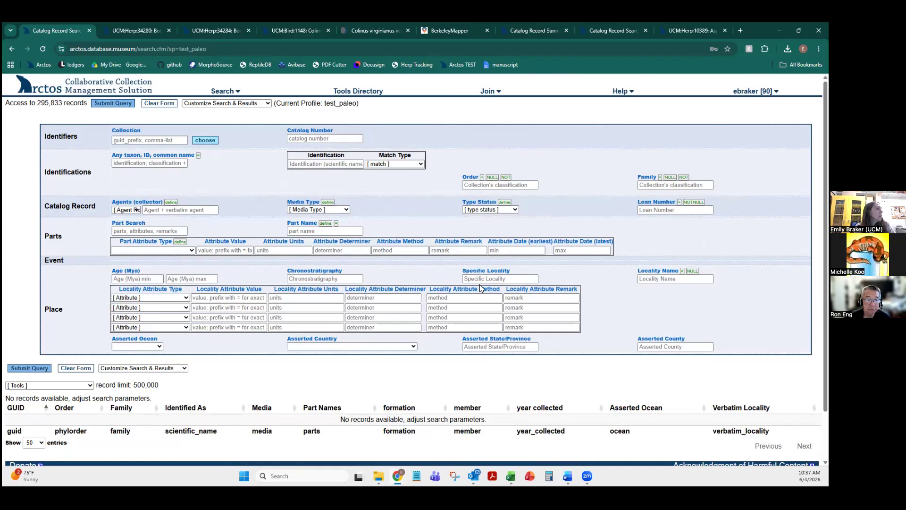
Step: Check the current profile name, the list of saved profiles, and the results columns of the search form
drag(285, 104, 365, 108)
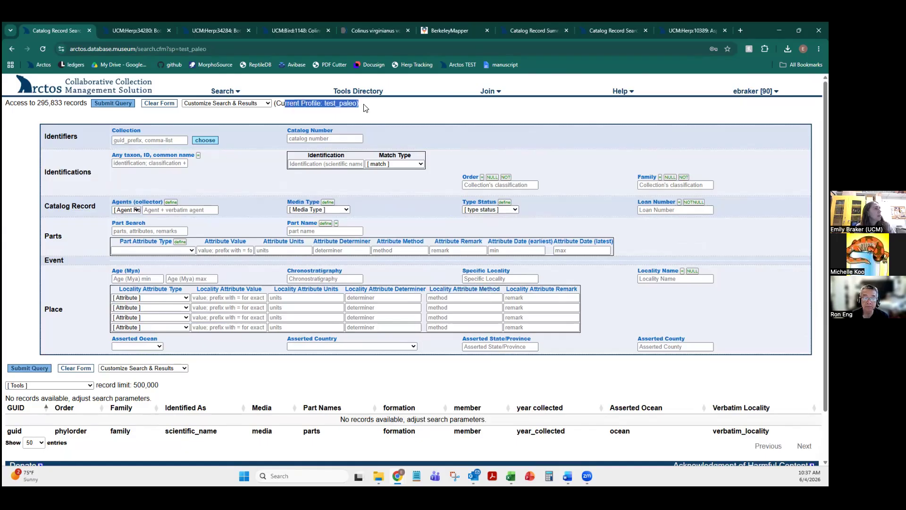
click(243, 103)
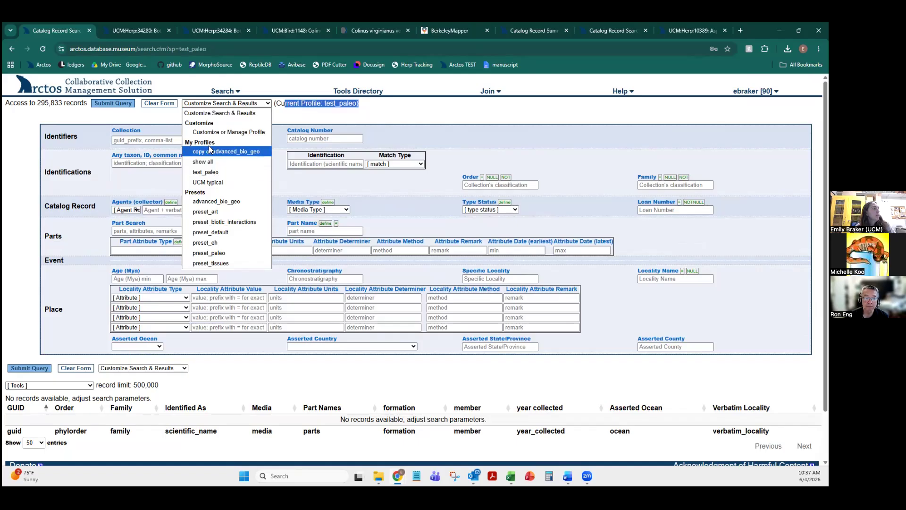
click(465, 123)
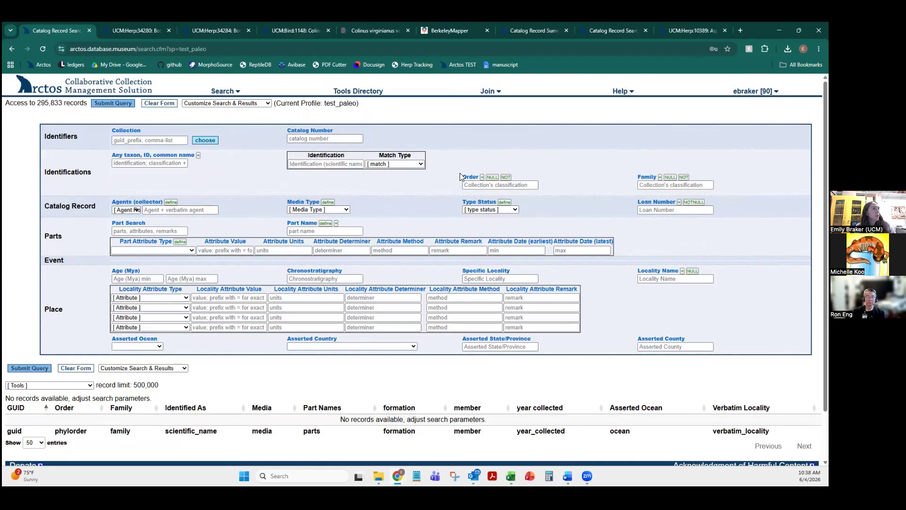
scroll(649, 221, down, 2)
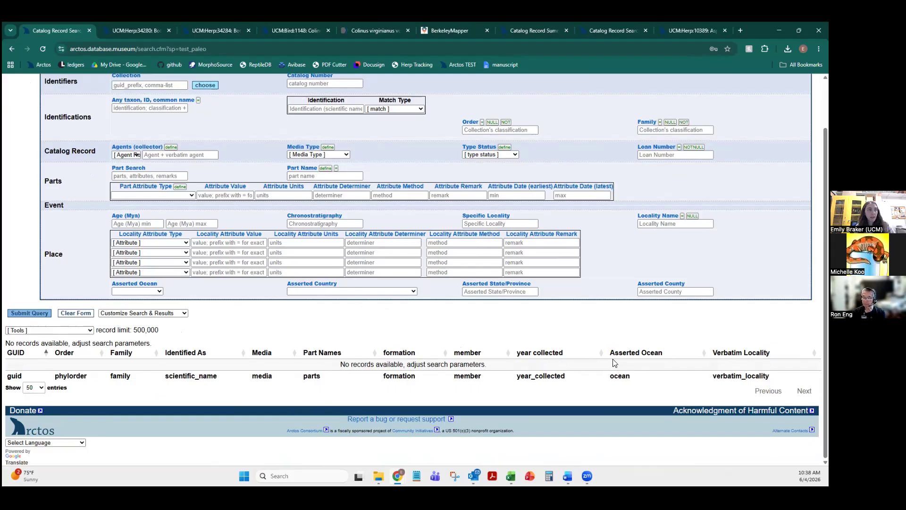
scroll(177, 140, up, 2)
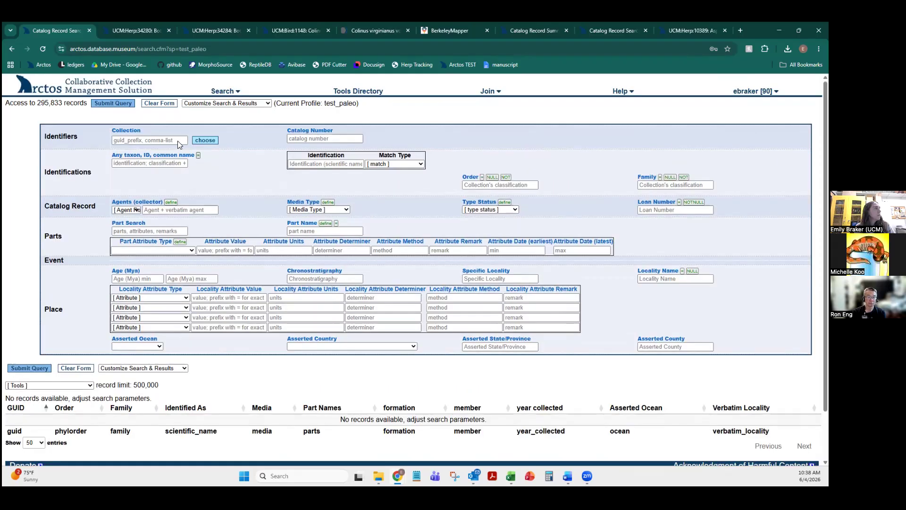
Step: Search the UCM:FossilVert collection with the test_paleo profile and look over the customized columns in the results
click(182, 143)
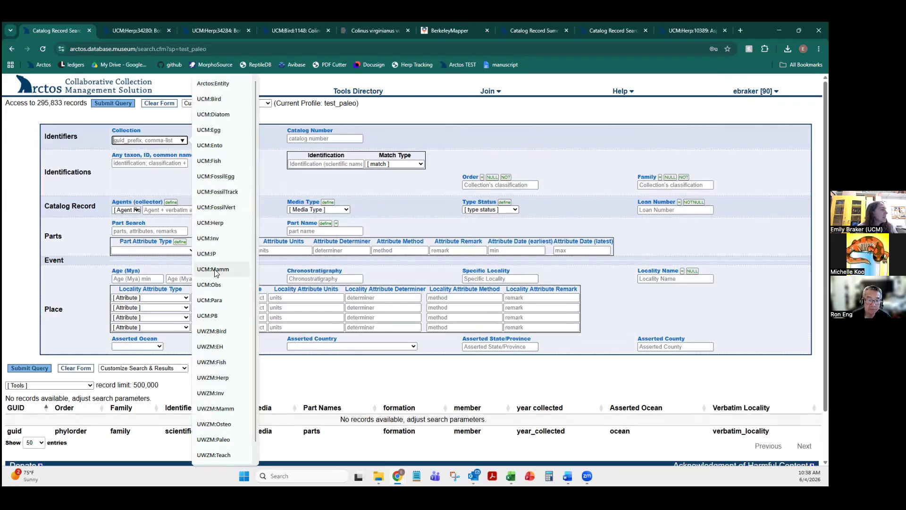
click(221, 211)
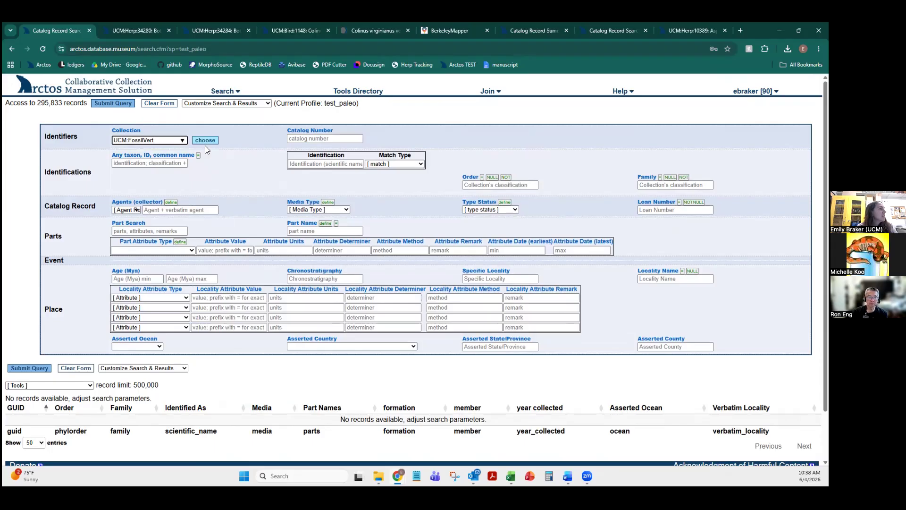
click(113, 103)
scroll(298, 305, down, 1)
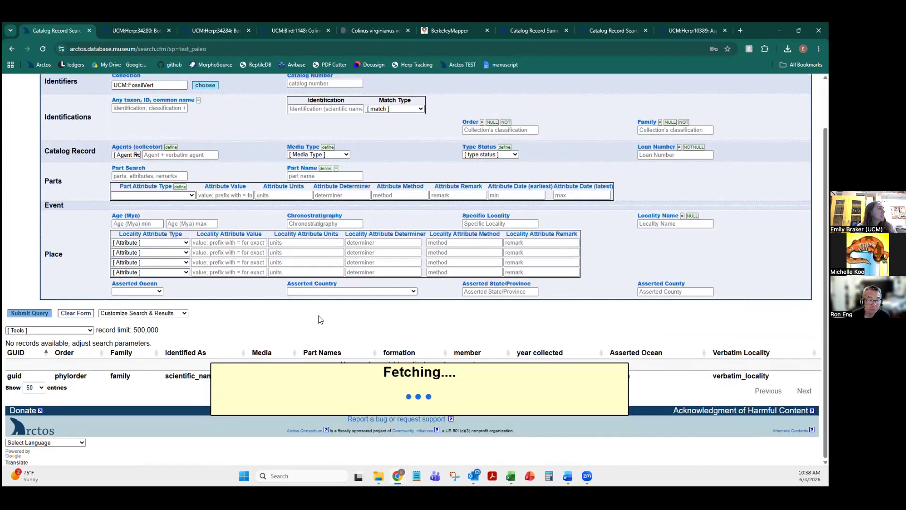
scroll(319, 317, up, 1)
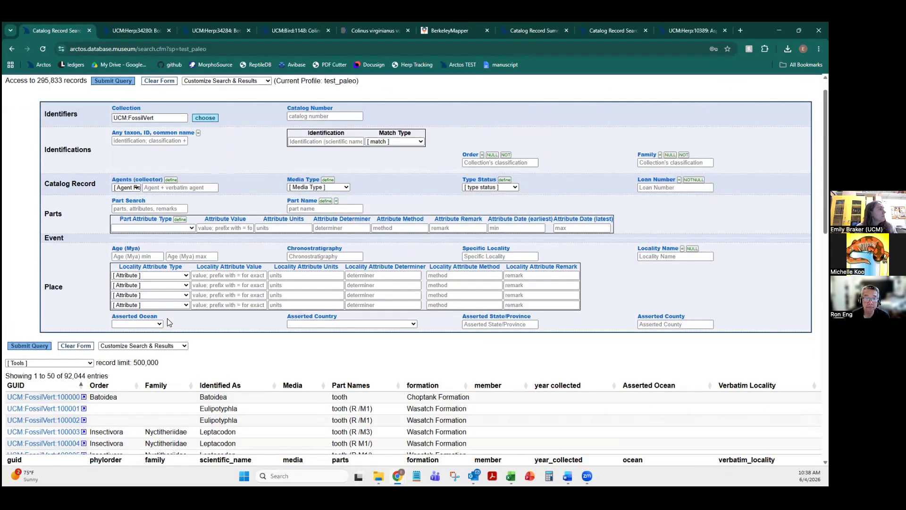
scroll(185, 320, down, 5)
scroll(185, 320, down, 1)
scroll(185, 320, up, 2)
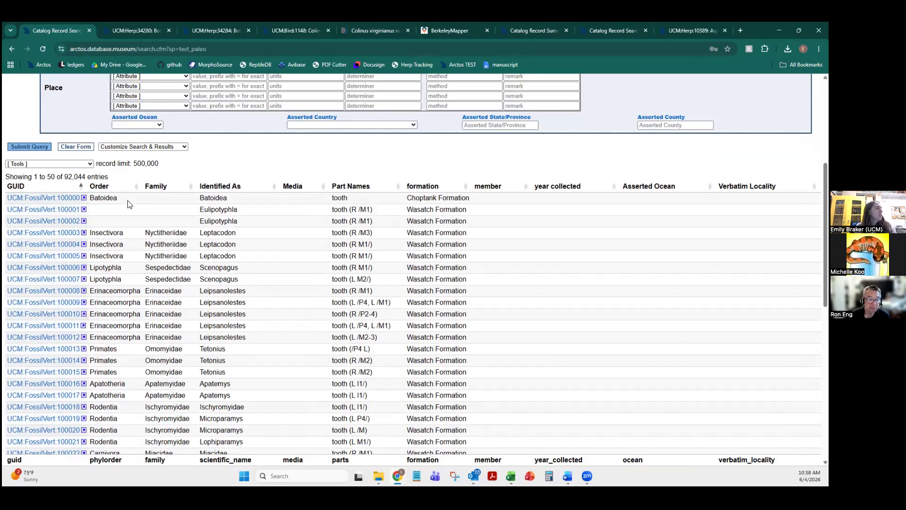
scroll(356, 316, up, 2)
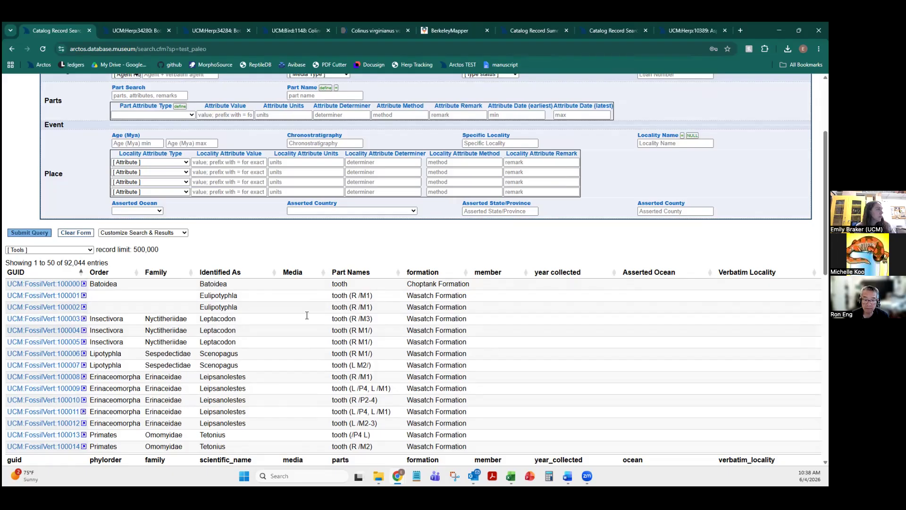
scroll(305, 303, up, 1)
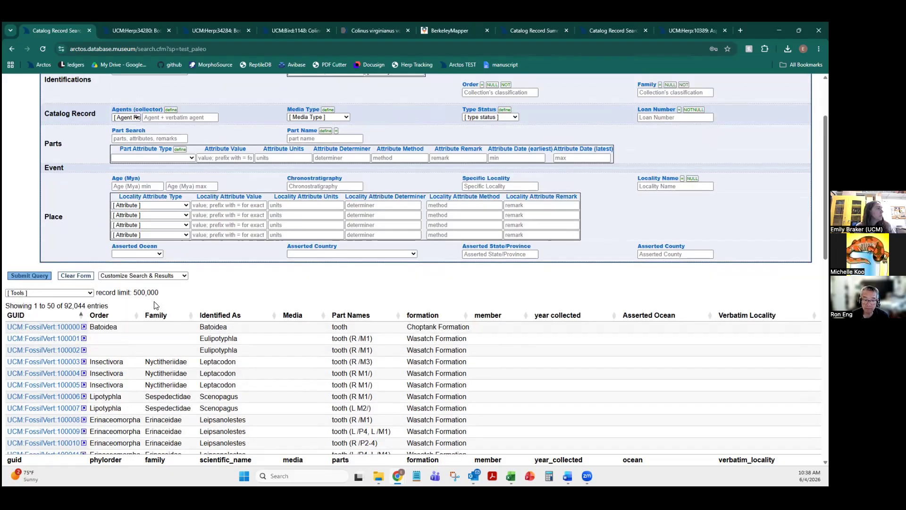
Step: Summarize the fossil vertebrate search results by year collected only and review the record counts
click(71, 294)
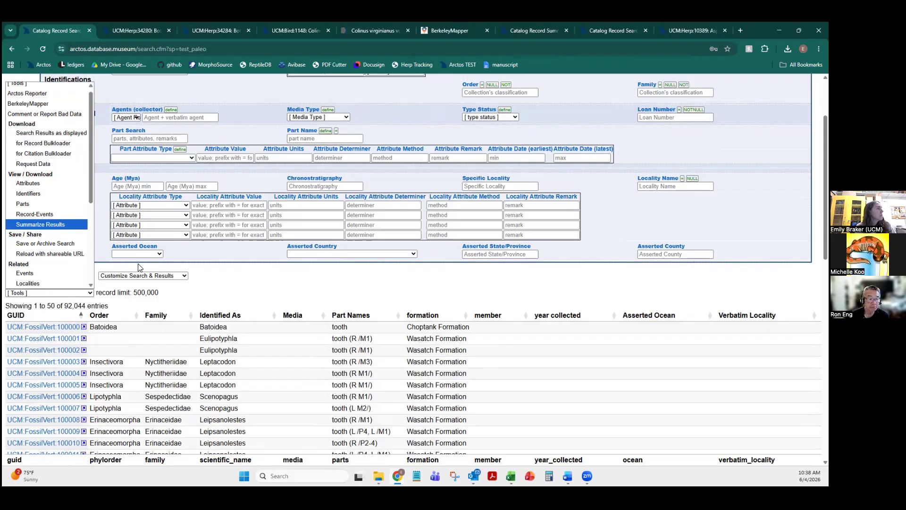
click(47, 224)
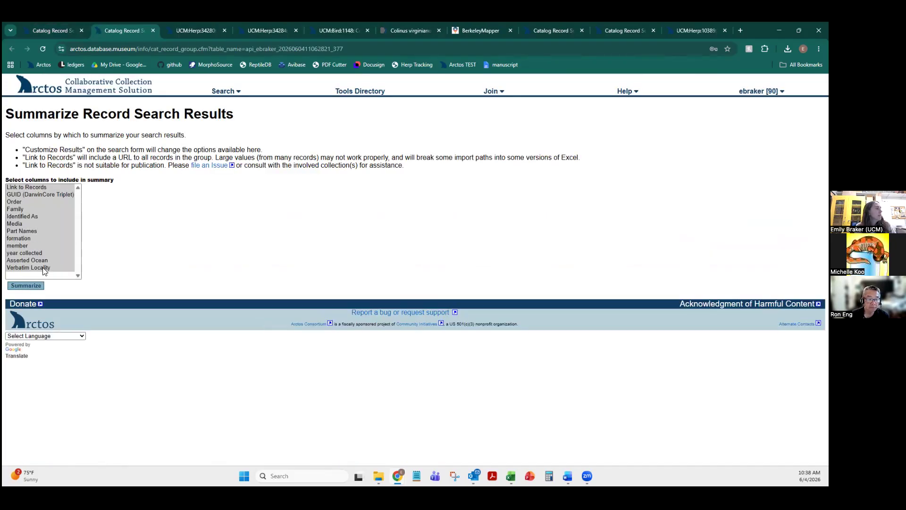
click(26, 253)
click(26, 285)
scroll(163, 318, down, 1)
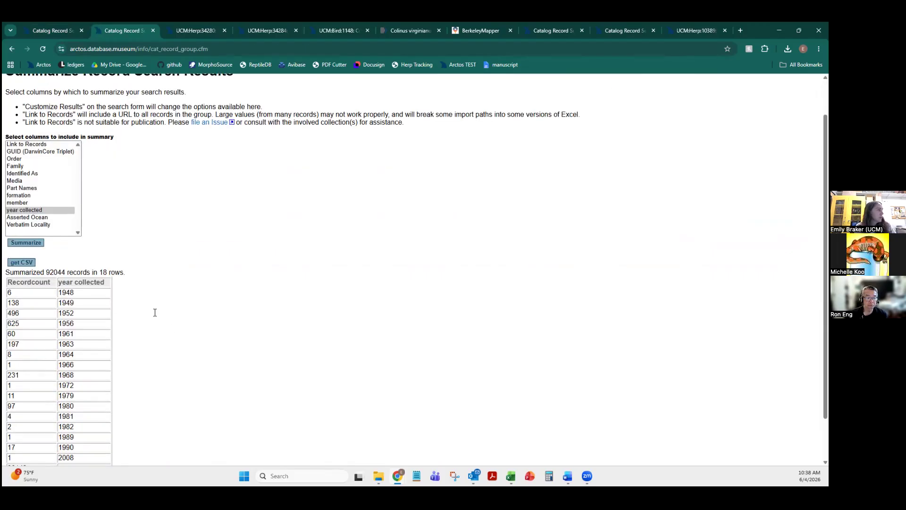
scroll(193, 330, up, 1)
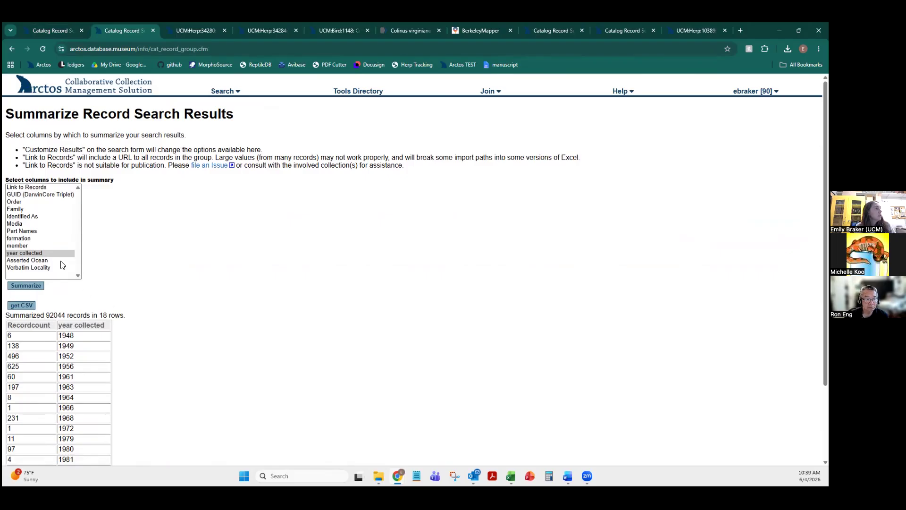
click(12, 49)
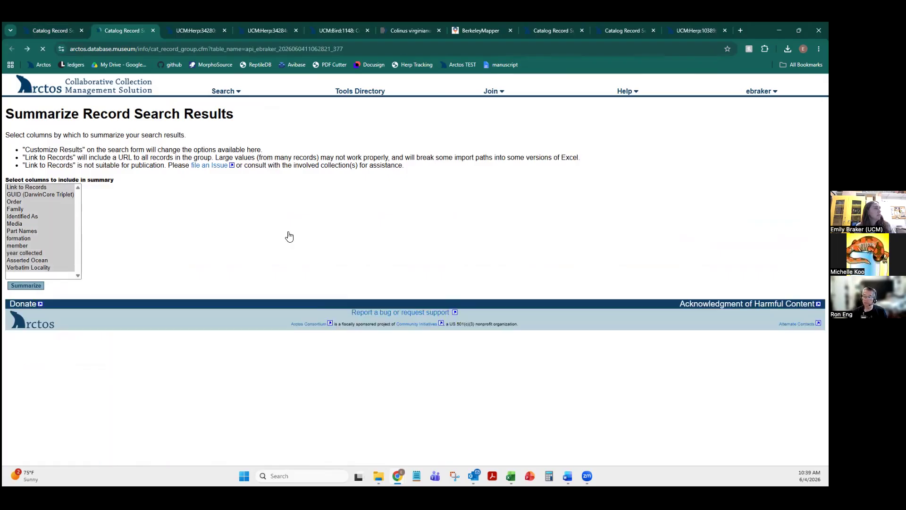
Step: Download the search results as displayed from the catalog search, with the purpose of download set to curatorial
click(53, 30)
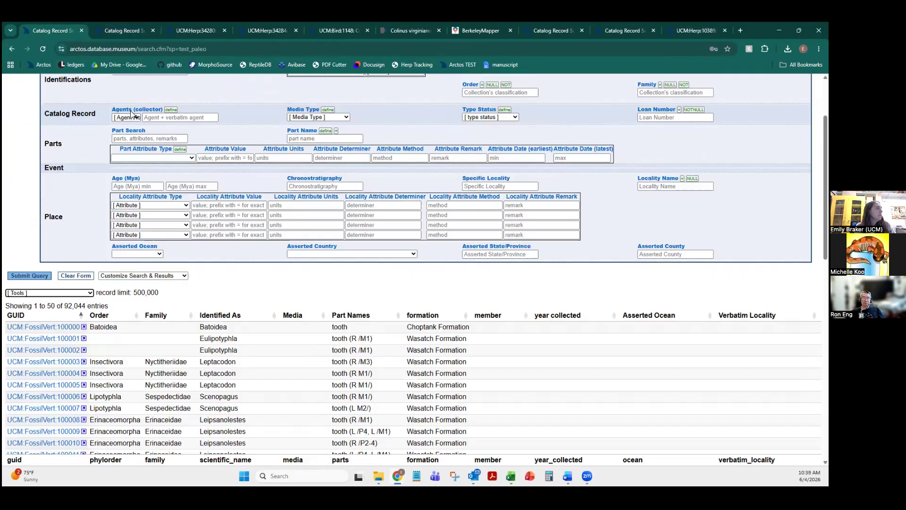
click(74, 293)
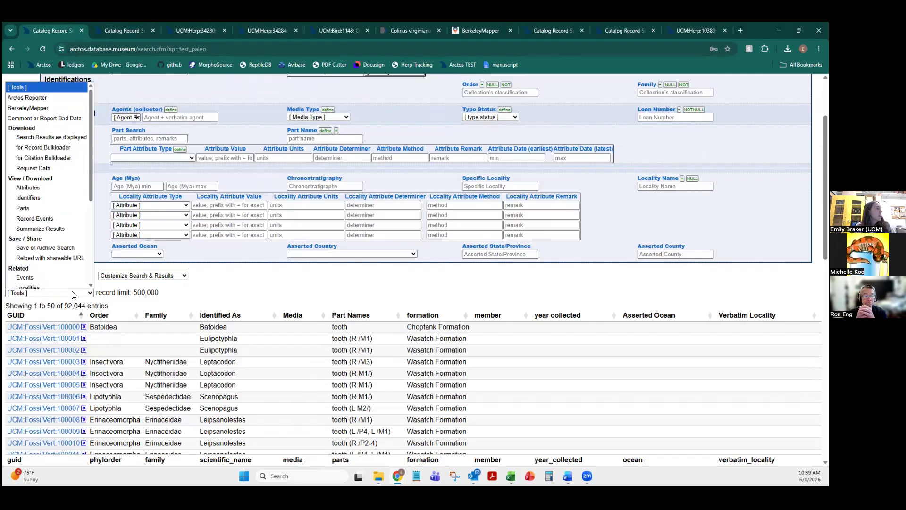
click(40, 134)
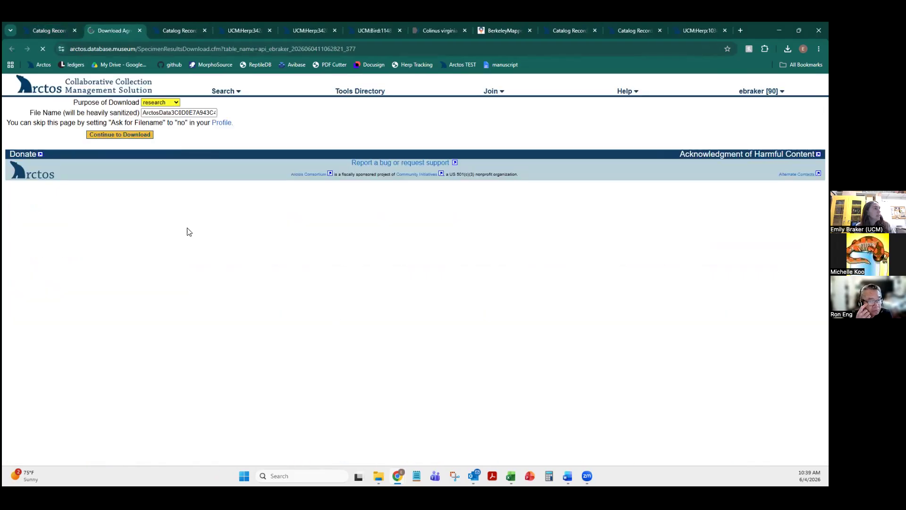
click(164, 105)
click(165, 113)
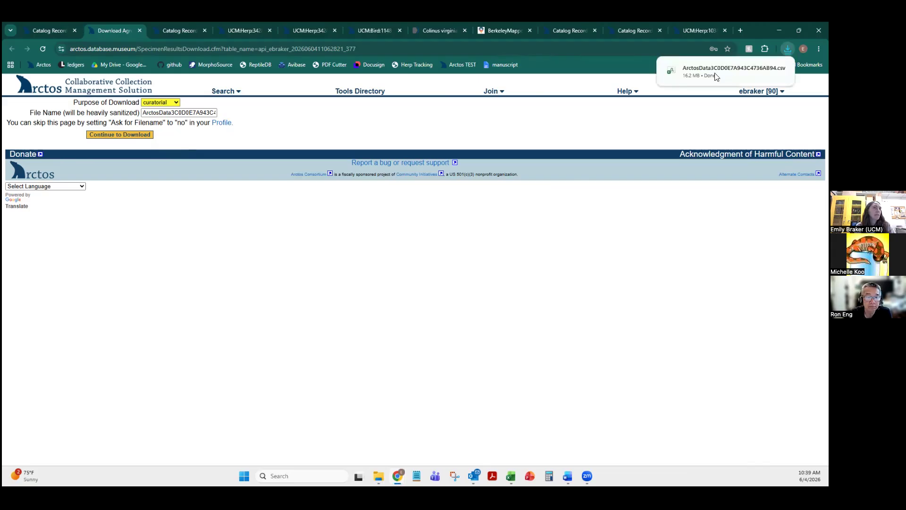
Step: Open the downloaded results CSV in Excel, autofit the width of all columns, and look across the exported fields
click(714, 71)
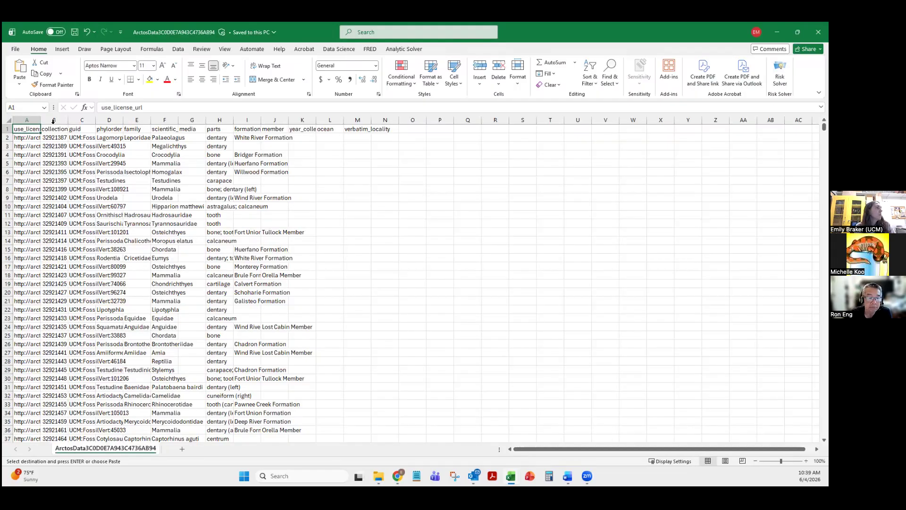
key(ctrl+a)
key(alt+h)
key(o)
key(i)
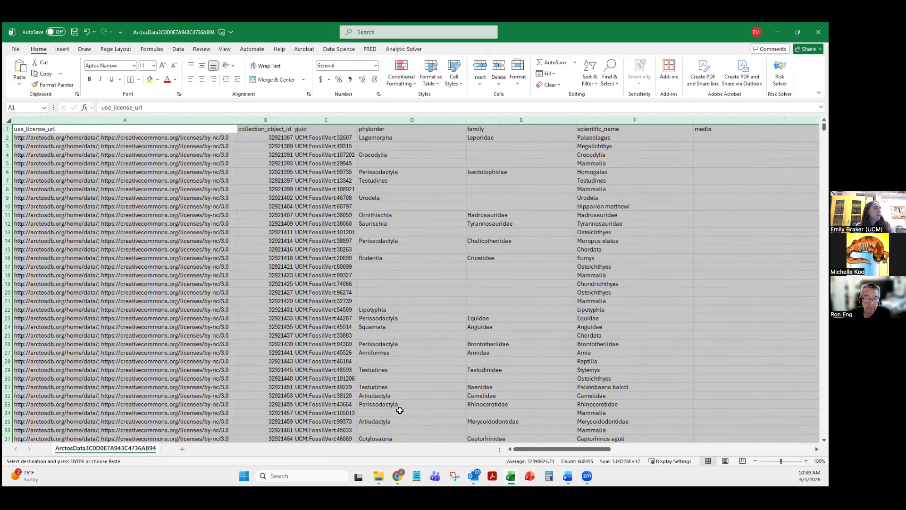
mouse_move(528, 450)
mouse_down()
mouse_move(548, 449)
mouse_move(524, 449)
mouse_up()
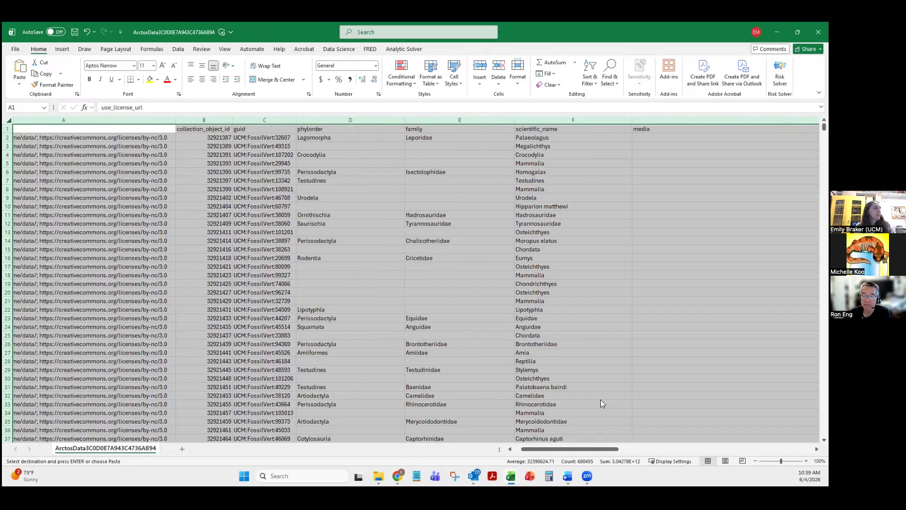
drag(593, 454, 652, 452)
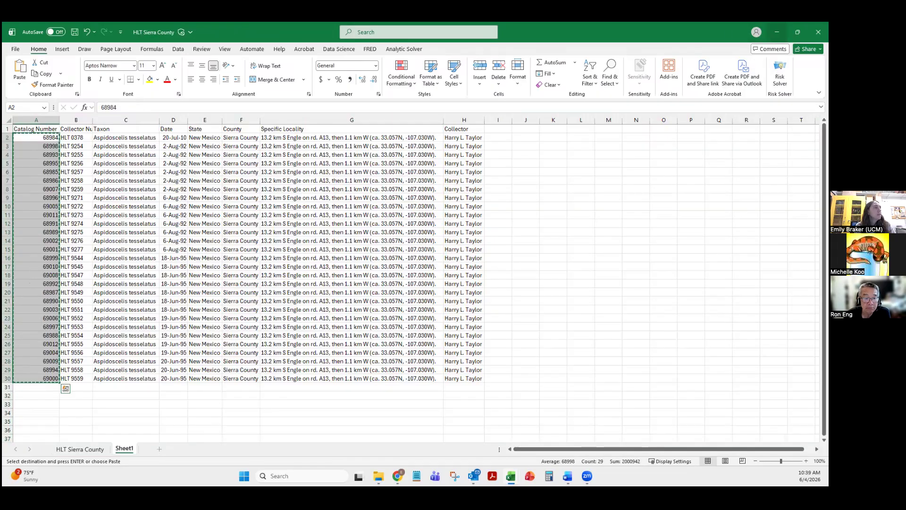
Step: Return to the Arctos catalog search in the browser, apply the copy of advanced_bio_geo profile, and look over its search fields and results
click(777, 32)
mouse_move(224, 93)
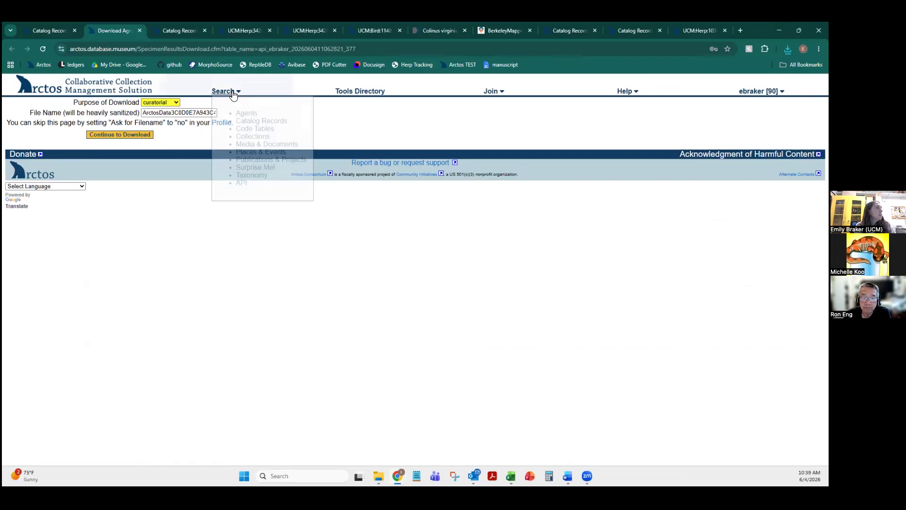
click(48, 30)
scroll(413, 299, up, 2)
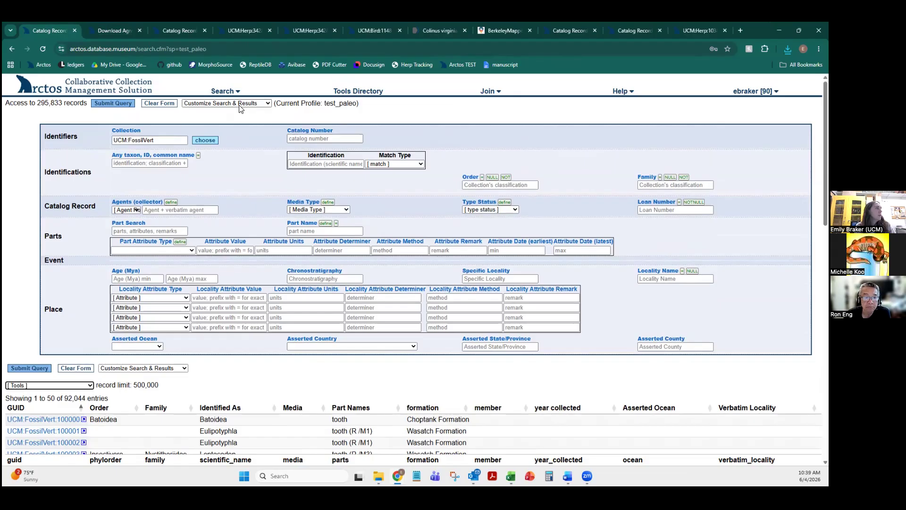
click(241, 106)
click(221, 150)
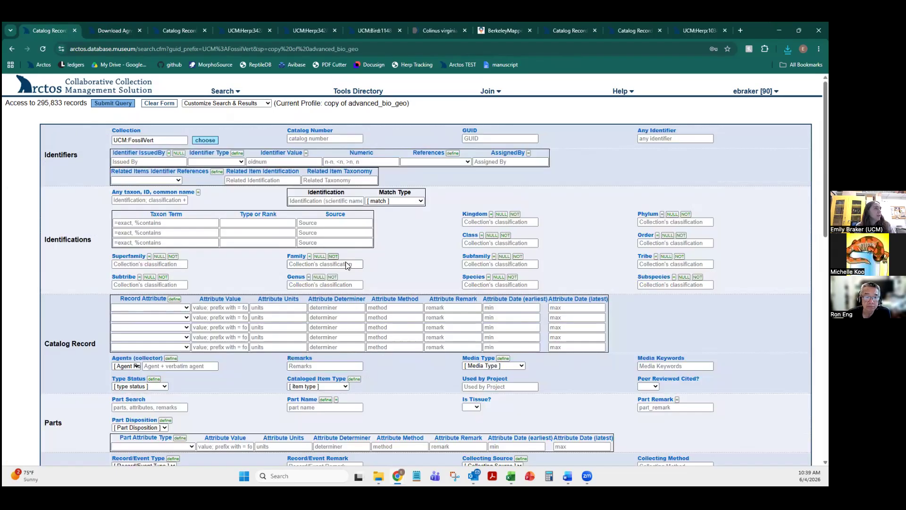
scroll(346, 262, down, 20)
scroll(350, 263, up, 5)
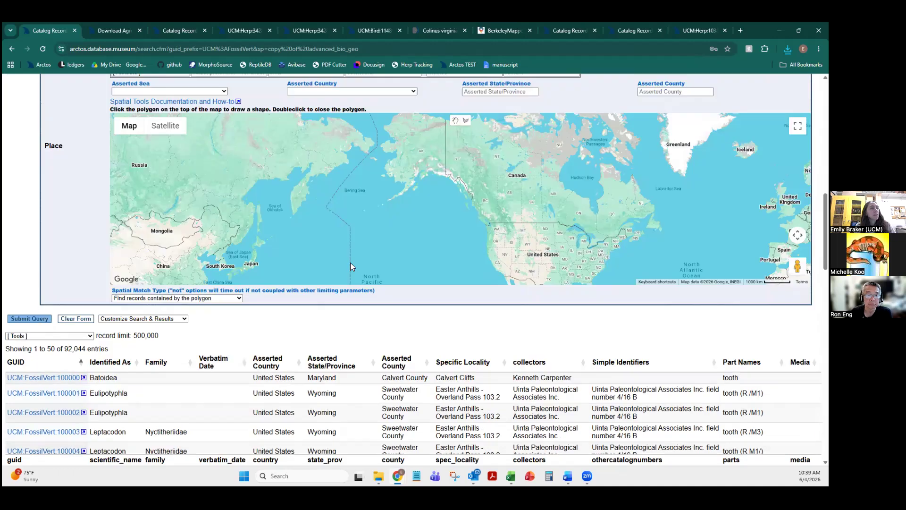
scroll(350, 263, up, 9)
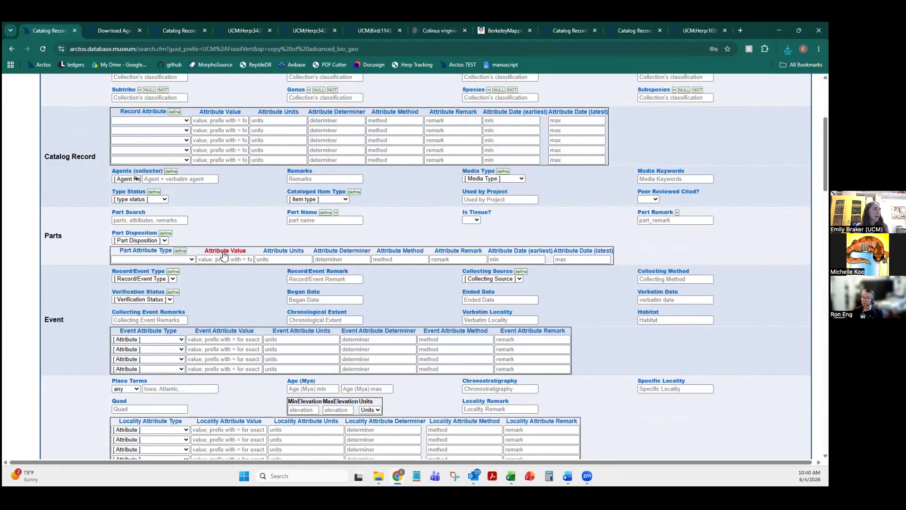
scroll(201, 225, up, 4)
scroll(201, 225, up, 1)
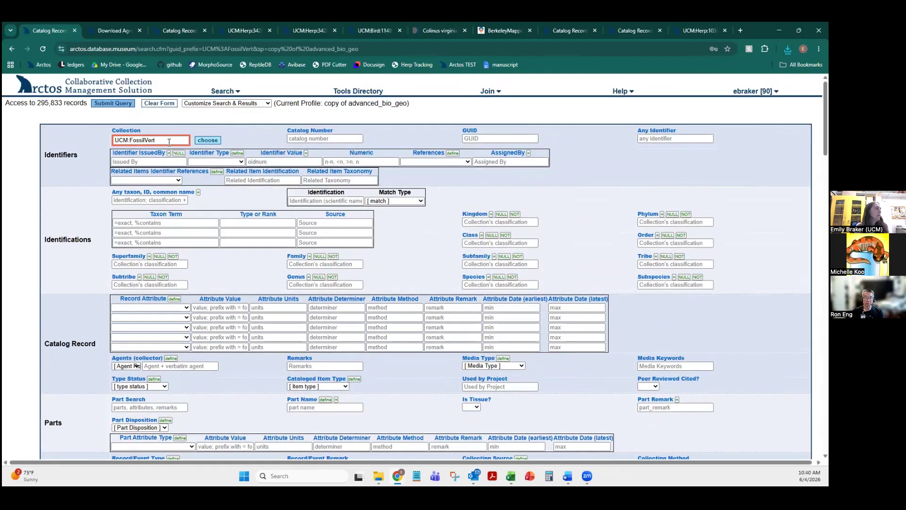
Step: Clear the search form and search the UCM:Herp collection for records with the CT scan media type
click(178, 141)
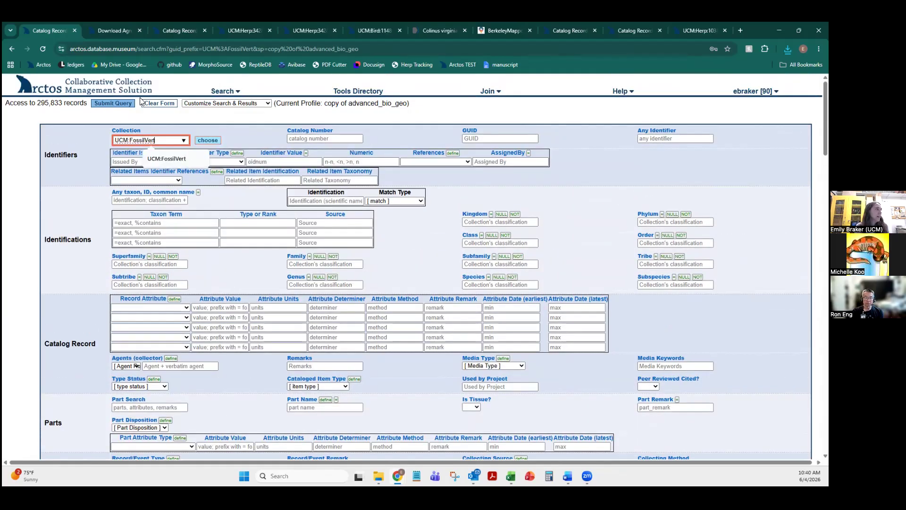
click(169, 104)
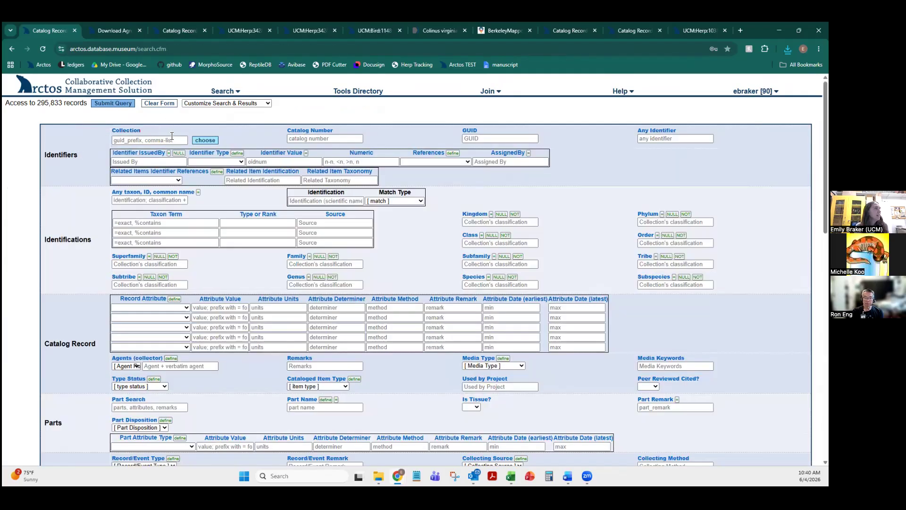
click(169, 140)
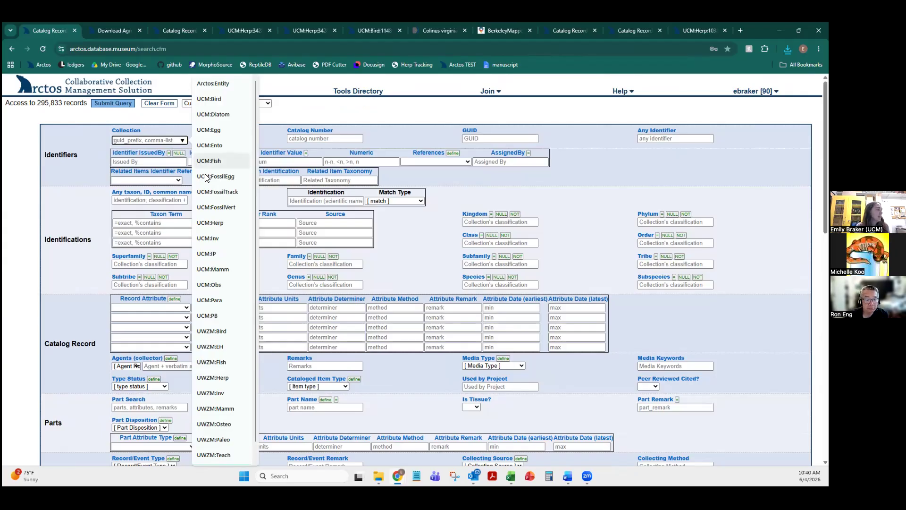
click(212, 222)
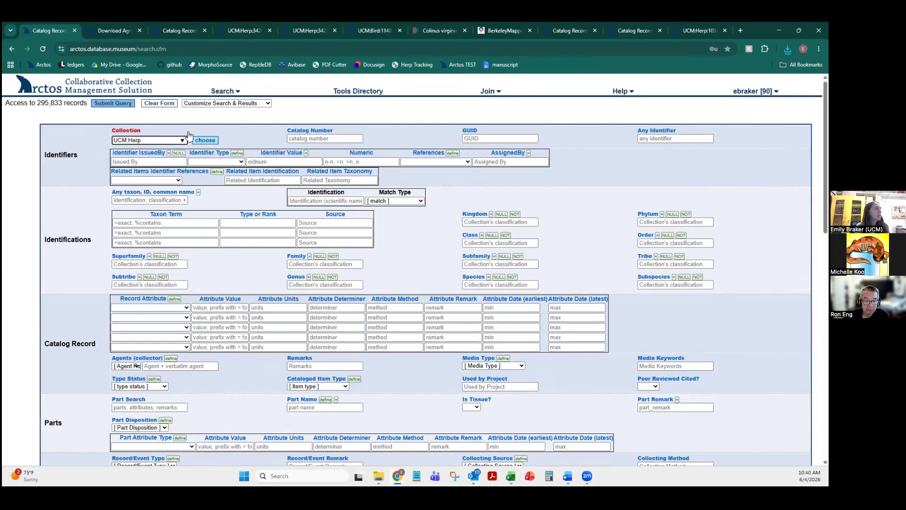
click(486, 367)
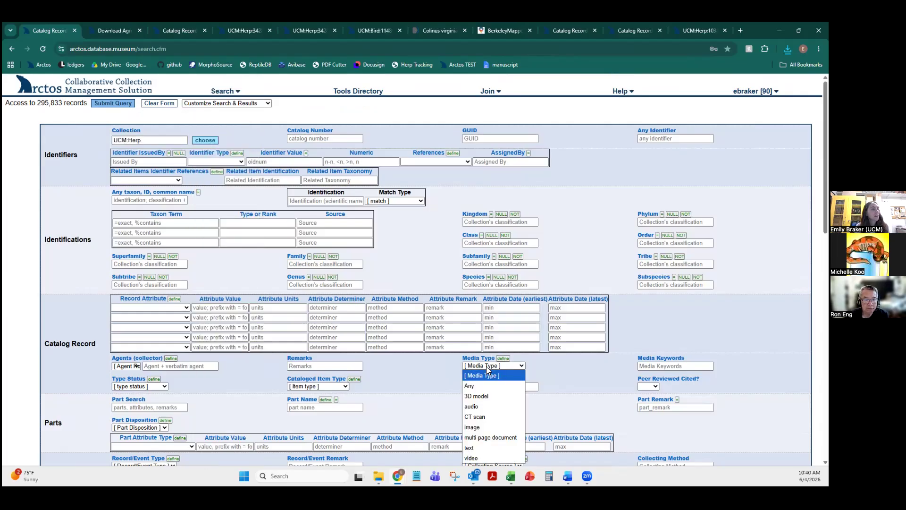
click(487, 419)
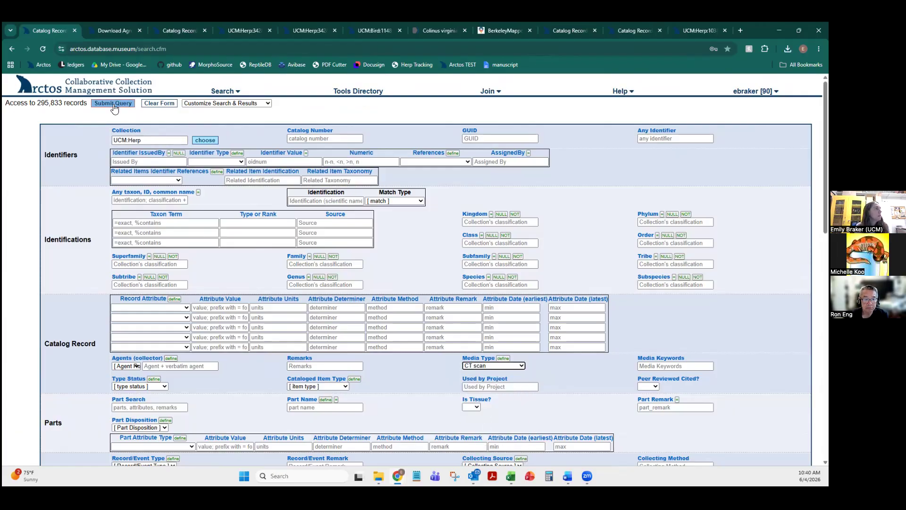
scroll(290, 273, down, 4)
key(Return)
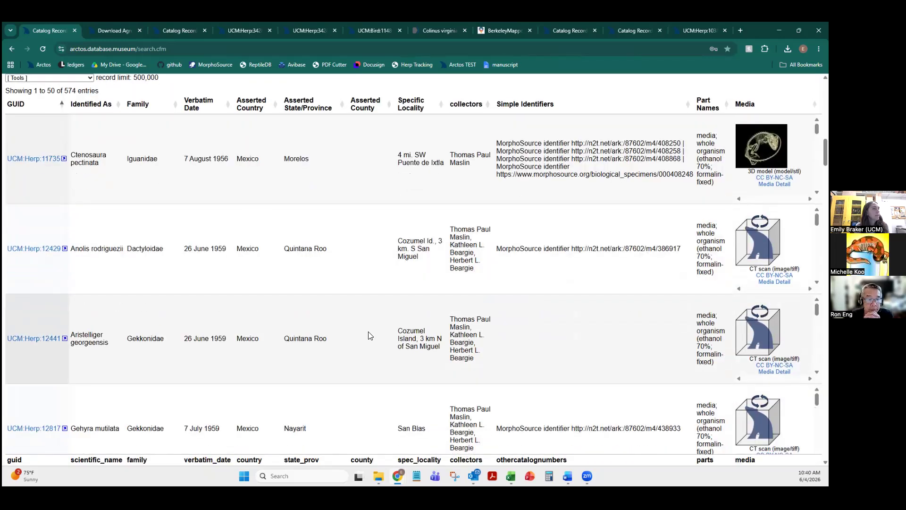
Step: Save the CT scan search under the name Herp_CT_scans with the UCM typical profile included
scroll(372, 336, up, 10)
scroll(264, 177, up, 3)
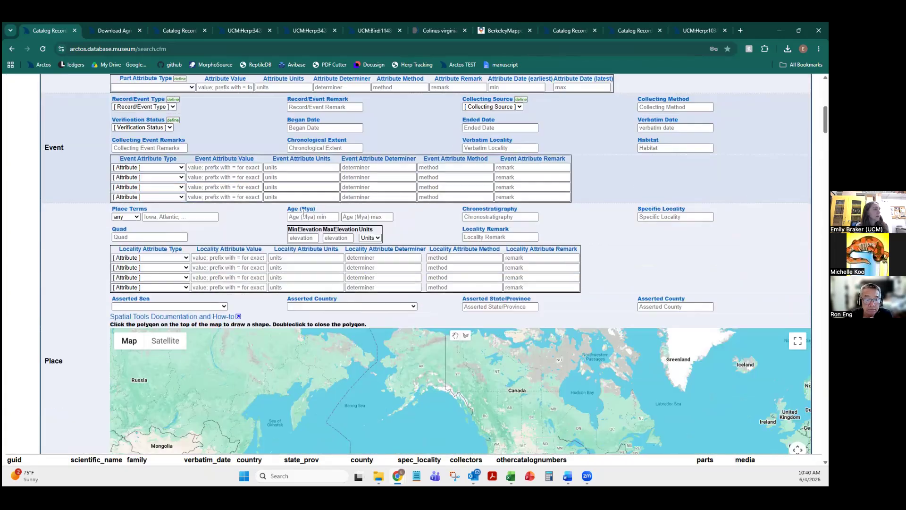
scroll(318, 229, down, 10)
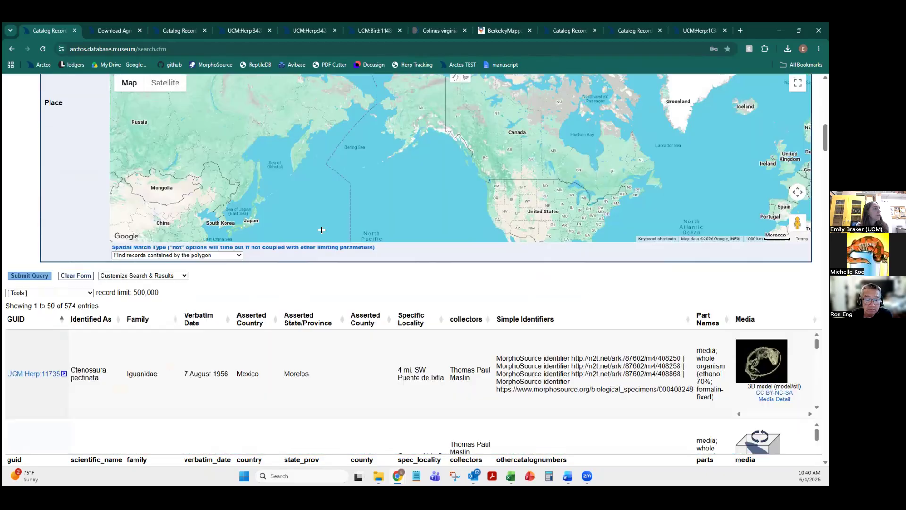
click(76, 293)
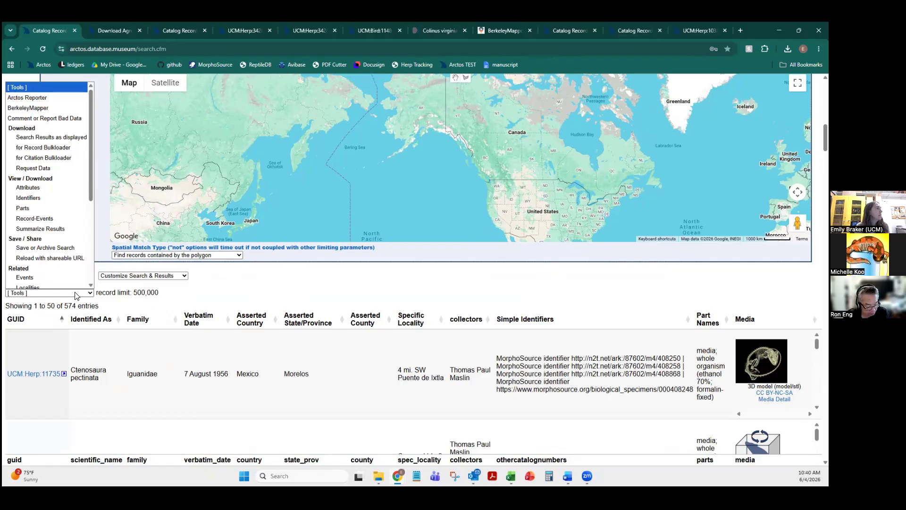
click(56, 244)
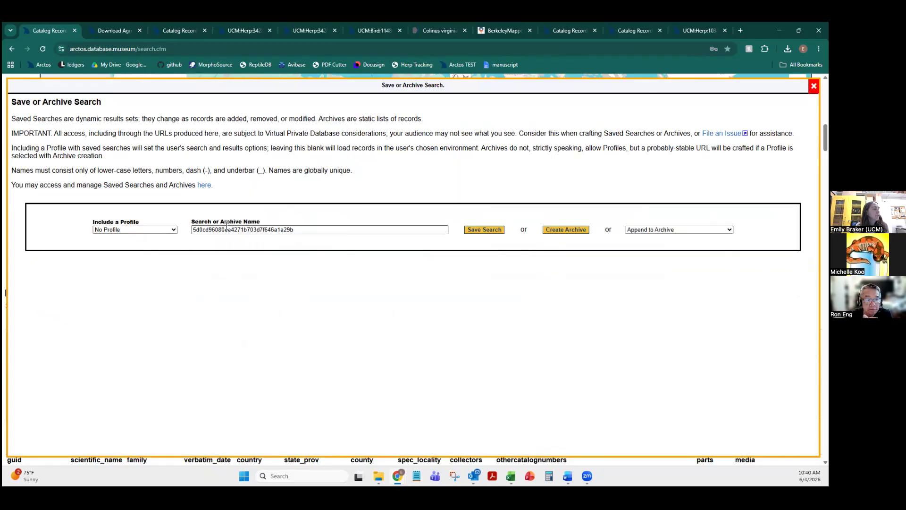
click(140, 231)
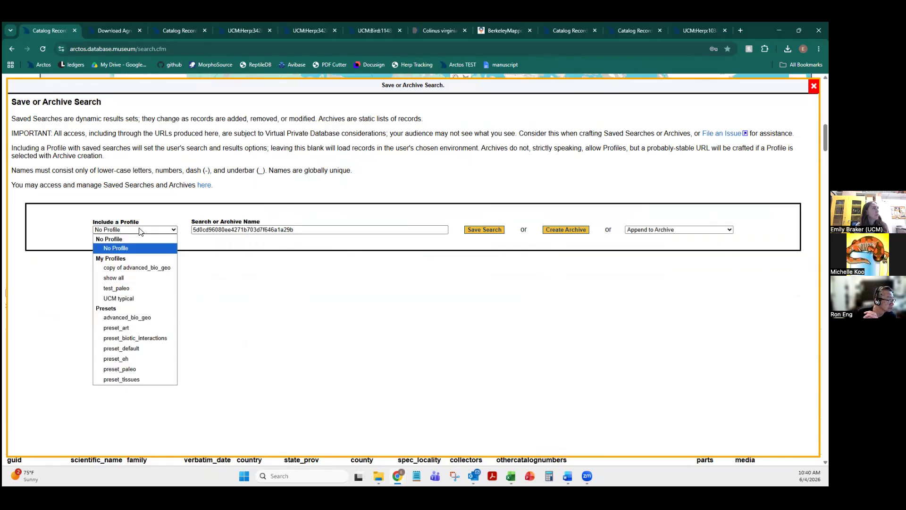
click(136, 299)
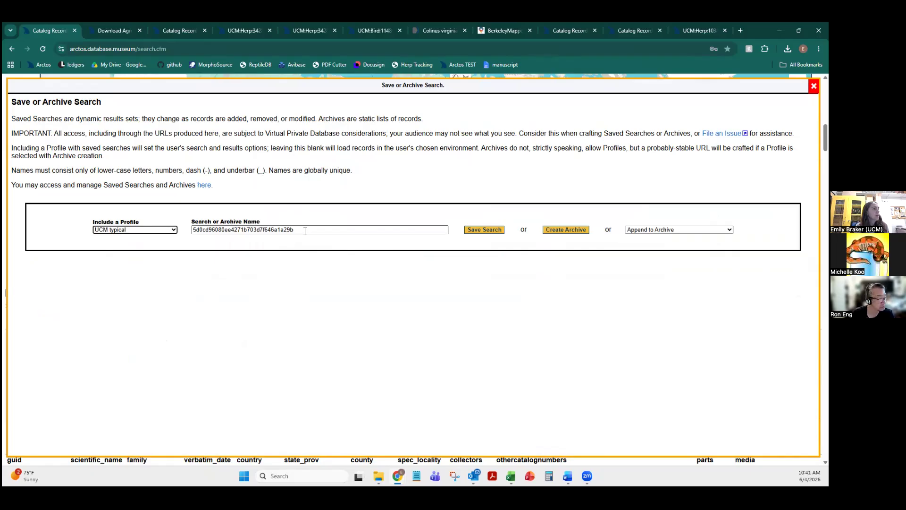
drag(305, 232, 99, 231)
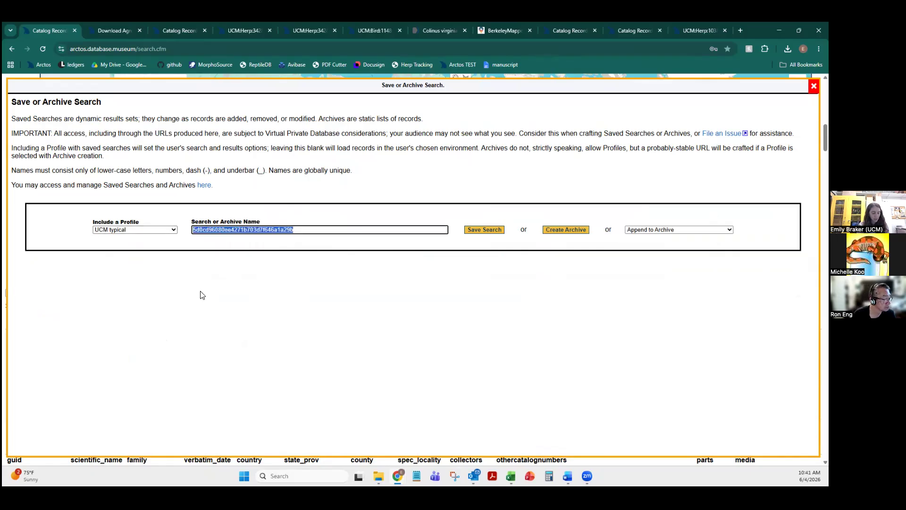
text(Herp_cCT_scans)
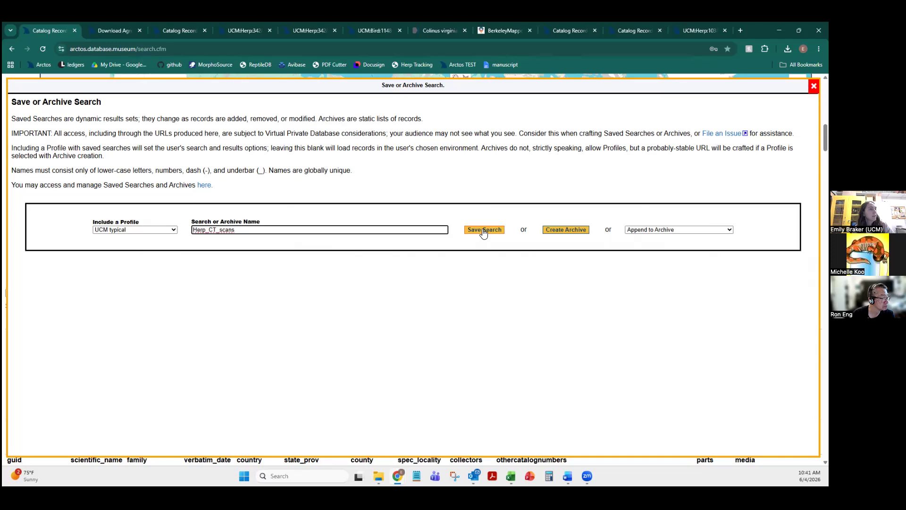
click(532, 280)
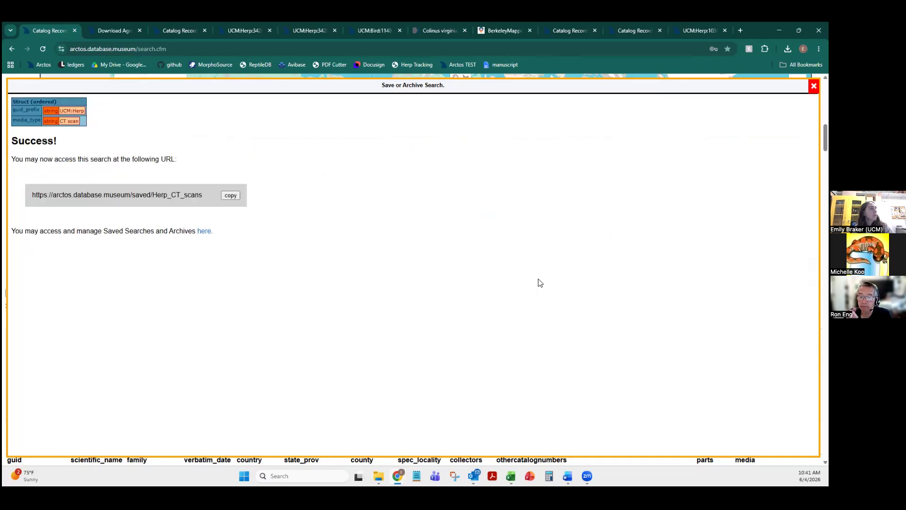
Step: Copy the saved search's URL and open the page for managing saved searches and archives
click(236, 196)
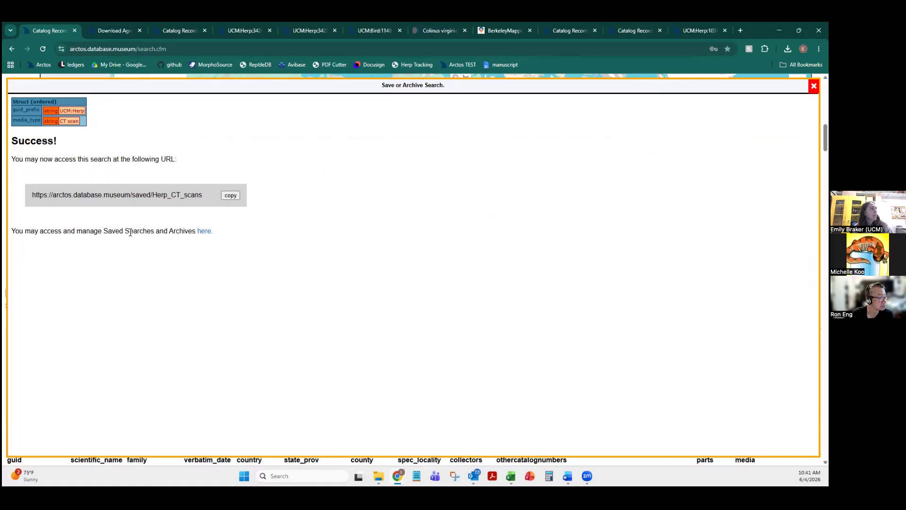
click(204, 231)
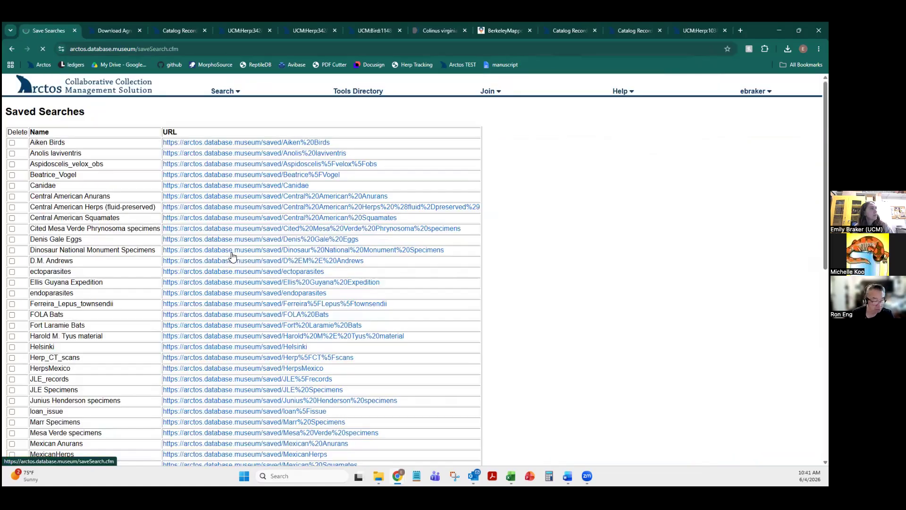
click(737, 92)
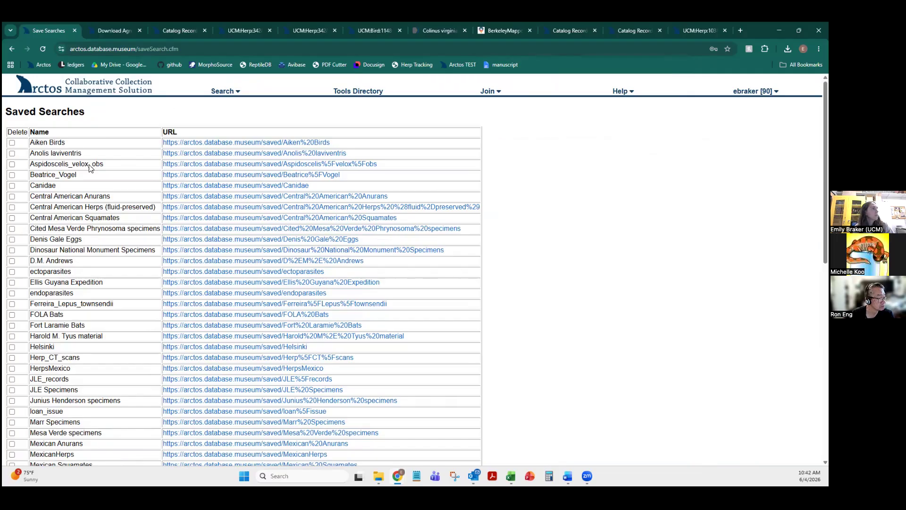
Step: Look through the list of saved searches with their URLs and the archives below it
scroll(220, 194, down, 7)
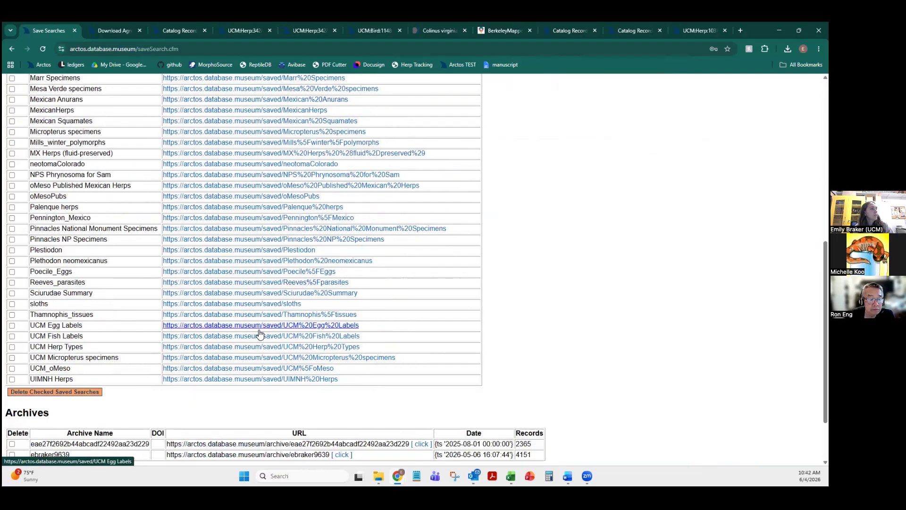
scroll(271, 322, up, 6)
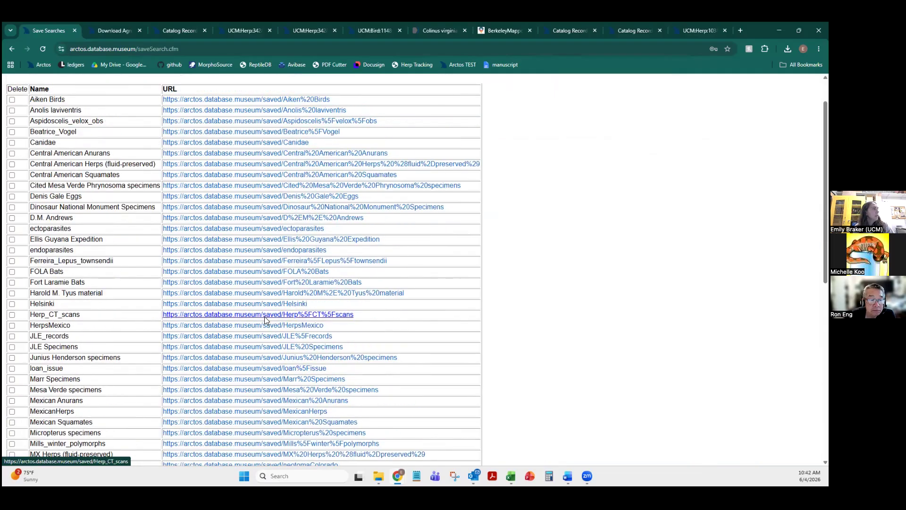
scroll(278, 227, down, 4)
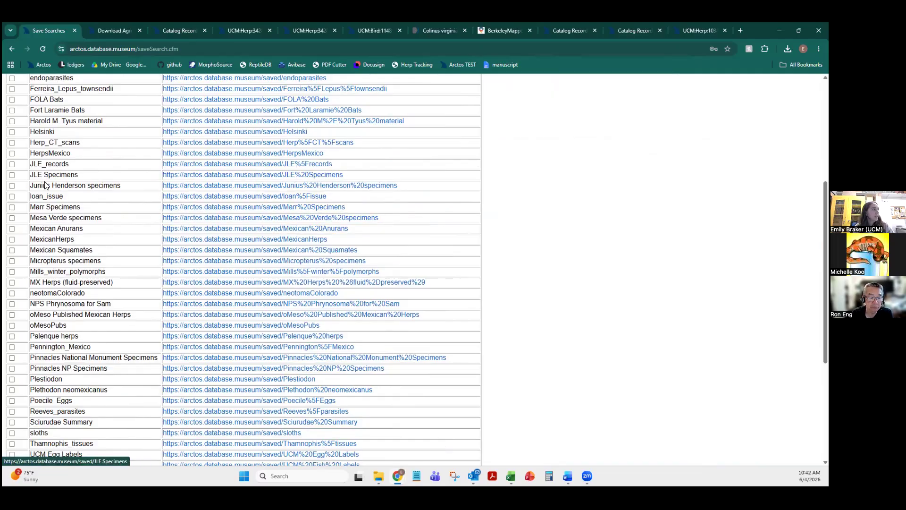
drag(33, 186, 134, 193)
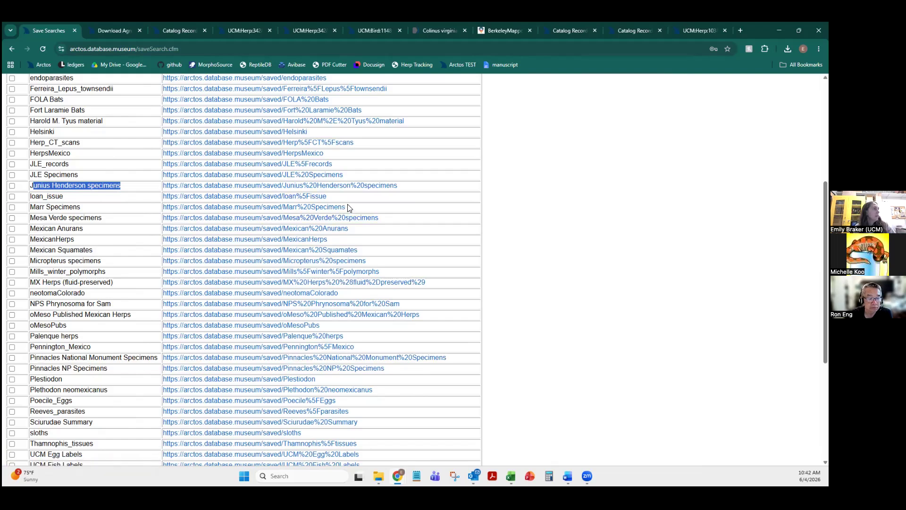
scroll(349, 208, down, 1)
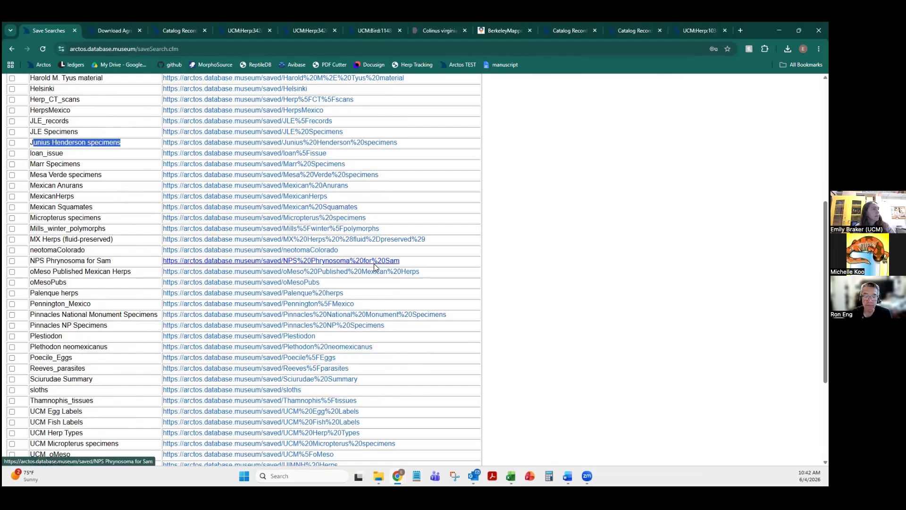
scroll(377, 260, down, 4)
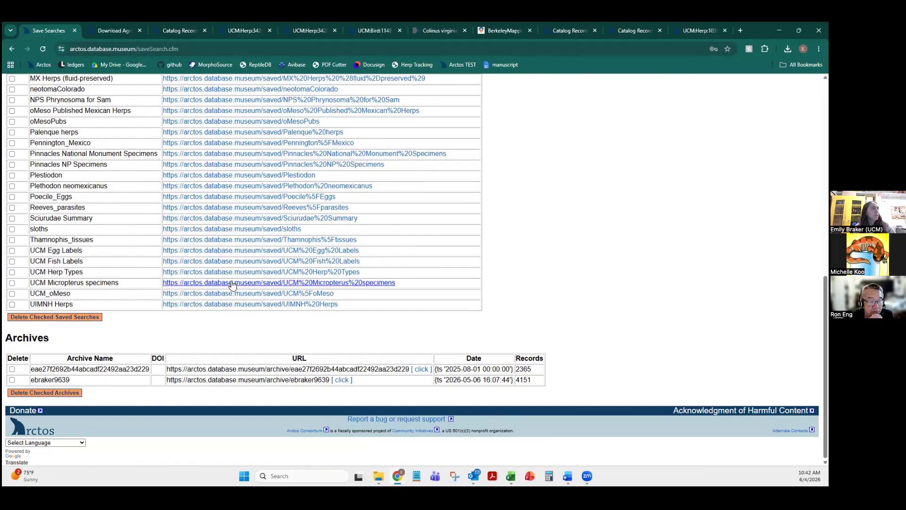
scroll(232, 283, up, 3)
scroll(231, 288, up, 4)
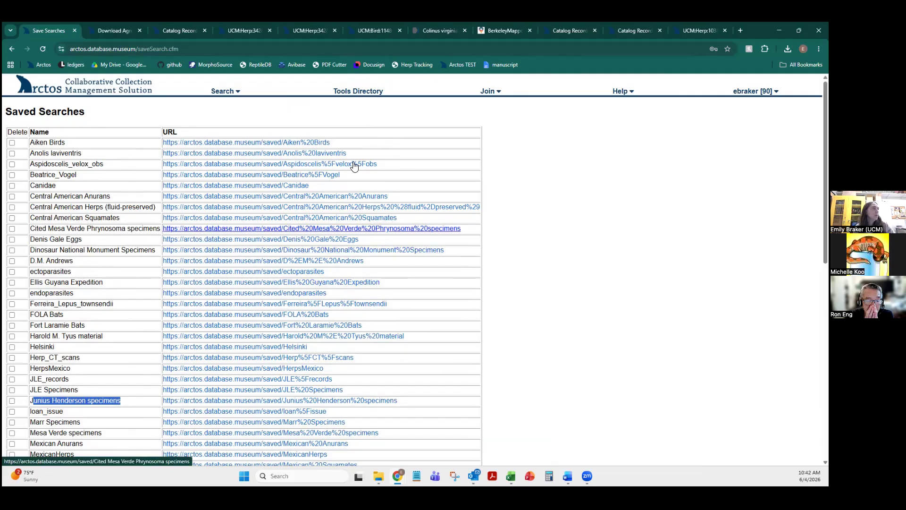
Step: Open a blank catalog records search and look over its fields down to the spatial search map
mouse_move(234, 96)
click(249, 124)
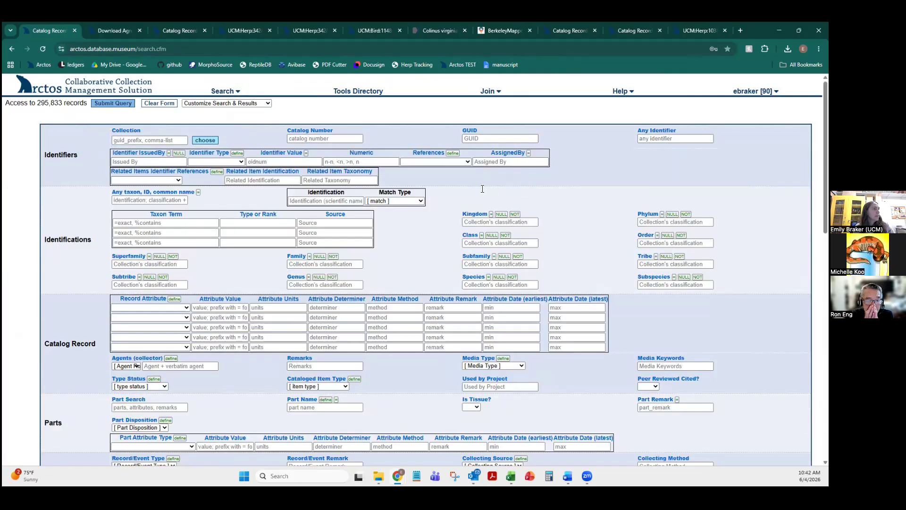
scroll(269, 174, down, 8)
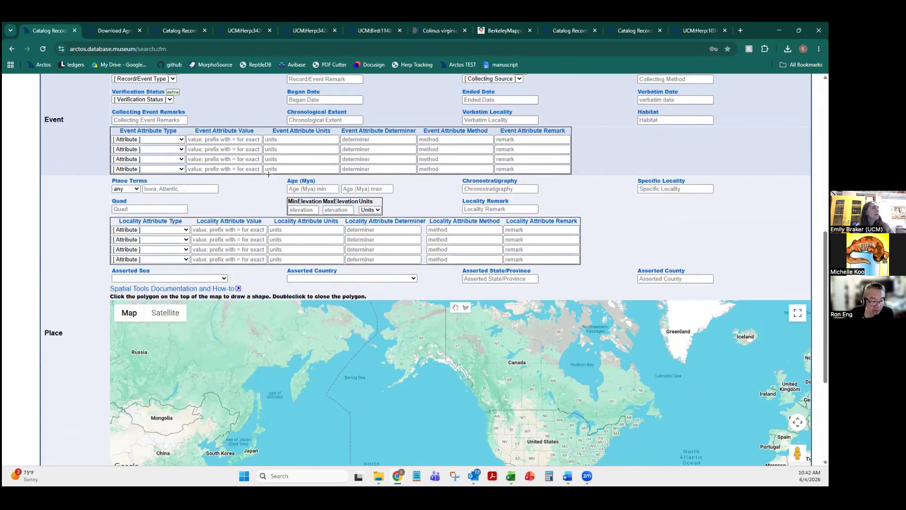
scroll(268, 173, down, 3)
scroll(248, 175, up, 12)
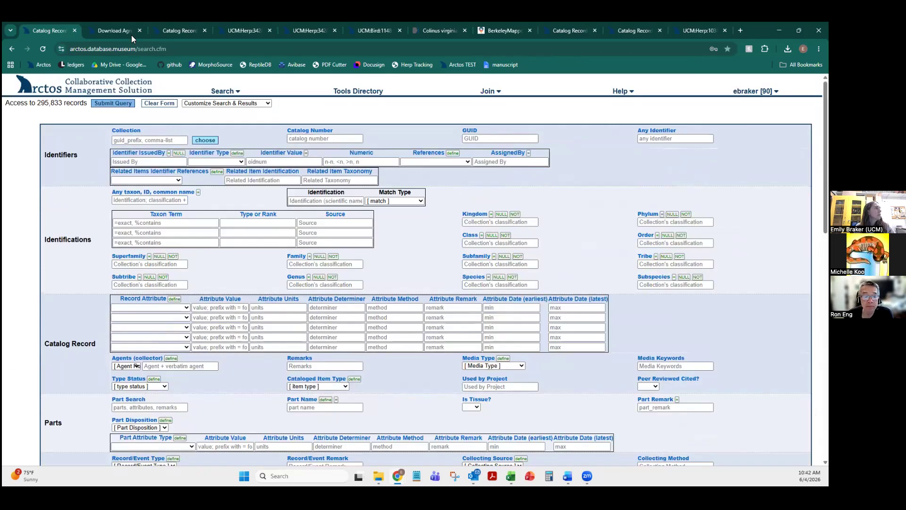
Step: Return to the blank catalog records search and look through the result tools, including the Related and Manage options
click(178, 31)
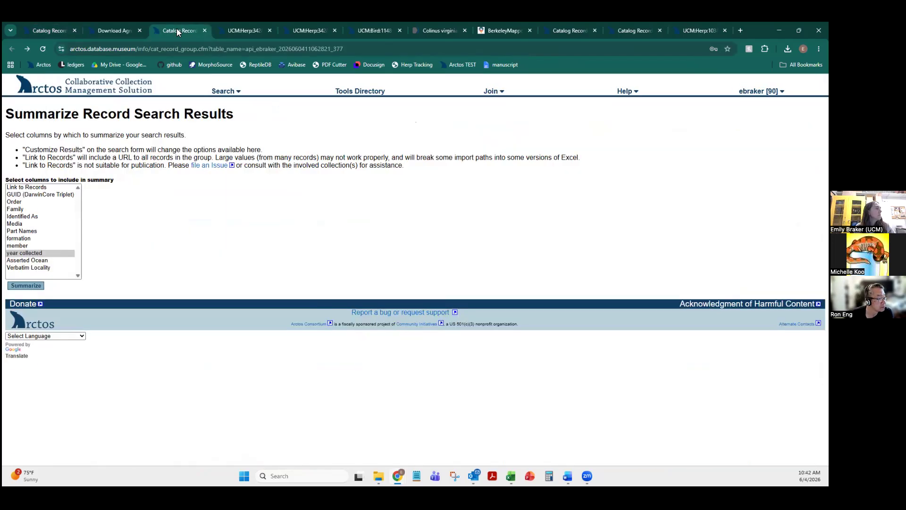
click(246, 30)
click(309, 31)
click(60, 30)
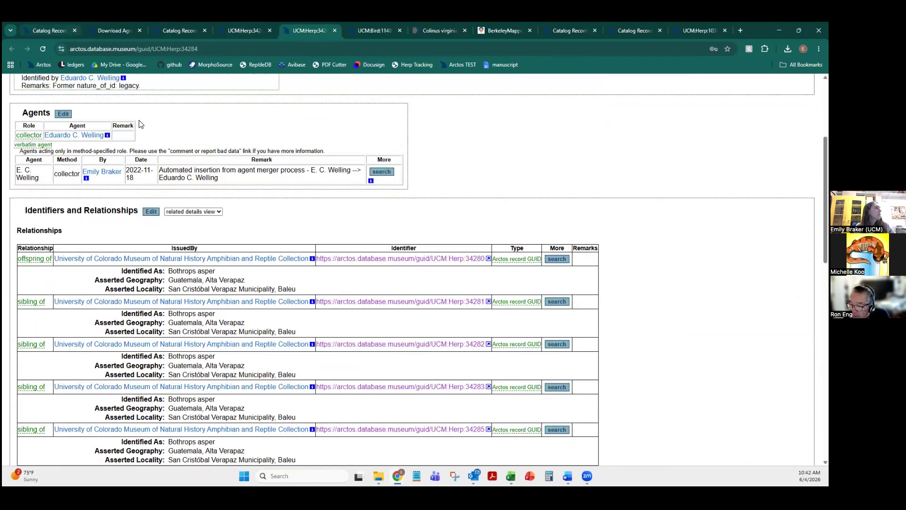
scroll(186, 147, down, 10)
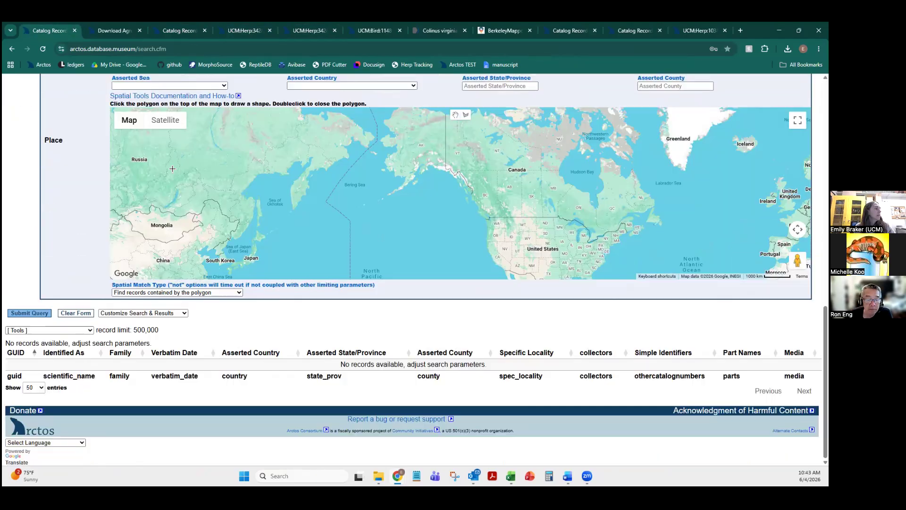
click(47, 331)
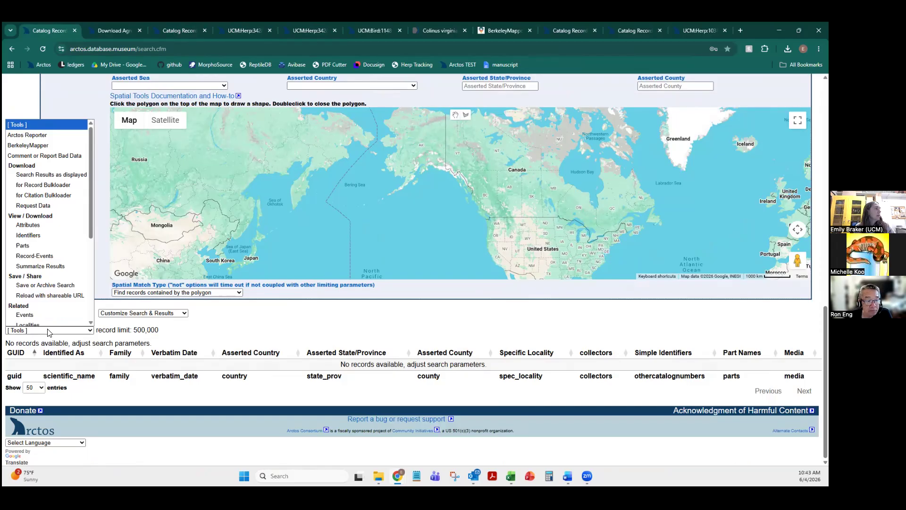
scroll(52, 213, down, 5)
scroll(58, 205, up, 1)
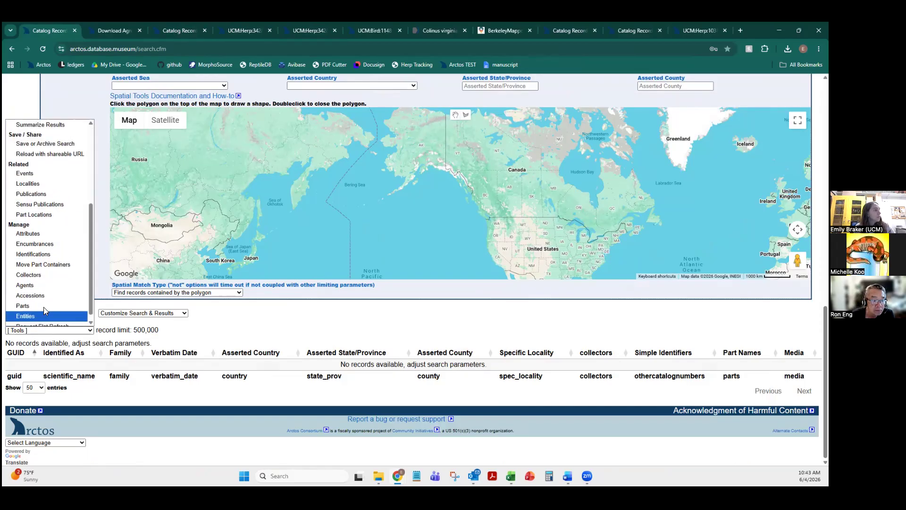
scroll(43, 307, down, 1)
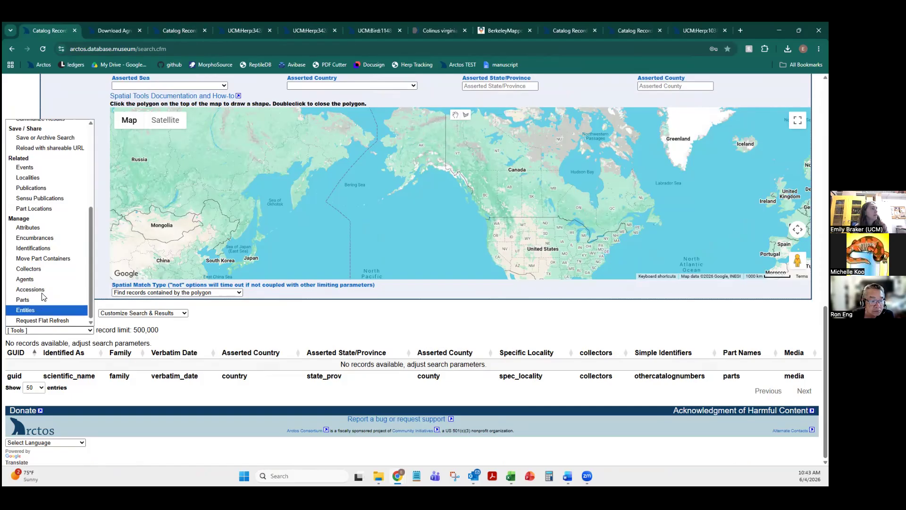
scroll(240, 258, up, 5)
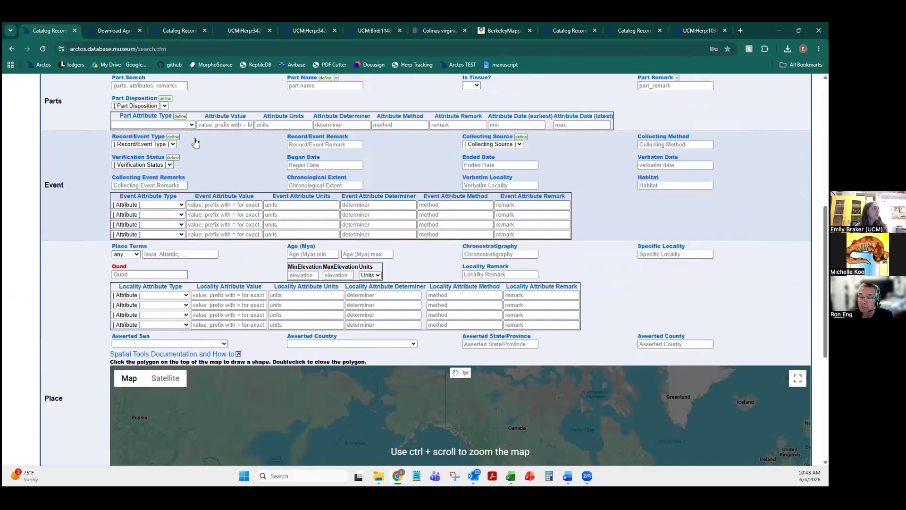
Step: Search the UCM:Mamm collection for records identified as Tamias minimus
scroll(196, 142, up, 6)
click(181, 140)
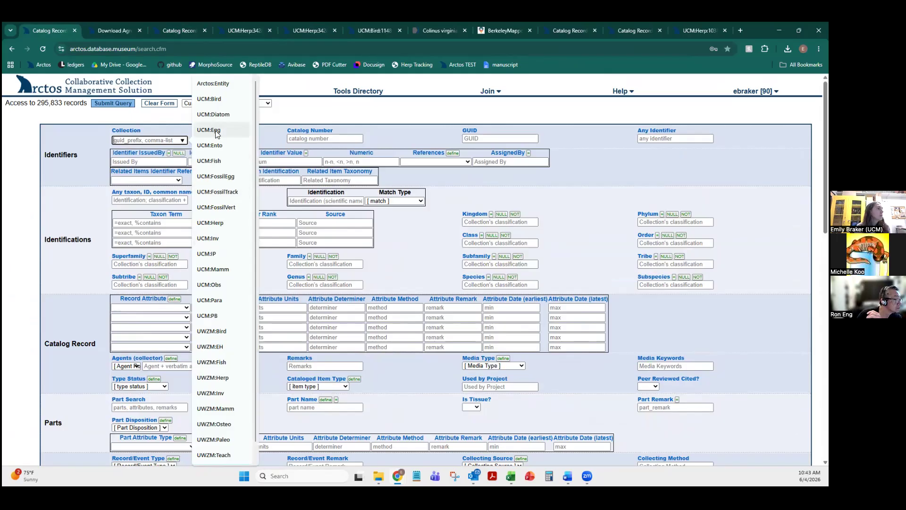
click(213, 270)
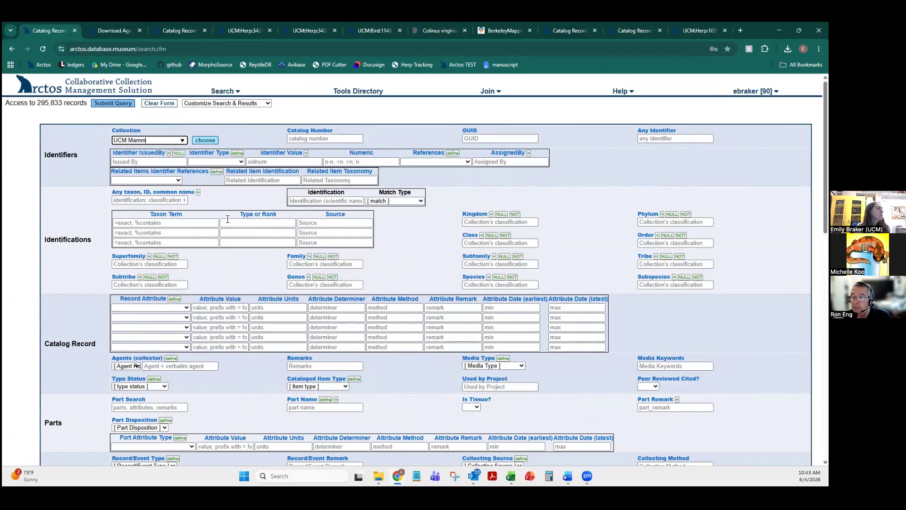
click(294, 201)
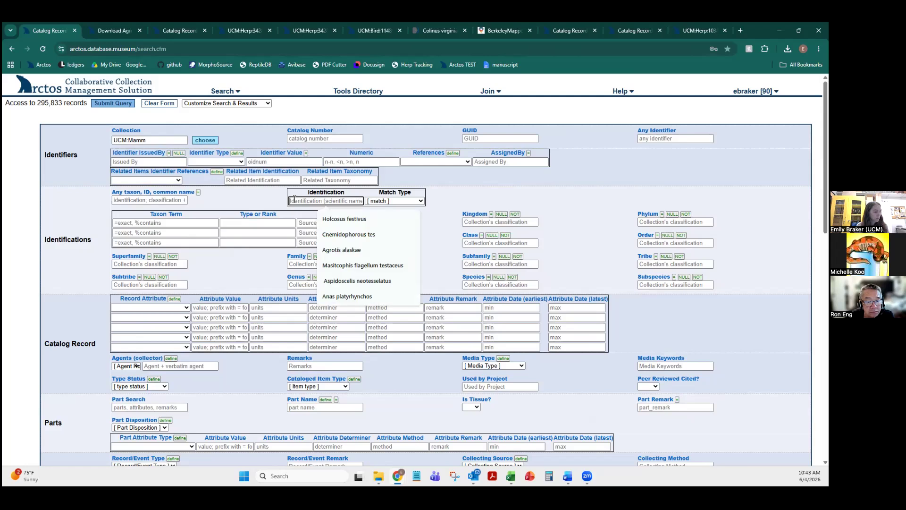
text(Tamias minimus)
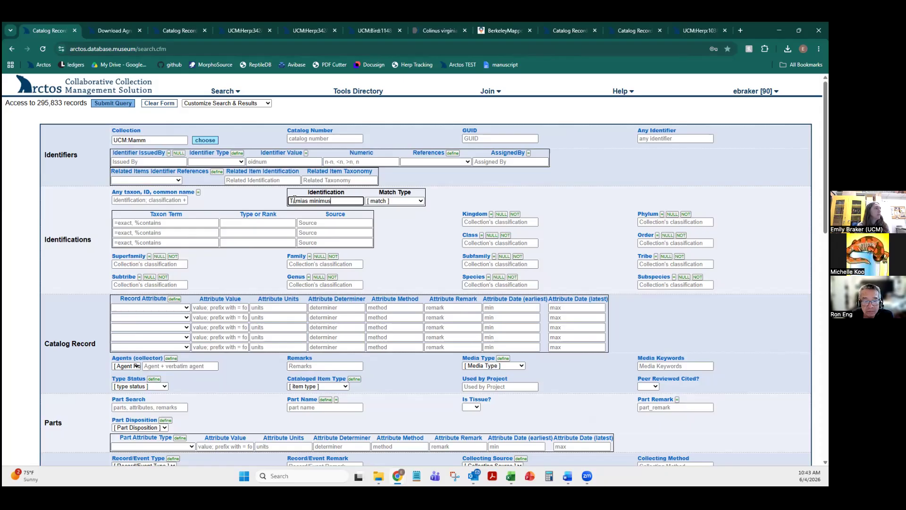
key(Return)
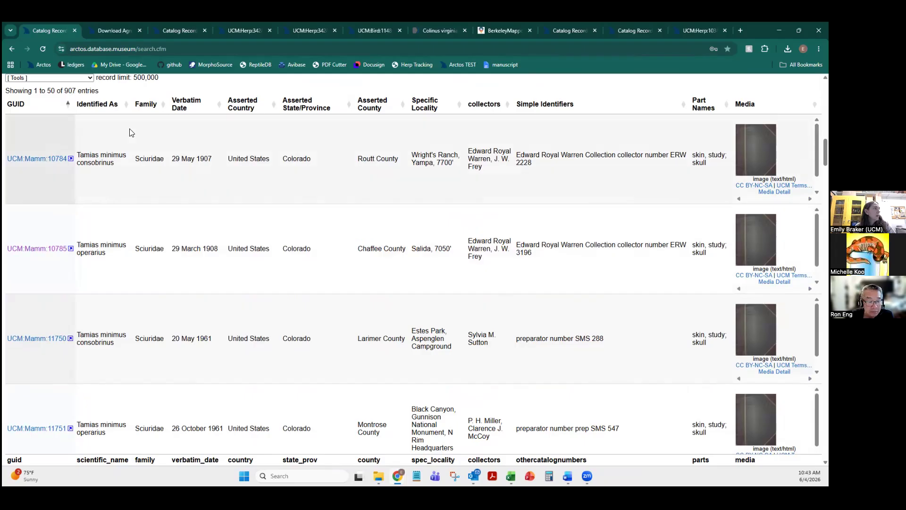
Step: Open the Identifications management tool for the search results and look over the bulk identification form and its record list
scroll(130, 128, up, 3)
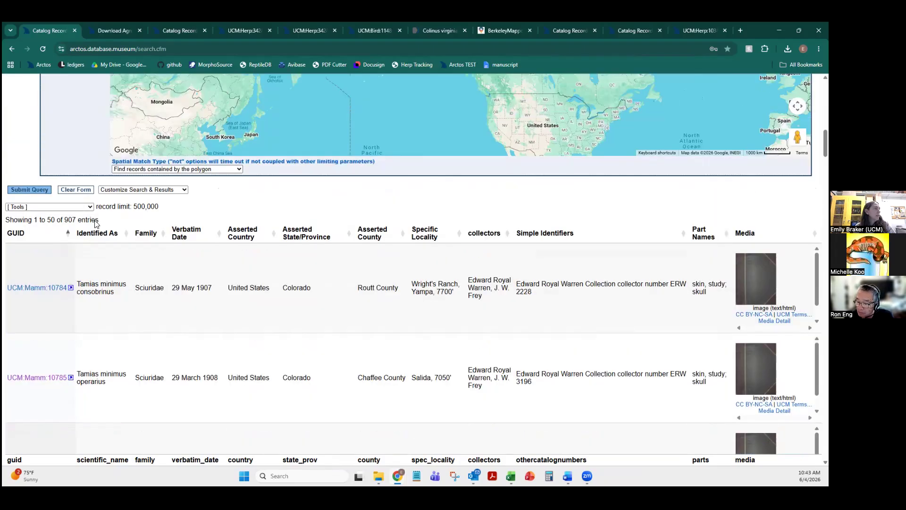
click(55, 207)
scroll(56, 246, down, 5)
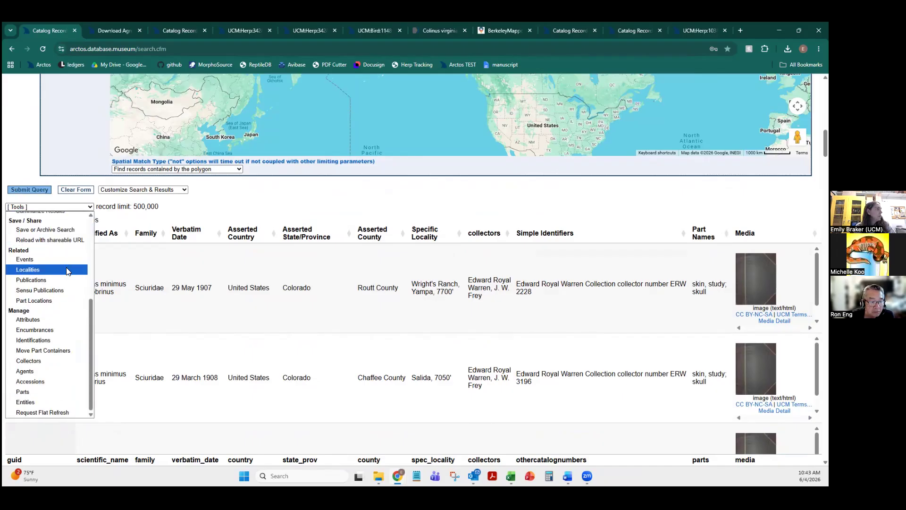
click(48, 341)
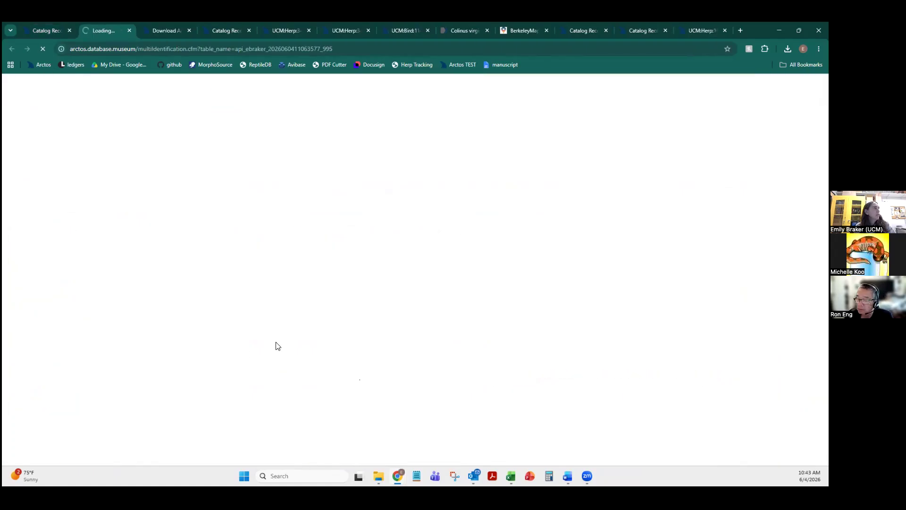
scroll(276, 344, down, 2)
click(51, 212)
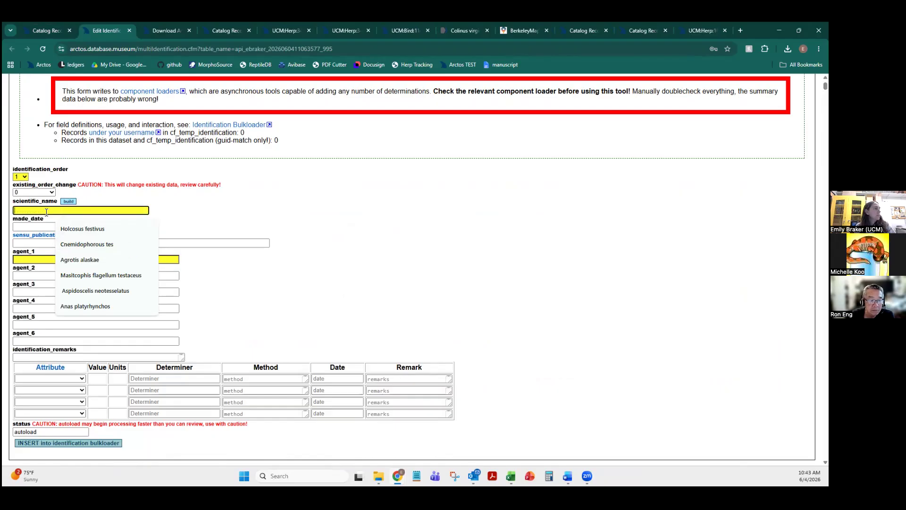
click(266, 179)
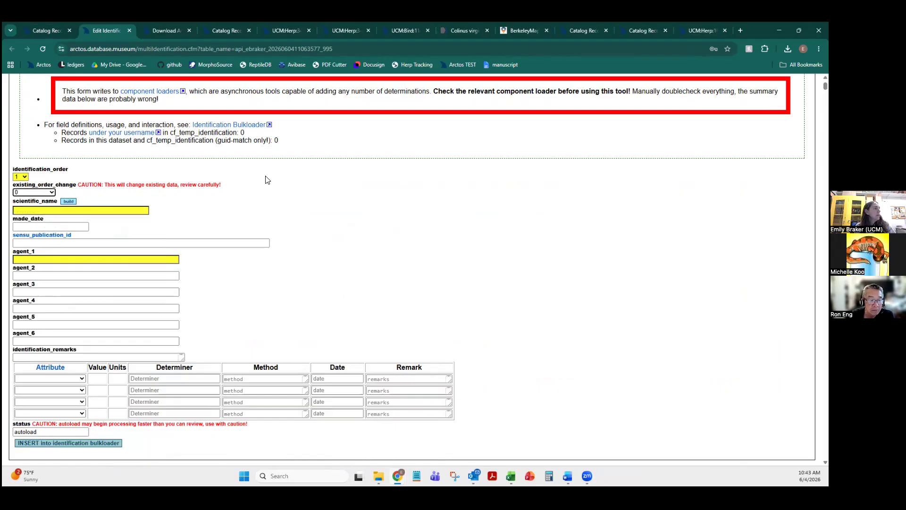
scroll(266, 177, down, 3)
scroll(265, 177, down, 2)
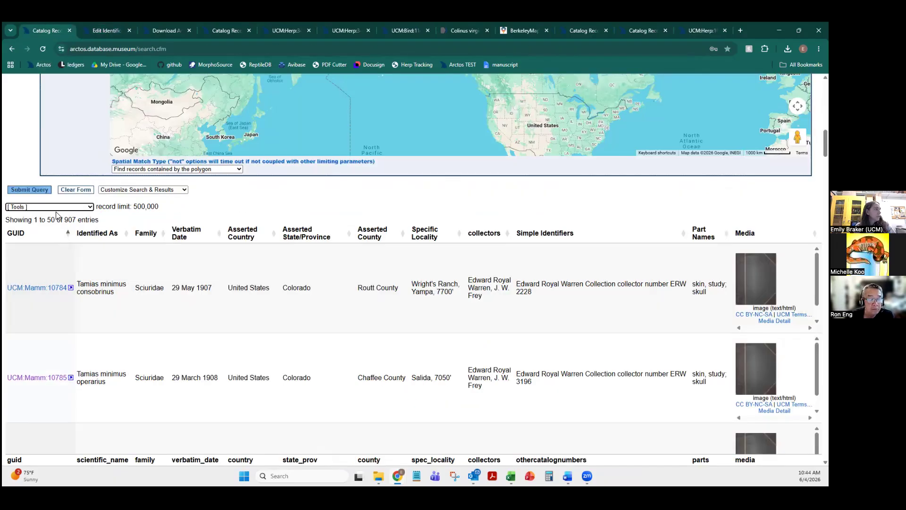
Step: From the search results, open the Accessions management tool and examine its accession field and the specimens being reaccessioned
click(52, 208)
scroll(59, 231, down, 5)
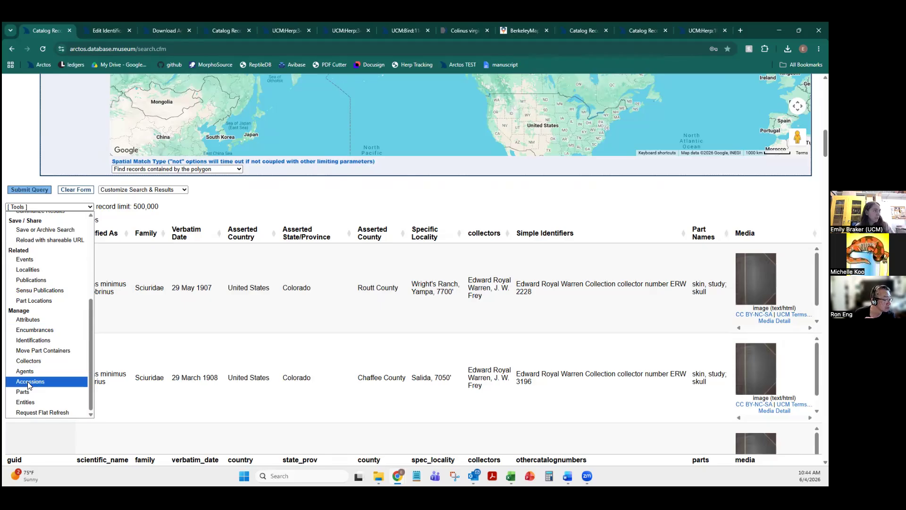
click(29, 383)
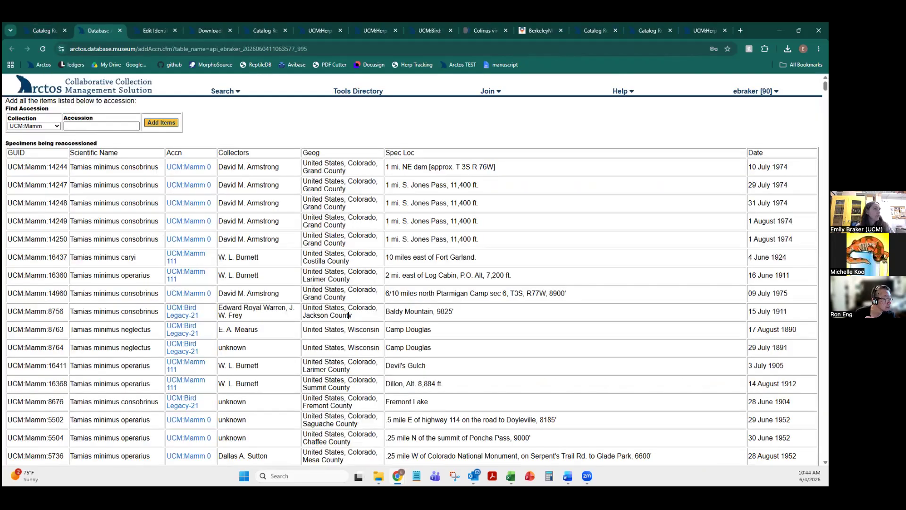
click(83, 126)
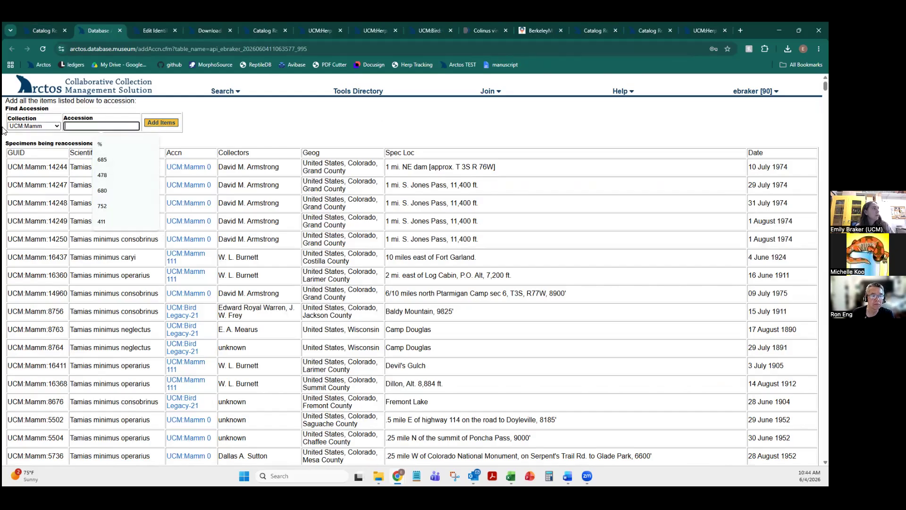
Step: From the search results, open the Collectors management tool and examine its agent name field against the listed collectors
click(47, 30)
click(64, 206)
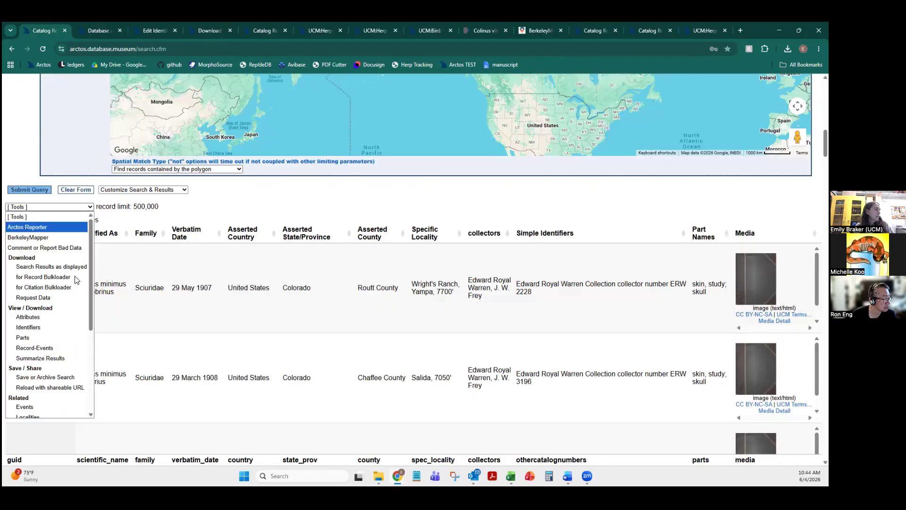
scroll(36, 335, down, 3)
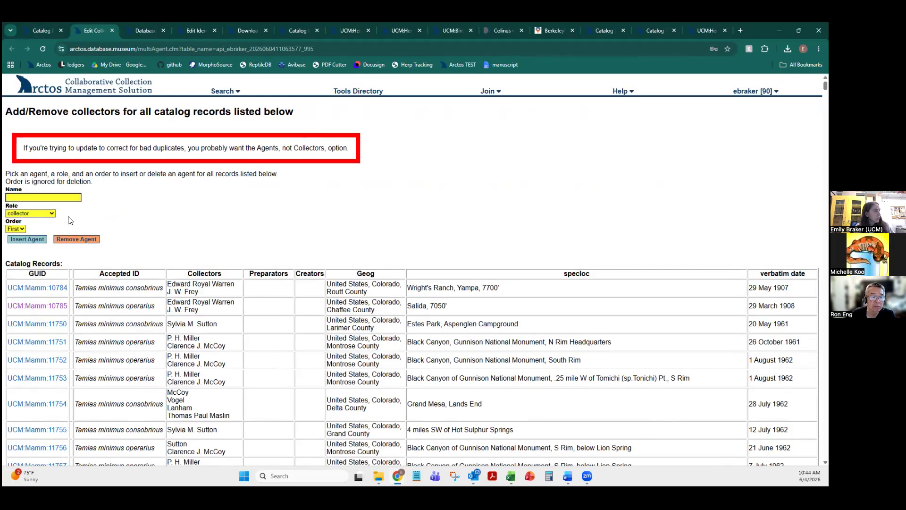
click(34, 200)
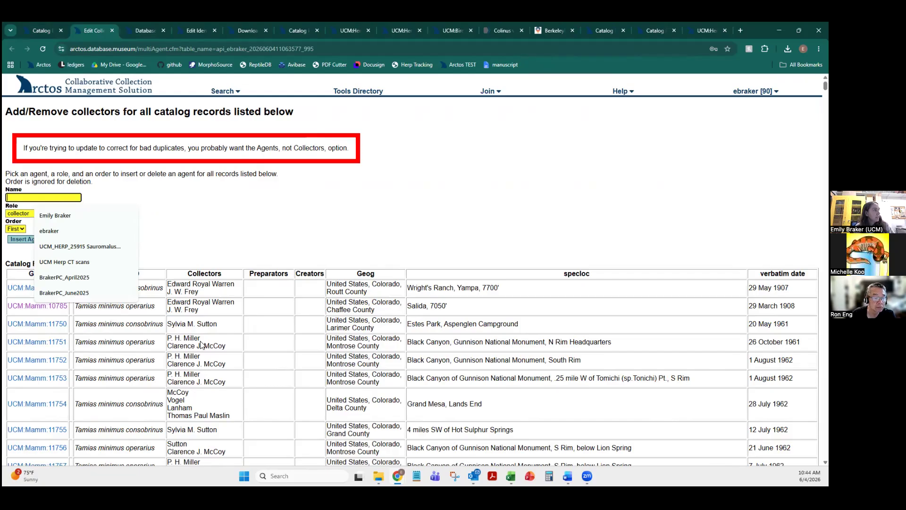
drag(227, 347, 167, 346)
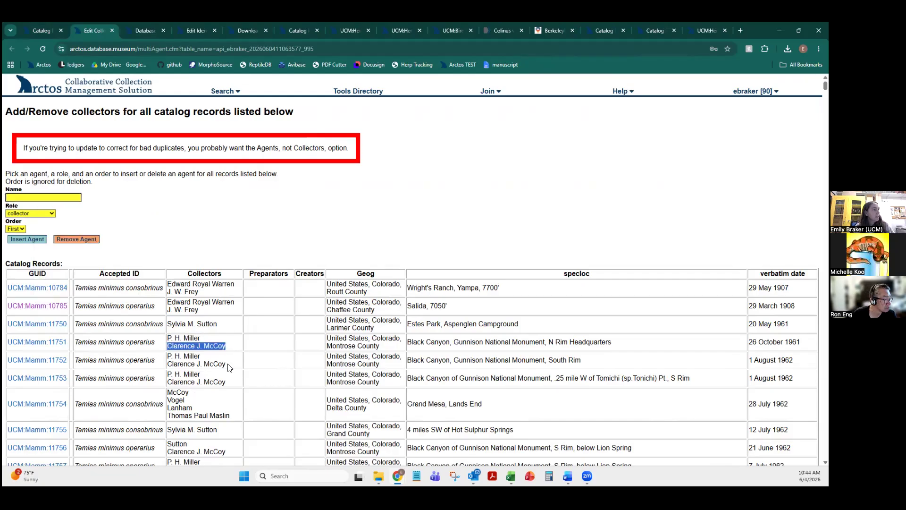
click(32, 197)
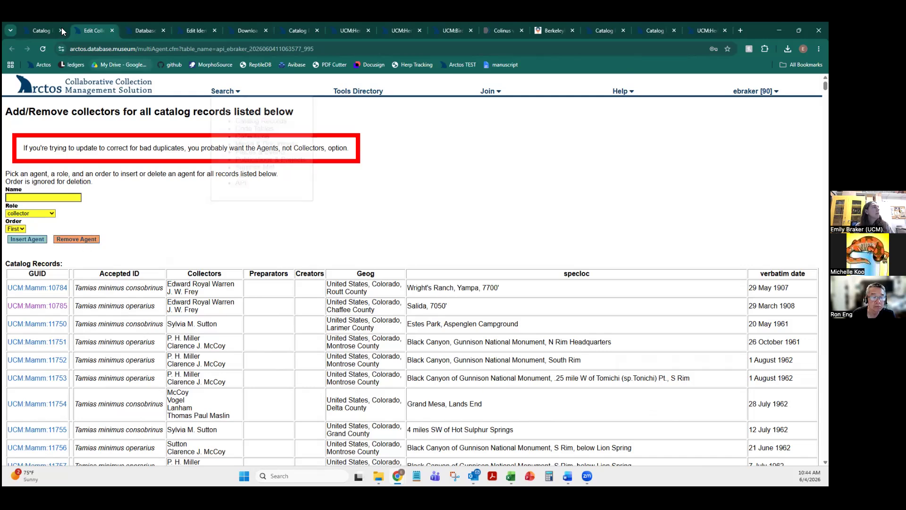
Step: Return to the Tamias minimus search results and sort the records by Asserted Country
click(39, 30)
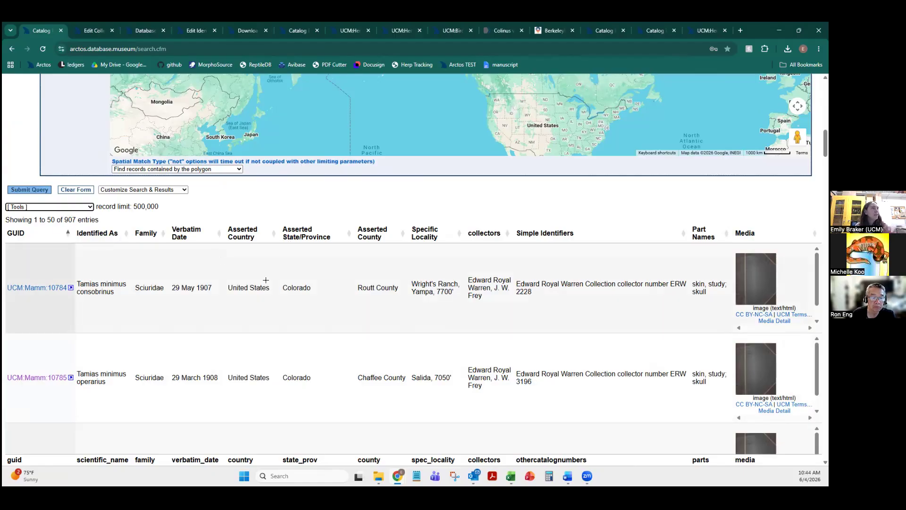
scroll(217, 258, up, 5)
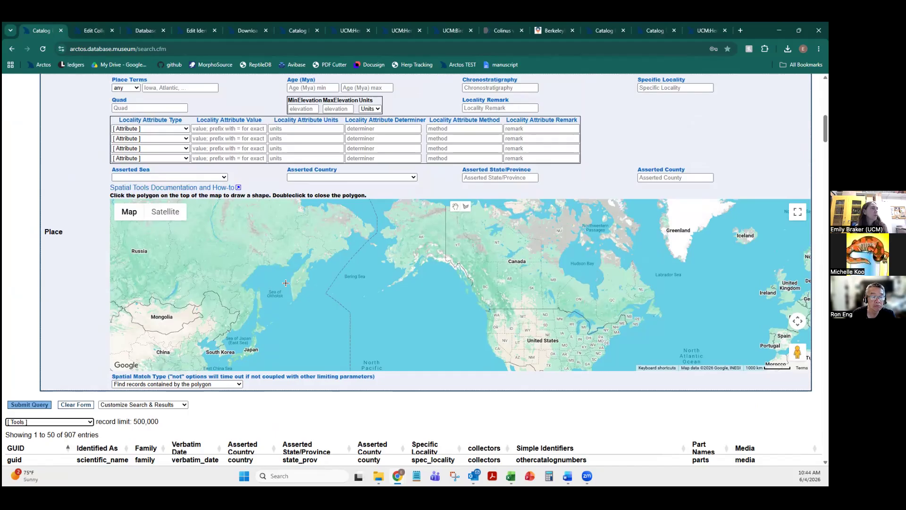
scroll(287, 283, down, 3)
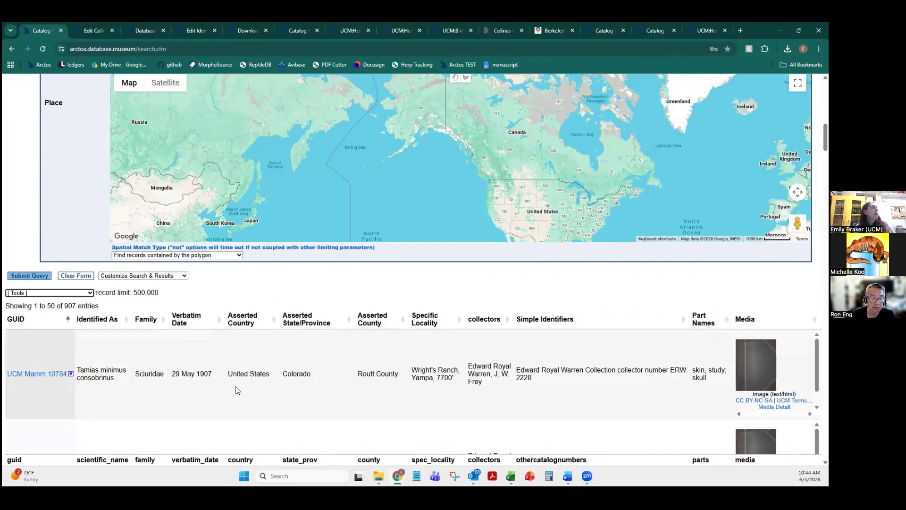
click(62, 294)
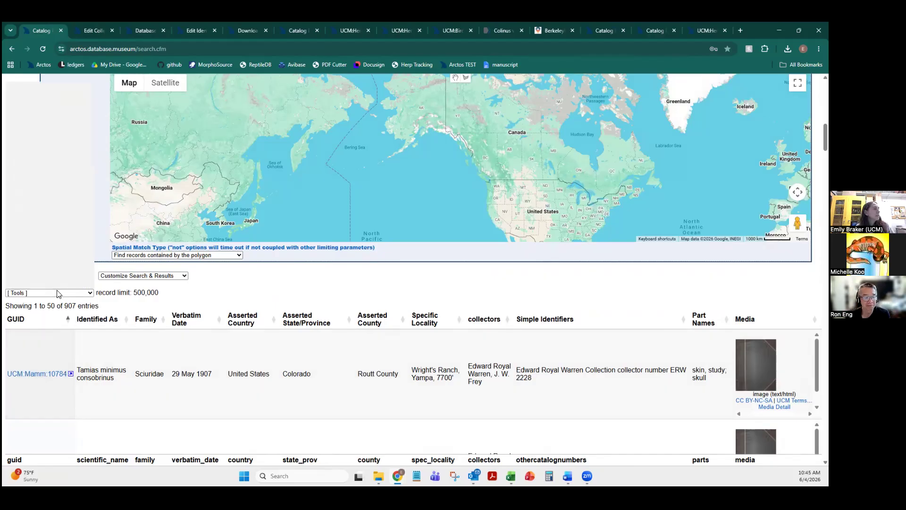
click(260, 320)
scroll(552, 134, down, 3)
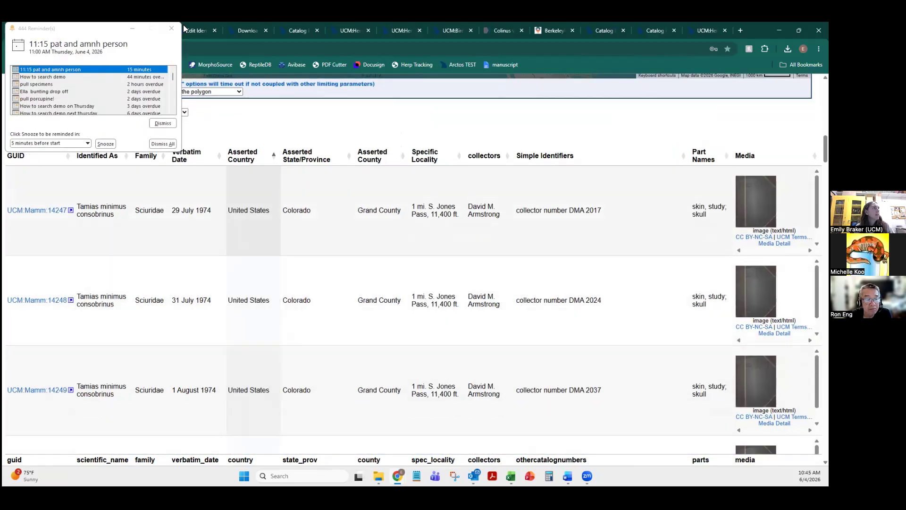
Step: Customize the result columns to include keep/remove row, place it first in the order, and use the selected options for the search
click(487, 236)
scroll(487, 237, up, 10)
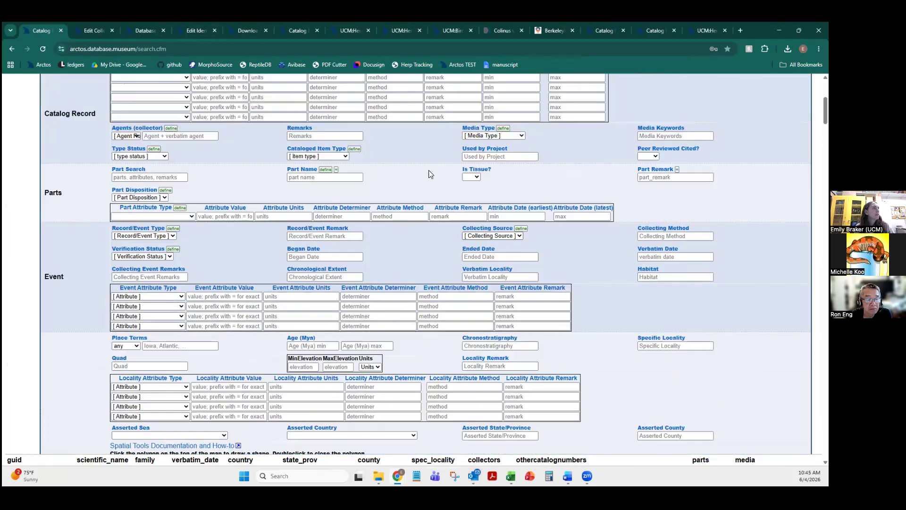
scroll(431, 175, up, 5)
click(244, 103)
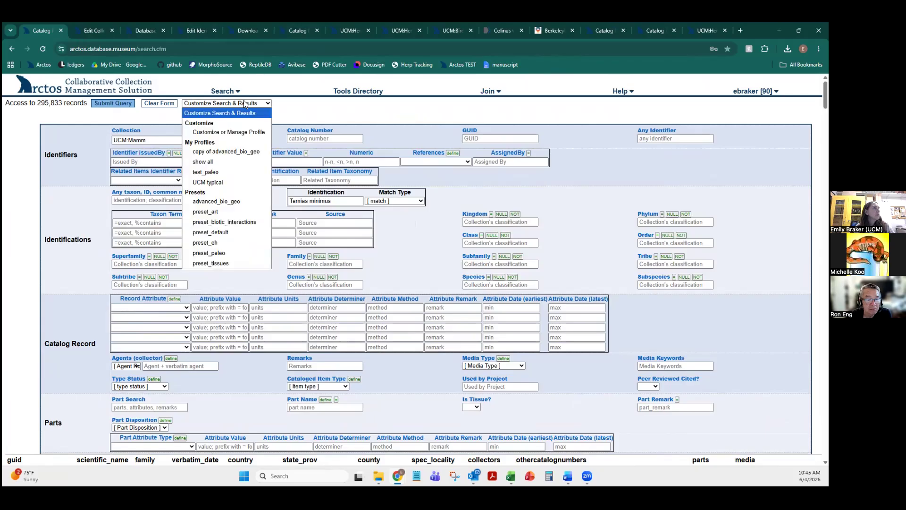
click(244, 132)
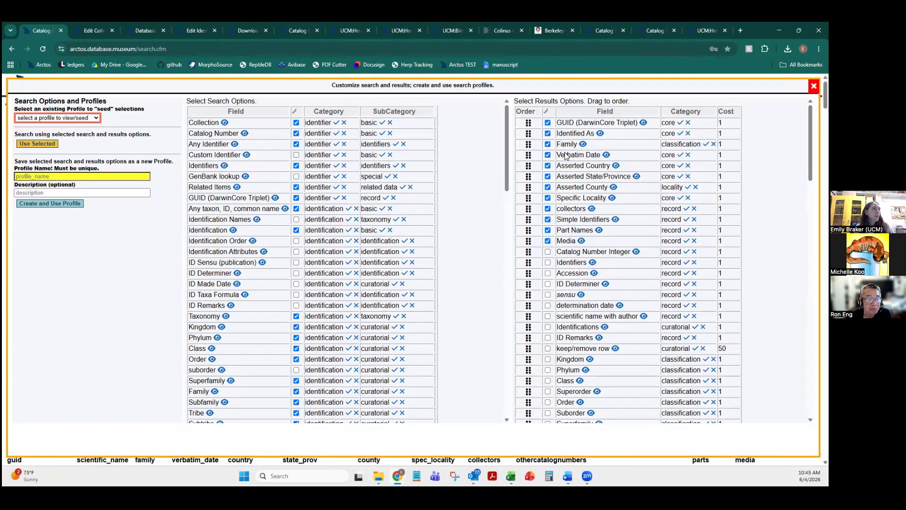
click(547, 349)
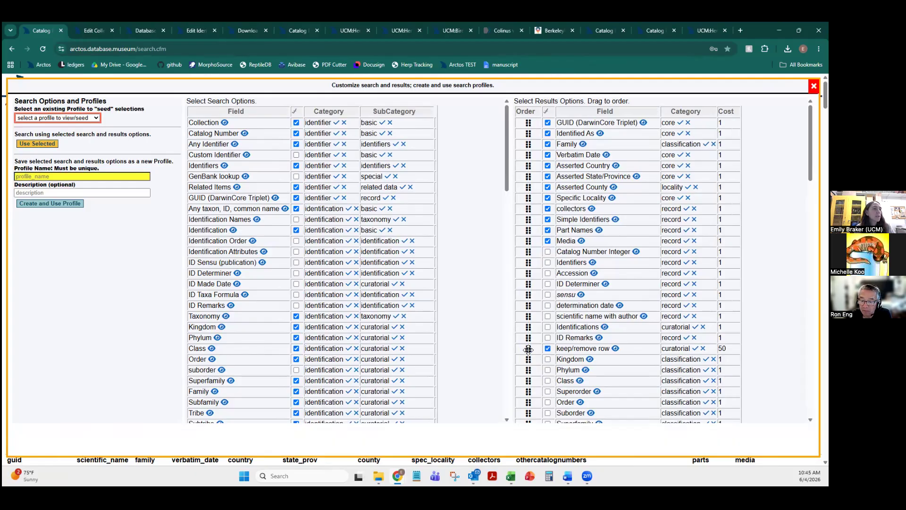
drag(529, 348, 523, 121)
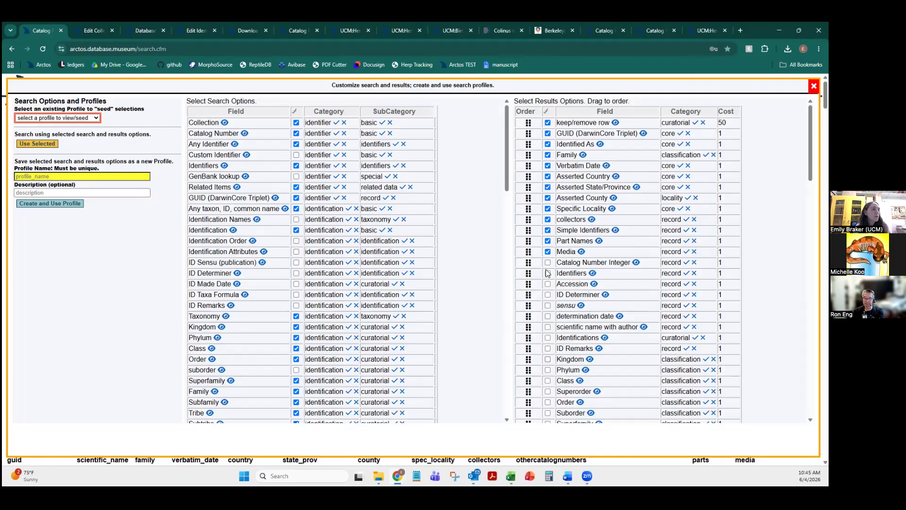
click(43, 143)
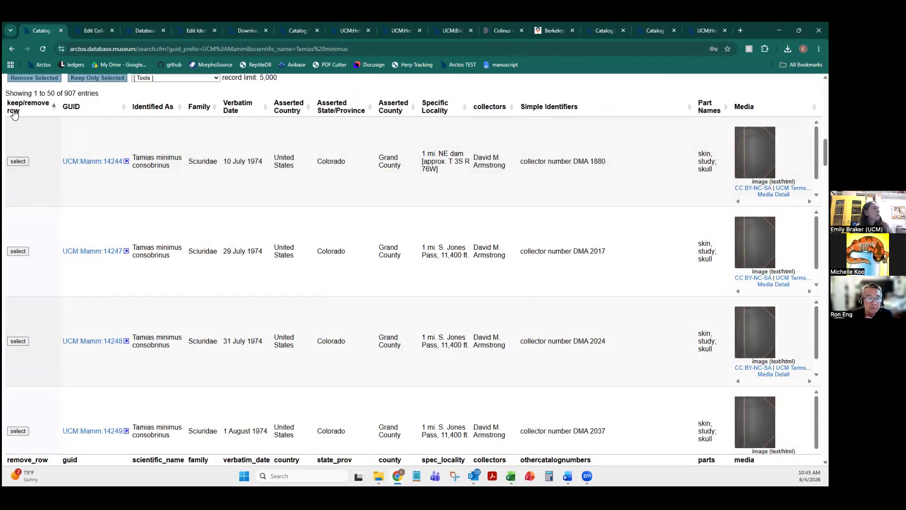
Step: Select the first, second, third and fifth Tamias minimus records and remove them from the results
click(18, 162)
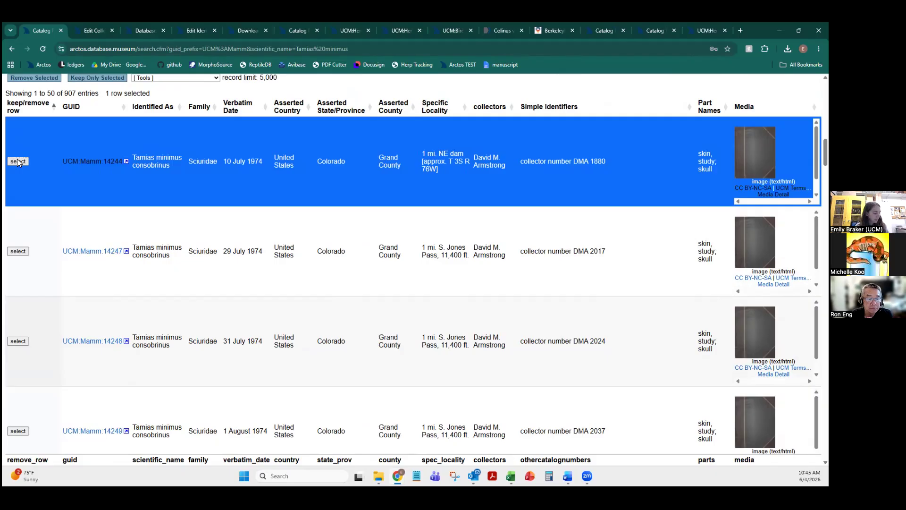
click(18, 251)
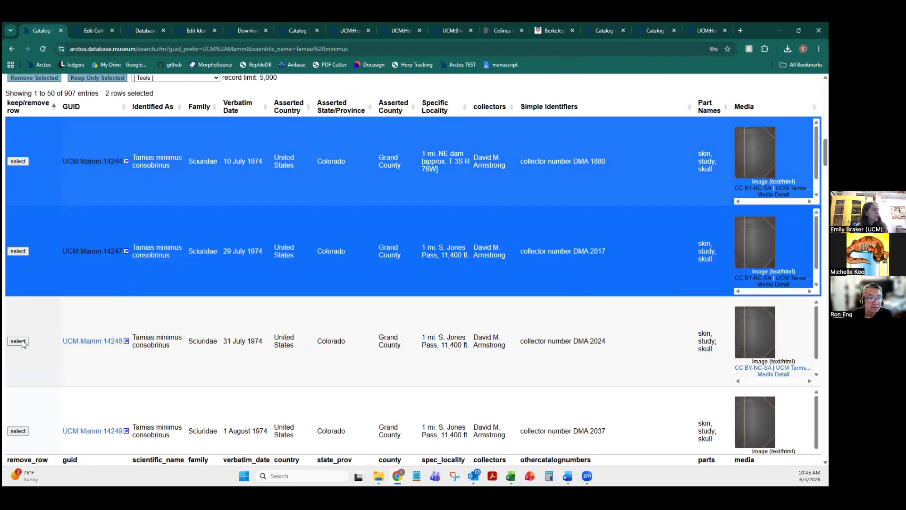
click(18, 341)
scroll(12, 414, down, 3)
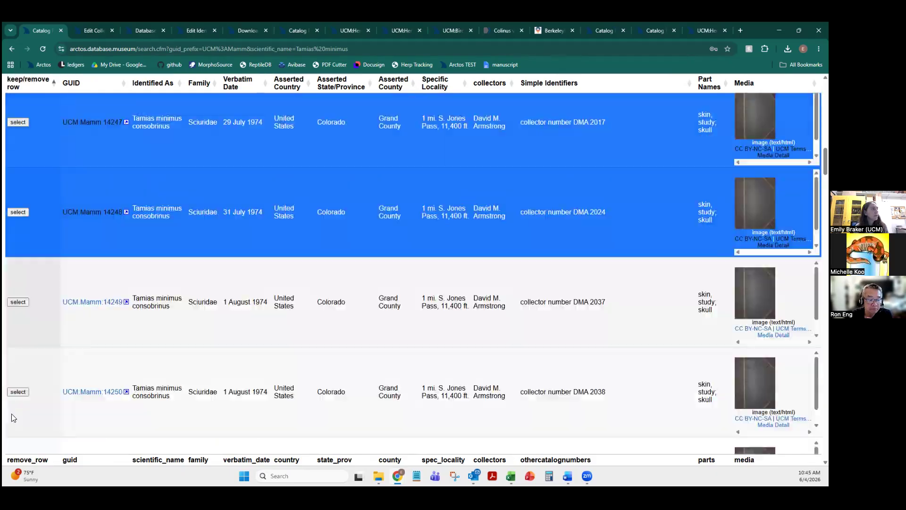
click(19, 392)
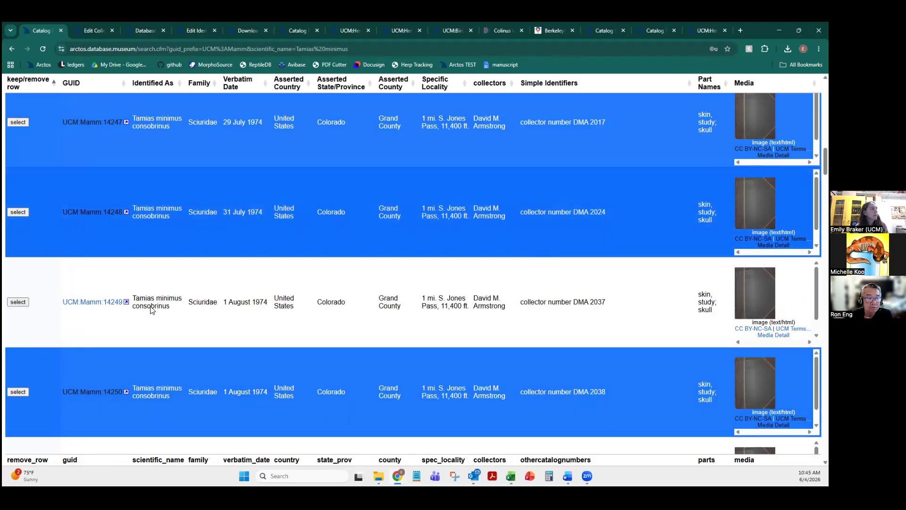
scroll(237, 269, up, 5)
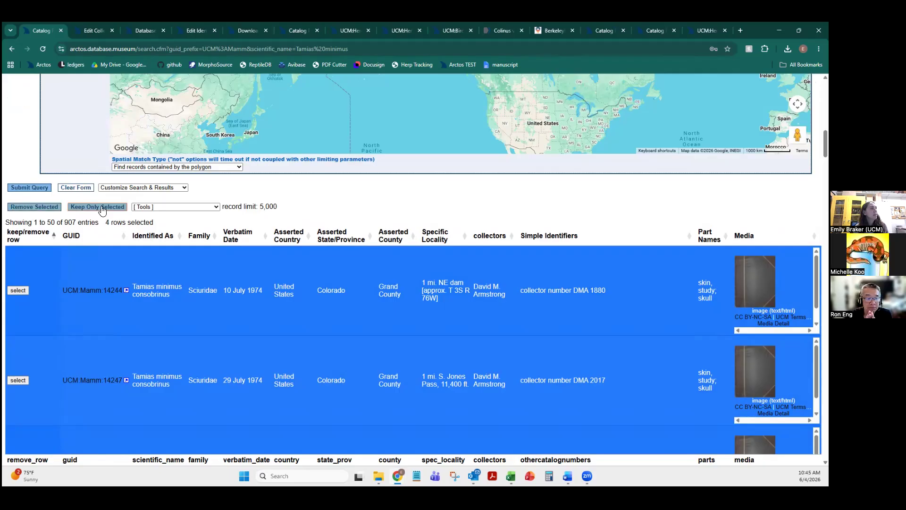
click(46, 208)
scroll(57, 198, down, 3)
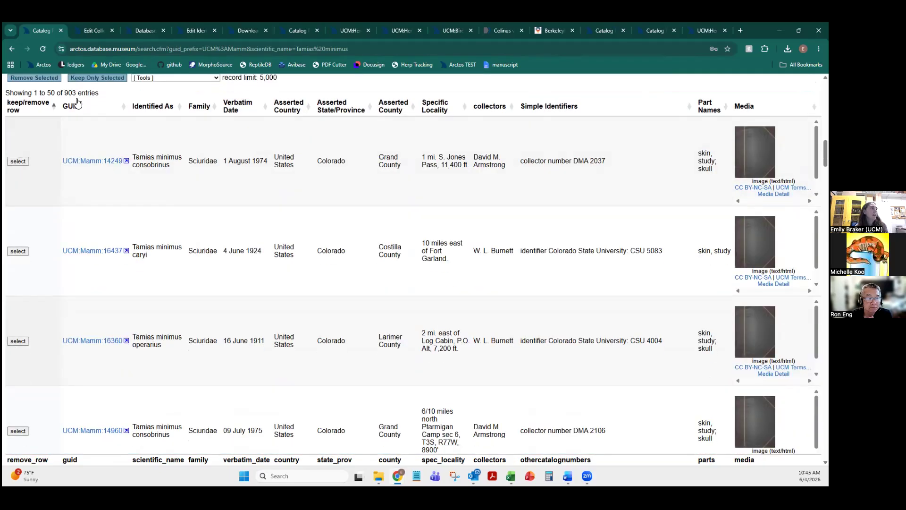
Step: Review the tools offered for the pruned results, from the download and save options through the record management tools
scroll(141, 163, up, 2)
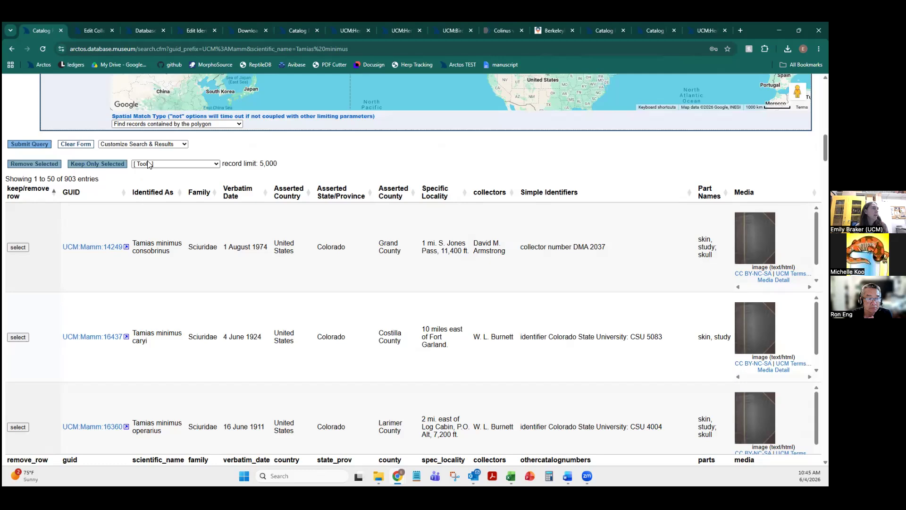
click(148, 164)
scroll(173, 215, down, 5)
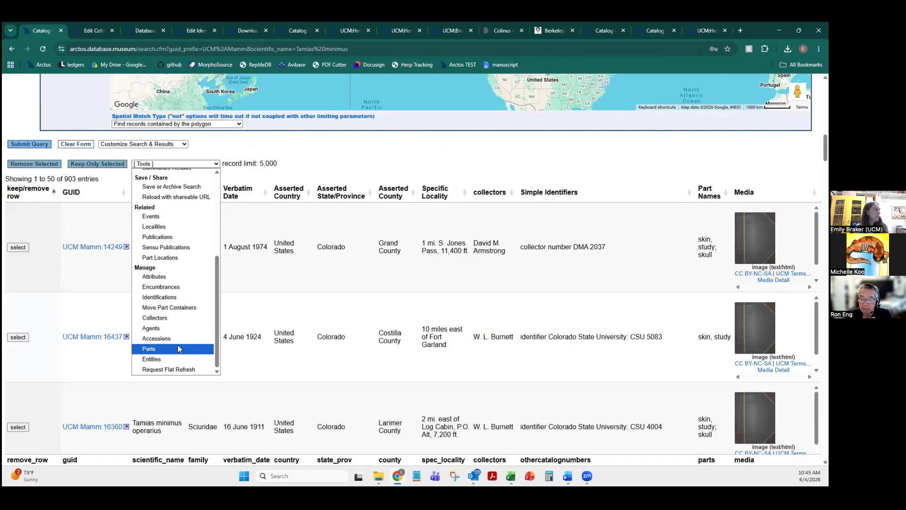
scroll(184, 333, up, 3)
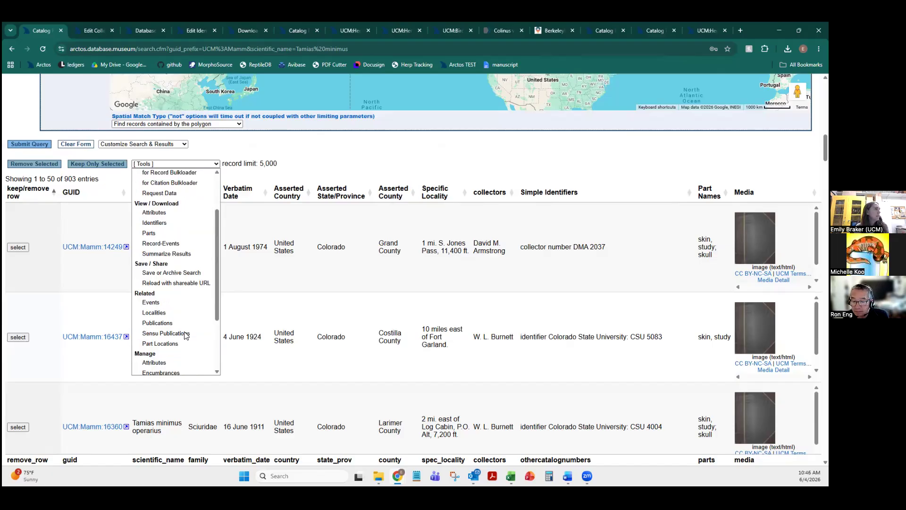
scroll(184, 335, up, 2)
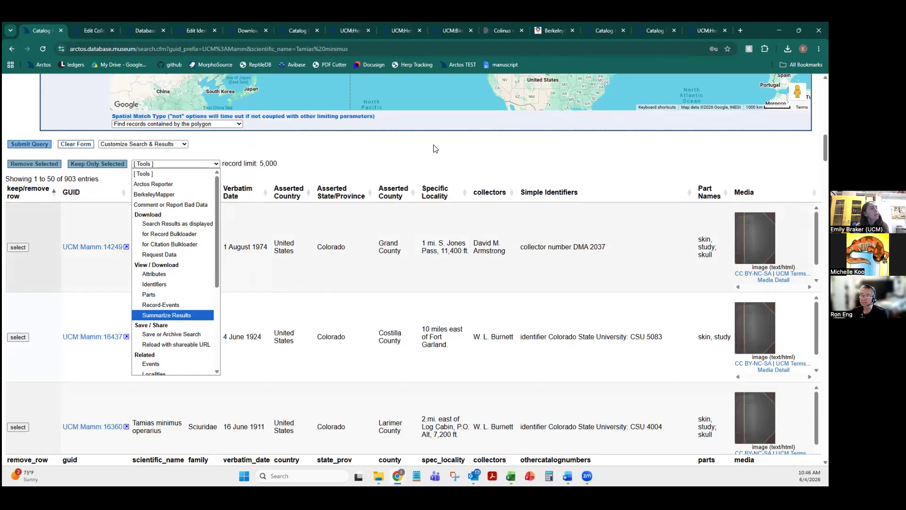
click(399, 154)
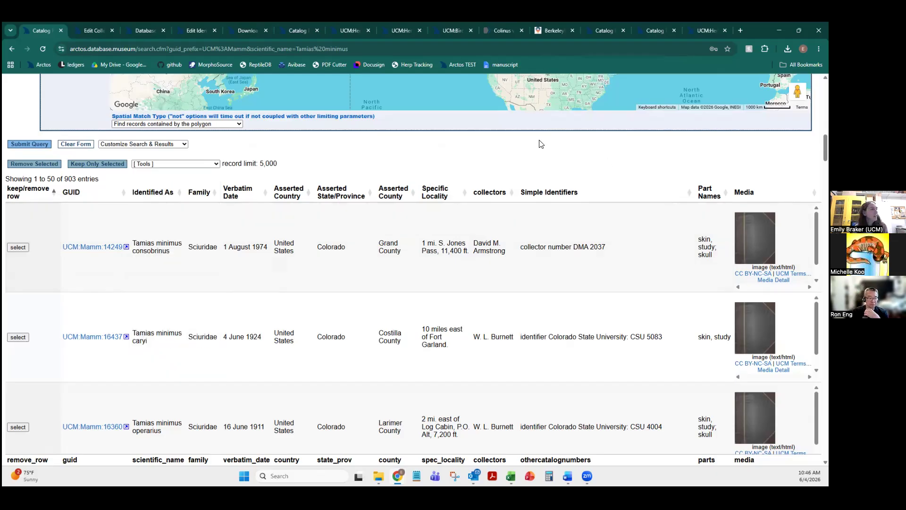
Step: Sign out of the current Arctos operator account
scroll(324, 202, up, 2)
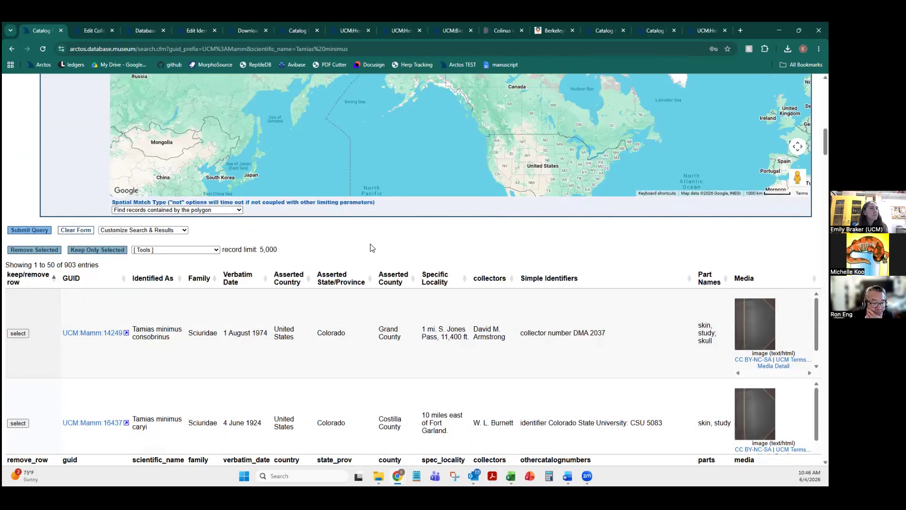
scroll(380, 250, up, 7)
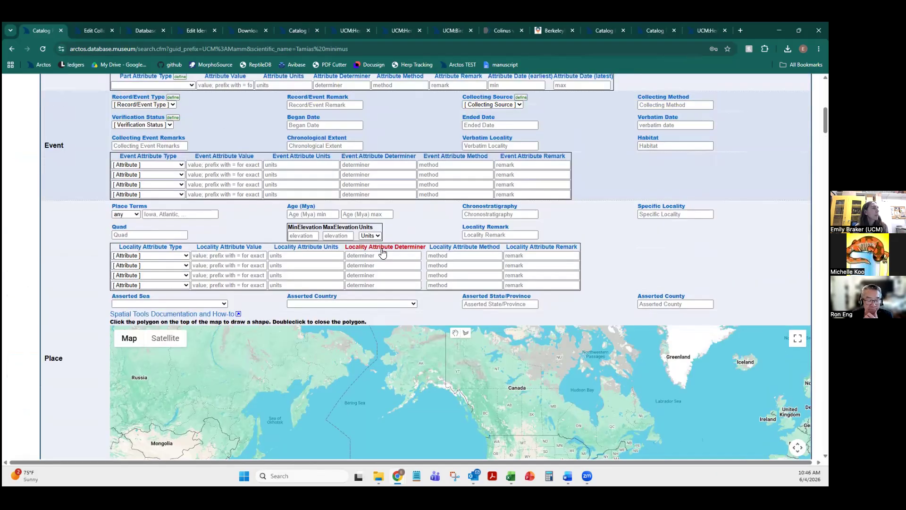
scroll(383, 253, up, 9)
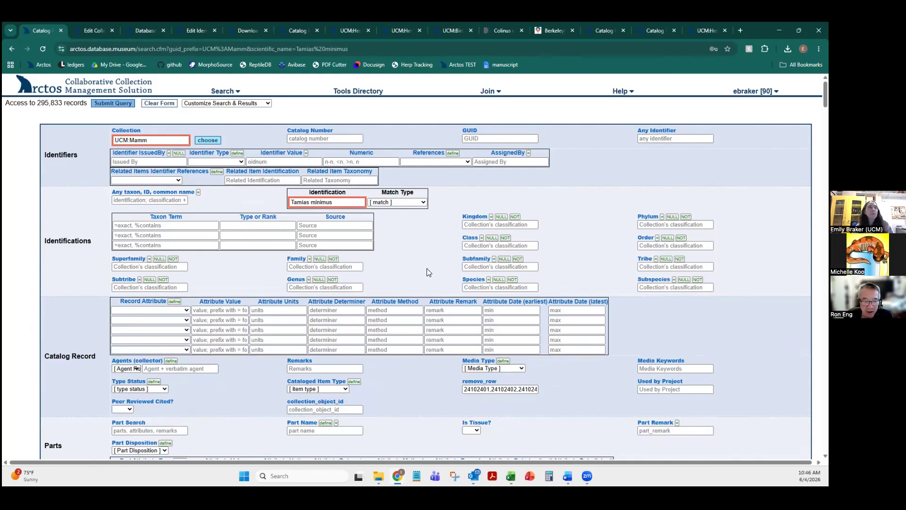
mouse_move(633, 91)
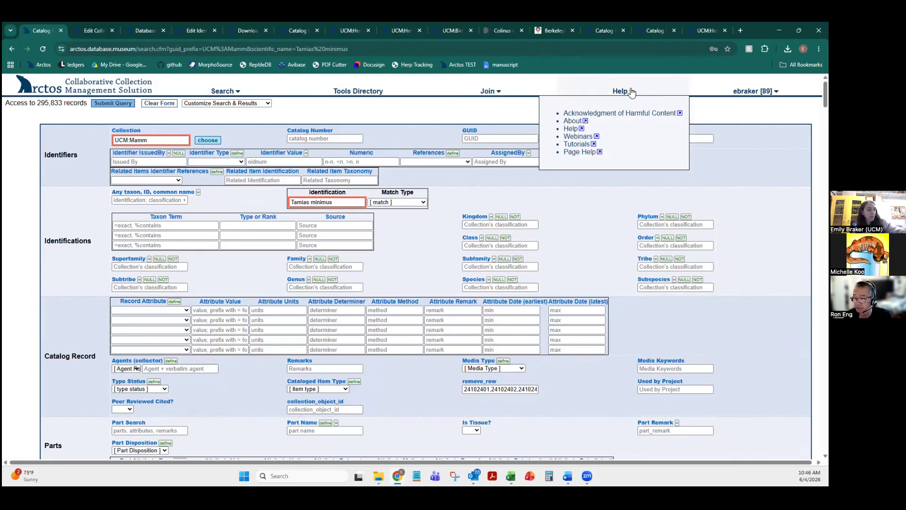
mouse_move(753, 91)
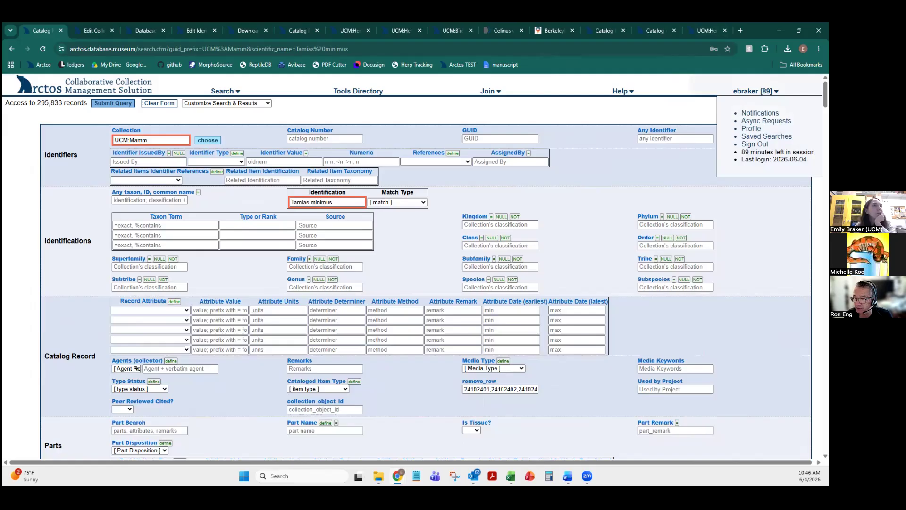
click(755, 144)
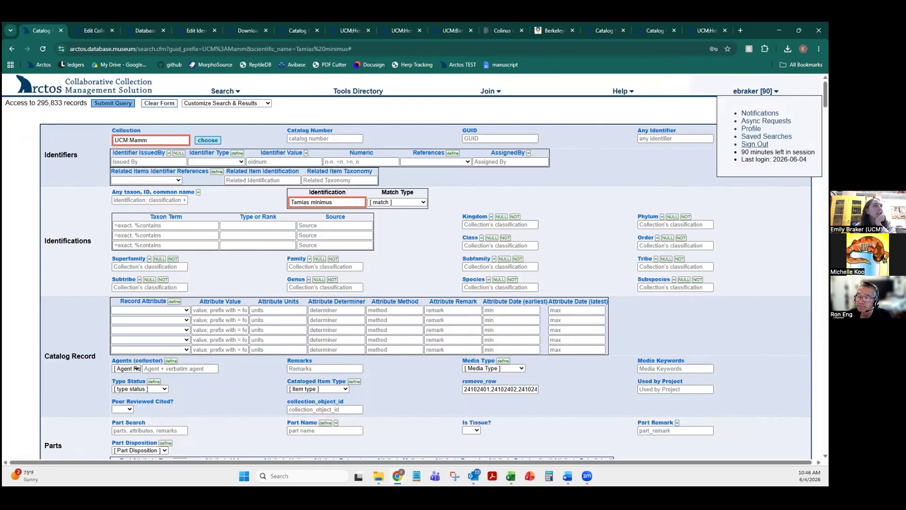
click(751, 145)
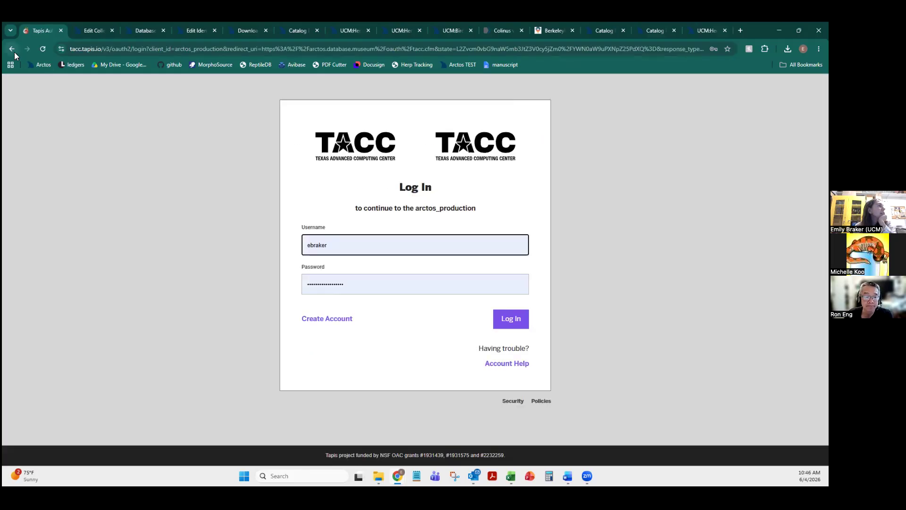
Step: Return to the Arctos login page and sign in with the public local account using its saved credentials
click(13, 50)
click(385, 218)
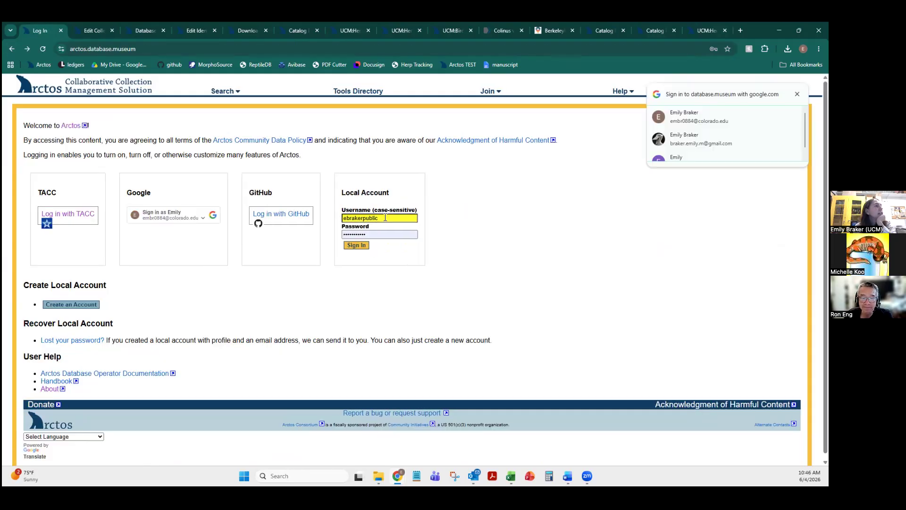
click(363, 247)
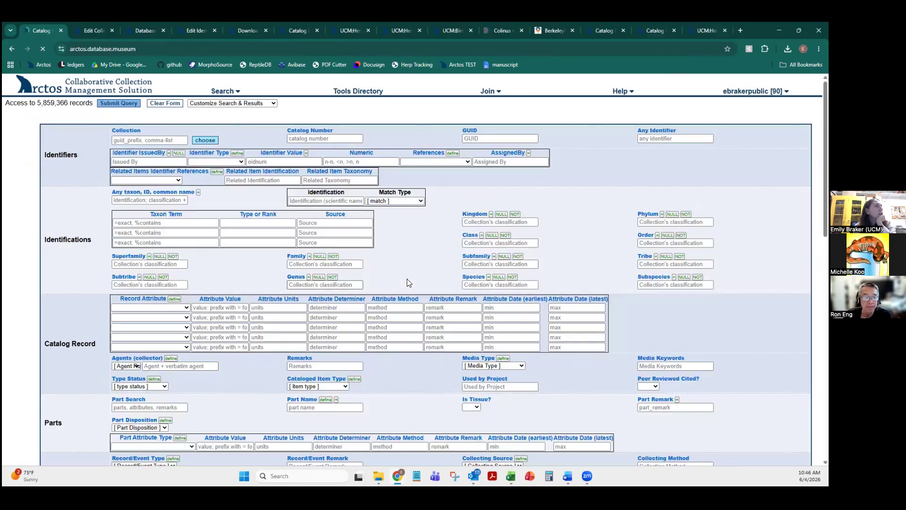
Step: Examine the public account's menu options and the collections it can choose from in the catalog search
mouse_move(753, 91)
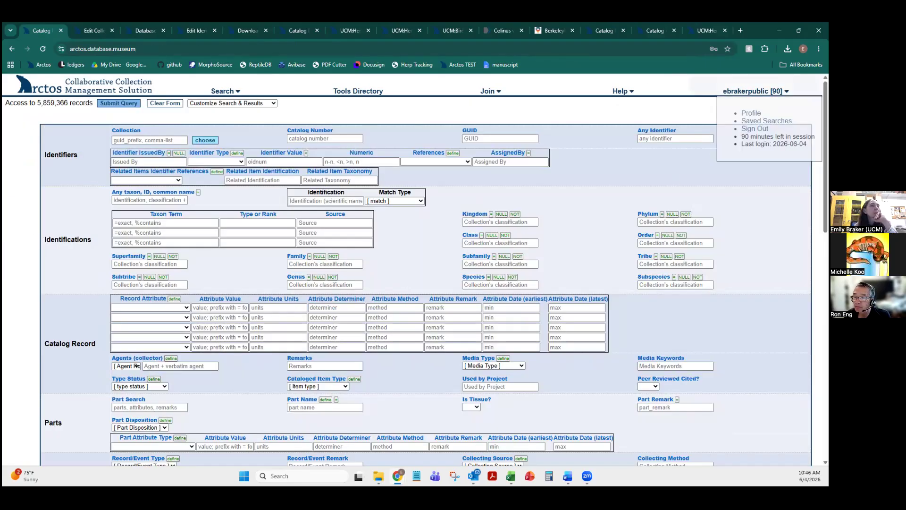
click(170, 142)
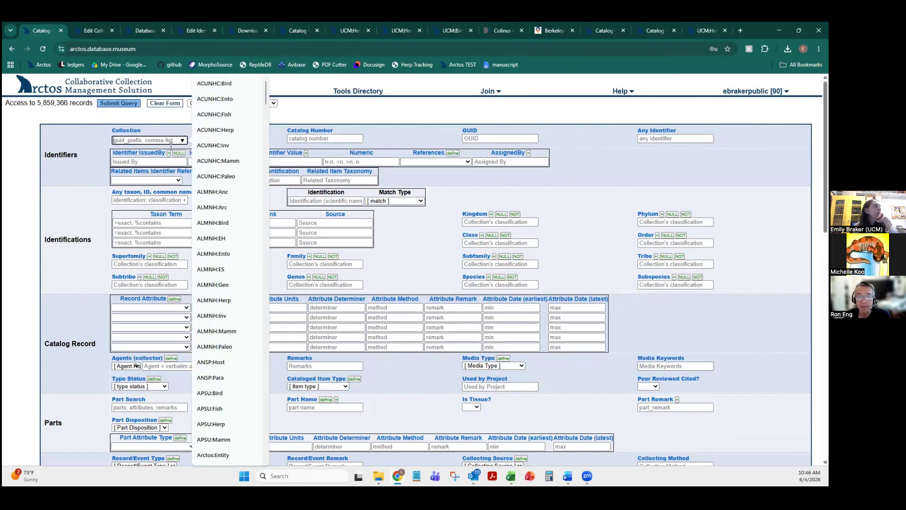
scroll(222, 169, down, 4)
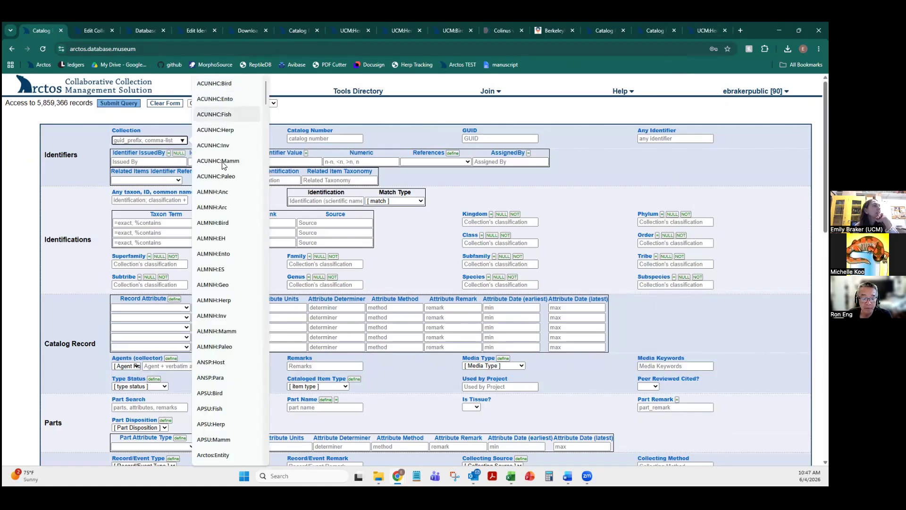
scroll(222, 175, down, 12)
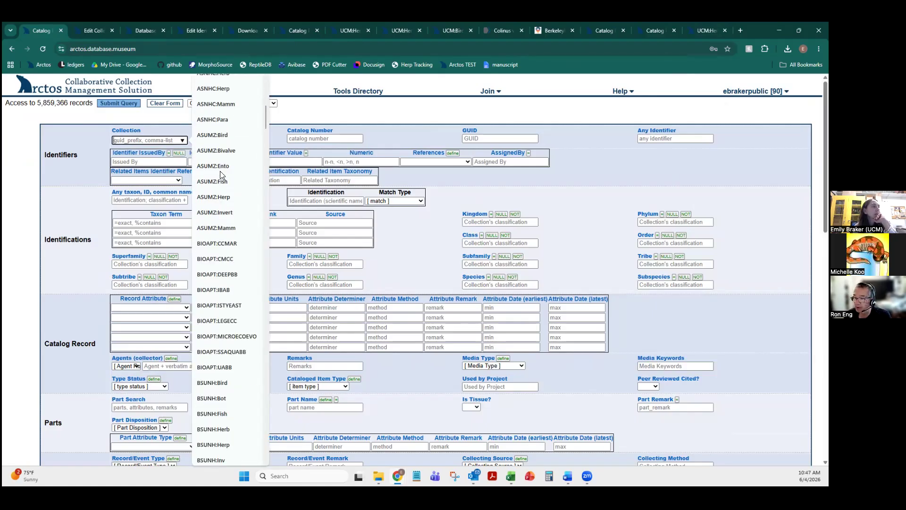
click(400, 135)
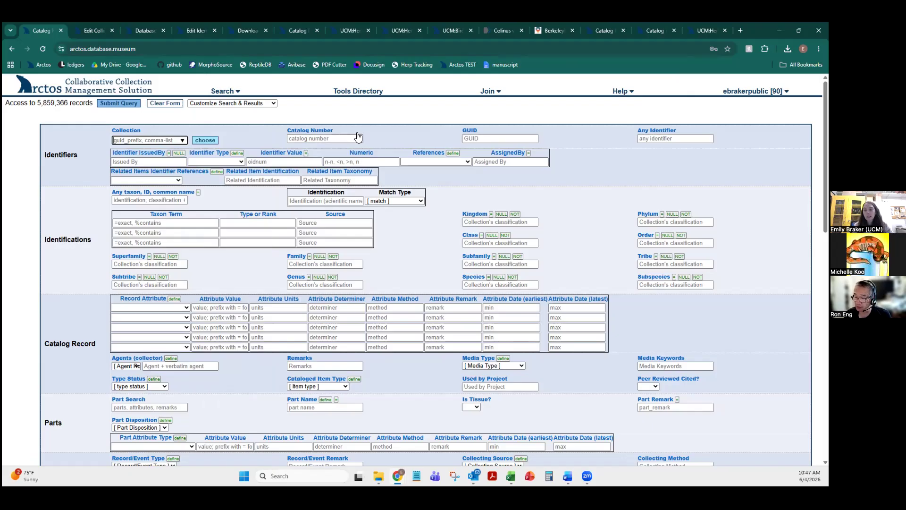
scroll(742, 95, down, 1)
scroll(742, 94, up, 1)
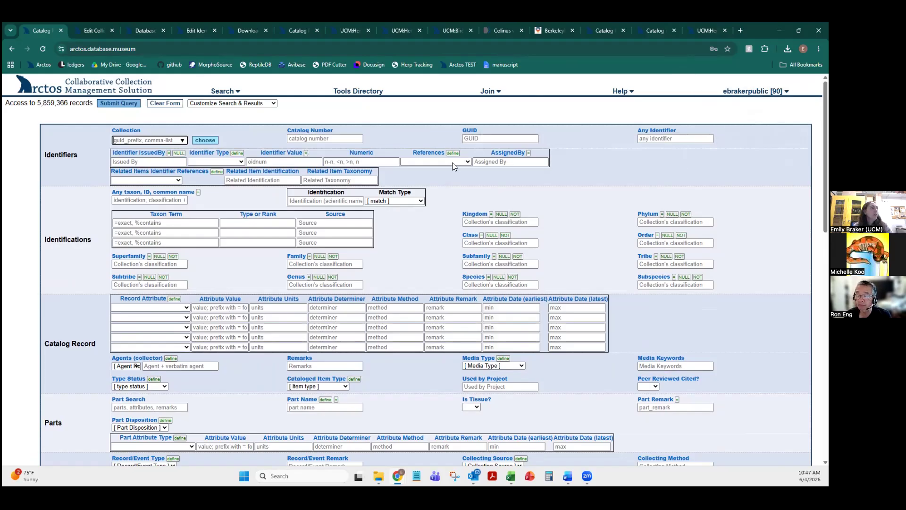
Step: Examine which result tools are offered to the public account below the search form's map
scroll(137, 366, down, 10)
scroll(140, 372, down, 1)
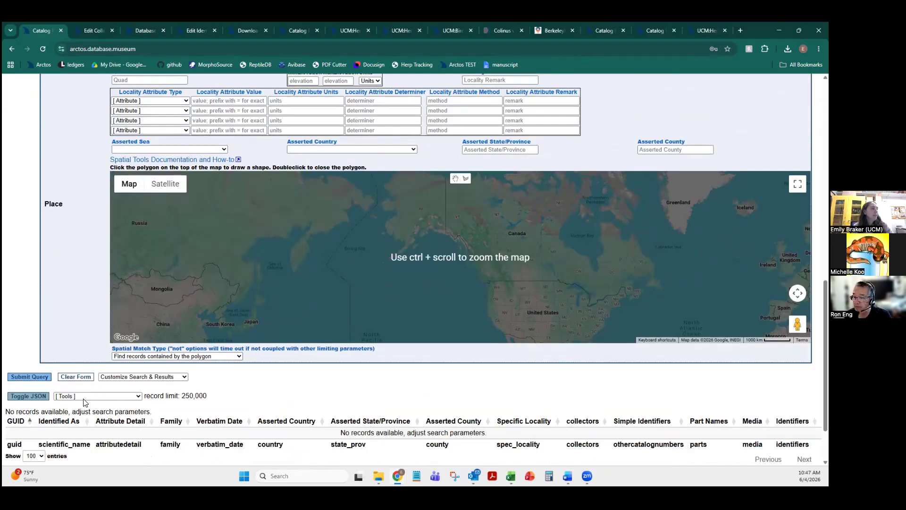
click(84, 399)
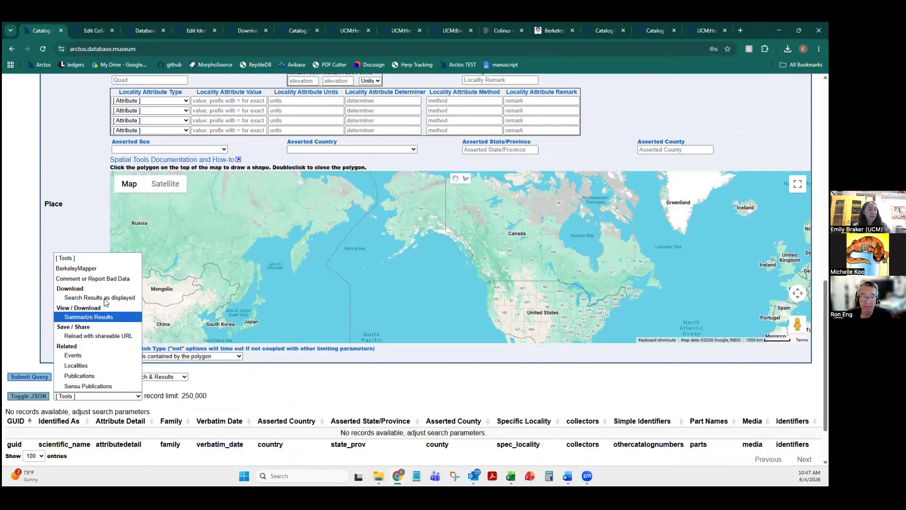
click(298, 397)
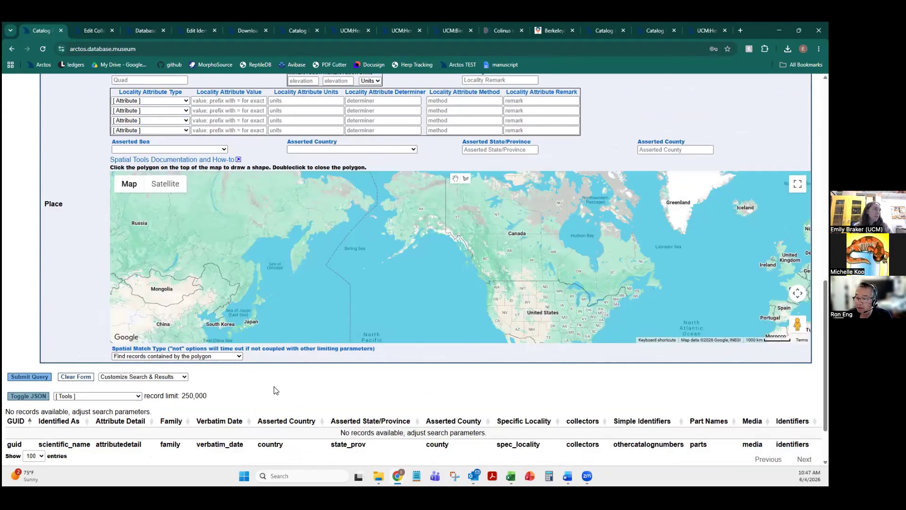
Step: Review the collection codes offered in the search form's Collection field, then close the list without choosing one
scroll(285, 381, up, 10)
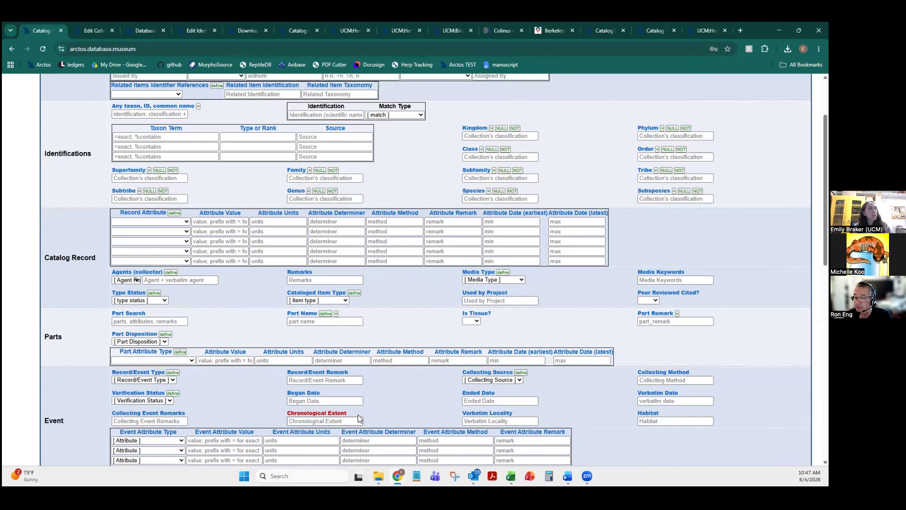
scroll(364, 419, up, 2)
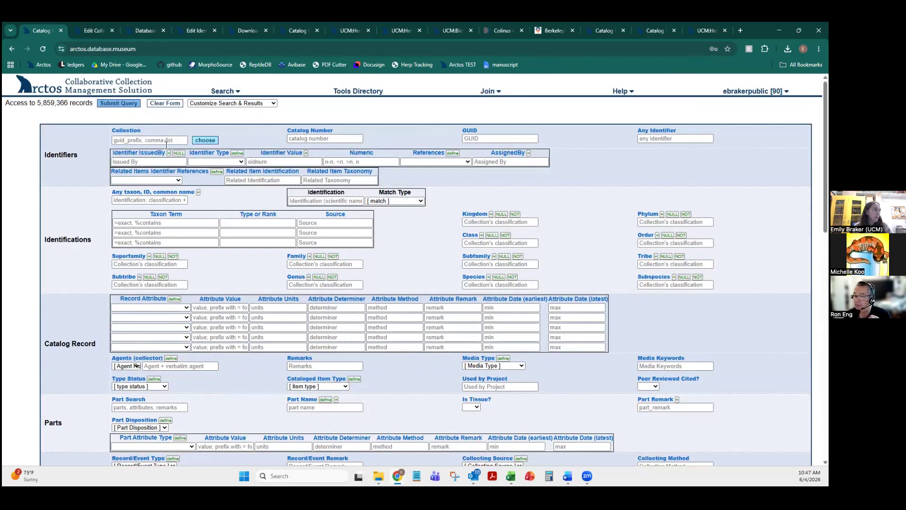
click(177, 140)
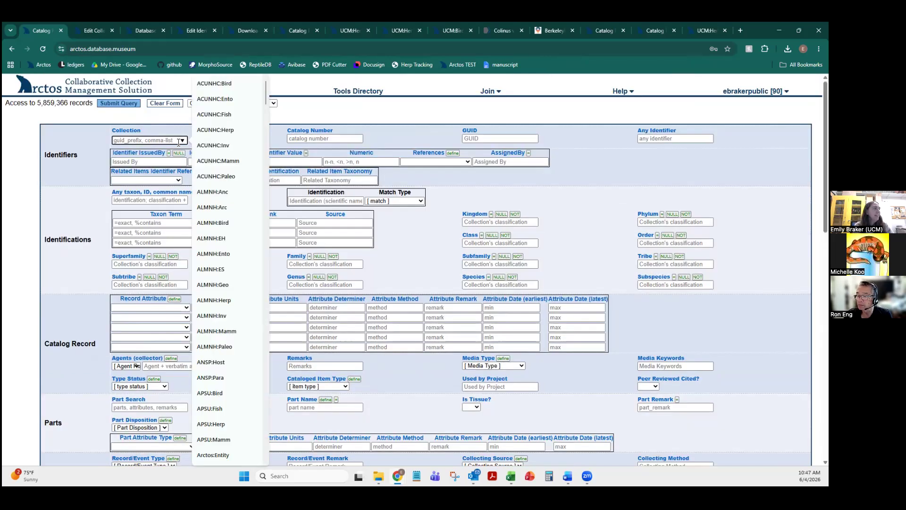
click(450, 107)
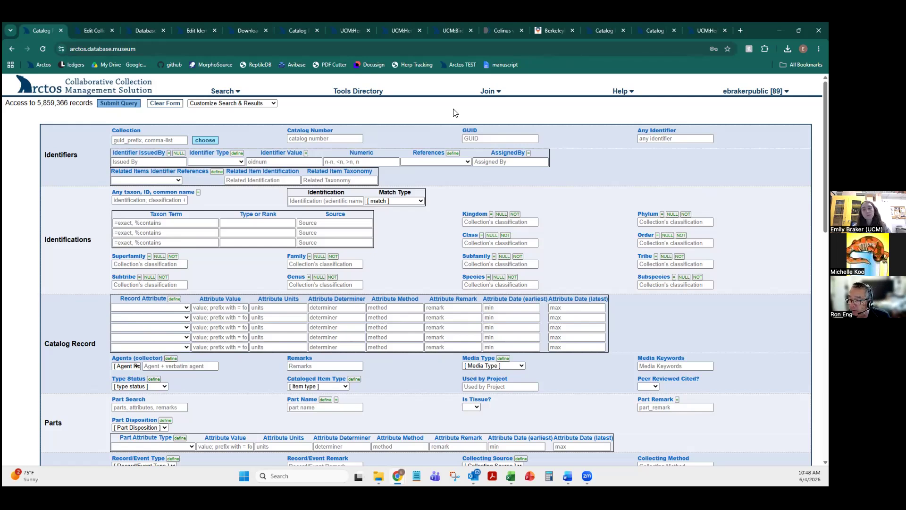
Step: Check the public account's profile and saved-search options and highlight the count of accessible records above the search form
mouse_move(273, 110)
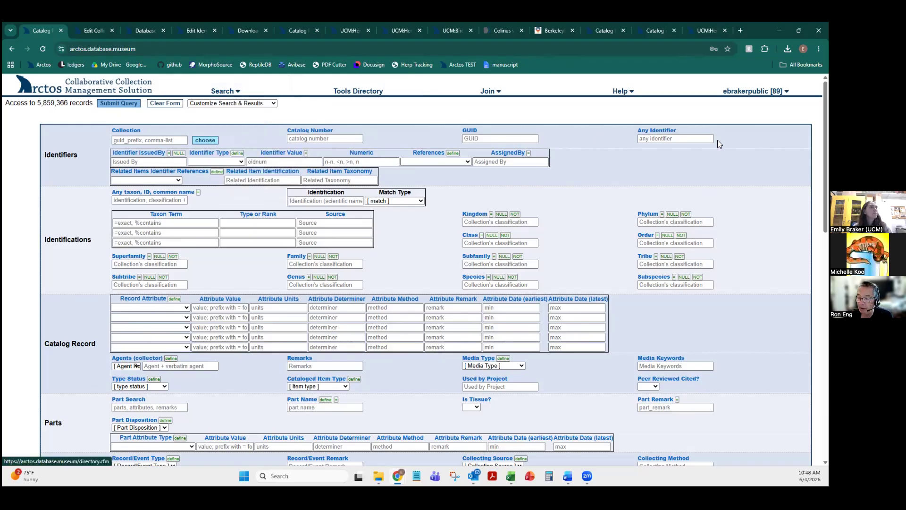
mouse_move(755, 91)
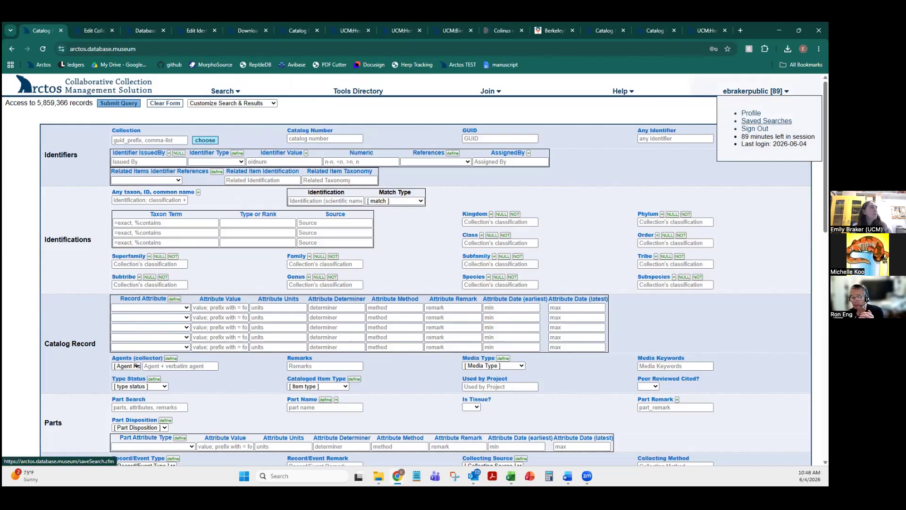
drag(28, 104, 77, 112)
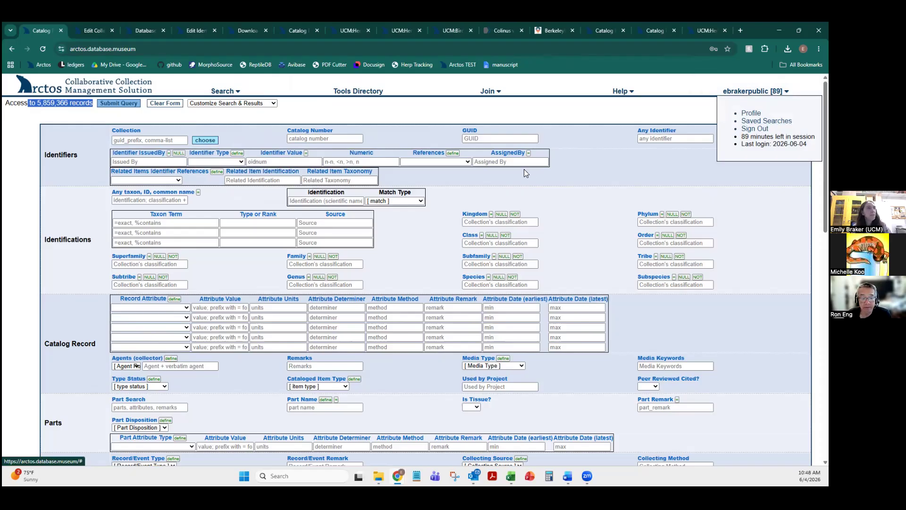
Step: Review the public account's result tools for mapping, downloading, summarizing and sharing, and return to the start of the search form
scroll(524, 169, down, 6)
scroll(115, 401, down, 7)
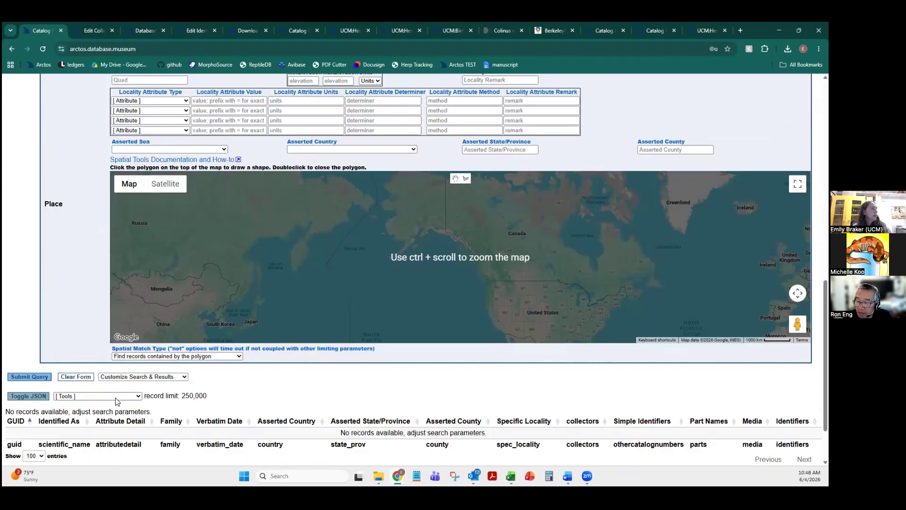
click(117, 398)
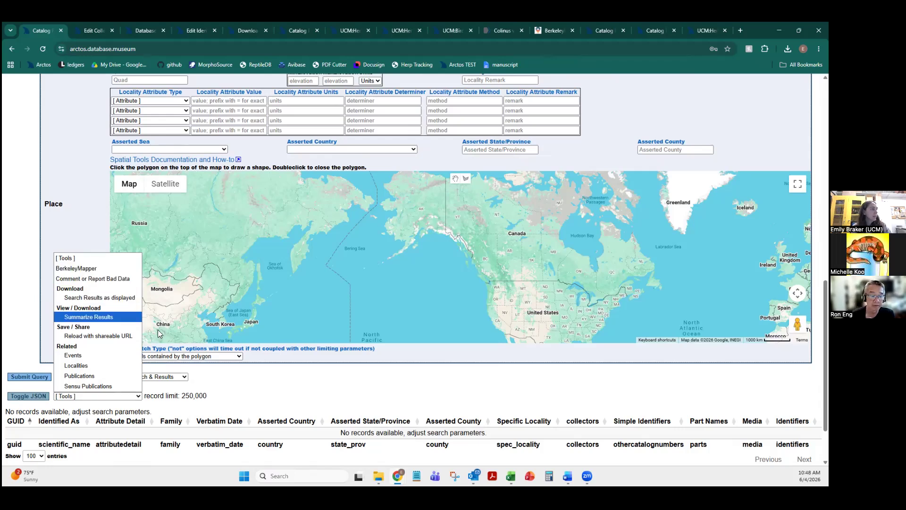
scroll(249, 370, up, 3)
scroll(250, 370, up, 8)
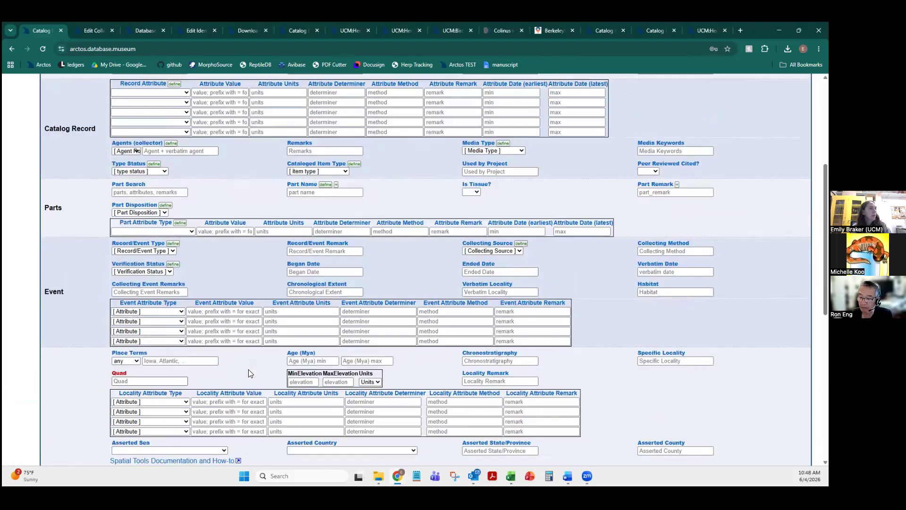
click(332, 113)
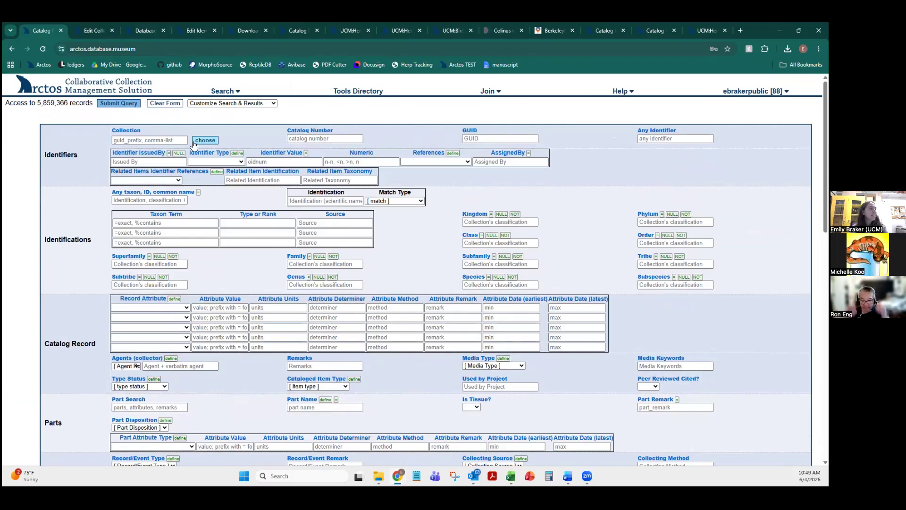
scroll(310, 161, down, 5)
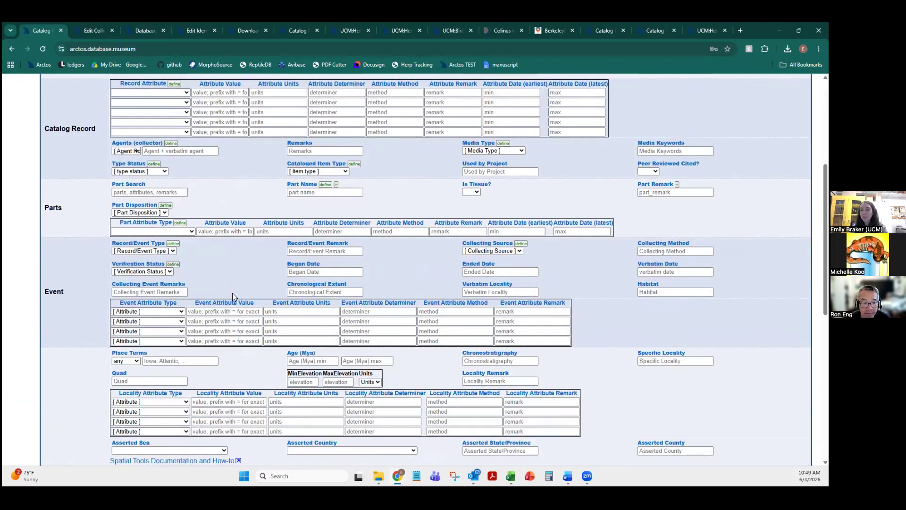
scroll(222, 286, up, 5)
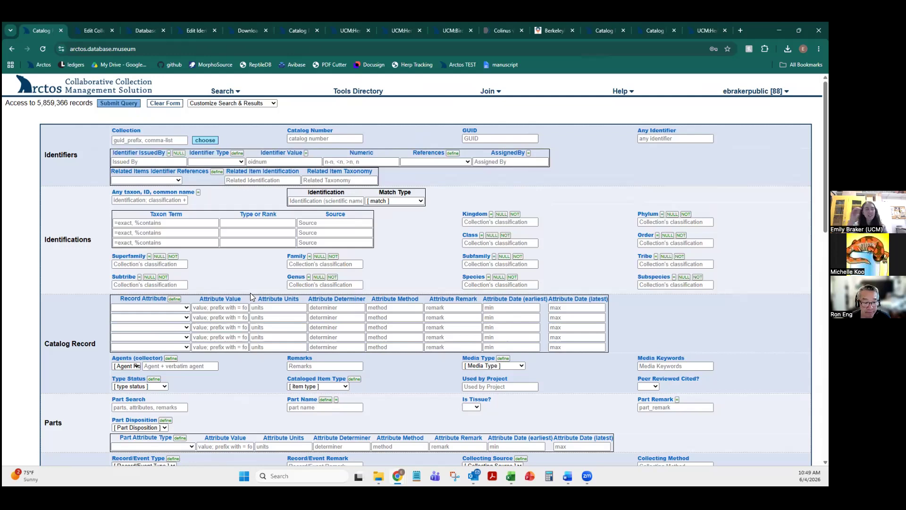